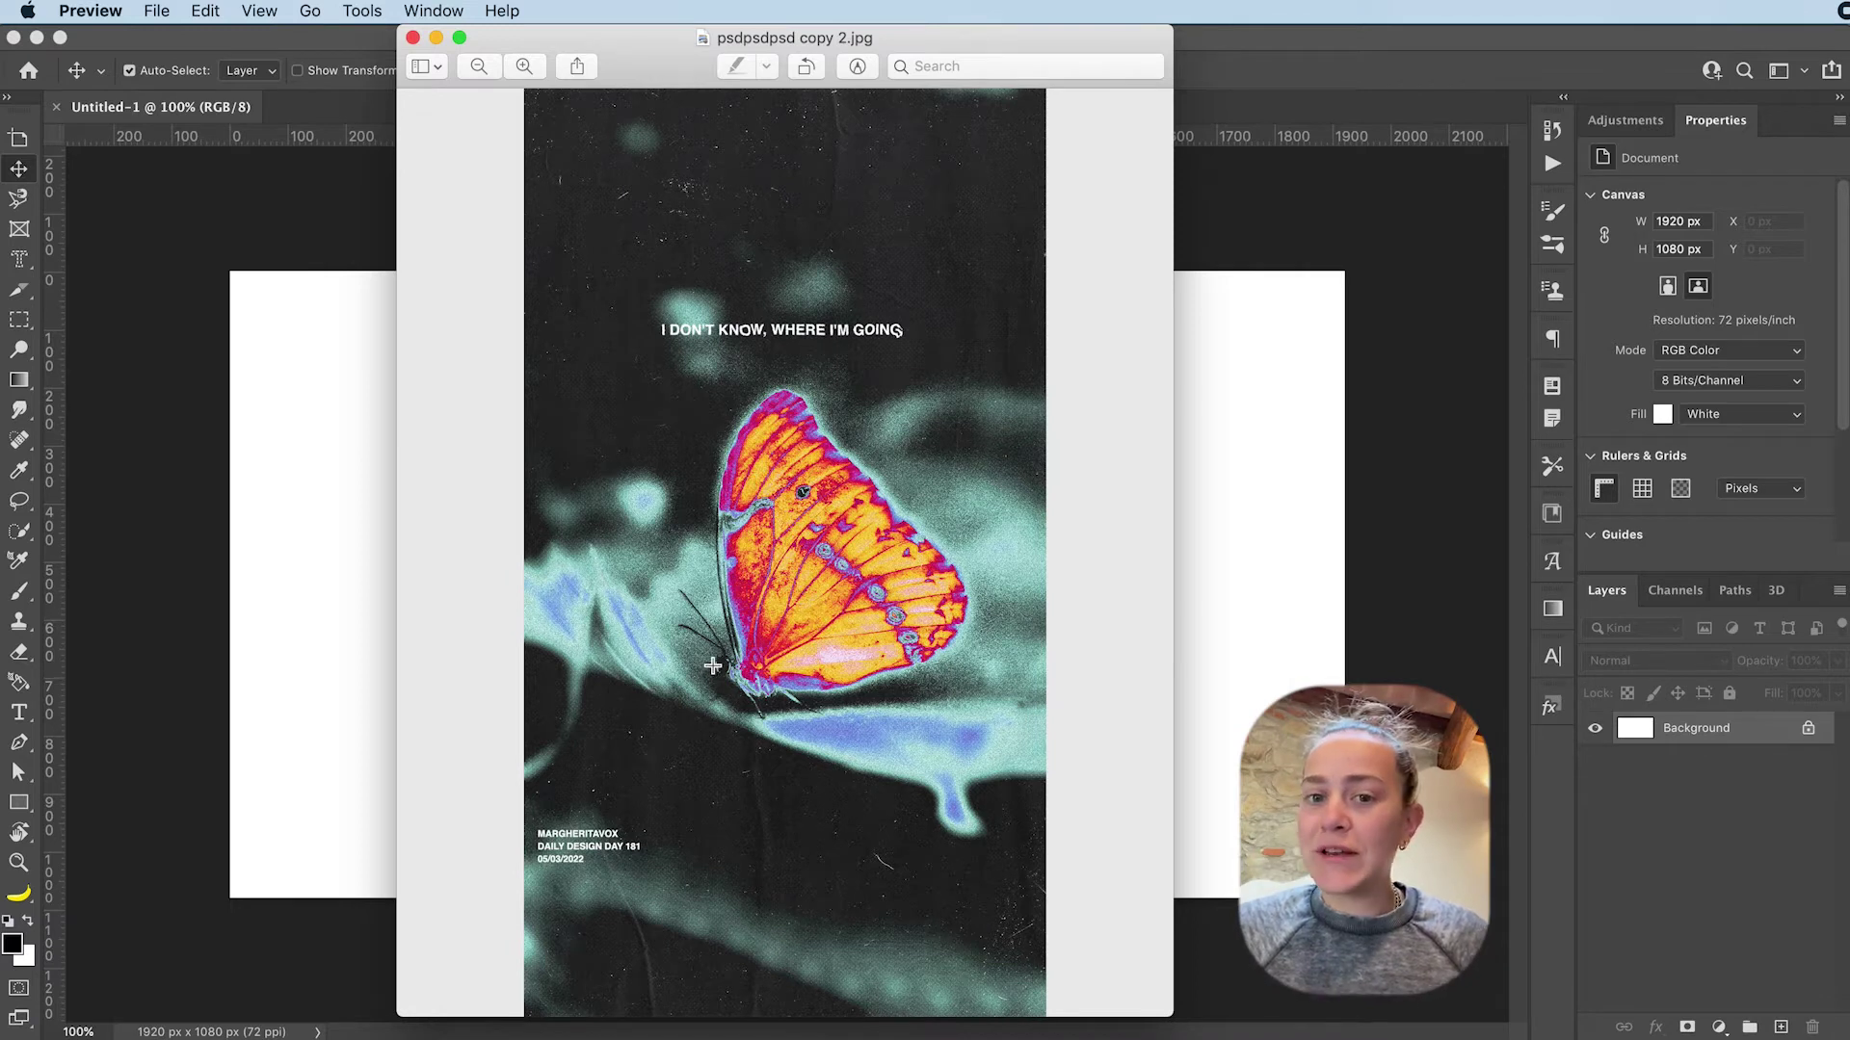
Close the reference image window to get back to the blank white Untitled-1 canvas
{"action": "left_click", "coordinate": [412, 37]}
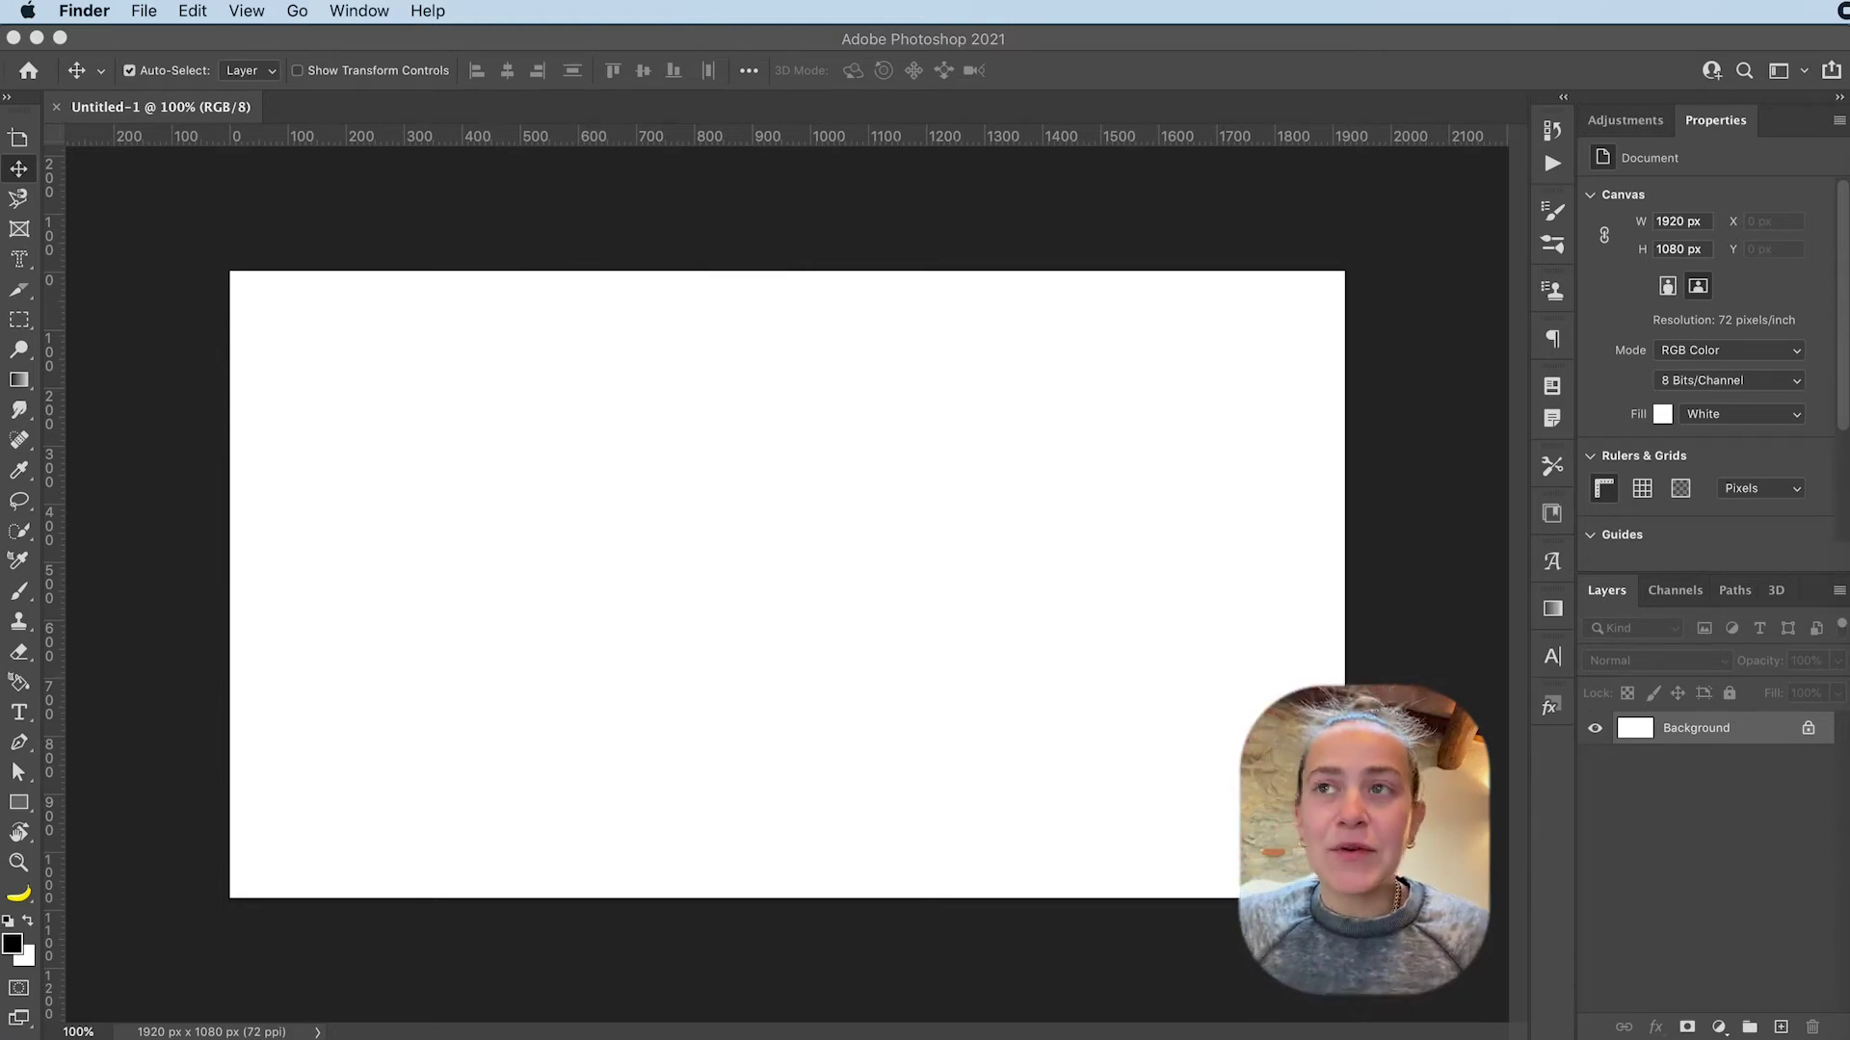
Place the butterfly JPG, scale it to 1128 × 1692 px at canvas height, and rasterize the layer
{"action": "left_click_drag", "start_coordinate": [1848, 444], "coordinate": [494, 440]}
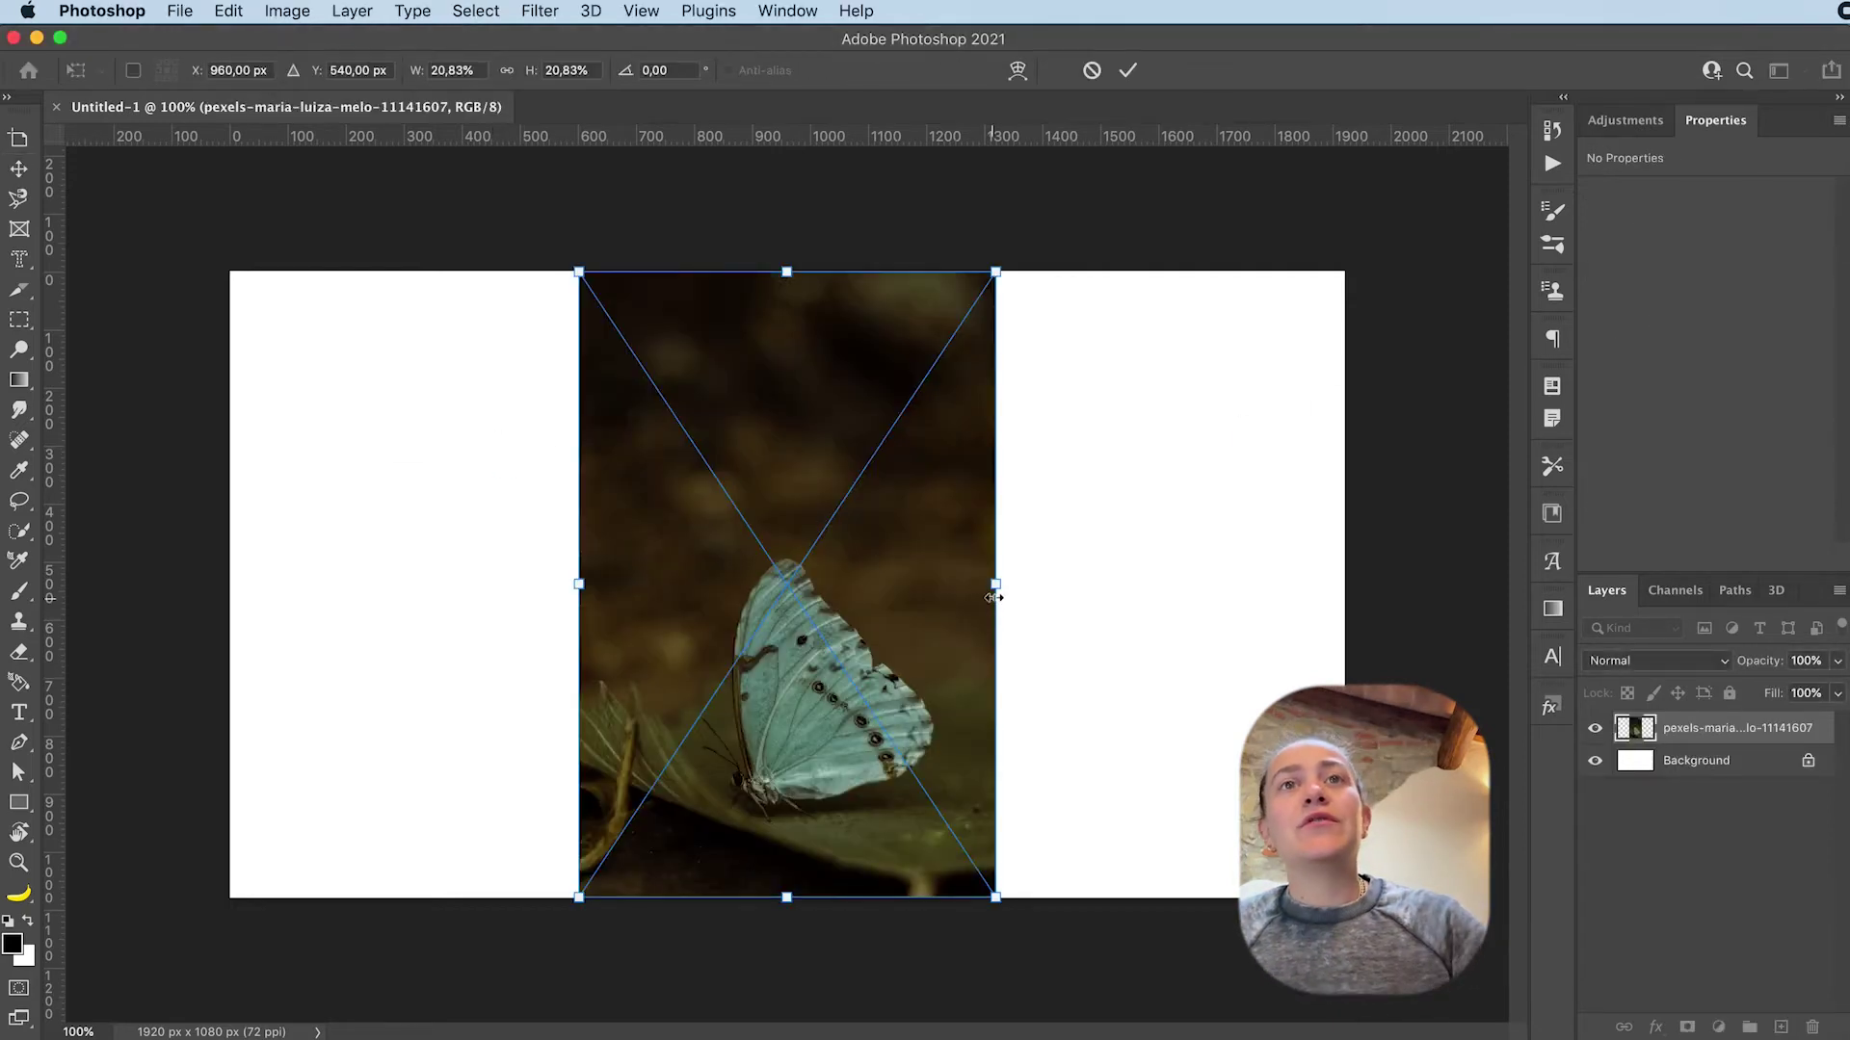
{"action": "left_click_drag", "start_coordinate": [996, 587], "coordinate": [1342, 581]}
{"action": "left_click_drag", "start_coordinate": [1115, 731], "coordinate": [1127, 455]}
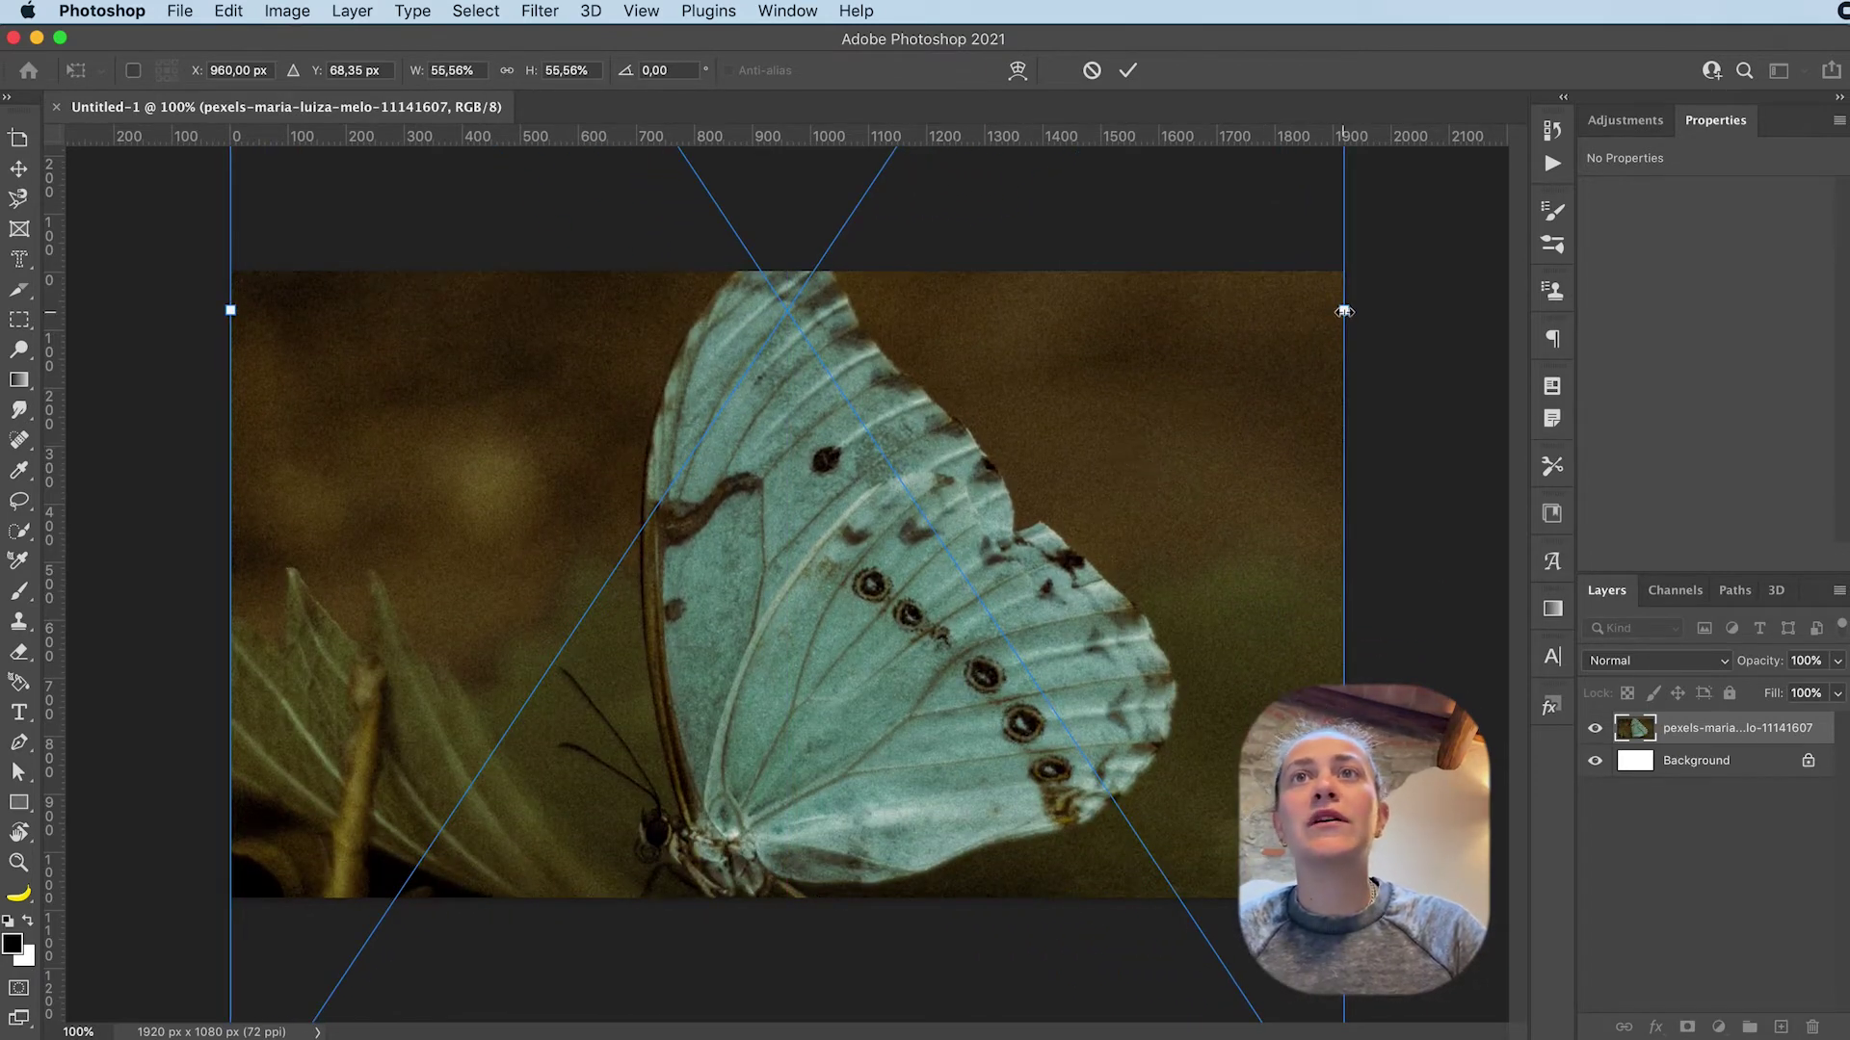
{"action": "left_click_drag", "start_coordinate": [1335, 313], "coordinate": [1108, 311]}
{"action": "left_click_drag", "start_coordinate": [1004, 406], "coordinate": [999, 494]}
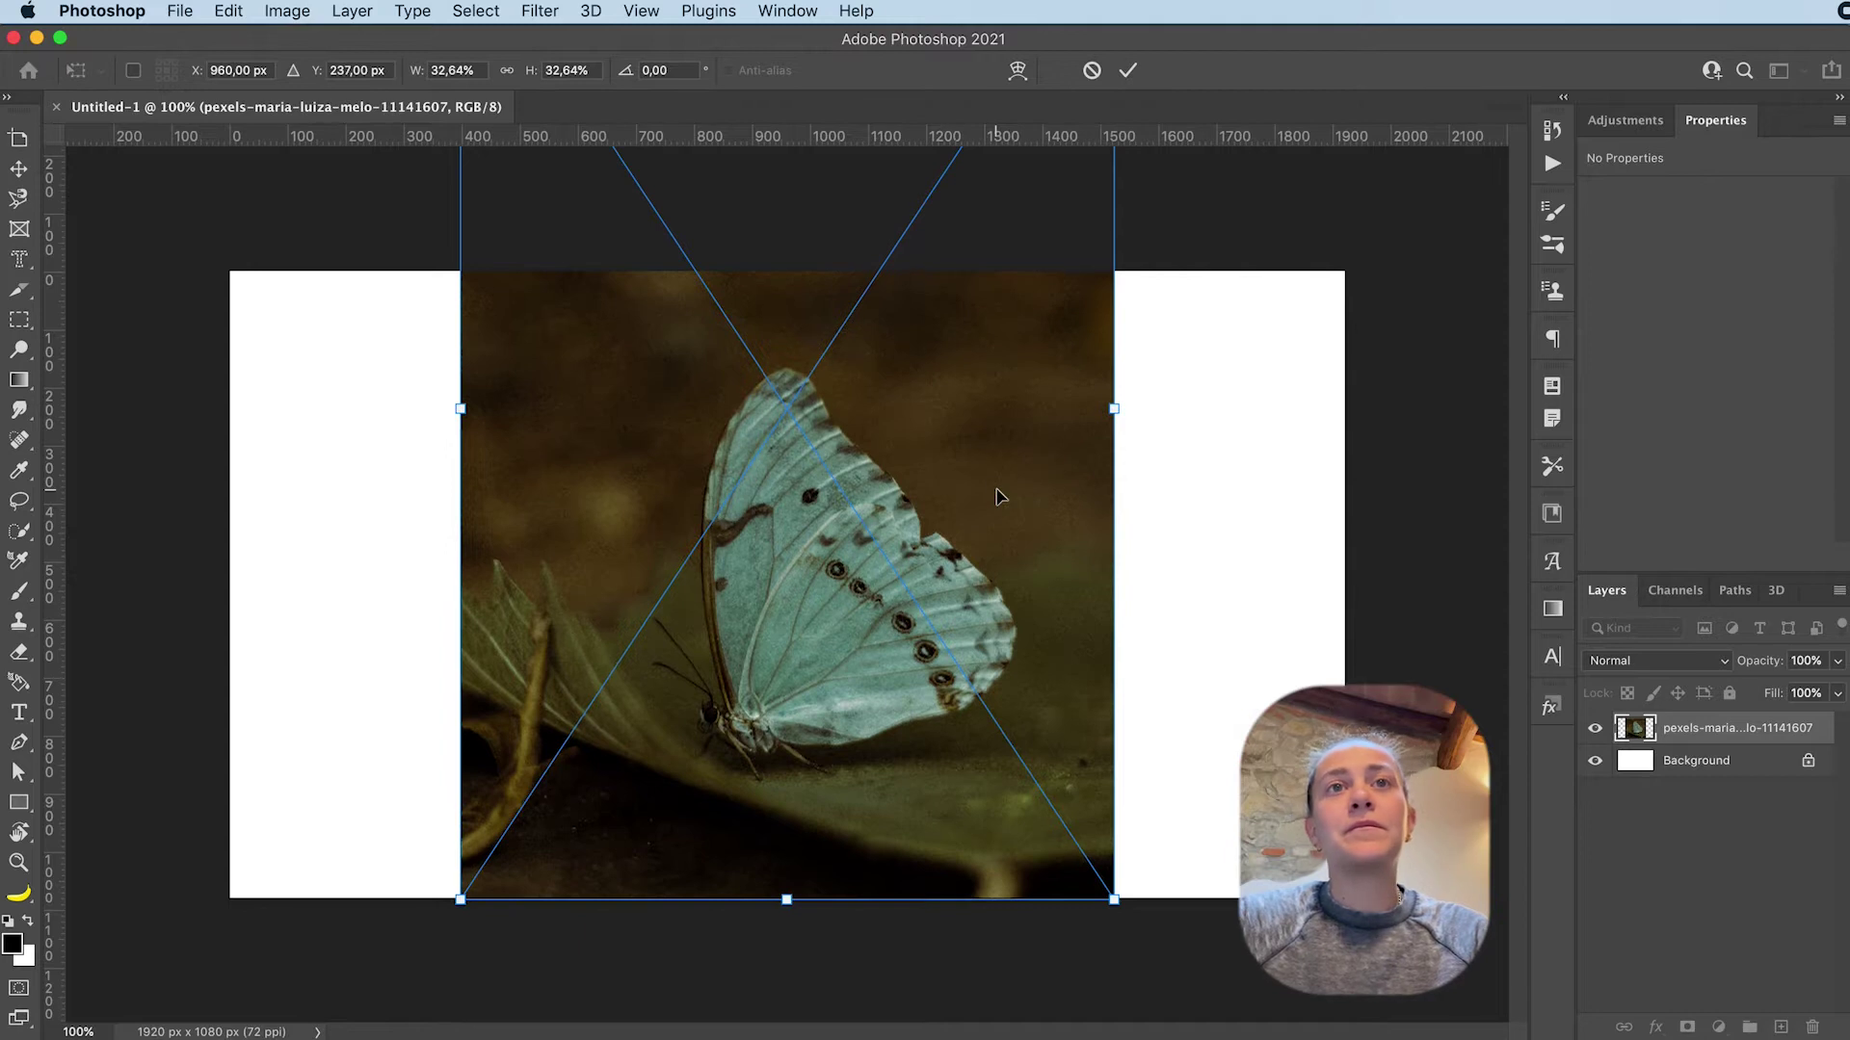
{"action": "key", "text": "Return"}
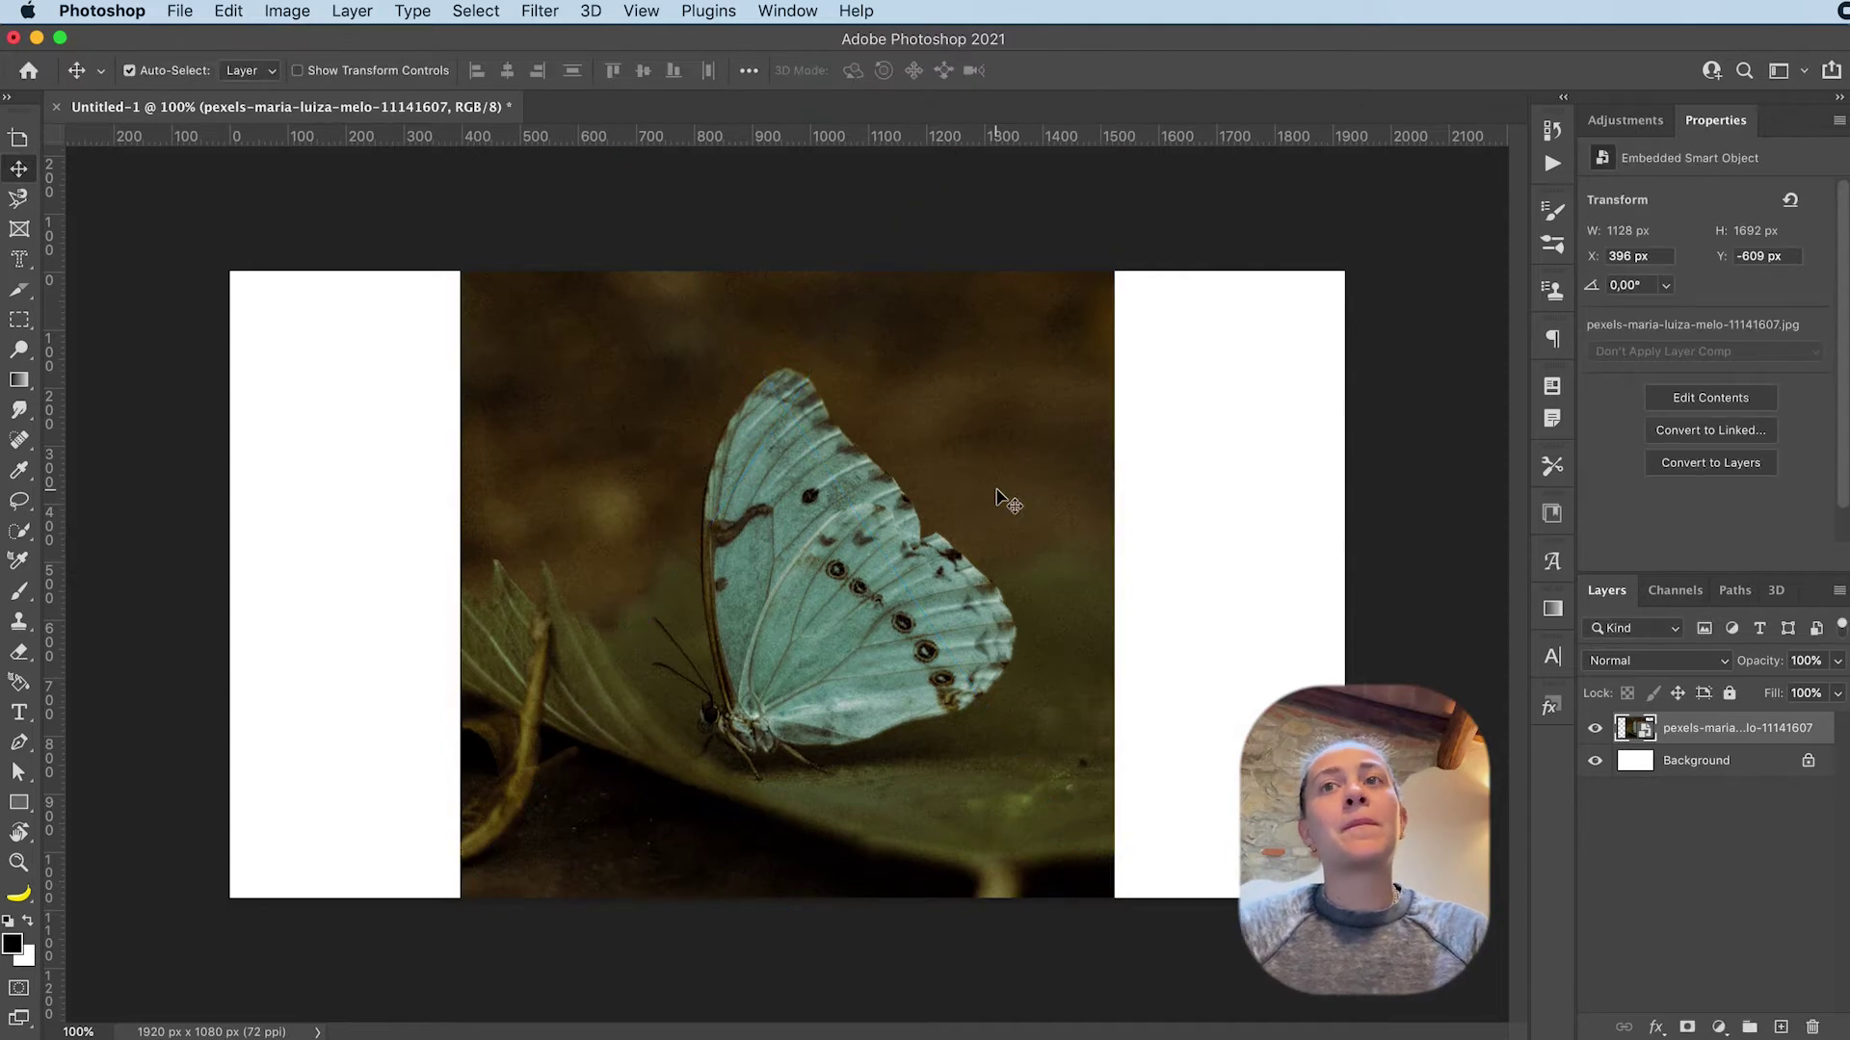
{"action": "right_click", "coordinate": [1664, 737]}
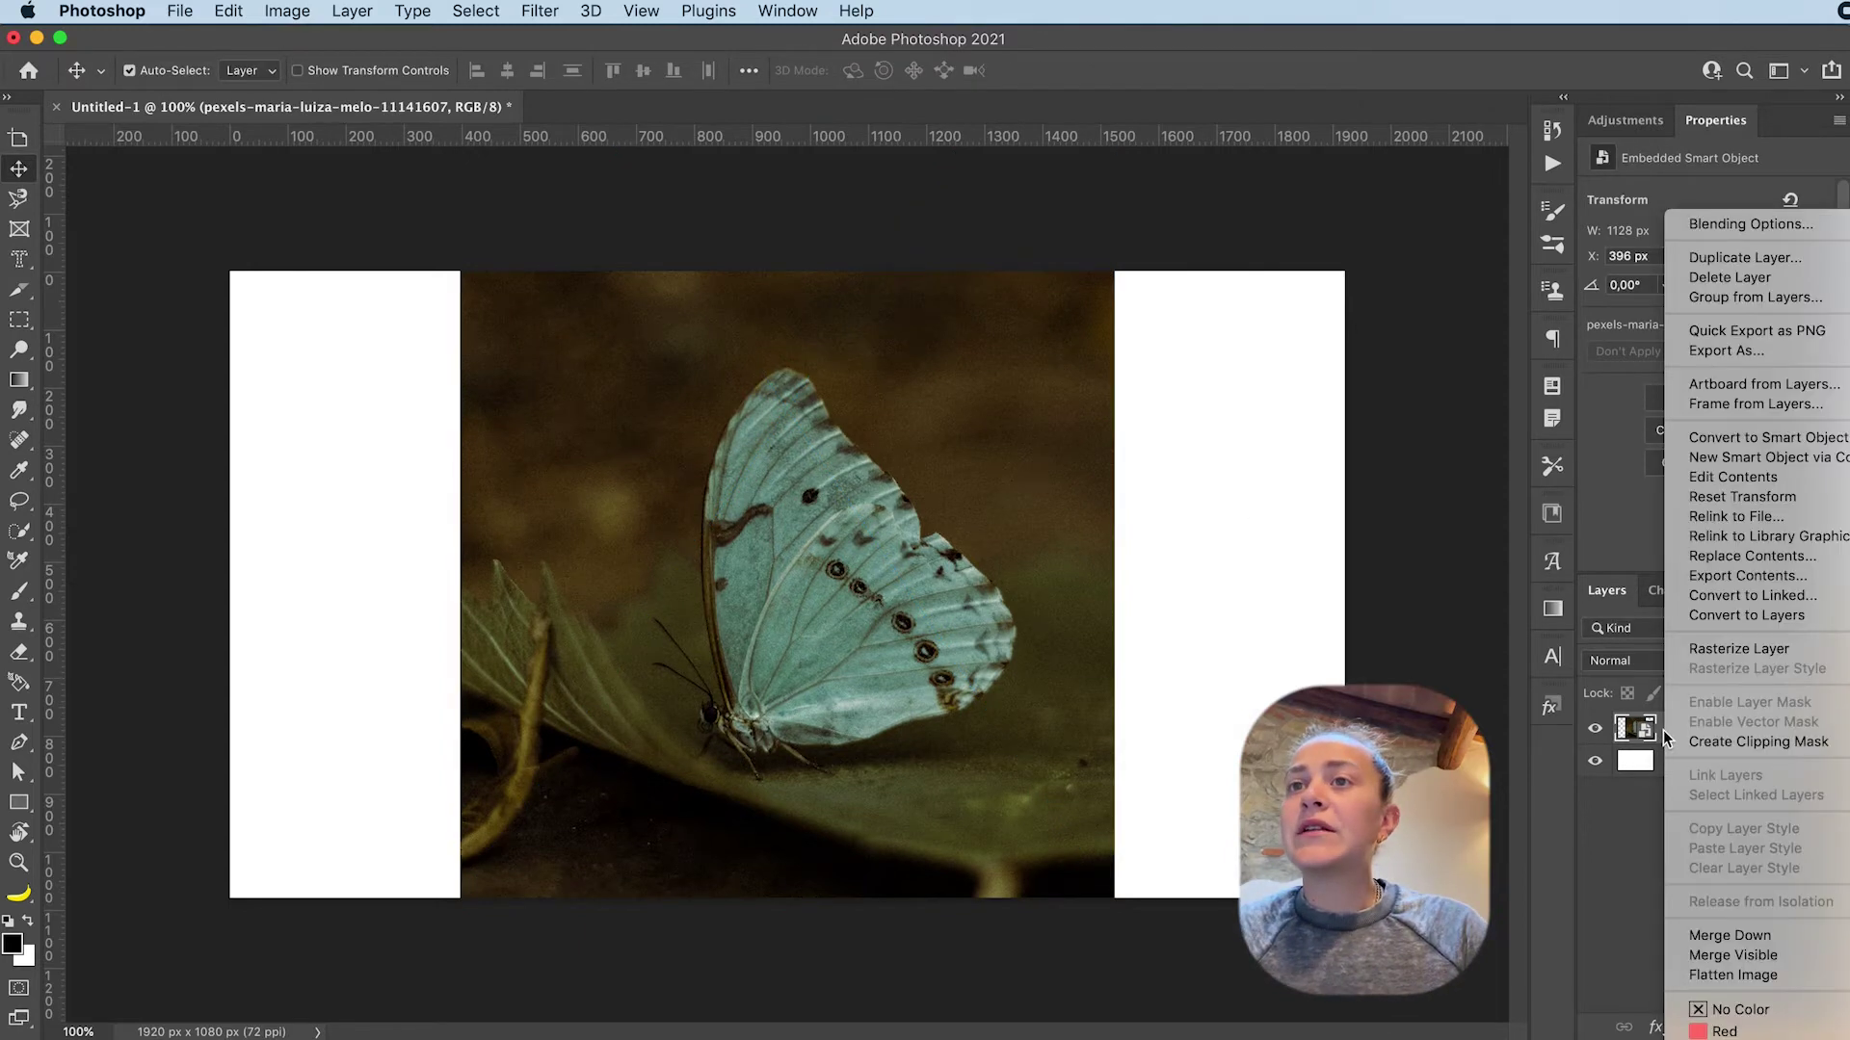
{"action": "left_click", "coordinate": [1698, 652]}
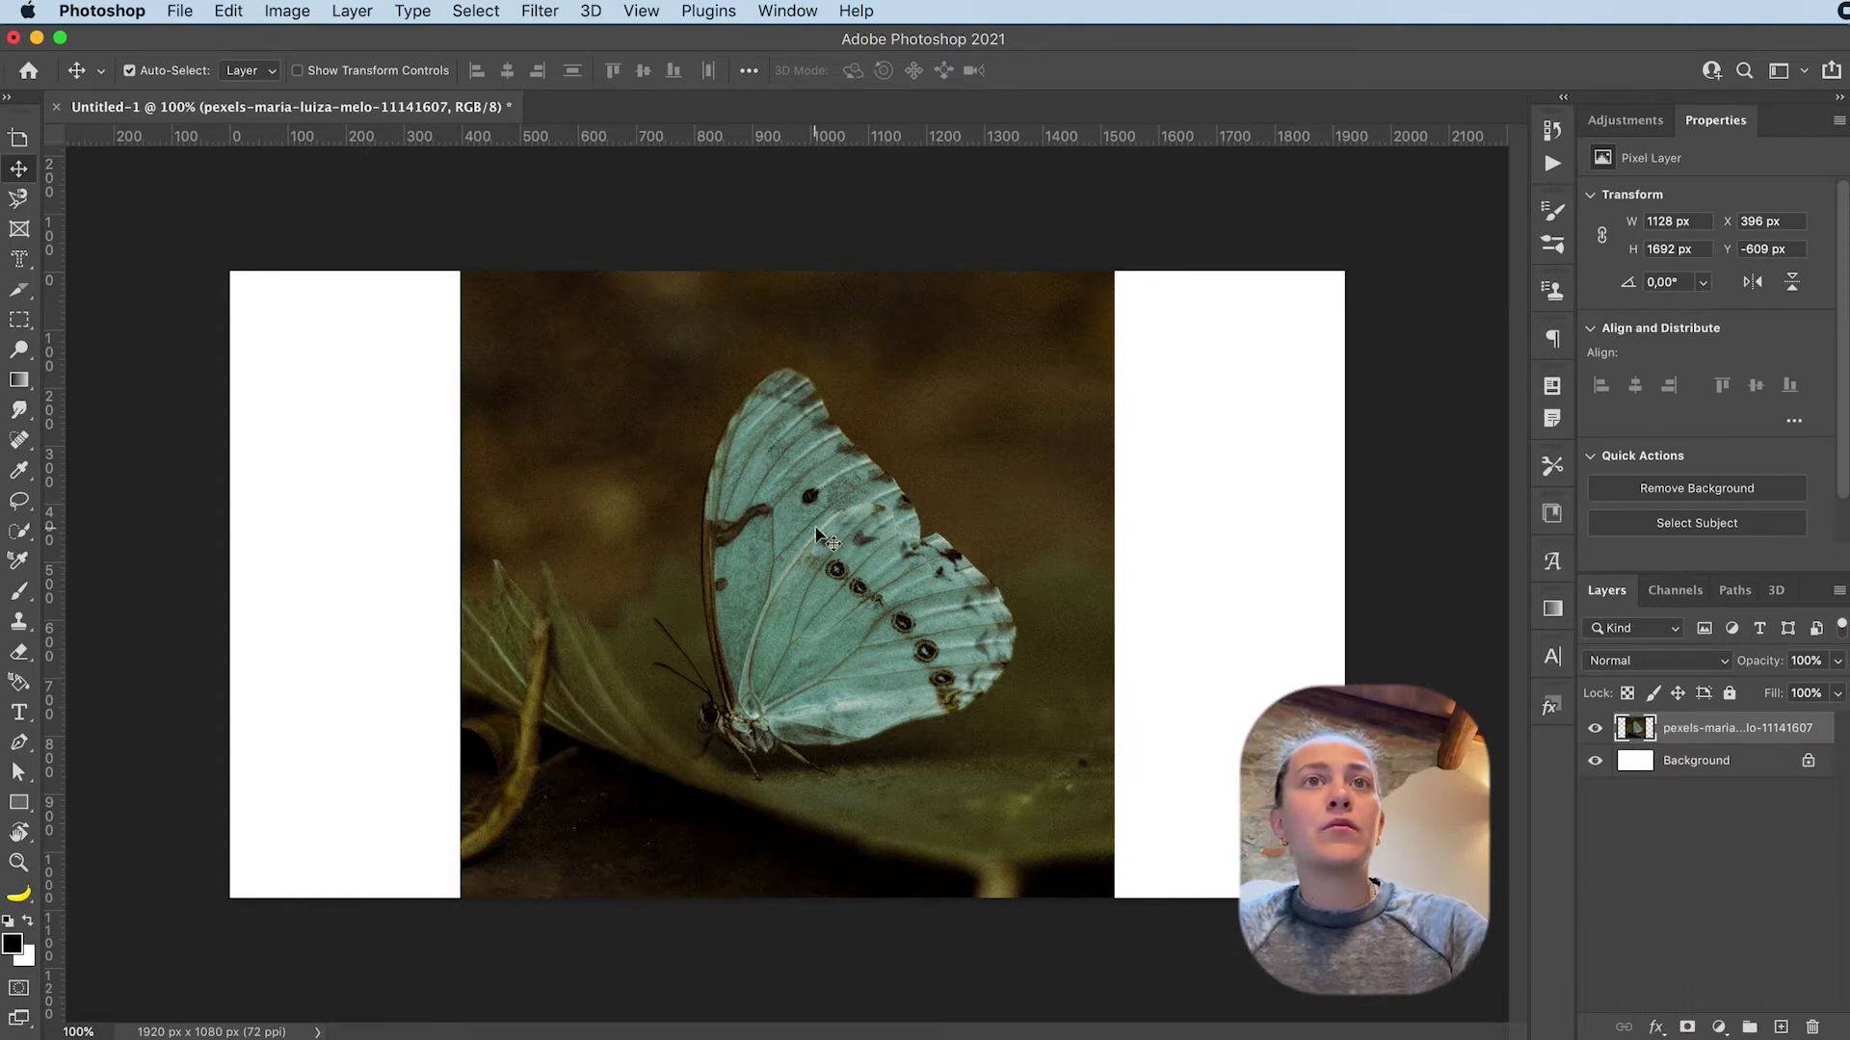
Marquee-select the left and right white strips together and start a Content-Aware Fill on them
{"action": "key", "text": "m"}
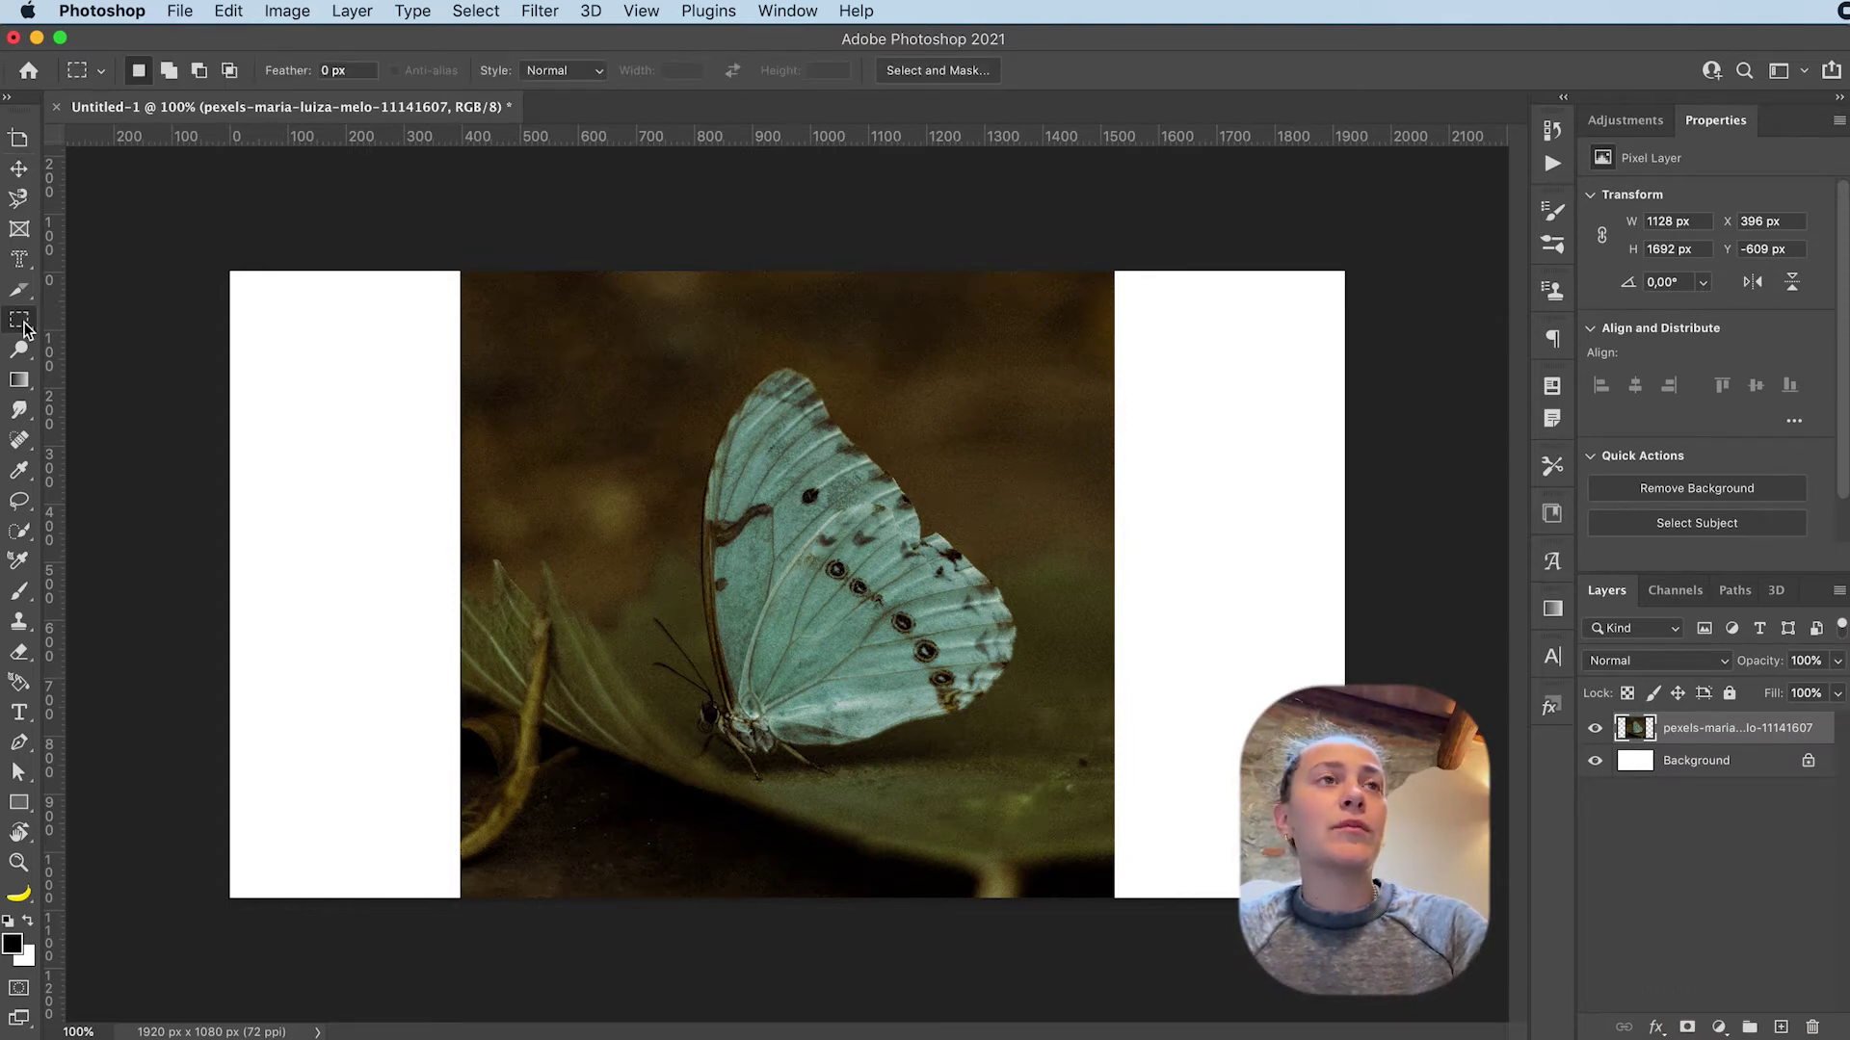
{"action": "left_click_drag", "start_coordinate": [204, 262], "coordinate": [464, 915]}
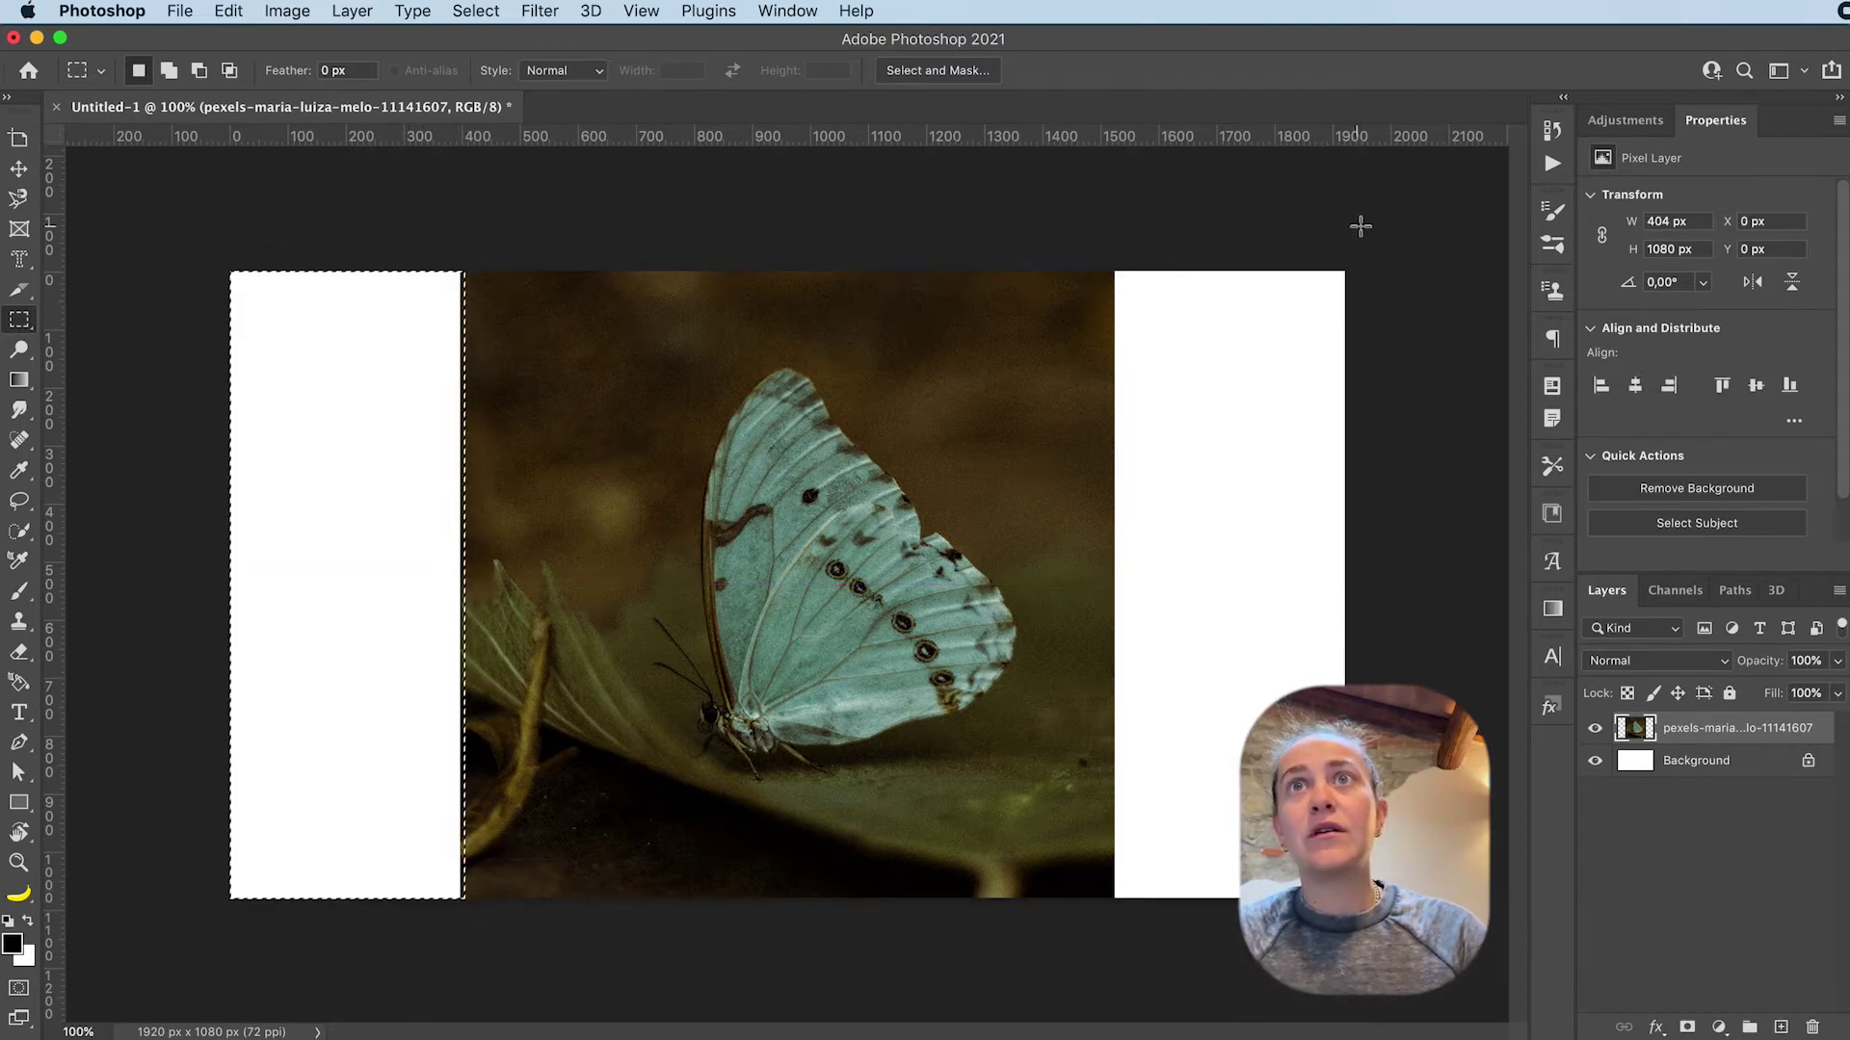
{"action": "key", "text": "shift"}
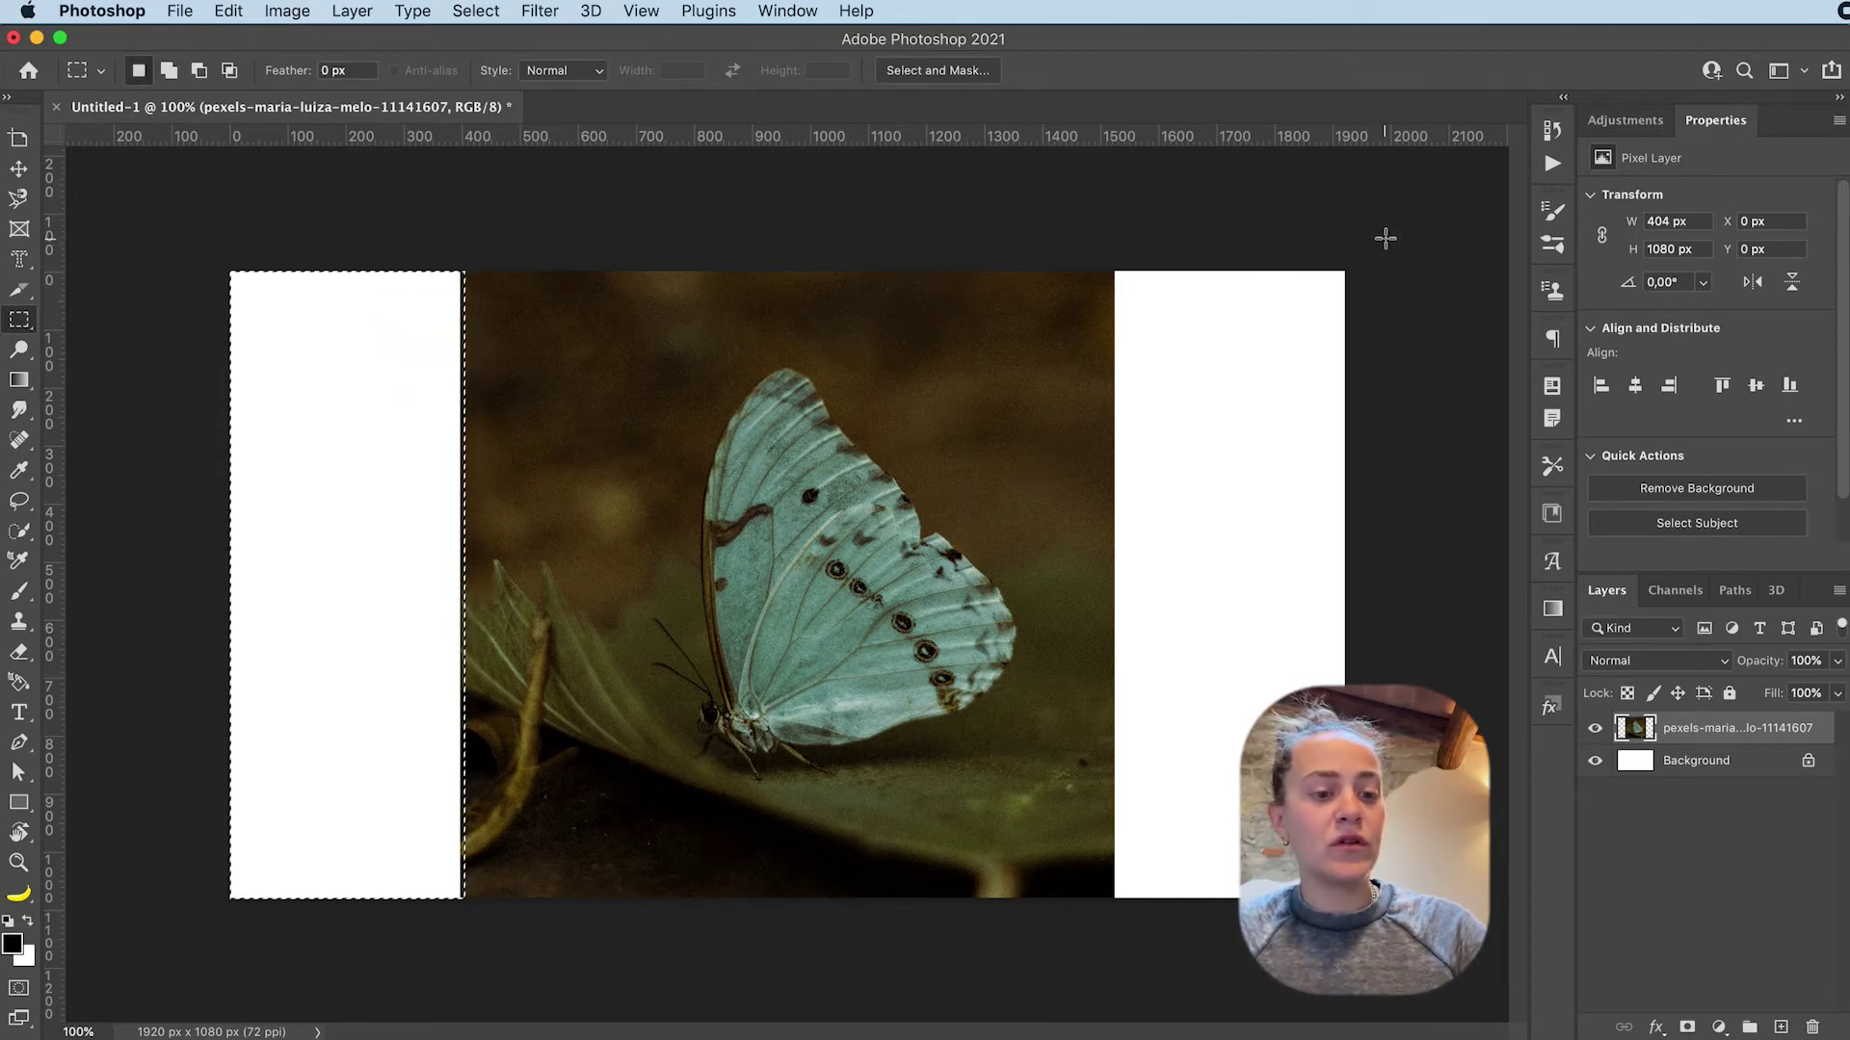
{"action": "key", "text": "shift"}
{"action": "left_click_drag", "start_coordinate": [1360, 258], "coordinate": [1110, 930]}
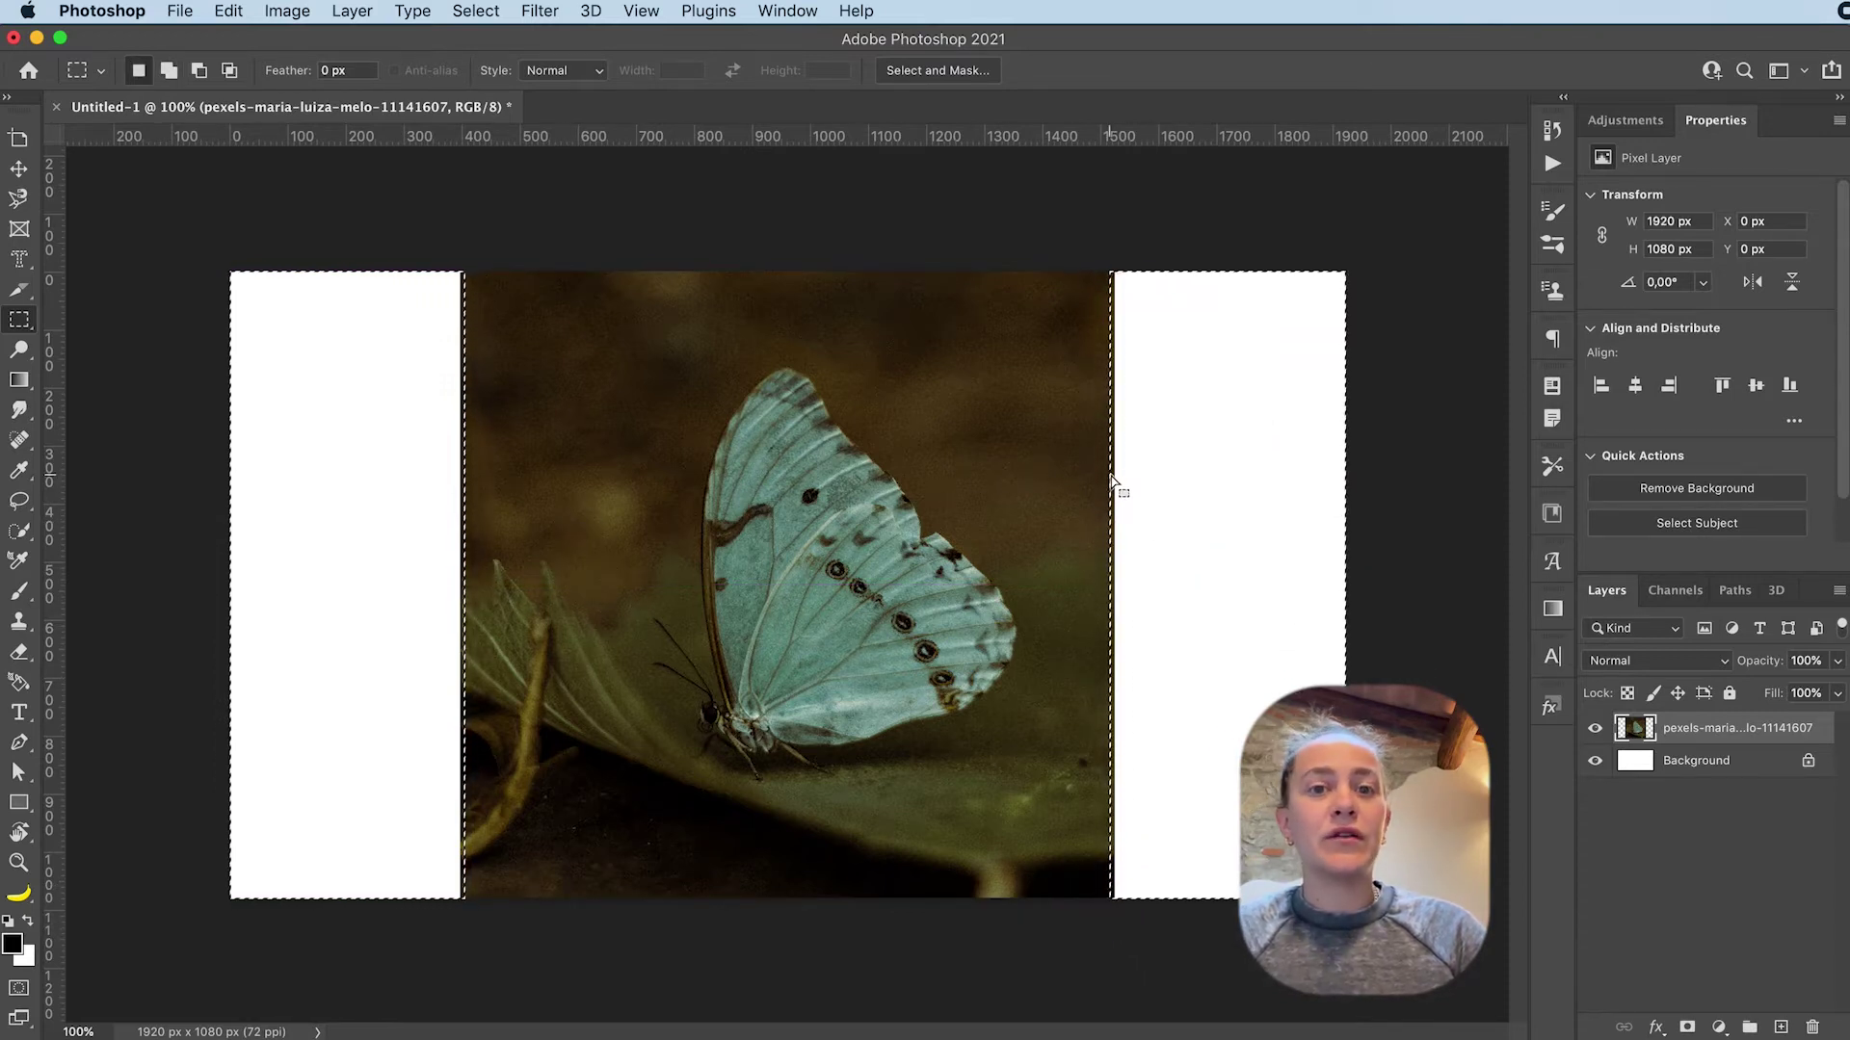
{"action": "right_click", "coordinate": [1156, 345]}
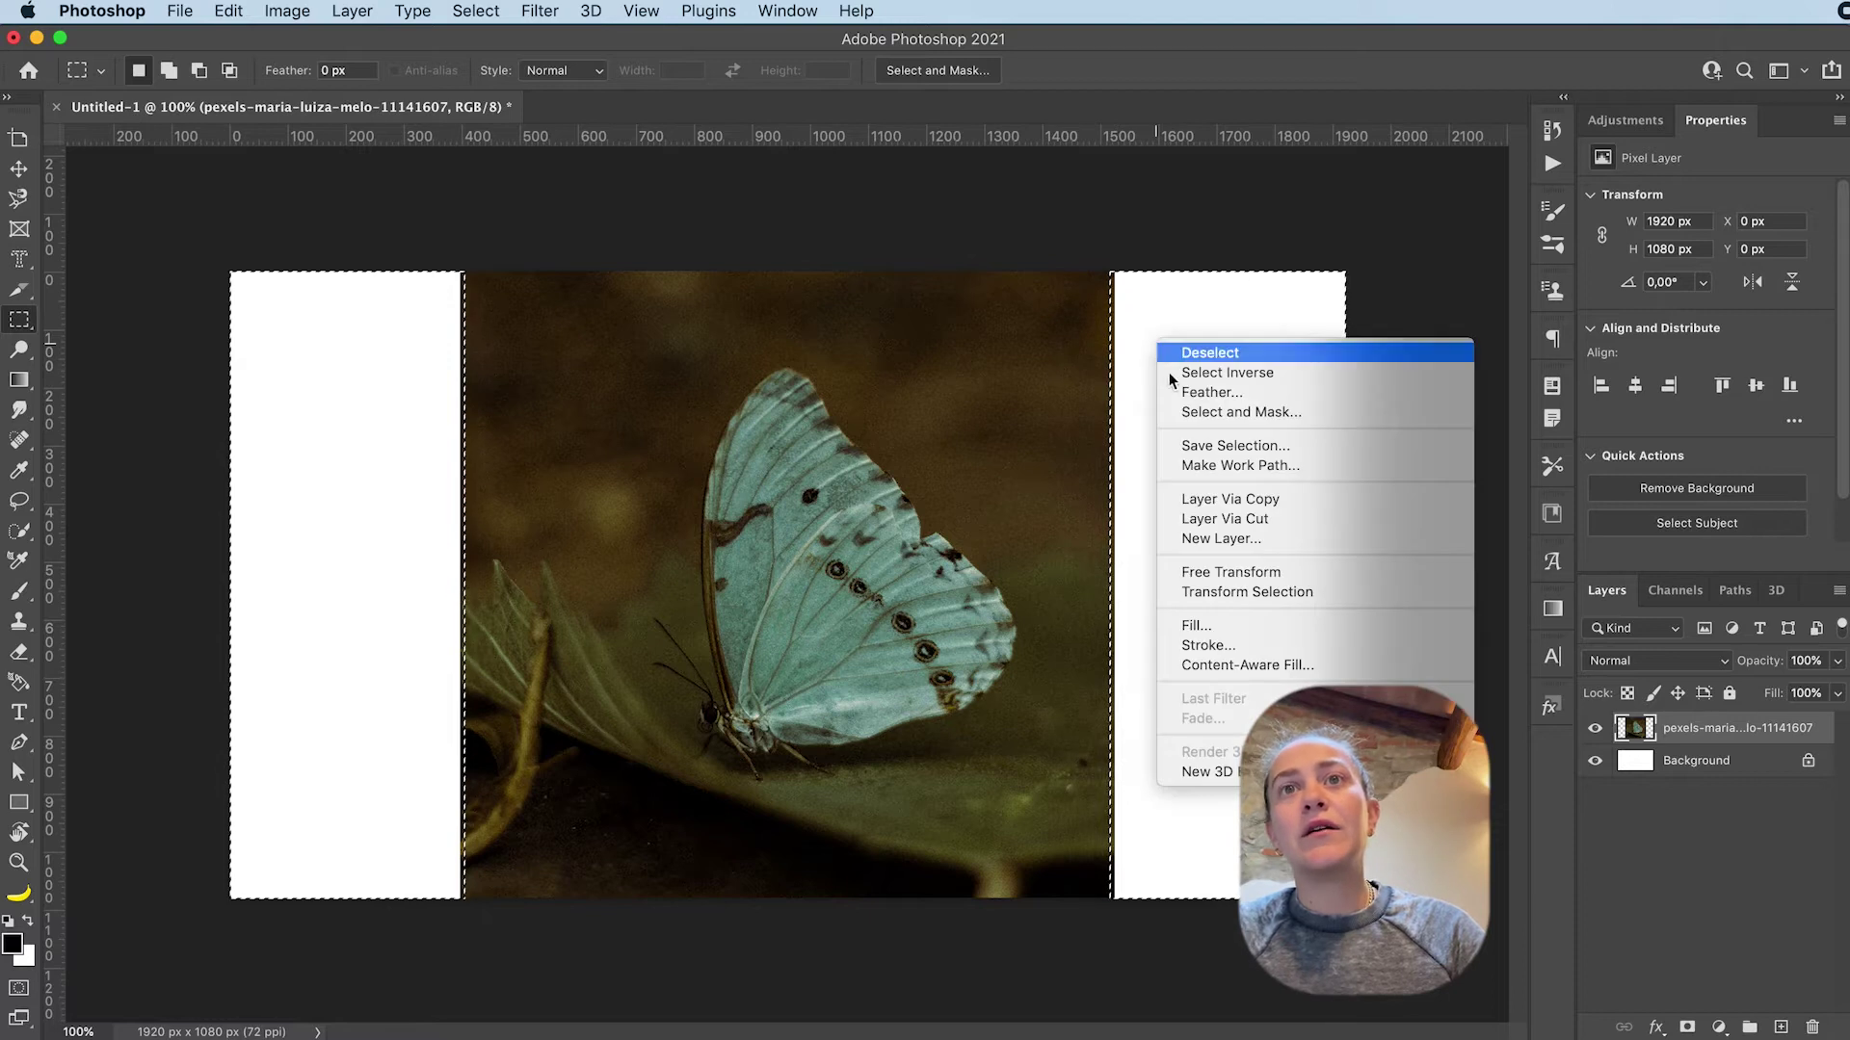
{"action": "left_click", "coordinate": [1324, 663]}
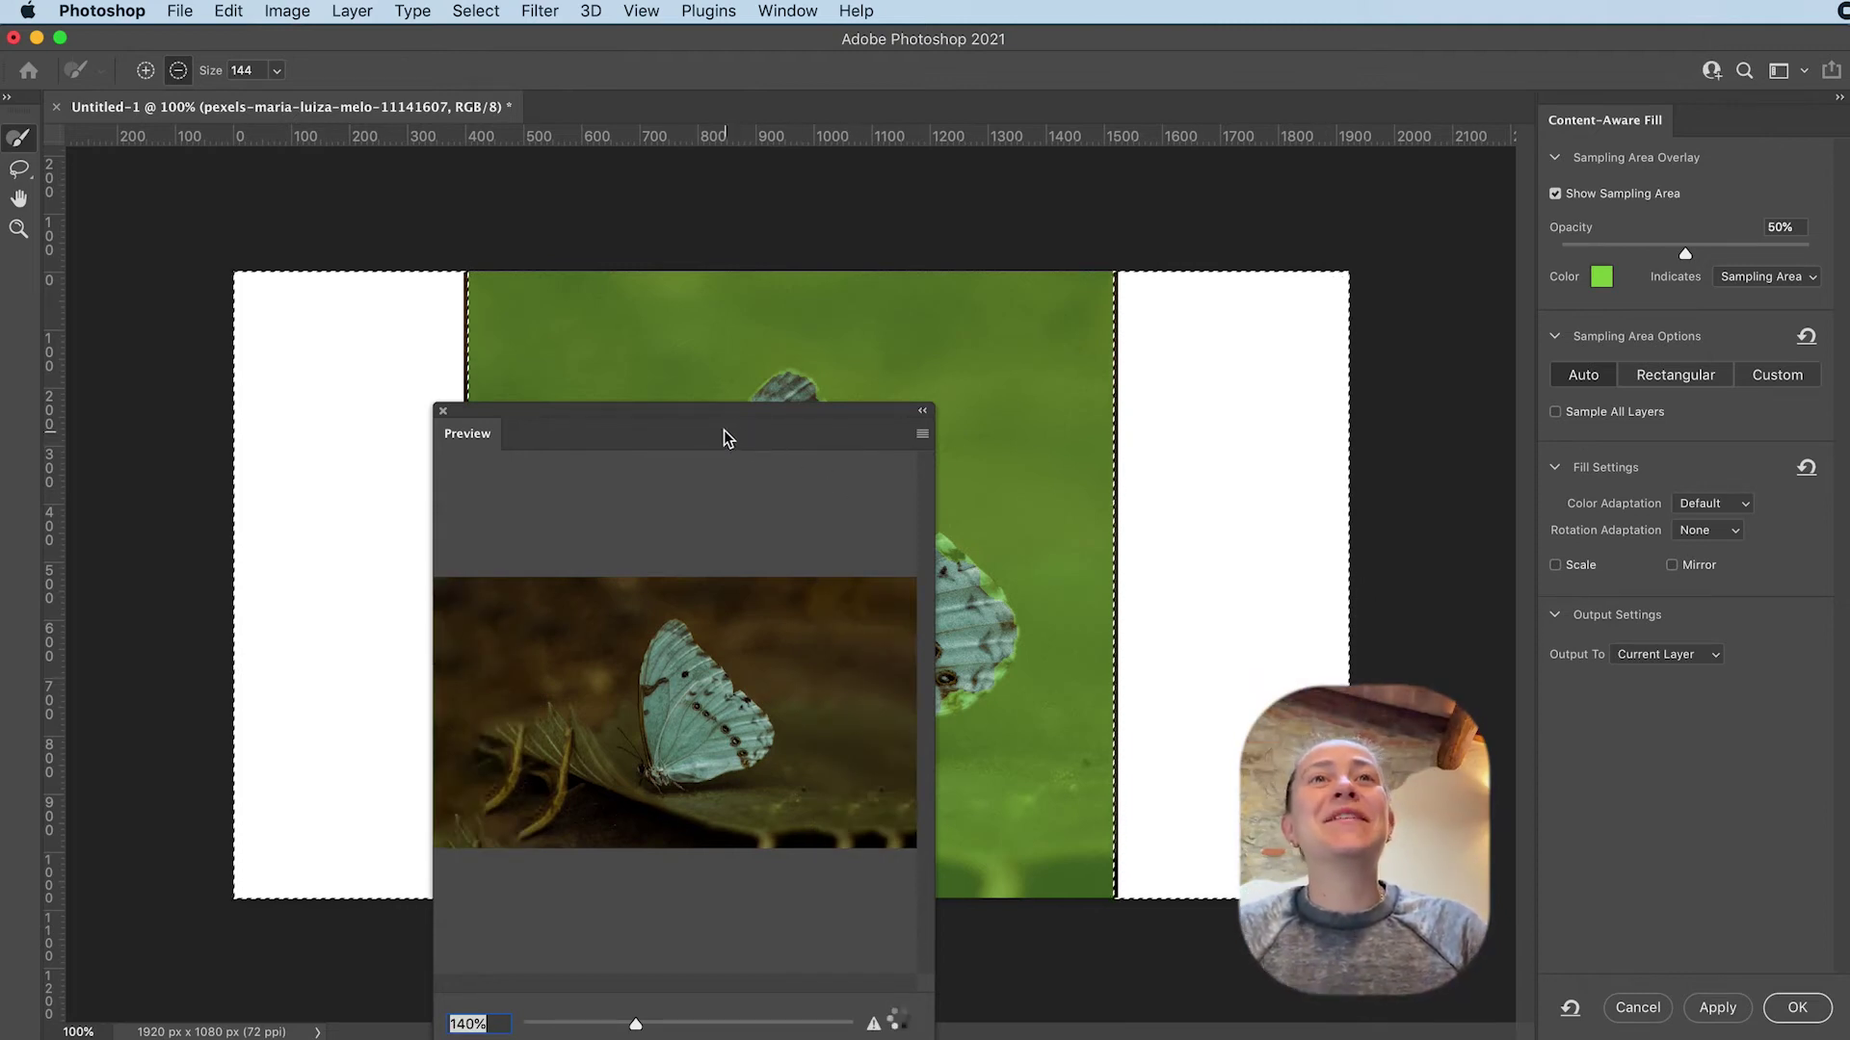
Move the Content-Aware Fill preview panel aside to see the leafy fill in both strips
{"action": "left_click_drag", "start_coordinate": [726, 433], "coordinate": [1662, 301]}
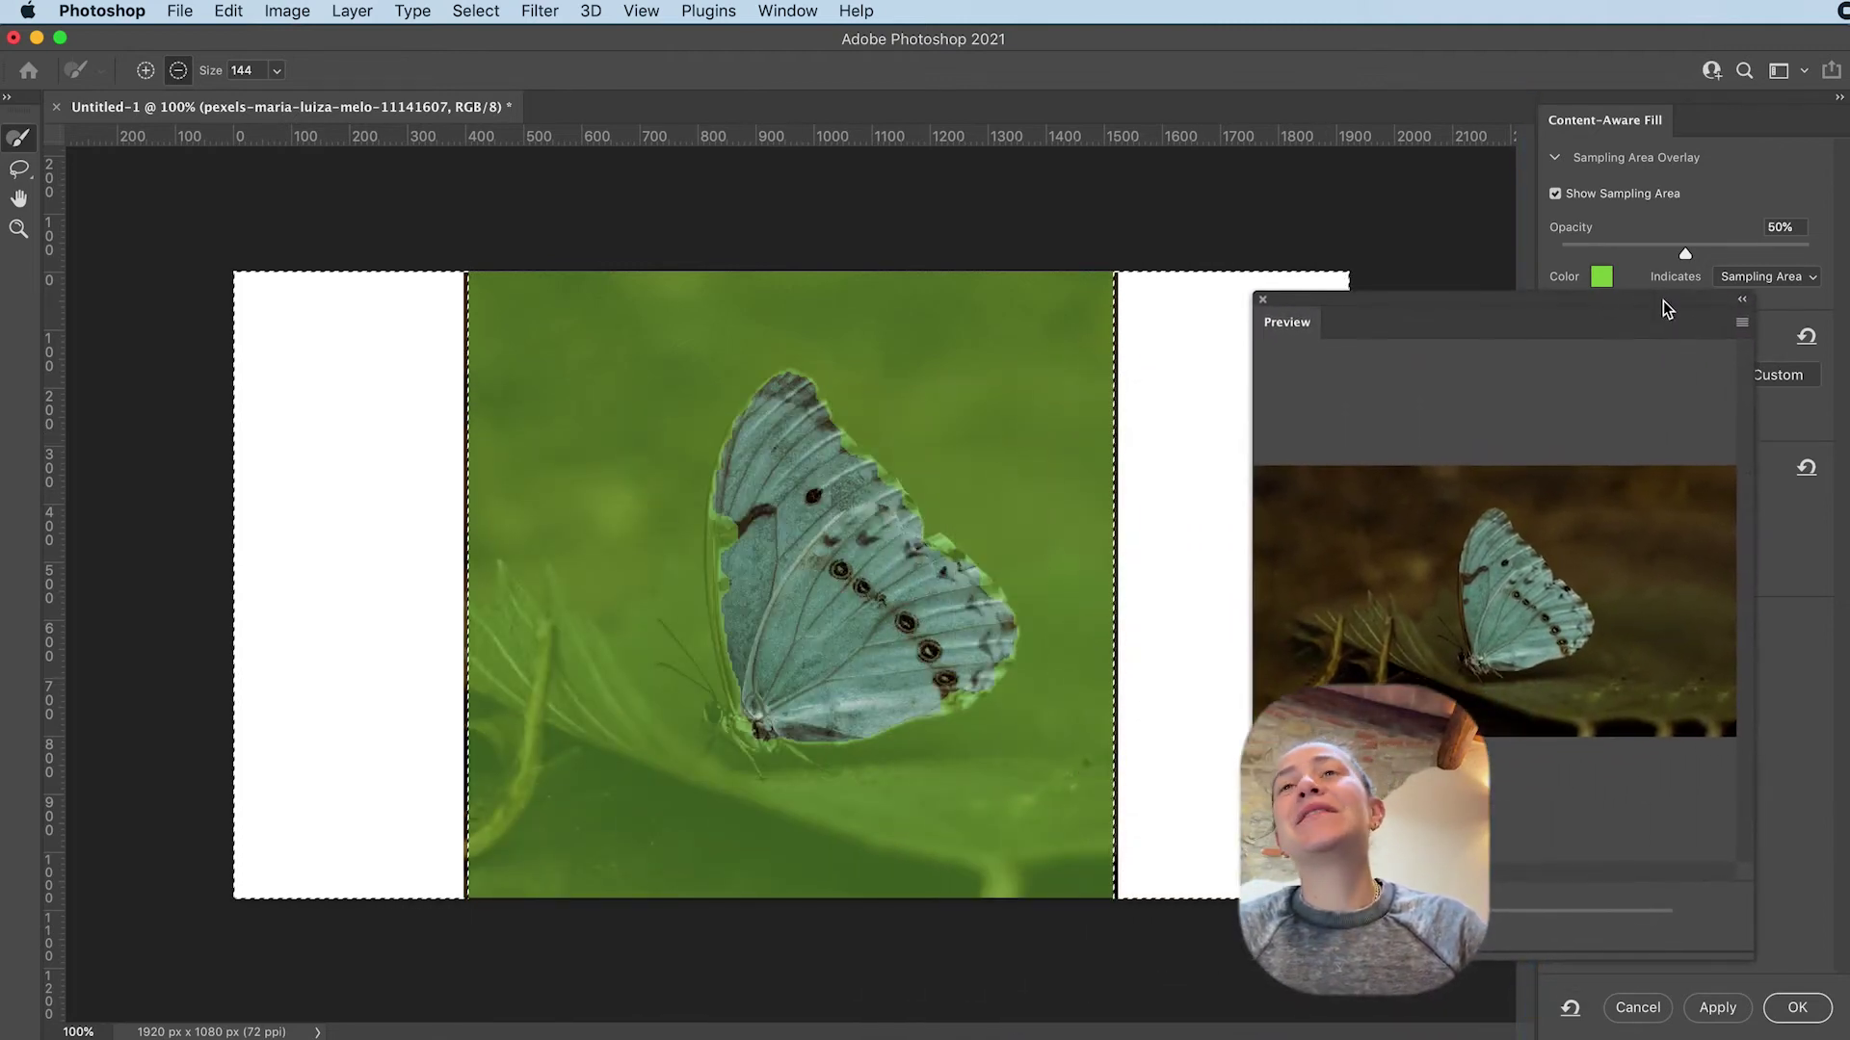
{"action": "left_click_drag", "start_coordinate": [1481, 304], "coordinate": [1532, 322]}
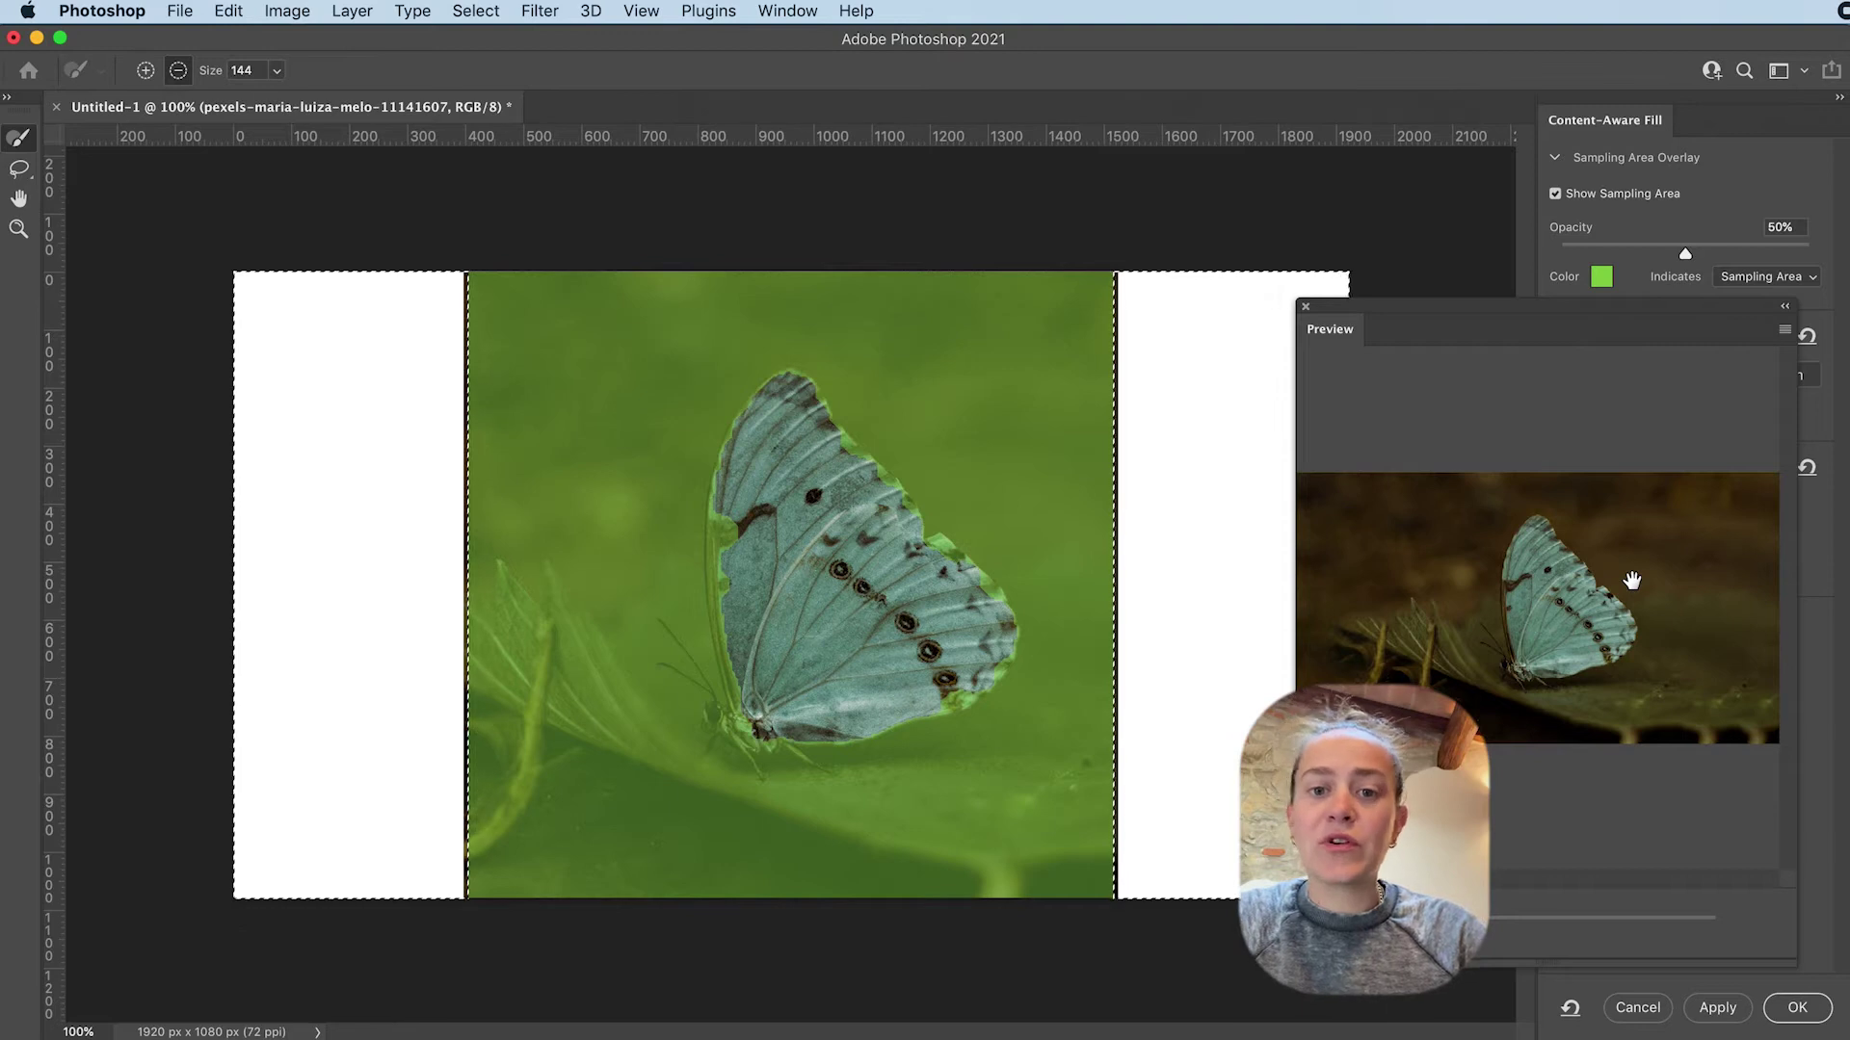
Apply the content-aware fill, deselect, and use Select > Subject to select the butterfly
{"action": "key", "text": "Return"}
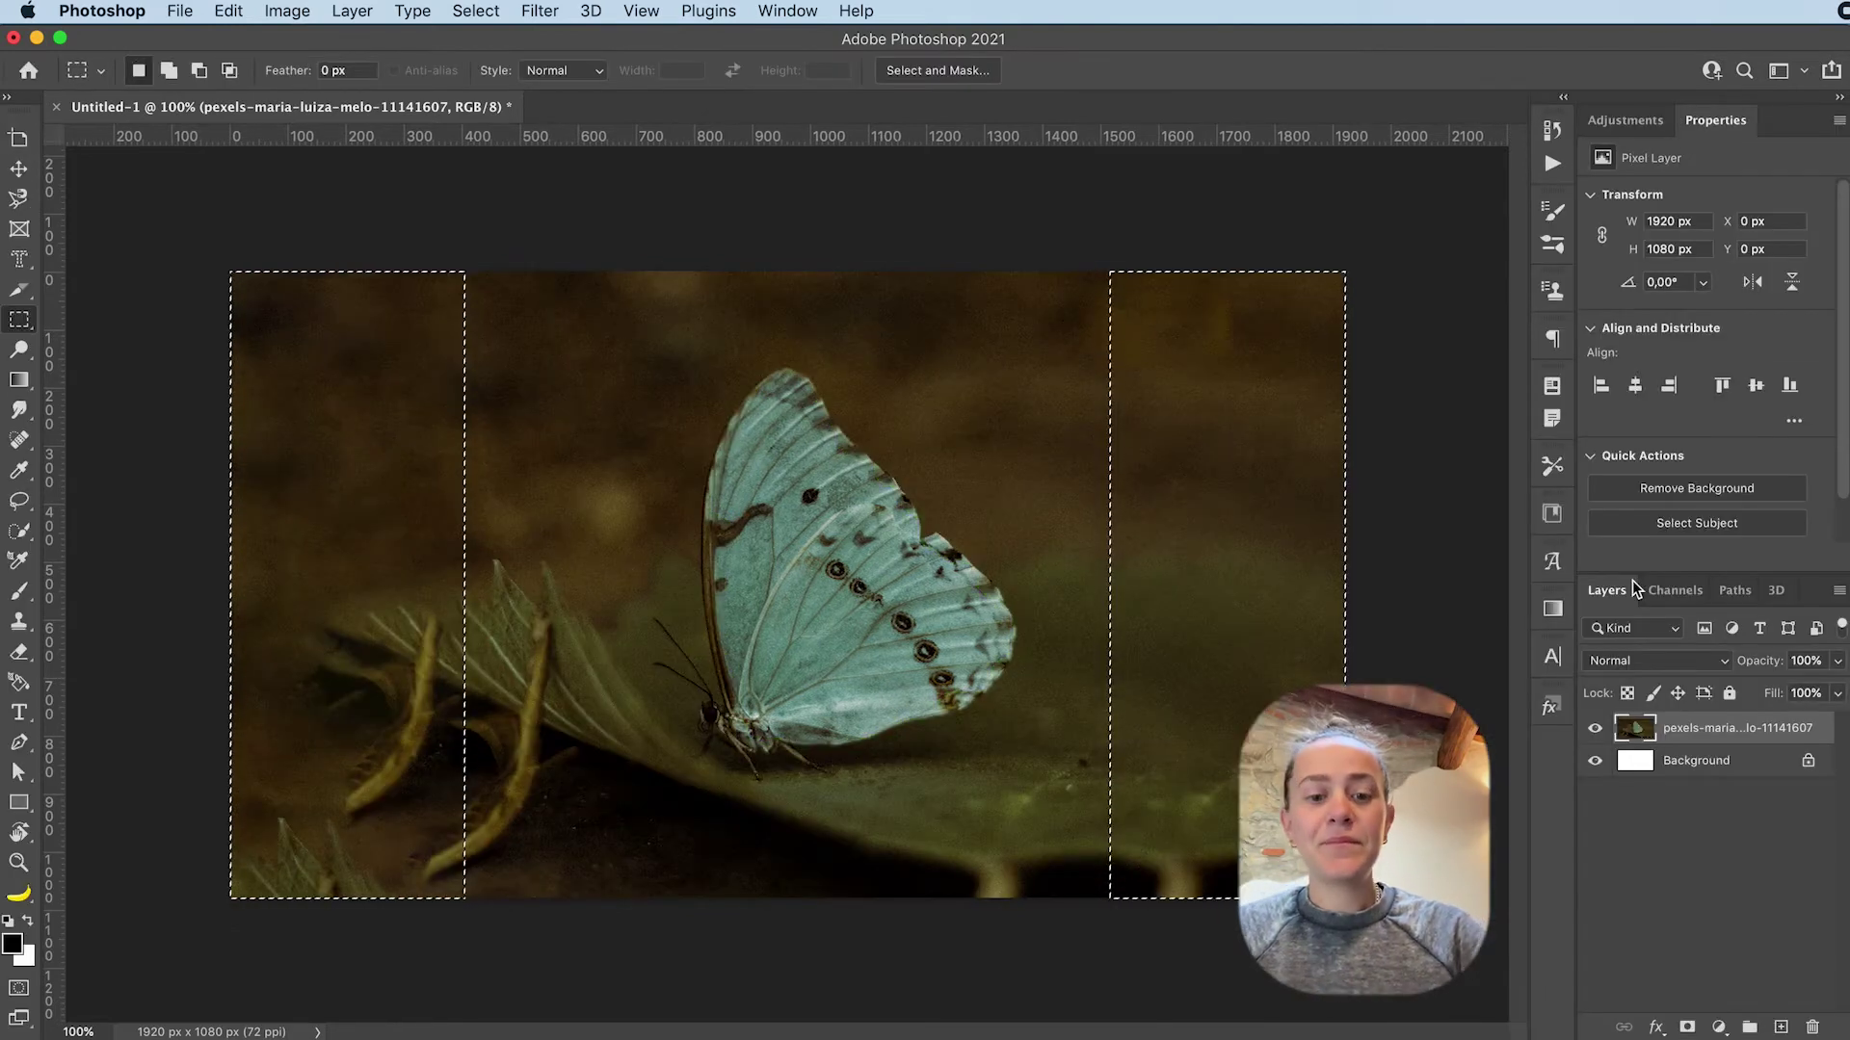
{"action": "key", "text": "super+d"}
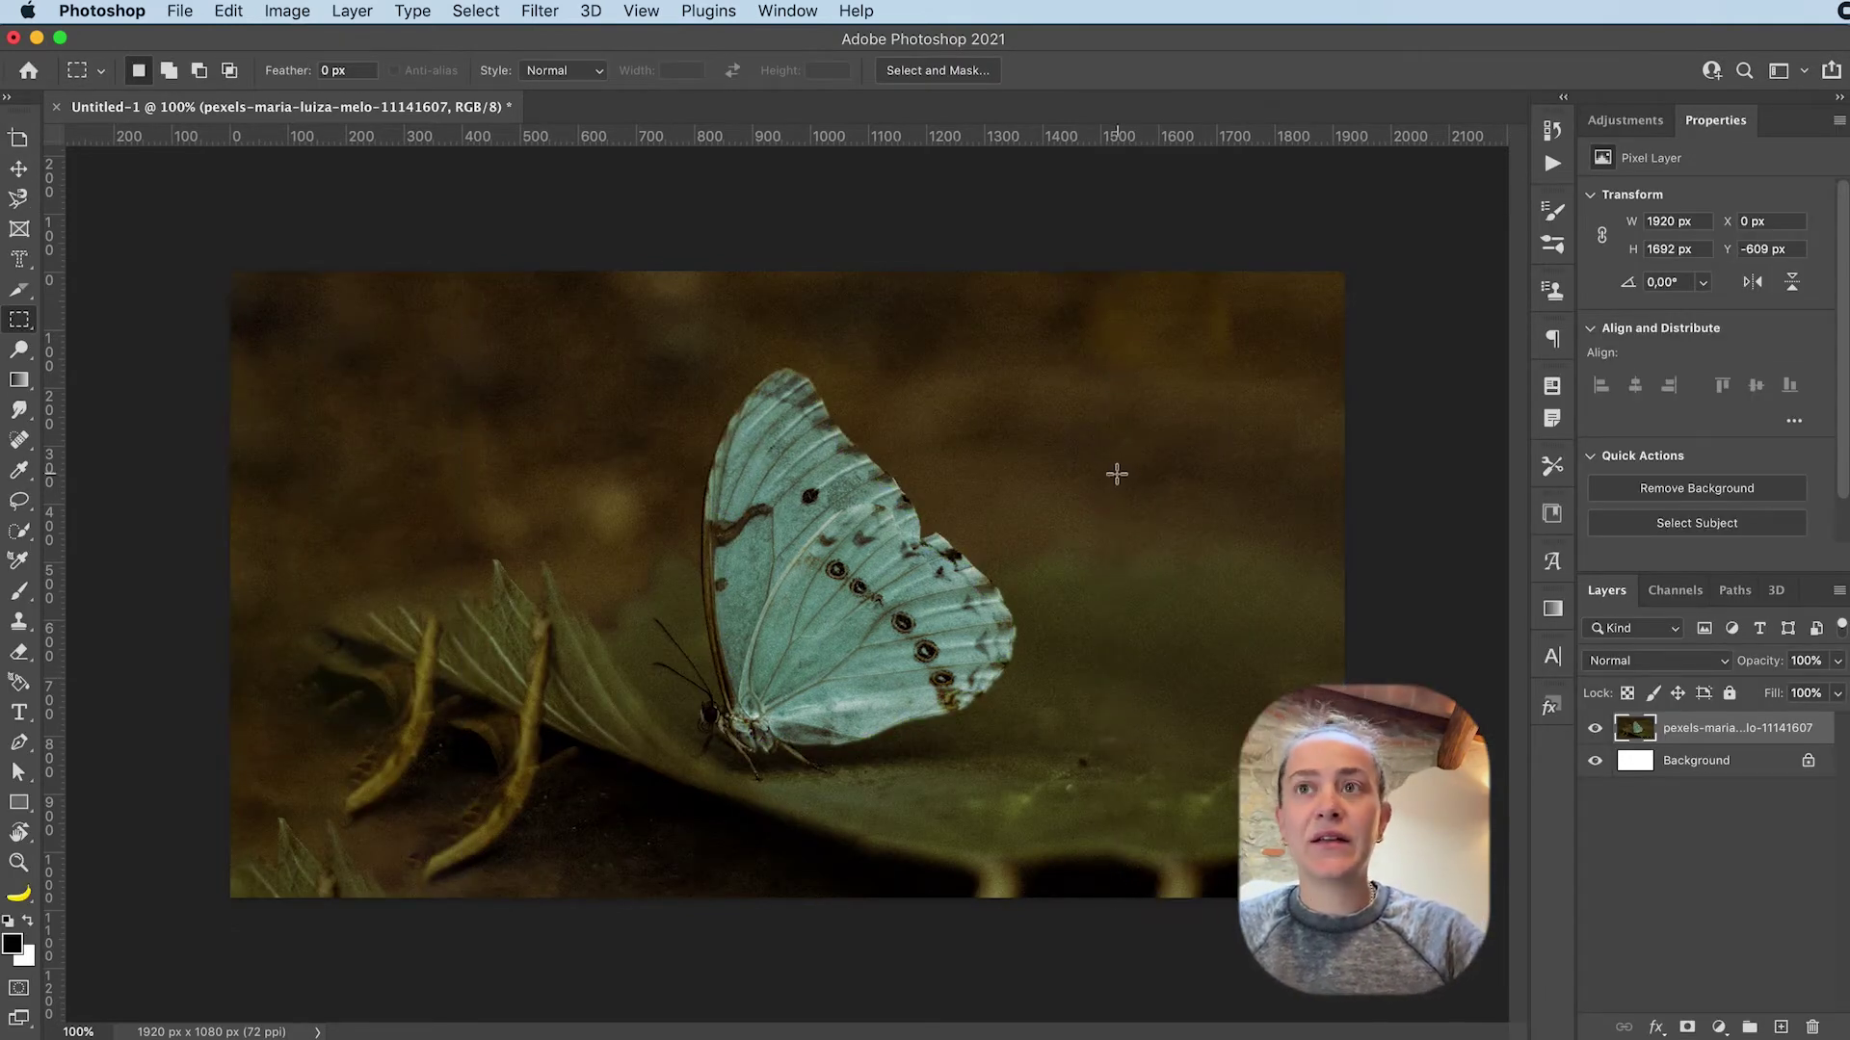
{"action": "key", "text": "v"}
{"action": "left_click", "coordinate": [476, 11]}
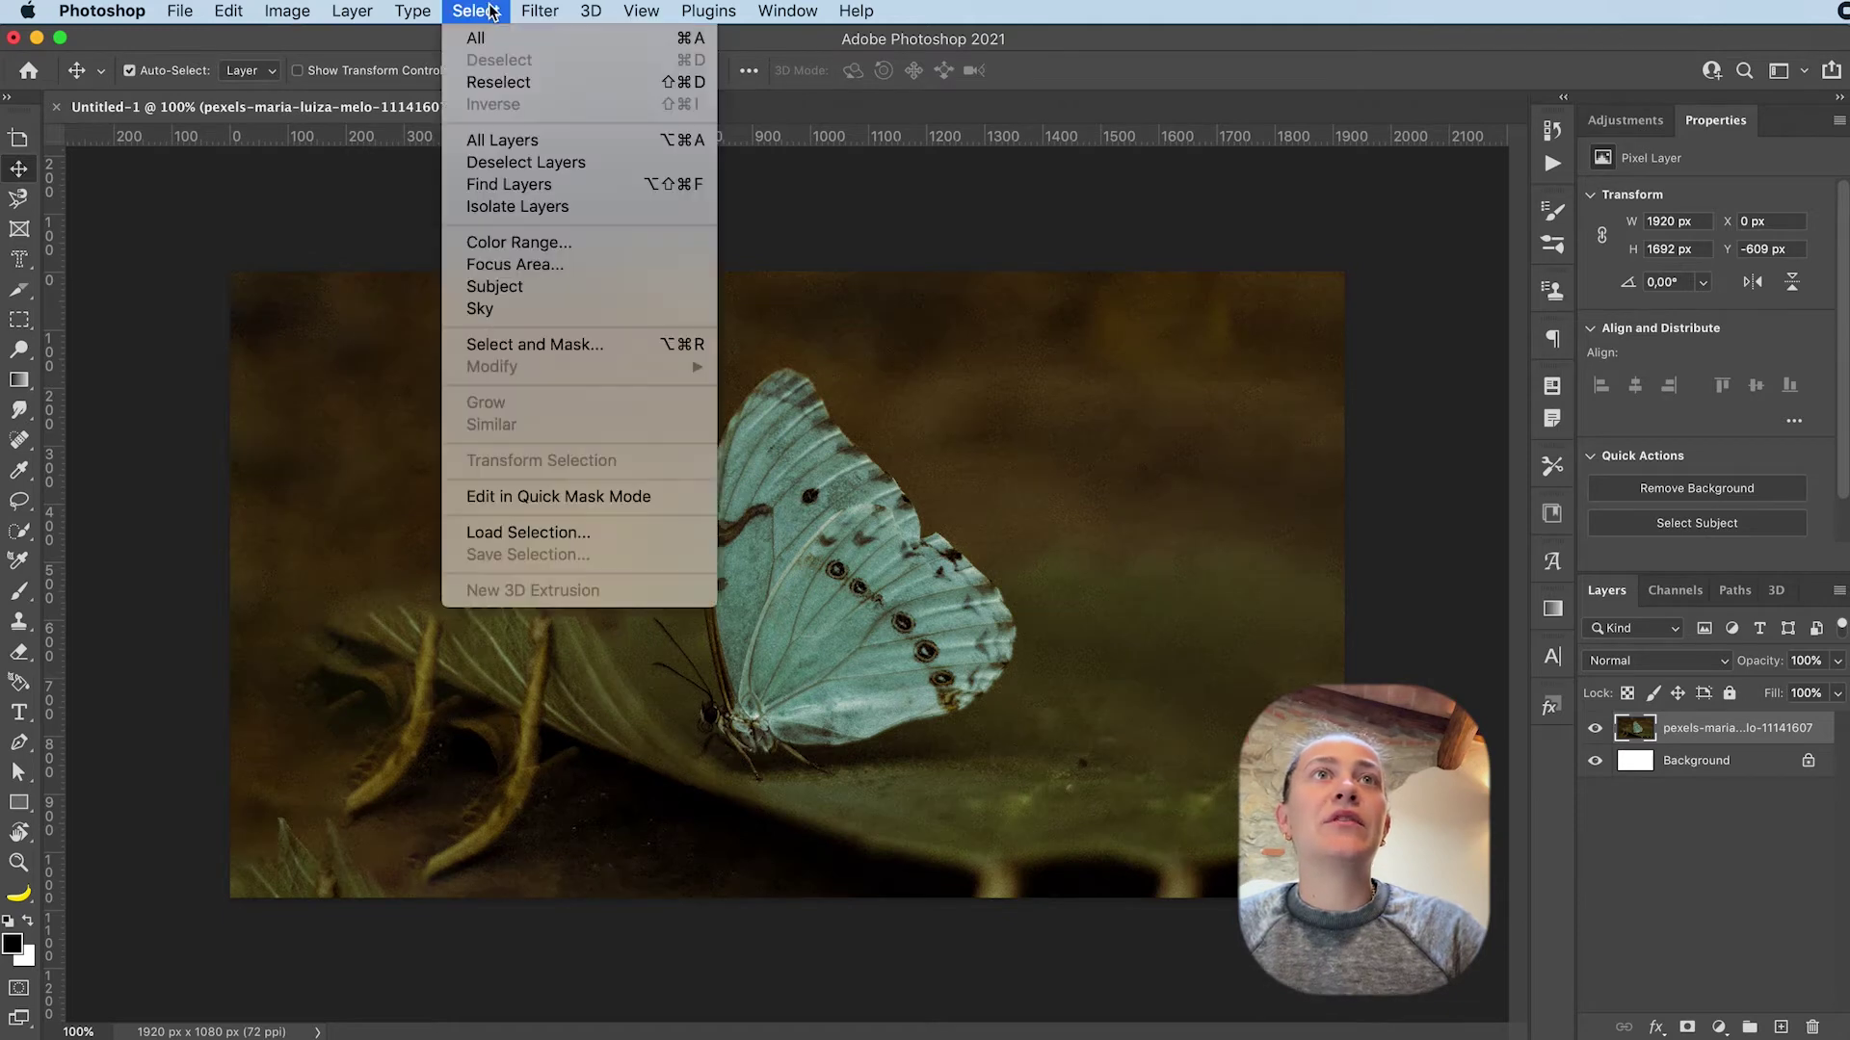
{"action": "left_click", "coordinate": [524, 287]}
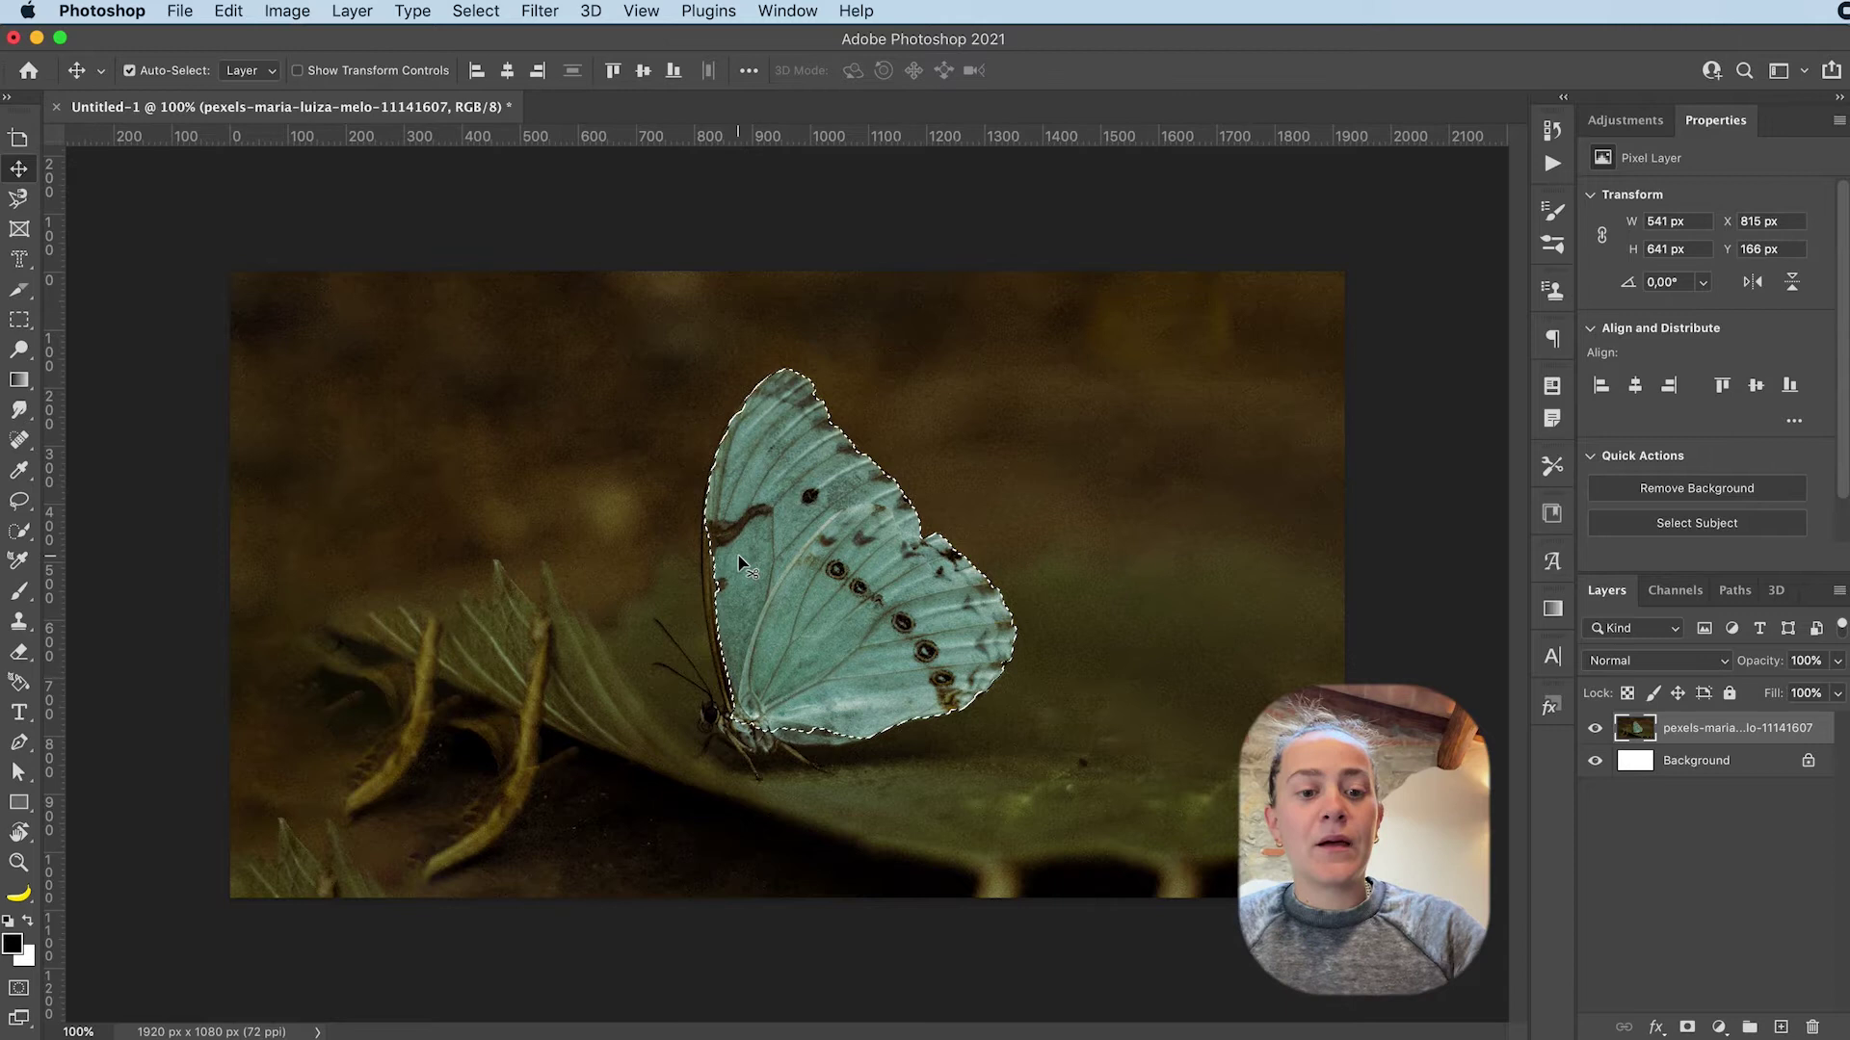
{"action": "left_click", "coordinate": [18, 531]}
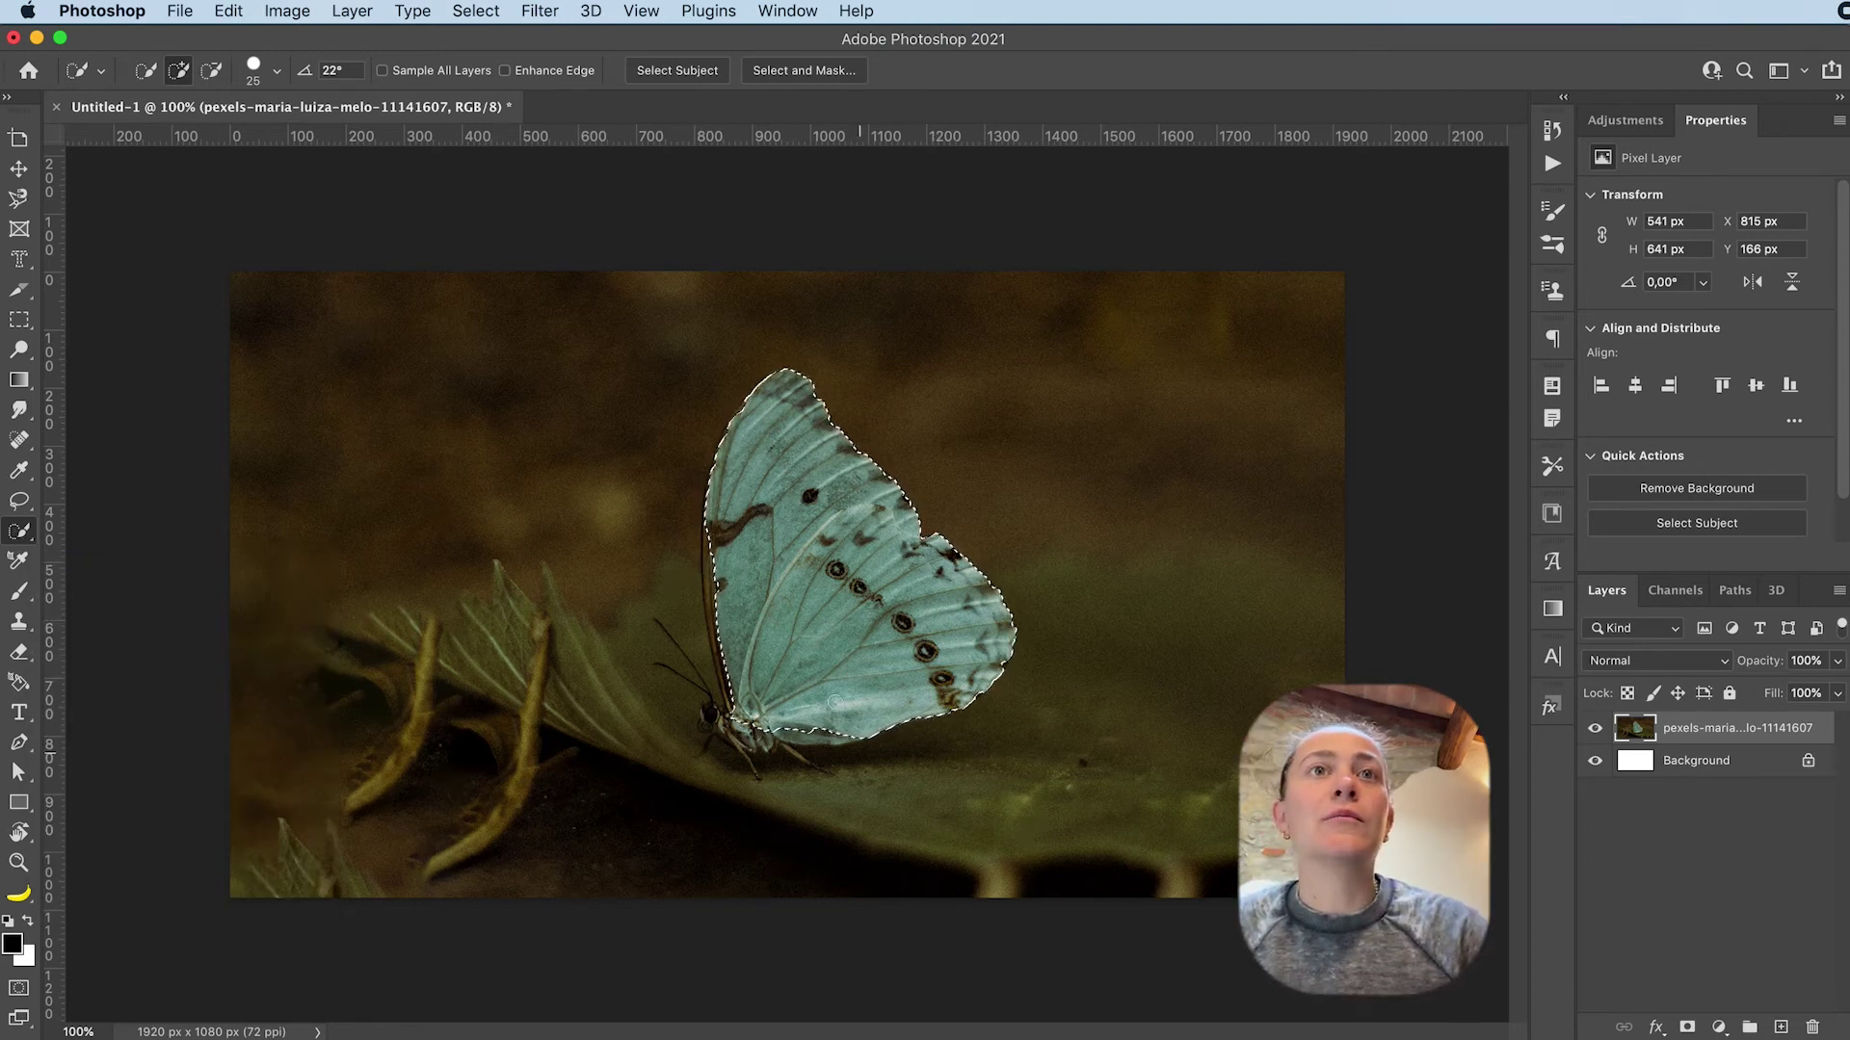
Add the feet and antennae to the selection, then subtract the leaf with a 96 px brush
{"action": "left_click", "coordinate": [707, 531]}
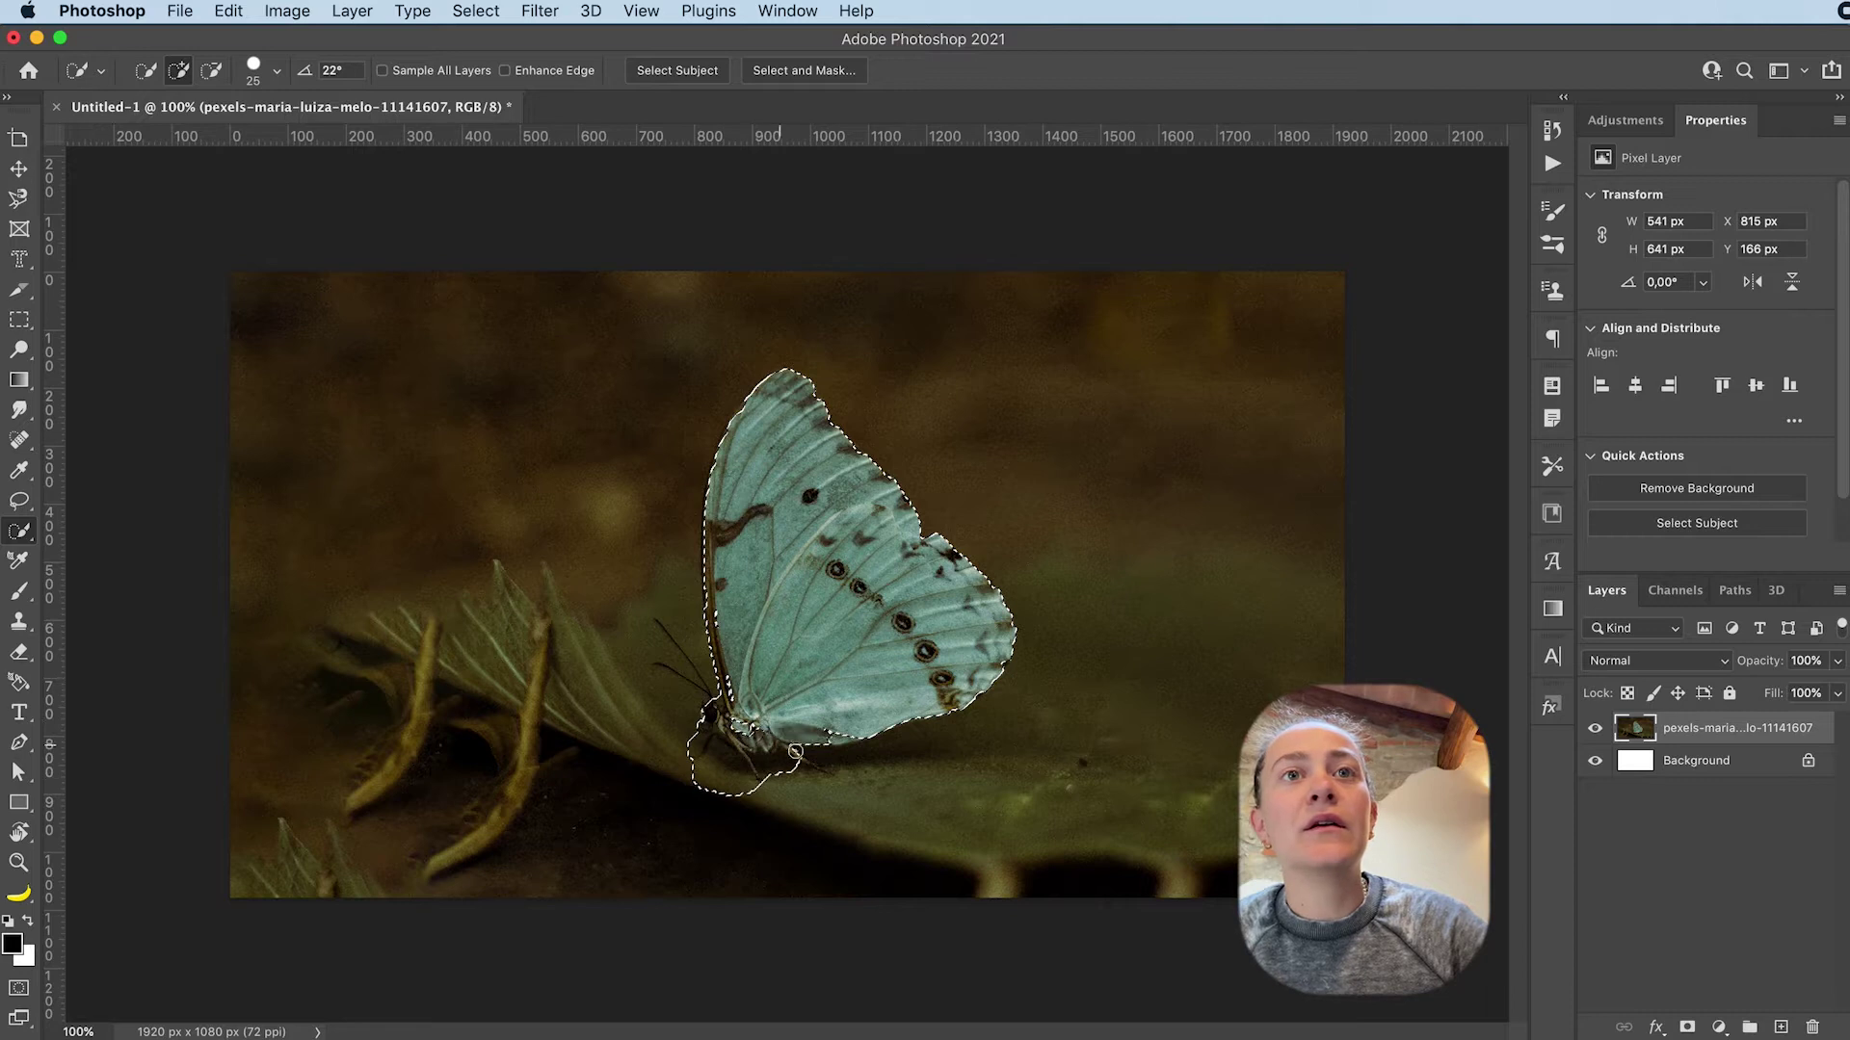
{"action": "left_click_drag", "start_coordinate": [834, 773], "coordinate": [853, 766]}
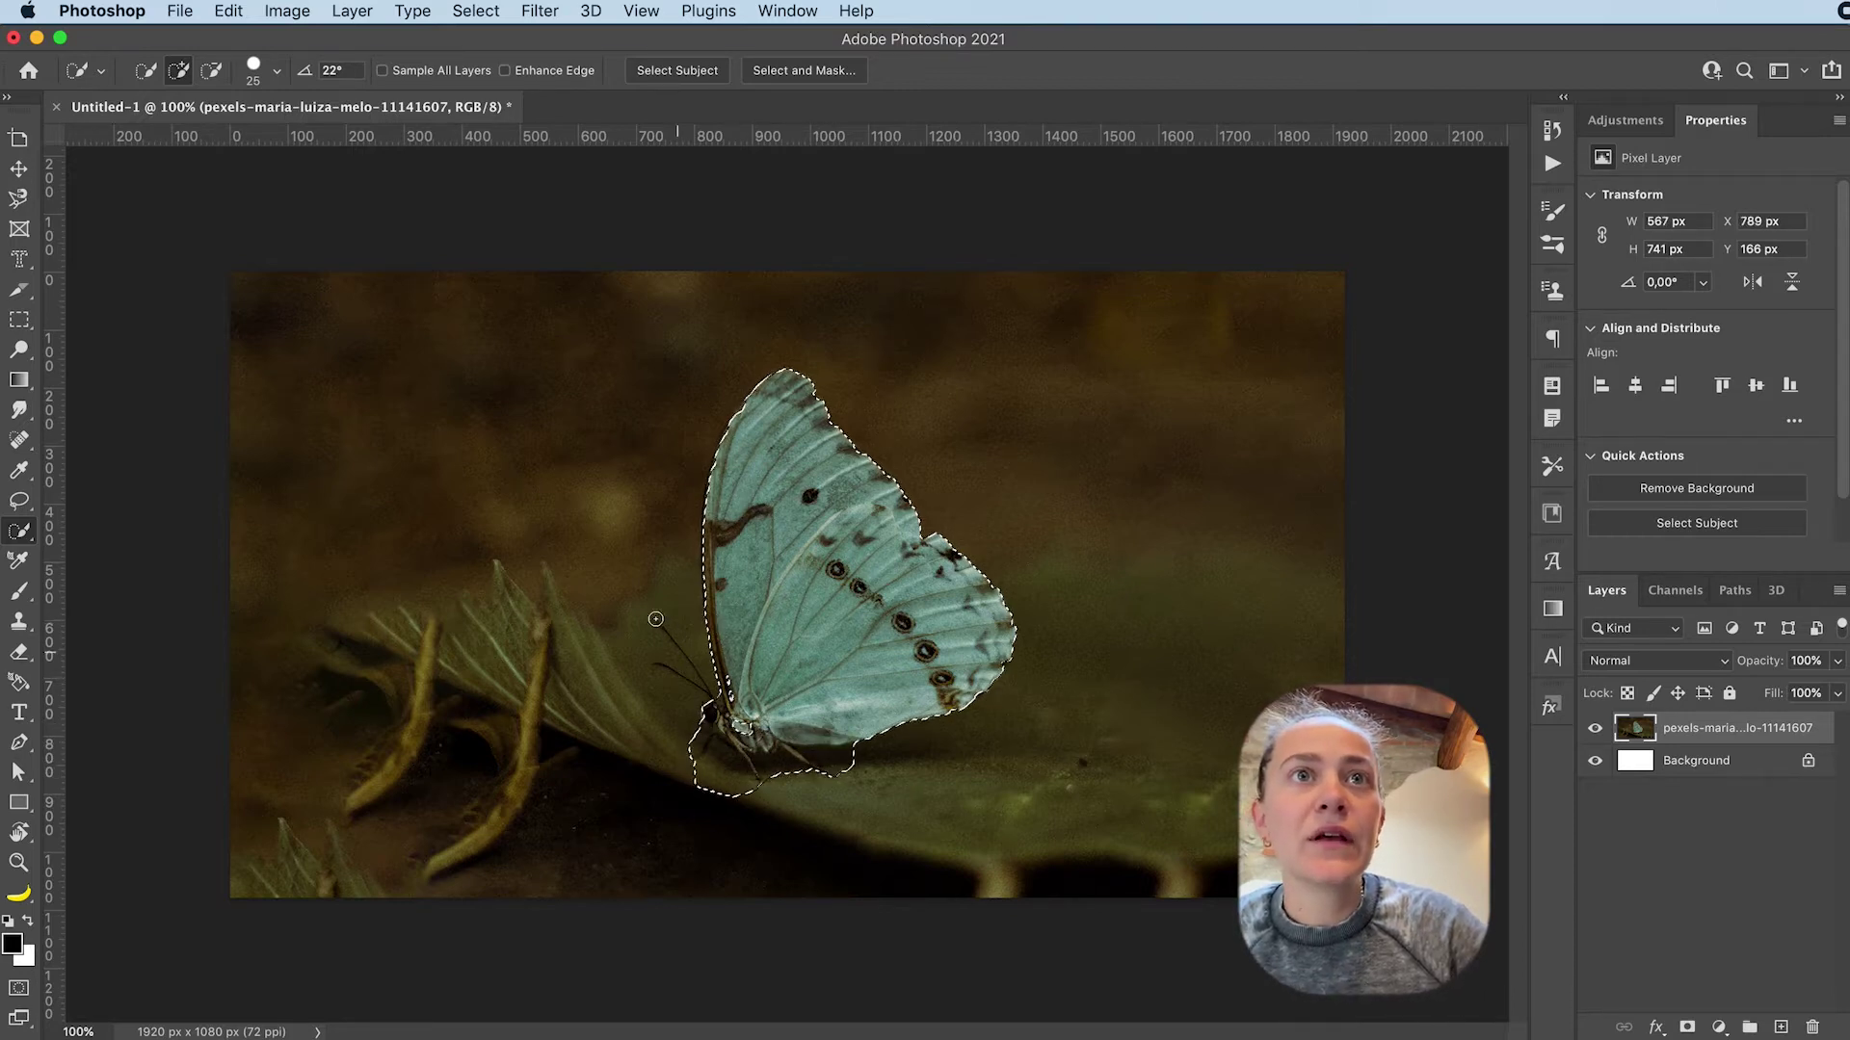
{"action": "left_click_drag", "start_coordinate": [647, 675], "coordinate": [694, 693]}
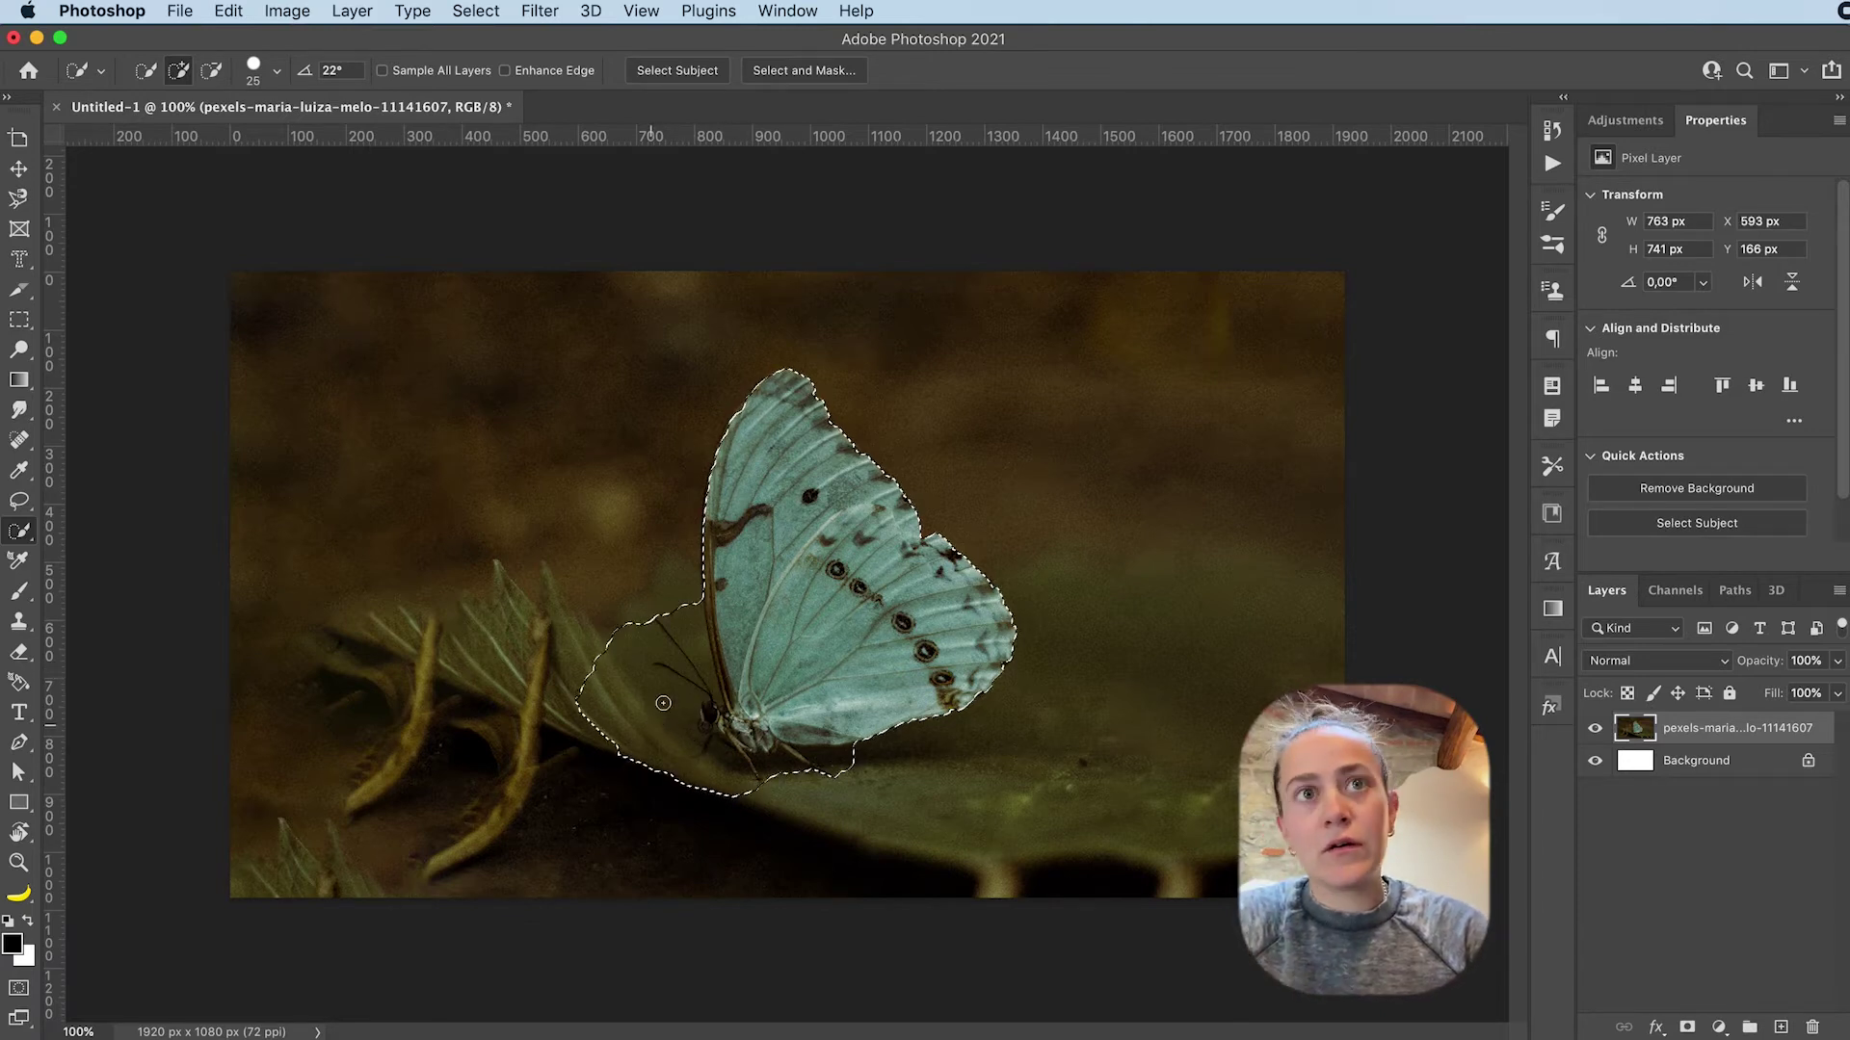
{"action": "left_click_drag", "start_coordinate": [662, 692], "coordinate": [651, 698]}
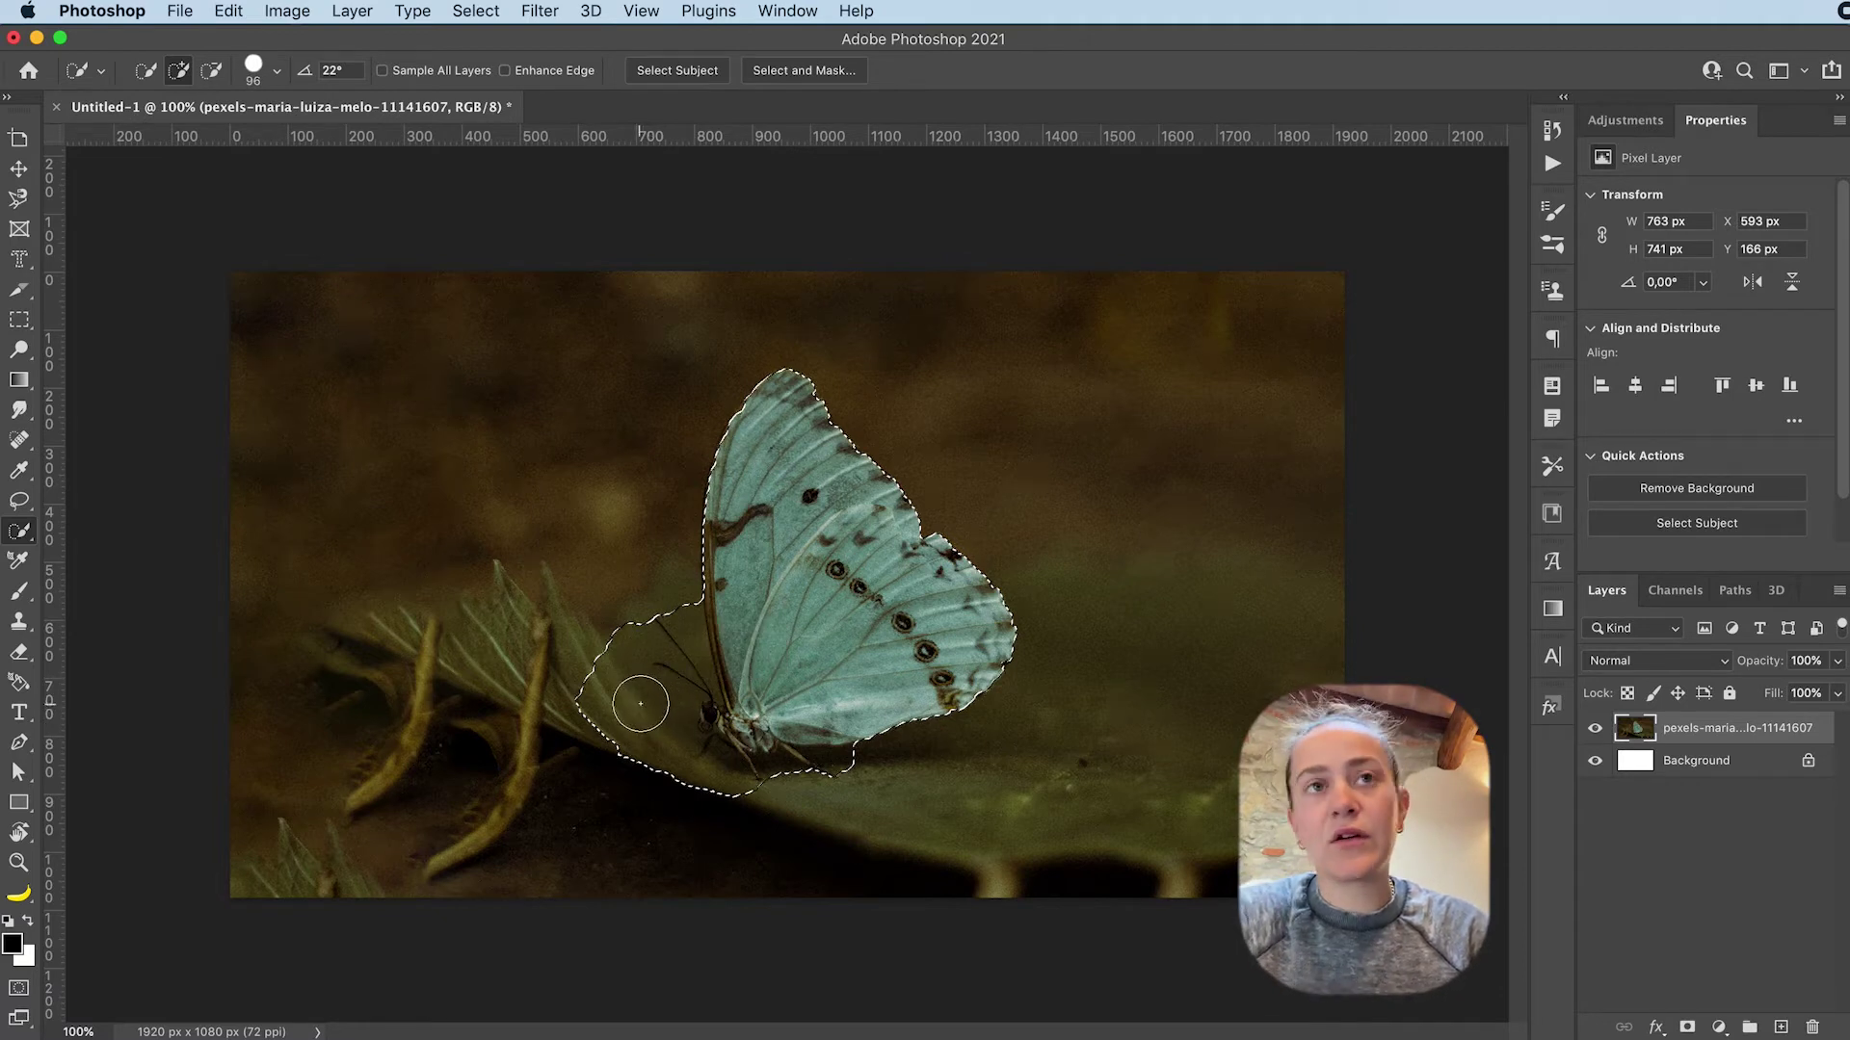
{"action": "key", "text": "alt"}
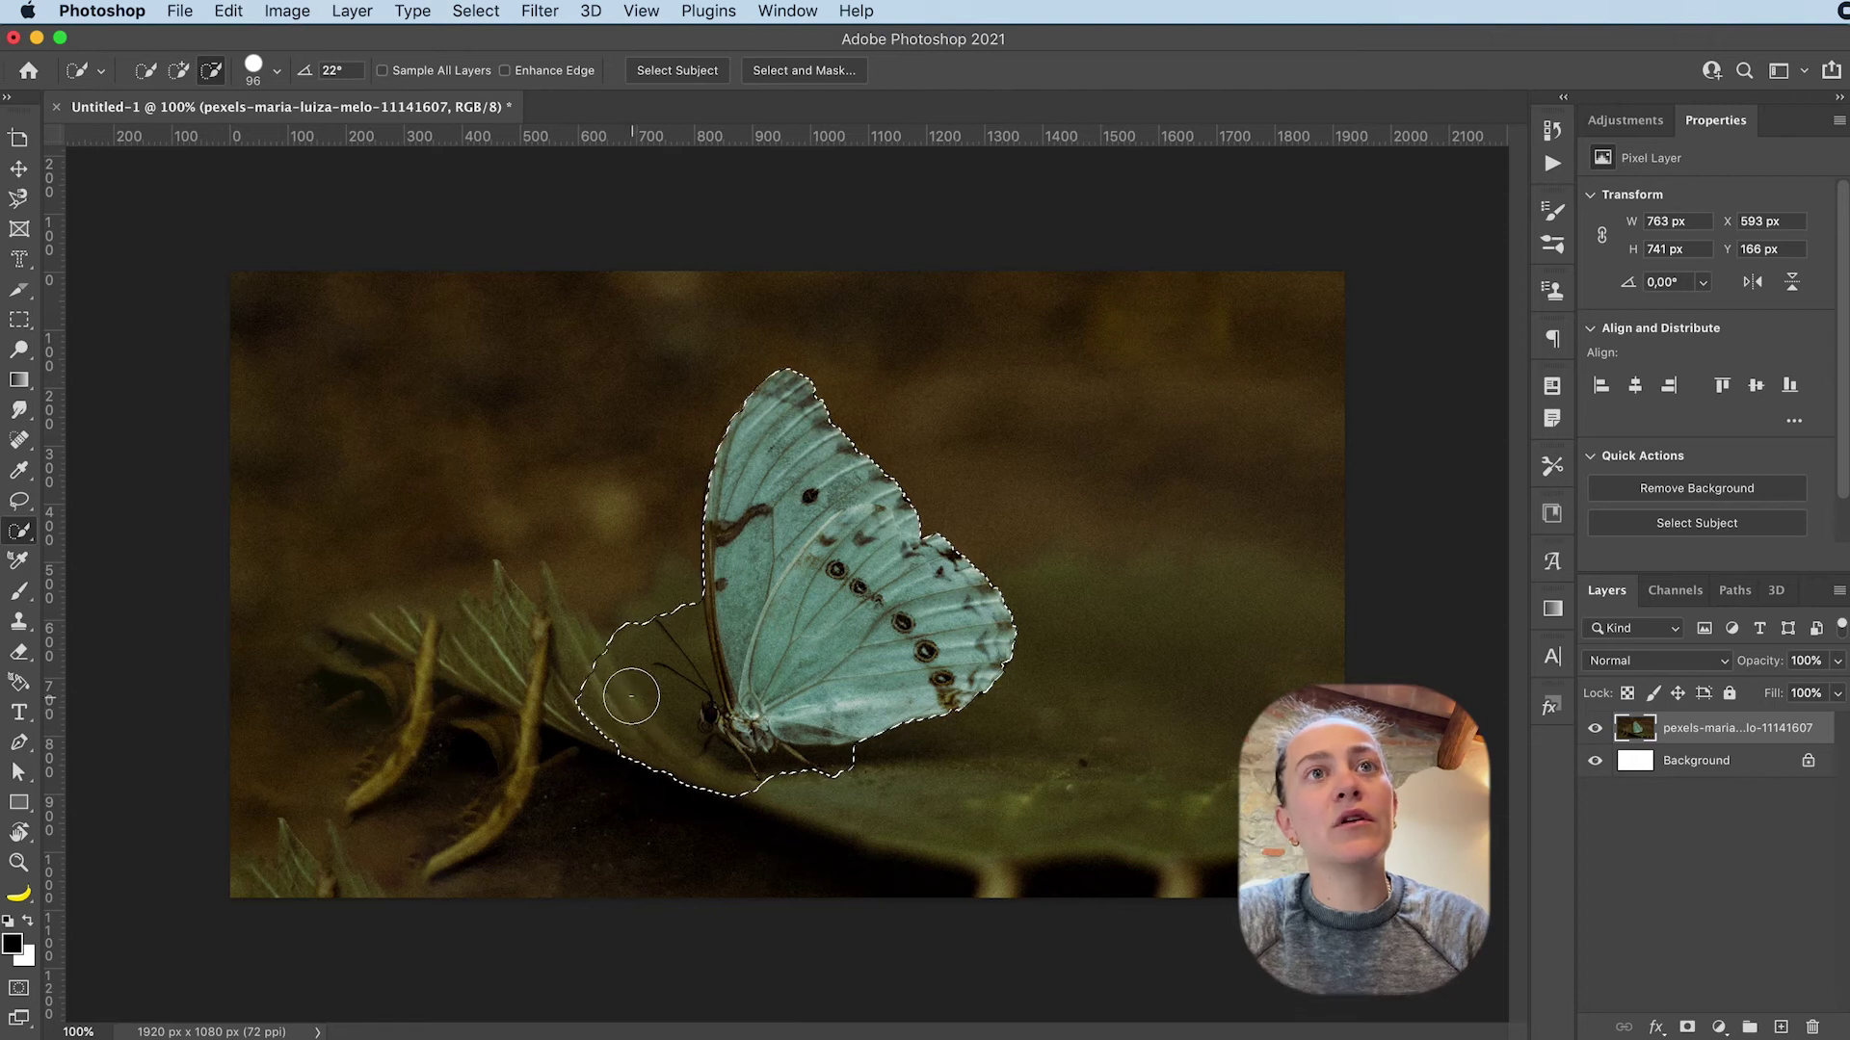
{"action": "mouse_move", "coordinate": [576, 662]}
{"action": "left_mouse_down"}
{"action": "mouse_move", "coordinate": [666, 777]}
{"action": "mouse_move", "coordinate": [595, 735]}
{"action": "mouse_move", "coordinate": [665, 802]}
{"action": "mouse_move", "coordinate": [719, 793]}
{"action": "mouse_move", "coordinate": [658, 780]}
{"action": "mouse_move", "coordinate": [644, 712]}
{"action": "mouse_move", "coordinate": [628, 718]}
{"action": "mouse_move", "coordinate": [604, 661]}
{"action": "mouse_move", "coordinate": [633, 618]}
{"action": "mouse_move", "coordinate": [578, 626]}
{"action": "left_mouse_up"}
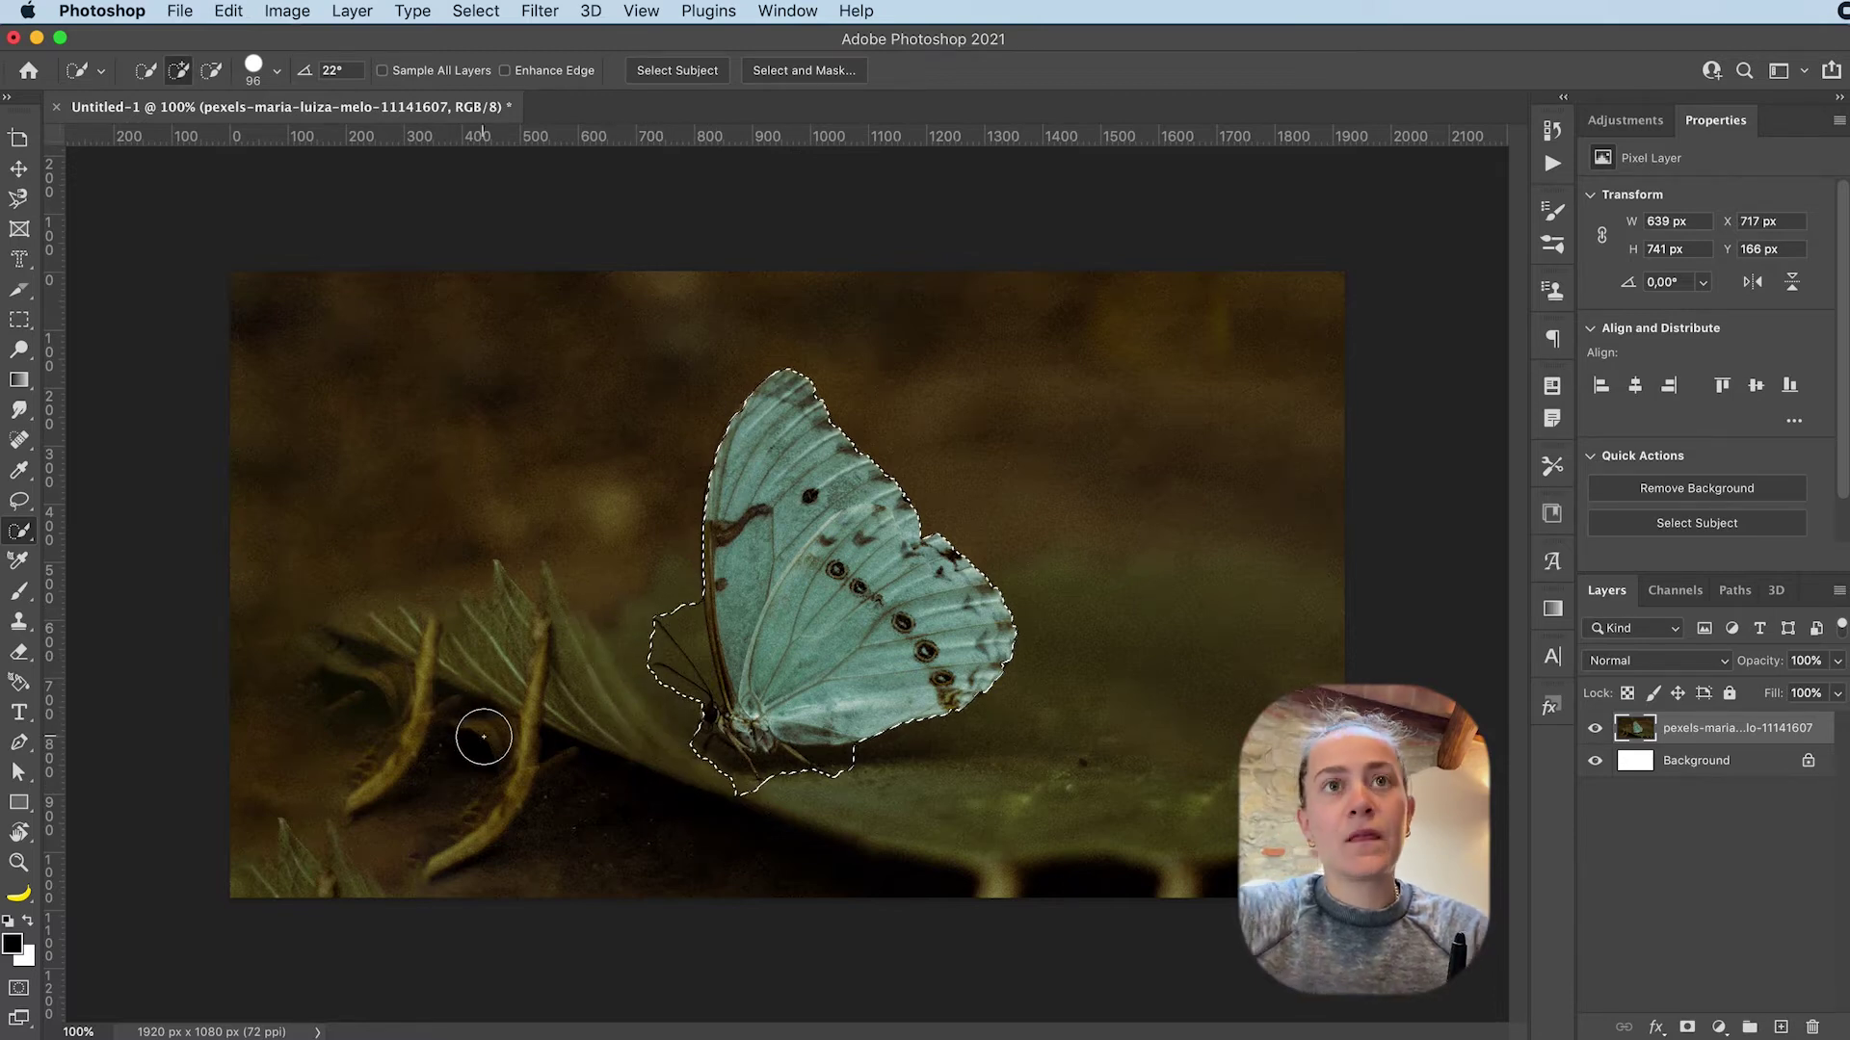
Copy the selected butterfly onto a new Layer 1 and hide the photo layer beneath
{"action": "key", "text": "v"}
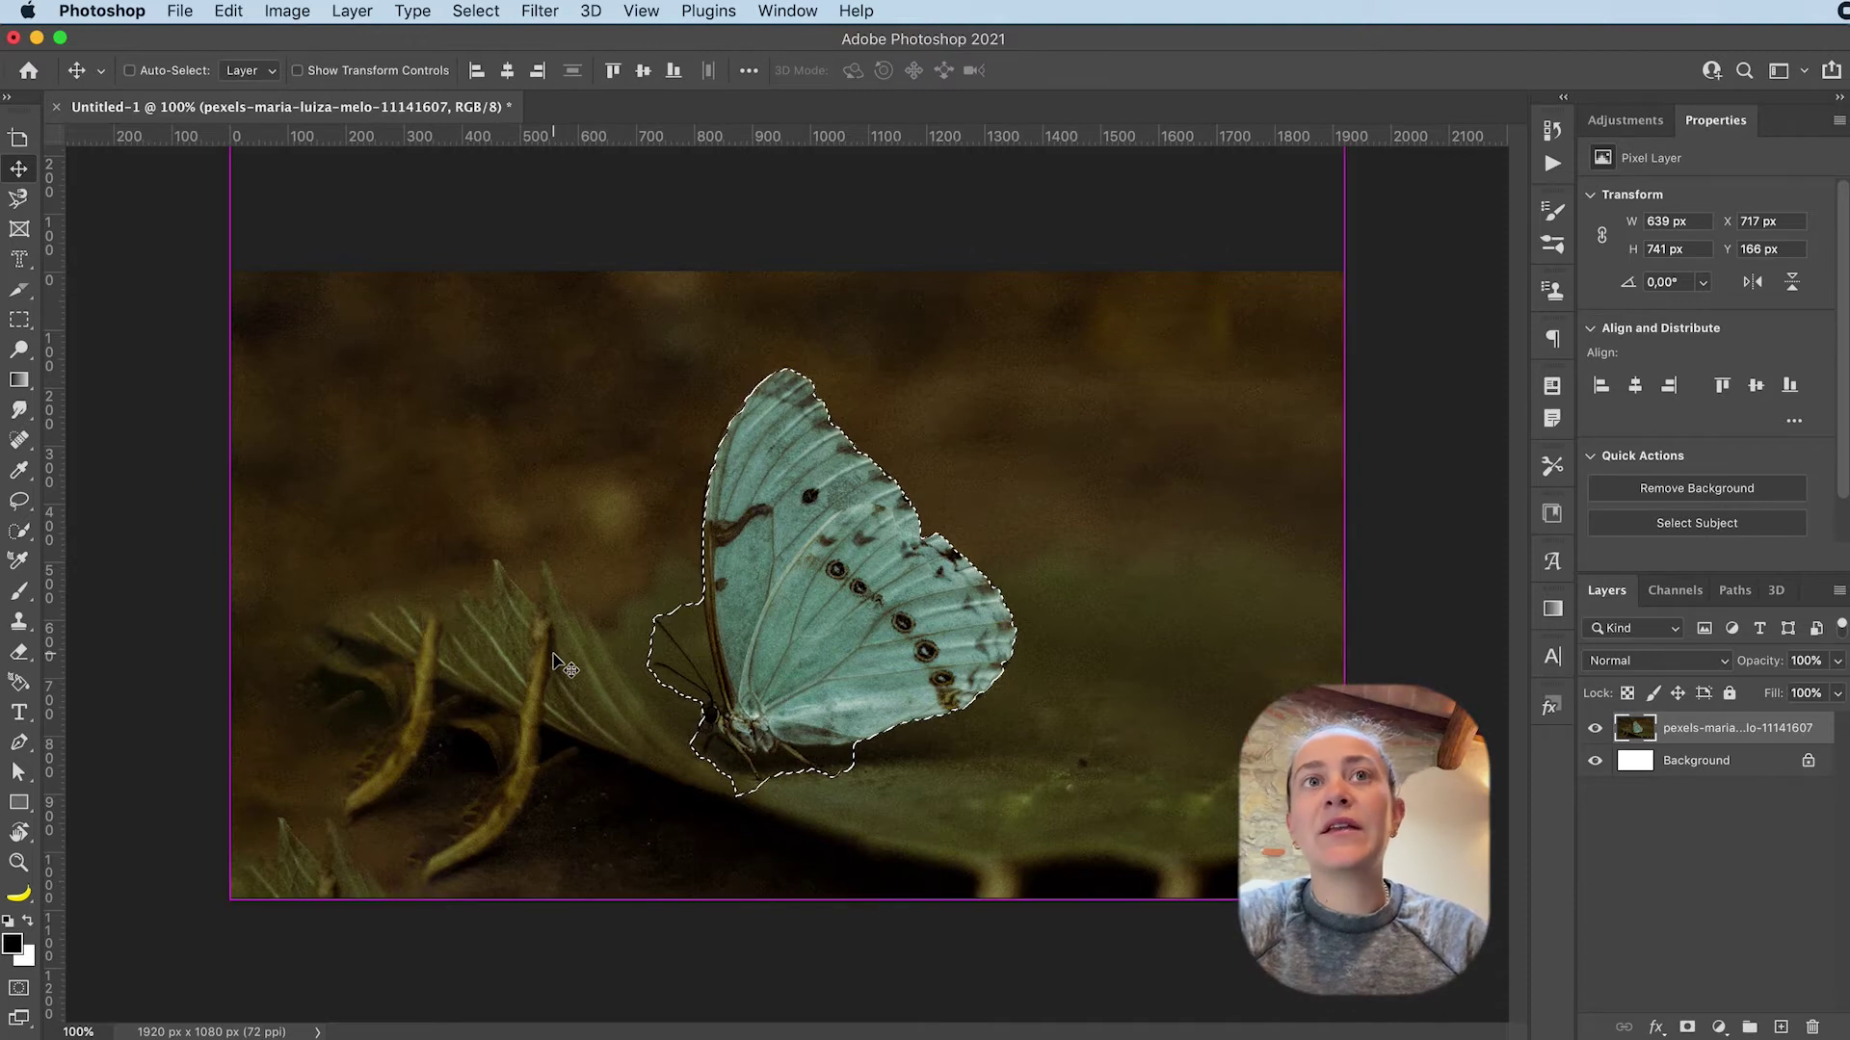
{"action": "key", "text": "ctrl+j"}
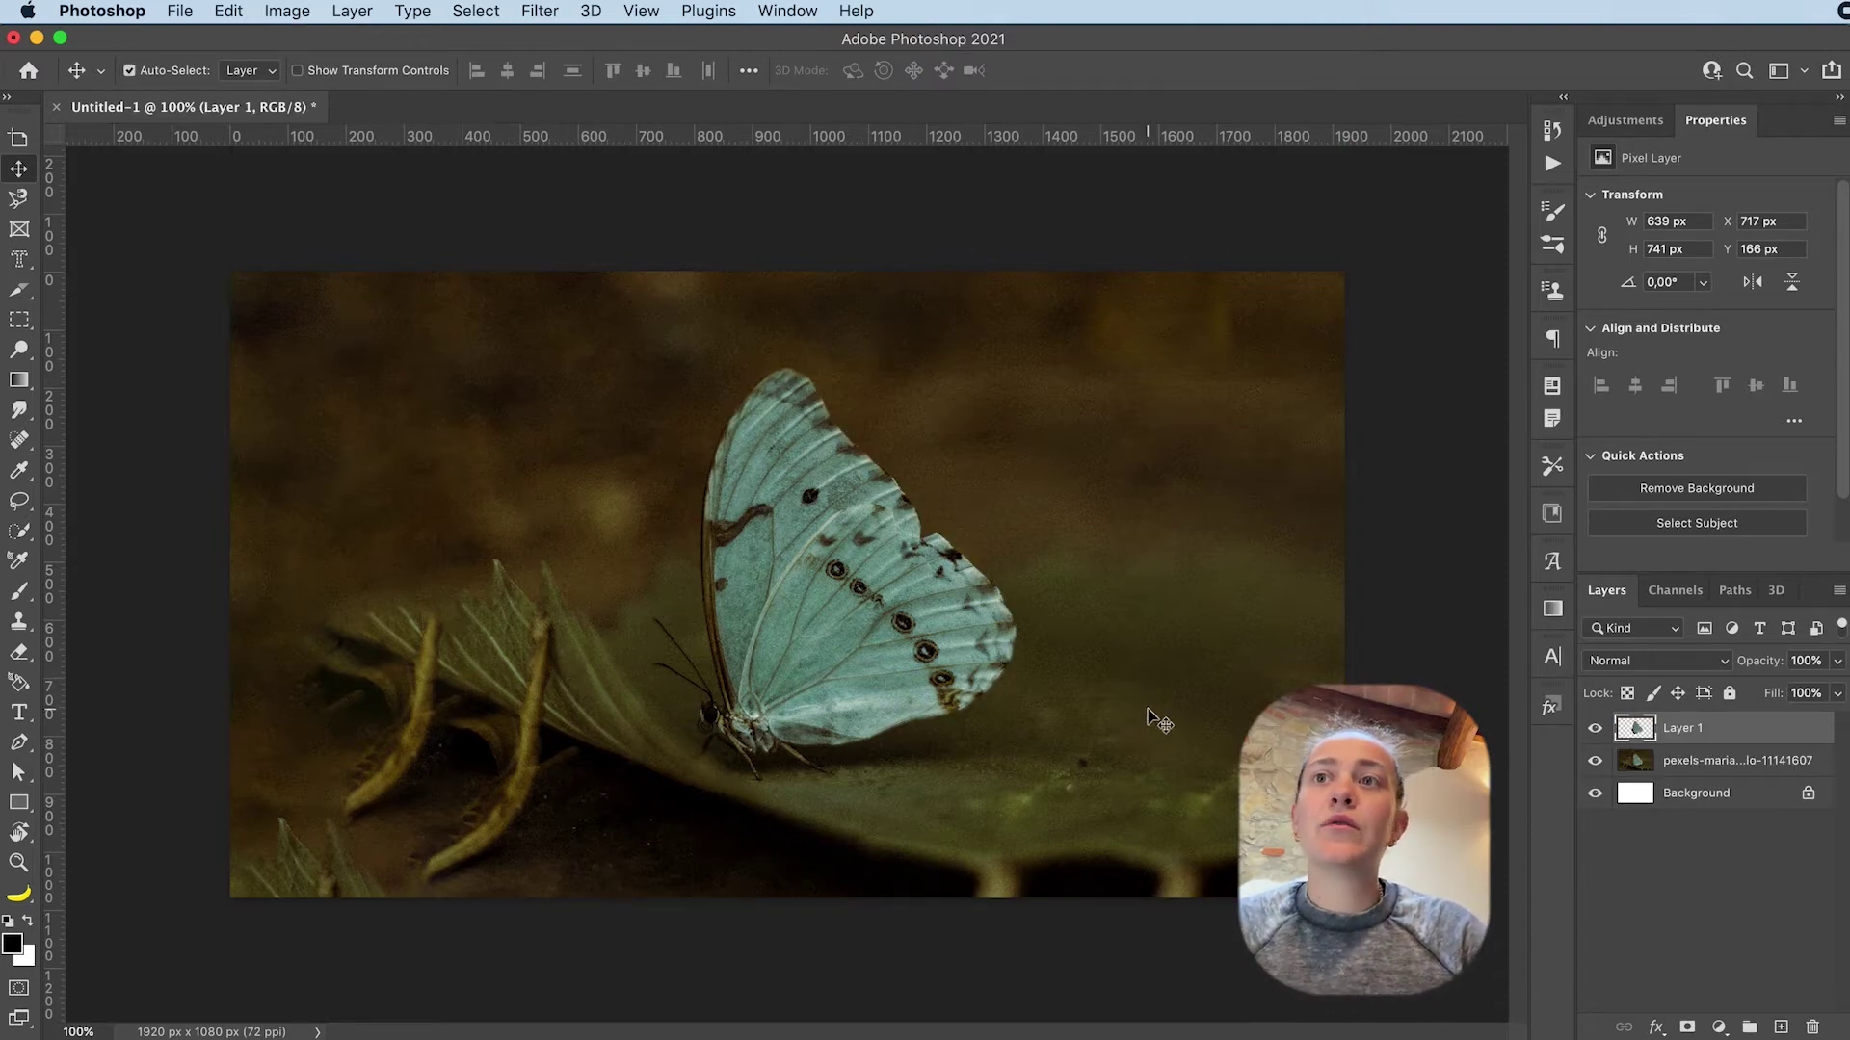
{"action": "left_click", "coordinate": [1595, 761]}
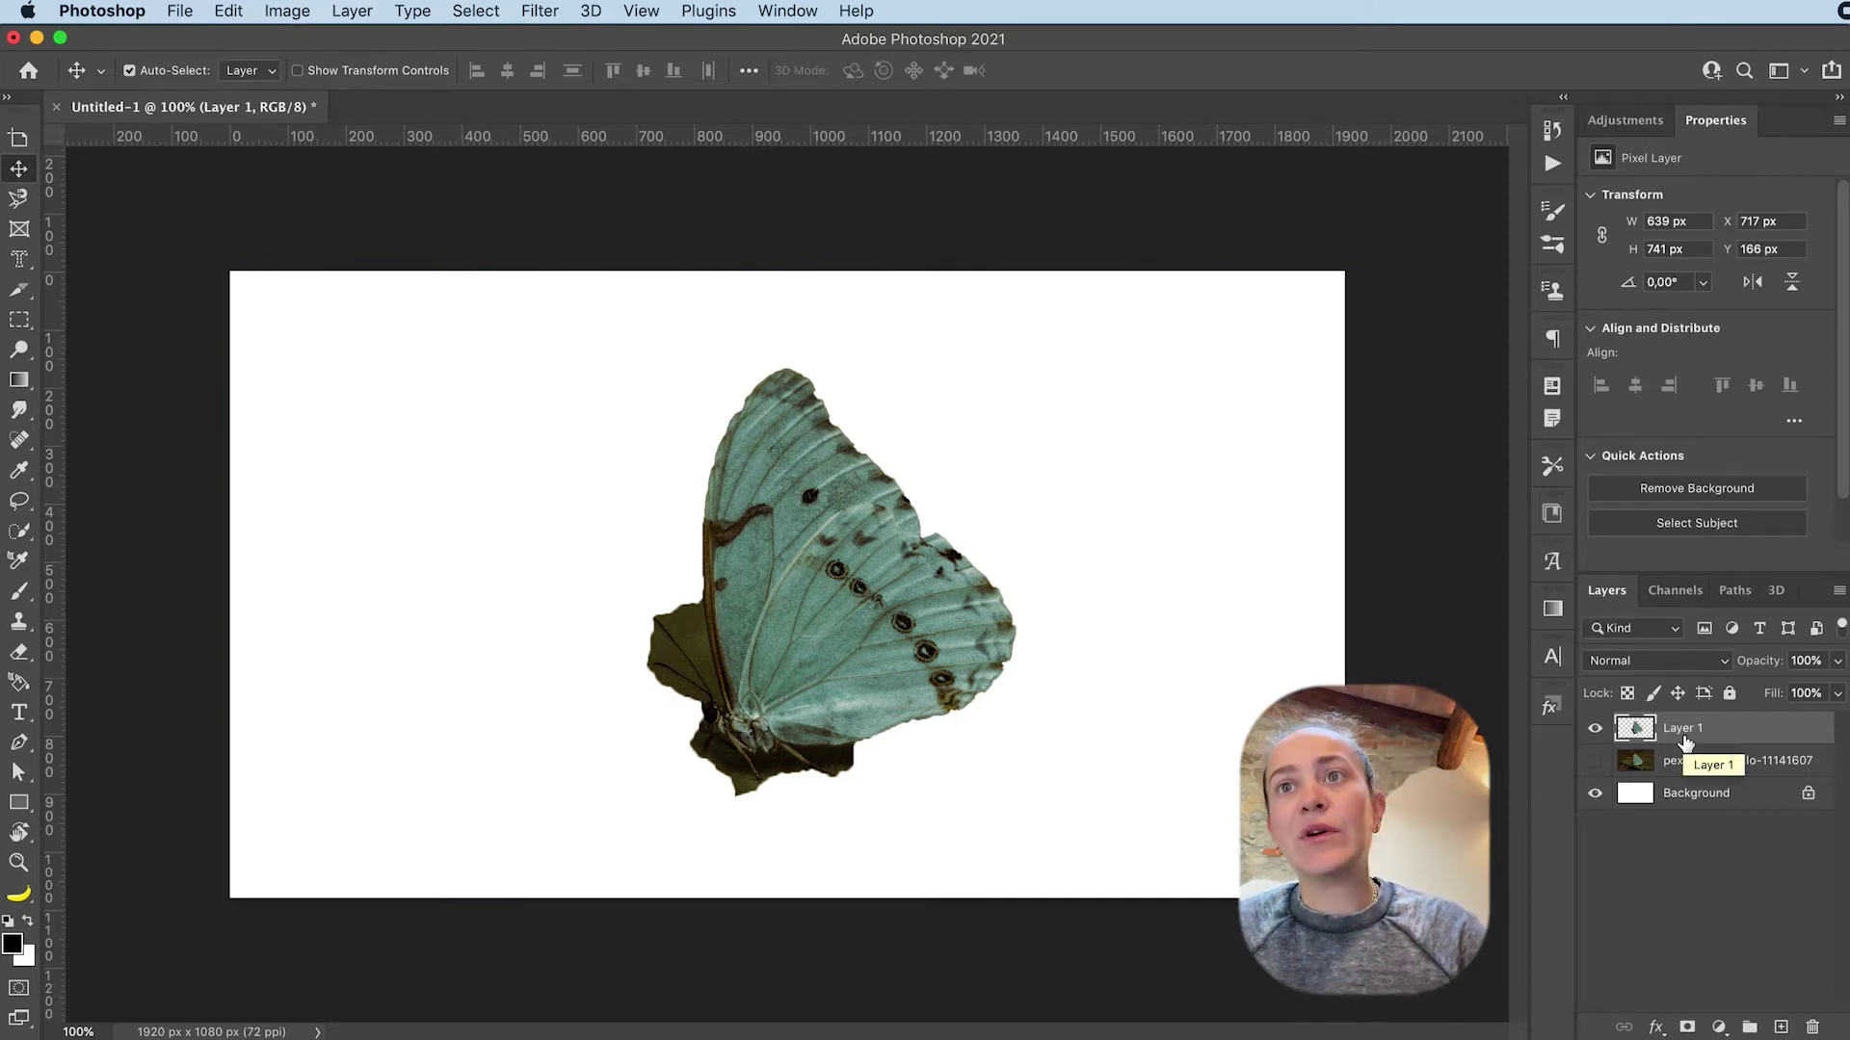
{"action": "left_click", "coordinate": [1595, 761]}
{"action": "left_click", "coordinate": [1596, 761]}
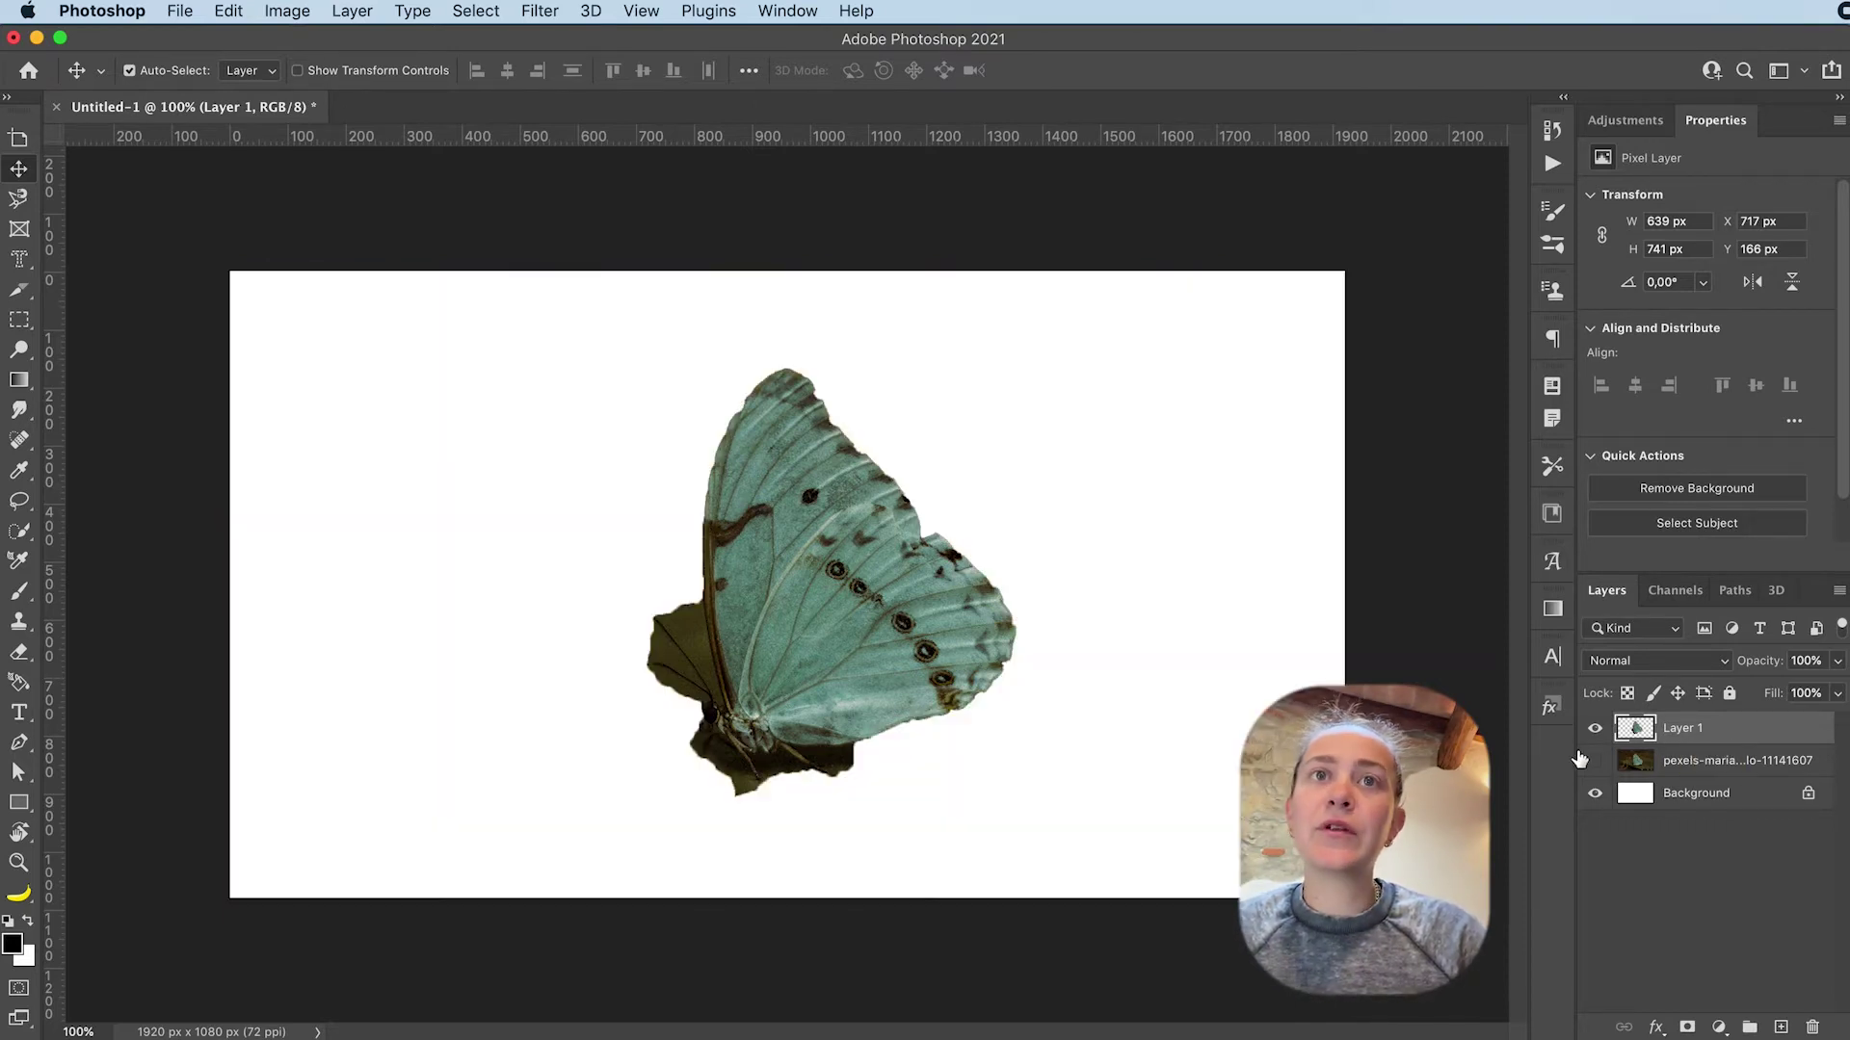
Zoom in and erase the dark remnants around the wing and antennae with a 12 px eraser
{"action": "key", "text": "e"}
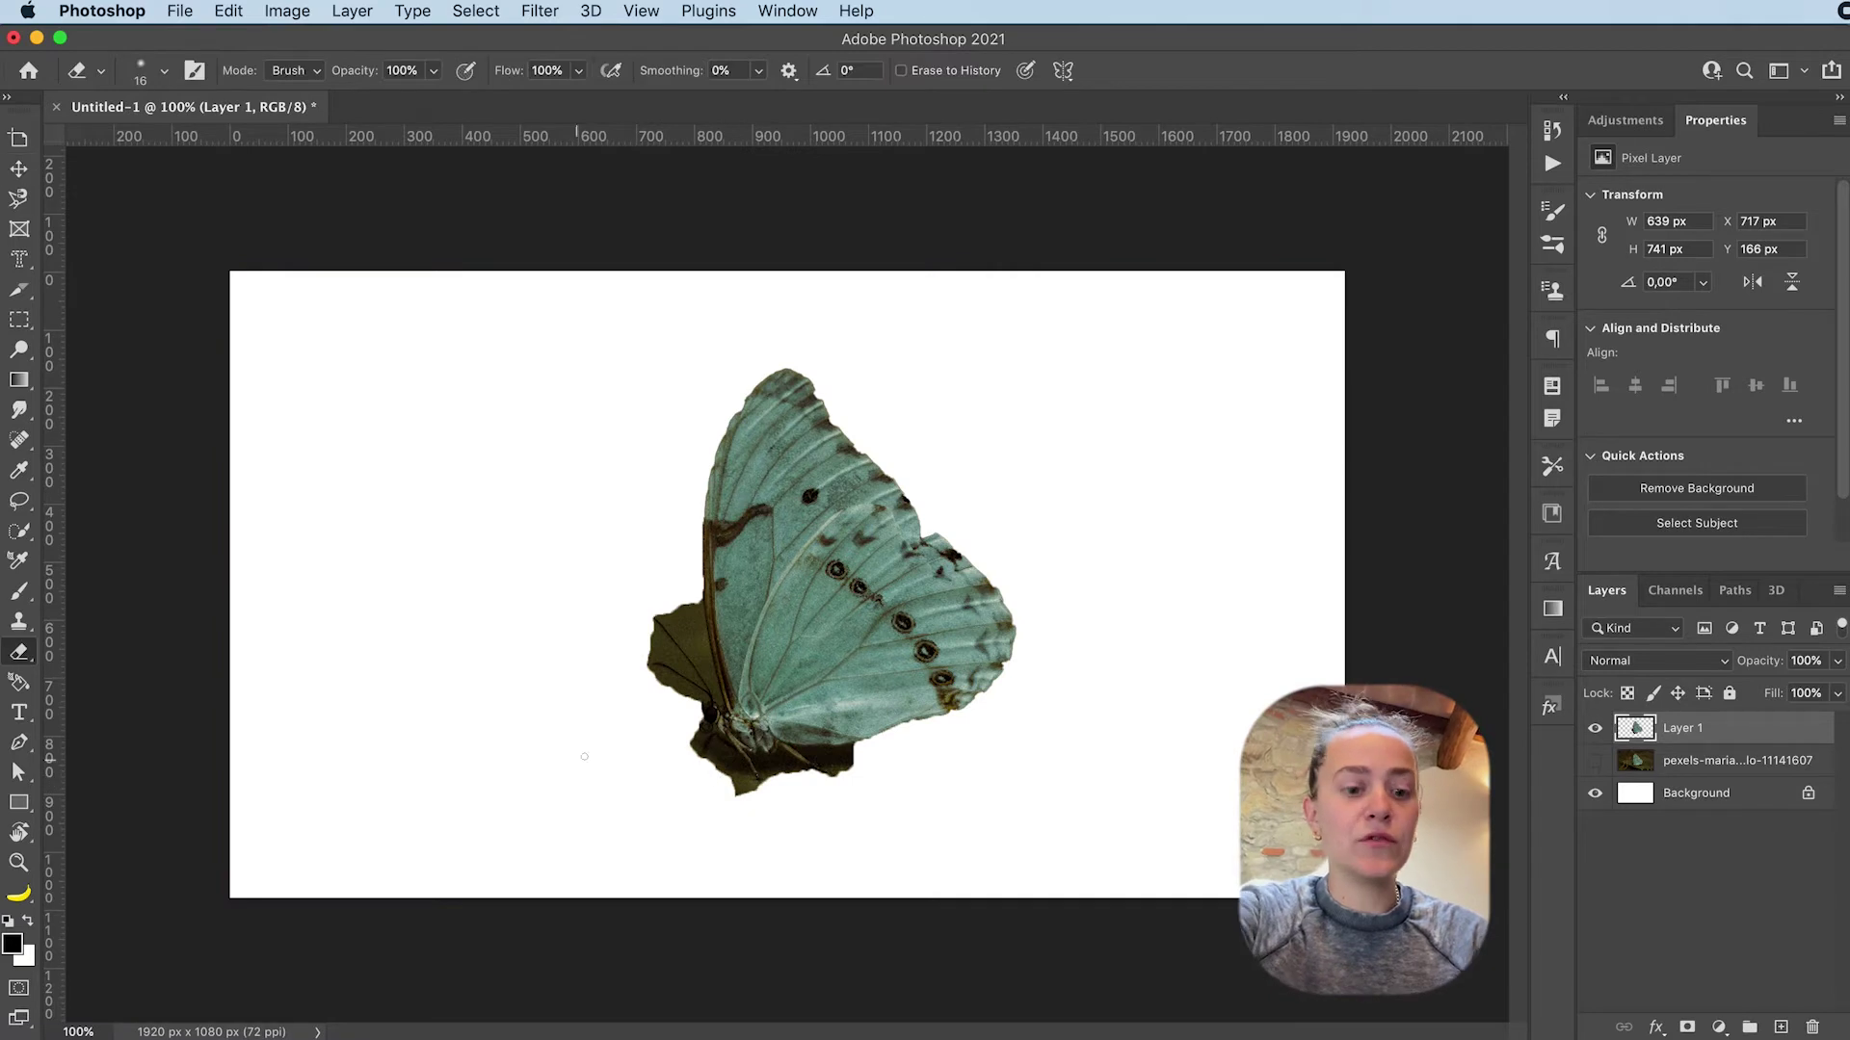
{"action": "key", "text": "z"}
{"action": "mouse_move", "coordinate": [661, 601]}
{"action": "left_mouse_down"}
{"action": "mouse_move", "coordinate": [755, 731]}
{"action": "mouse_move", "coordinate": [684, 552]}
{"action": "left_mouse_up"}
{"action": "key", "text": "e"}
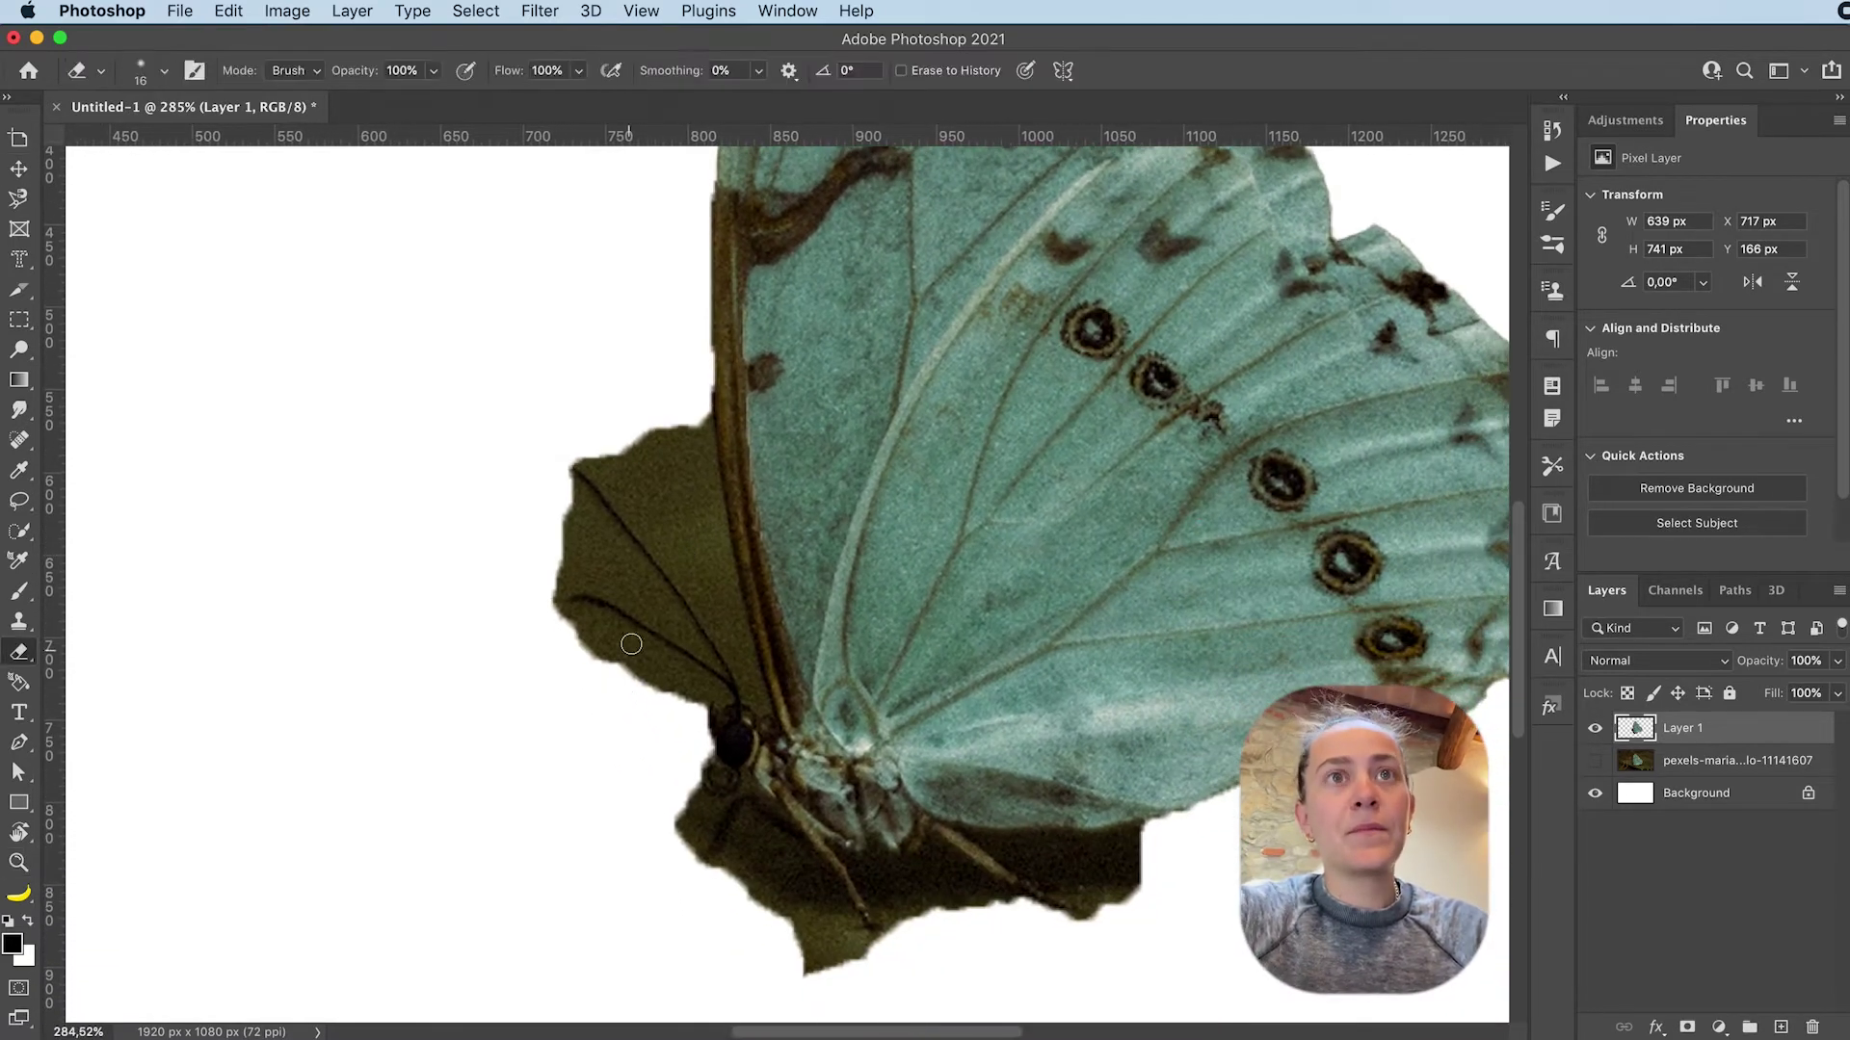
{"action": "mouse_move", "coordinate": [682, 399]}
{"action": "left_mouse_down"}
{"action": "mouse_move", "coordinate": [694, 462]}
{"action": "mouse_move", "coordinate": [695, 378]}
{"action": "mouse_move", "coordinate": [711, 562]}
{"action": "mouse_move", "coordinate": [638, 413]}
{"action": "mouse_move", "coordinate": [598, 398]}
{"action": "mouse_move", "coordinate": [649, 408]}
{"action": "mouse_move", "coordinate": [603, 463]}
{"action": "mouse_move", "coordinate": [571, 442]}
{"action": "mouse_move", "coordinate": [755, 703]}
{"action": "mouse_move", "coordinate": [690, 503]}
{"action": "mouse_move", "coordinate": [728, 612]}
{"action": "mouse_move", "coordinate": [701, 475]}
{"action": "mouse_move", "coordinate": [750, 683]}
{"action": "mouse_move", "coordinate": [704, 577]}
{"action": "mouse_move", "coordinate": [588, 420]}
{"action": "mouse_move", "coordinate": [689, 544]}
{"action": "mouse_move", "coordinate": [593, 448]}
{"action": "mouse_move", "coordinate": [690, 588]}
{"action": "mouse_move", "coordinate": [677, 624]}
{"action": "left_mouse_up"}
{"action": "left_click_drag", "start_coordinate": [552, 548], "coordinate": [554, 545]}
{"action": "left_click_drag", "start_coordinate": [568, 480], "coordinate": [594, 524]}
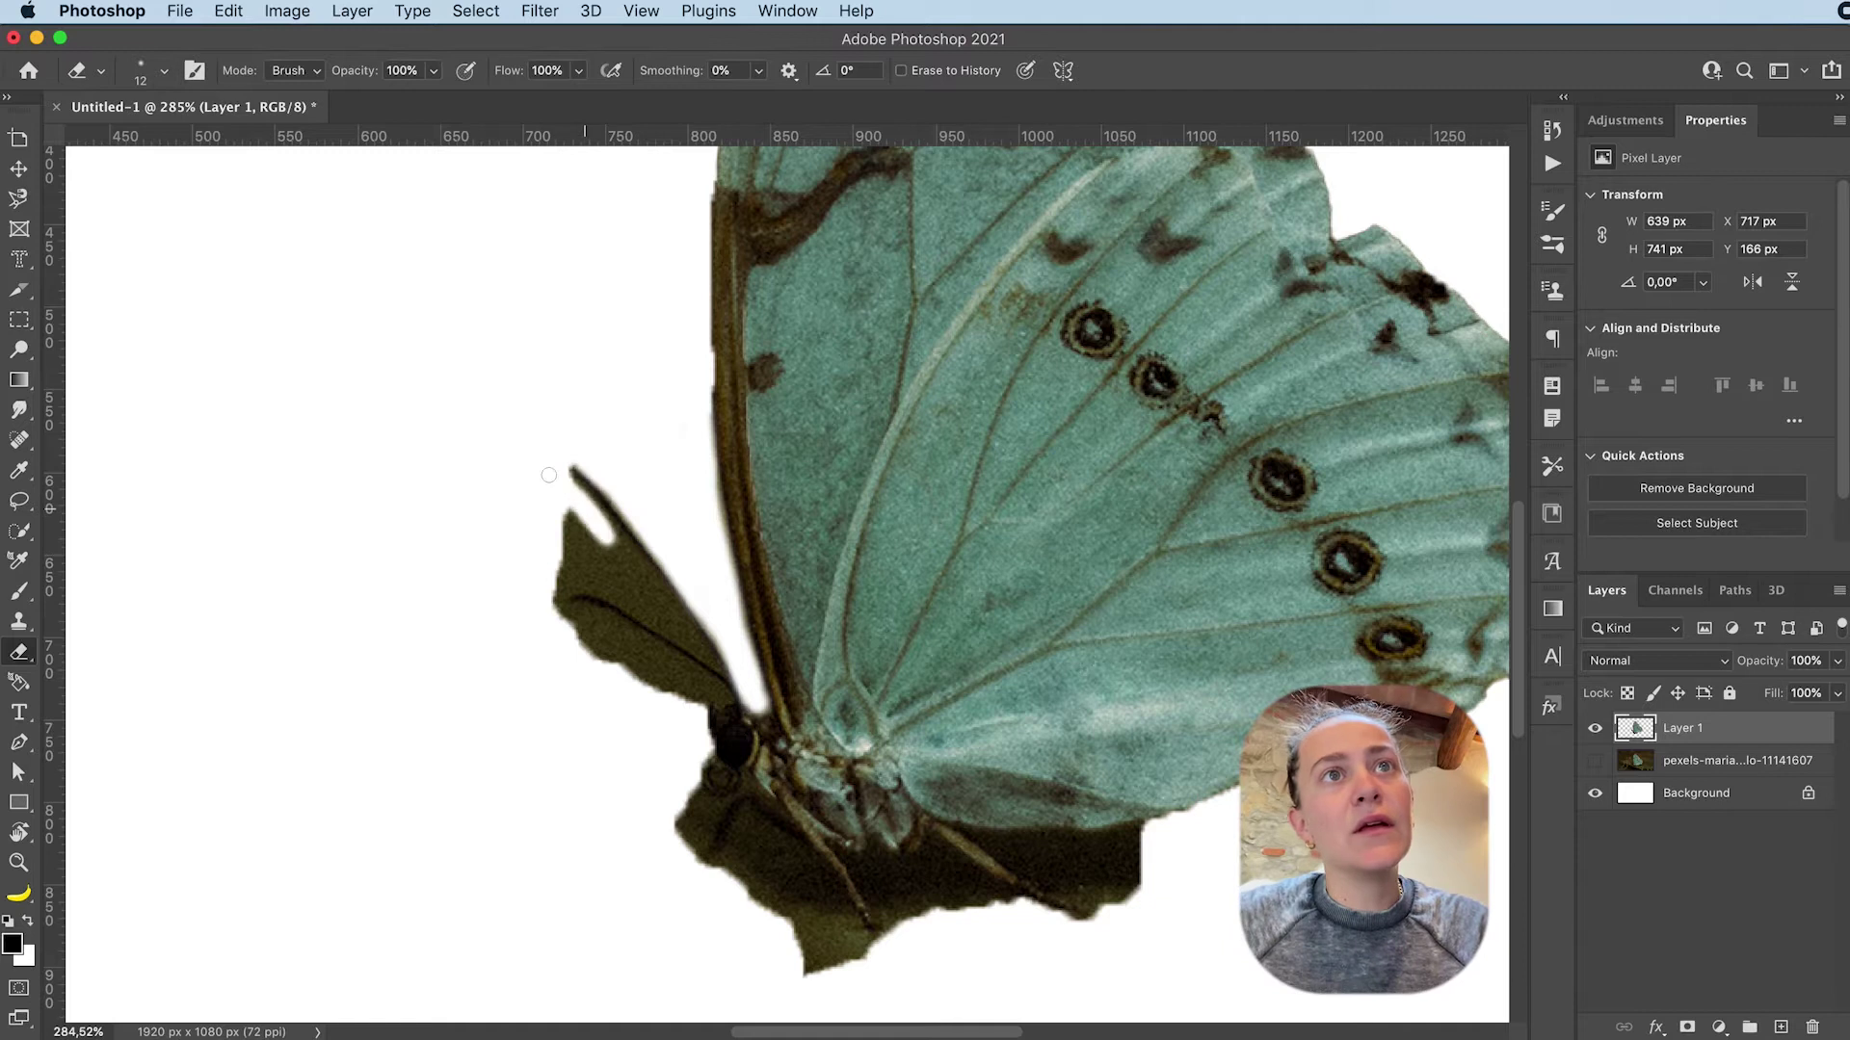
{"action": "mouse_move", "coordinate": [548, 475]}
{"action": "left_mouse_down"}
{"action": "mouse_move", "coordinate": [694, 637]}
{"action": "mouse_move", "coordinate": [555, 552]}
{"action": "mouse_move", "coordinate": [552, 508]}
{"action": "mouse_move", "coordinate": [679, 630]}
{"action": "mouse_move", "coordinate": [545, 557]}
{"action": "left_mouse_up"}
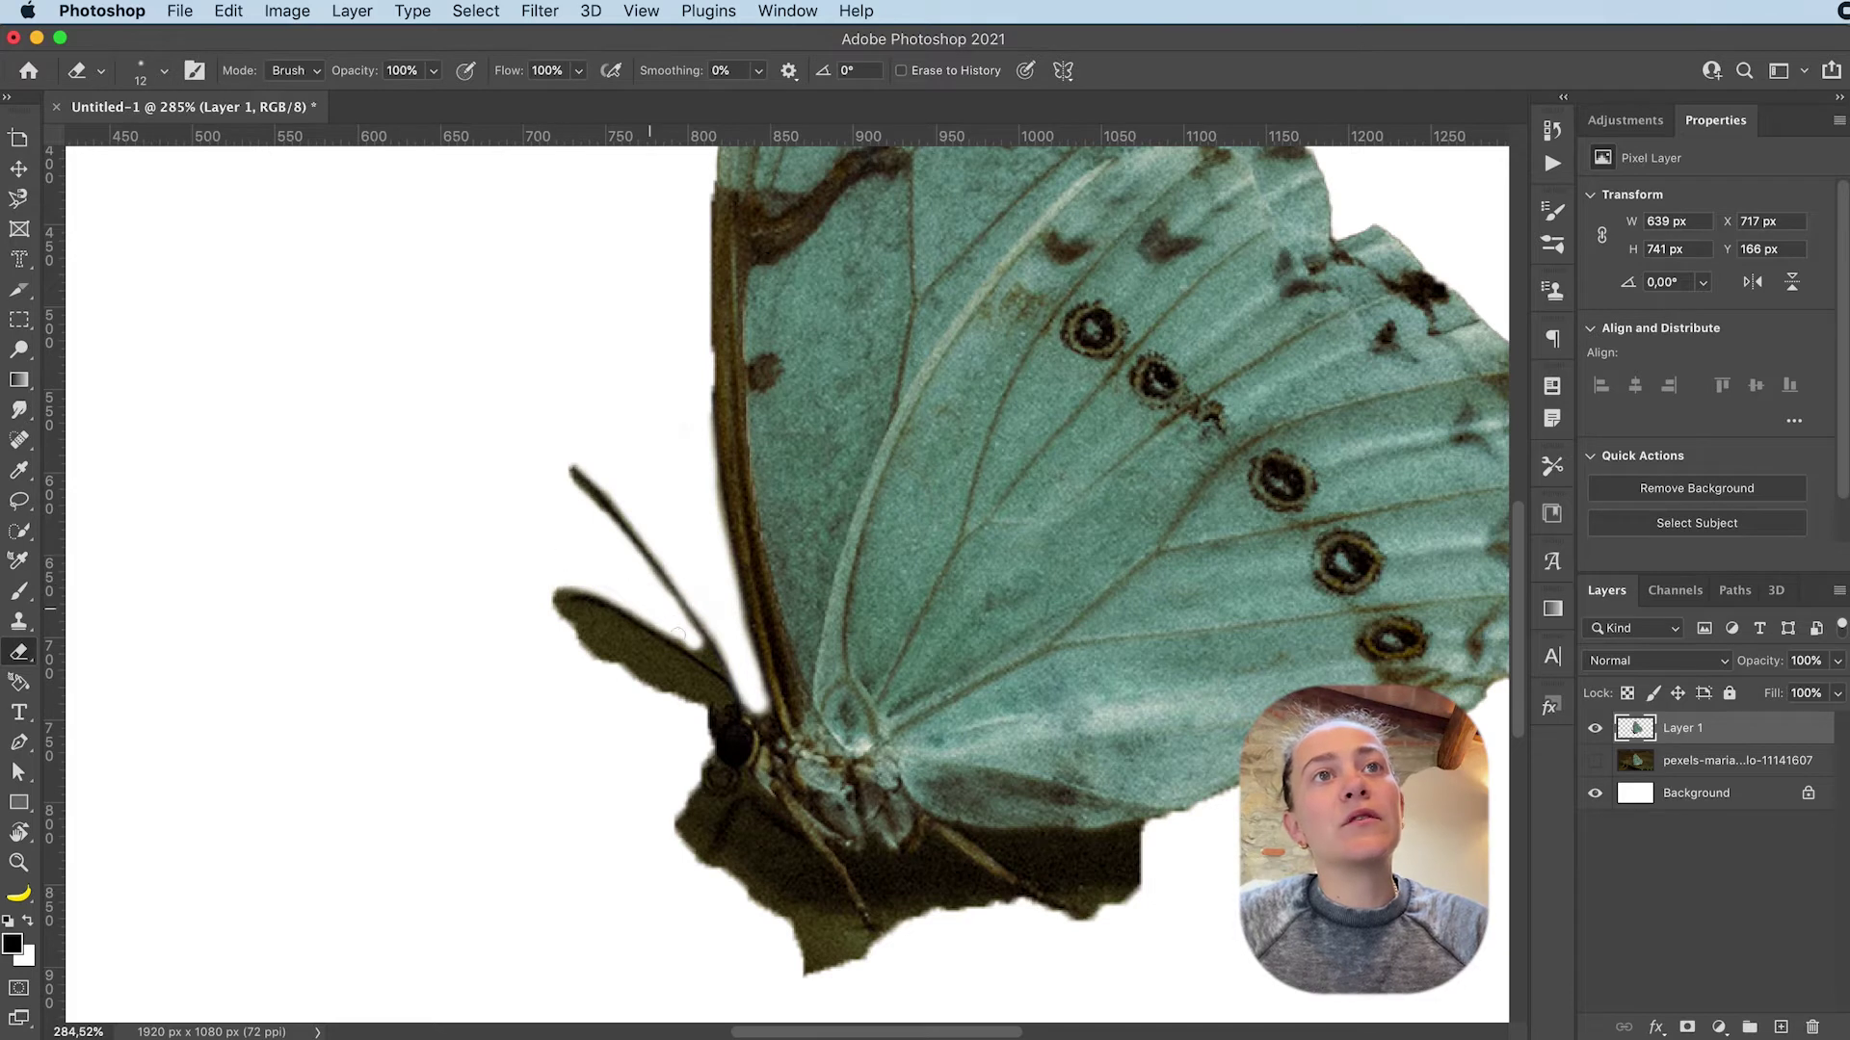
{"action": "mouse_move", "coordinate": [561, 625]}
{"action": "left_mouse_down"}
{"action": "mouse_move", "coordinate": [711, 690]}
{"action": "mouse_move", "coordinate": [699, 727]}
{"action": "mouse_move", "coordinate": [693, 691]}
{"action": "mouse_move", "coordinate": [555, 619]}
{"action": "mouse_move", "coordinate": [702, 699]}
{"action": "mouse_move", "coordinate": [598, 631]}
{"action": "left_mouse_up"}
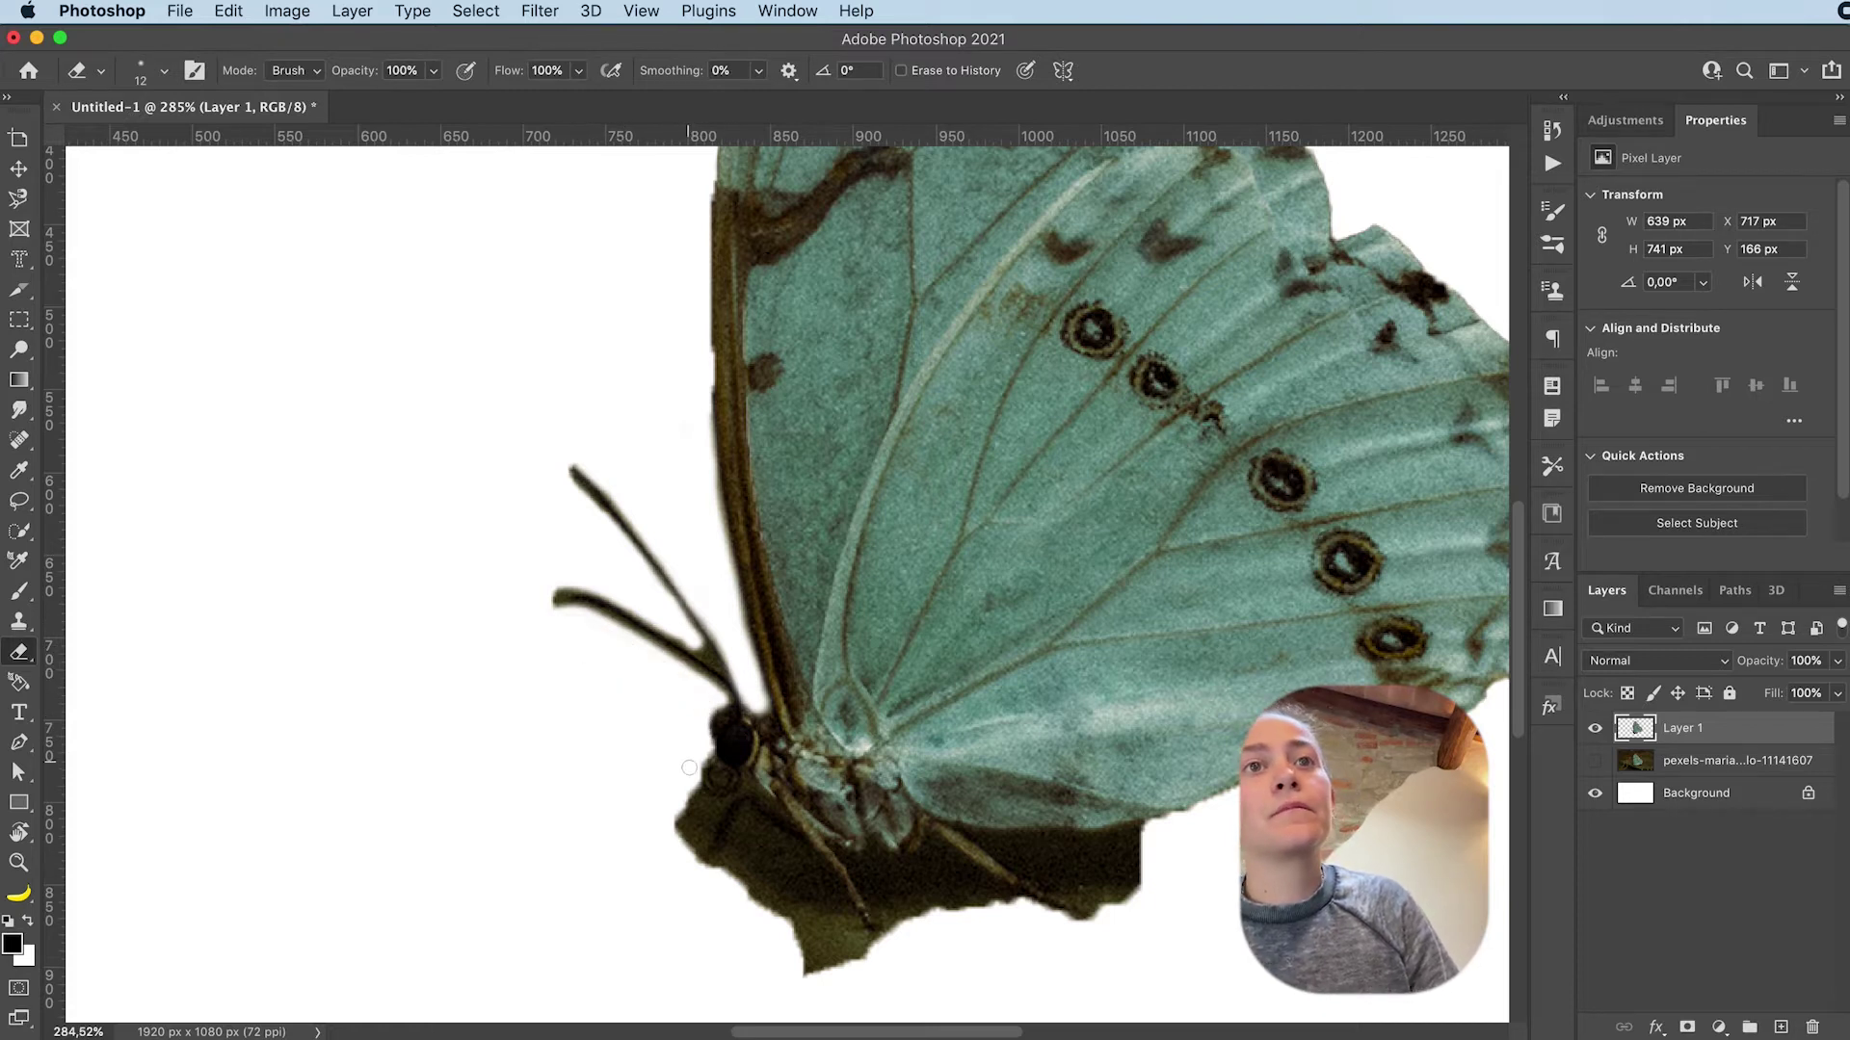
Erase the leftover dark fill below the head, around the legs and along the wing's lower edge
{"action": "mouse_move", "coordinate": [689, 768]}
{"action": "left_mouse_down"}
{"action": "mouse_move", "coordinate": [707, 831]}
{"action": "mouse_move", "coordinate": [677, 849]}
{"action": "mouse_move", "coordinate": [675, 818]}
{"action": "mouse_move", "coordinate": [711, 816]}
{"action": "mouse_move", "coordinate": [680, 859]}
{"action": "mouse_move", "coordinate": [720, 869]}
{"action": "mouse_move", "coordinate": [750, 836]}
{"action": "mouse_move", "coordinate": [792, 849]}
{"action": "mouse_move", "coordinate": [854, 926]}
{"action": "mouse_move", "coordinate": [857, 980]}
{"action": "mouse_move", "coordinate": [798, 883]}
{"action": "mouse_move", "coordinate": [805, 967]}
{"action": "mouse_move", "coordinate": [757, 875]}
{"action": "mouse_move", "coordinate": [742, 907]}
{"action": "mouse_move", "coordinate": [736, 870]}
{"action": "mouse_move", "coordinate": [766, 841]}
{"action": "mouse_move", "coordinate": [822, 880]}
{"action": "mouse_move", "coordinate": [798, 891]}
{"action": "mouse_move", "coordinate": [772, 851]}
{"action": "mouse_move", "coordinate": [766, 892]}
{"action": "mouse_move", "coordinate": [753, 853]}
{"action": "left_mouse_up"}
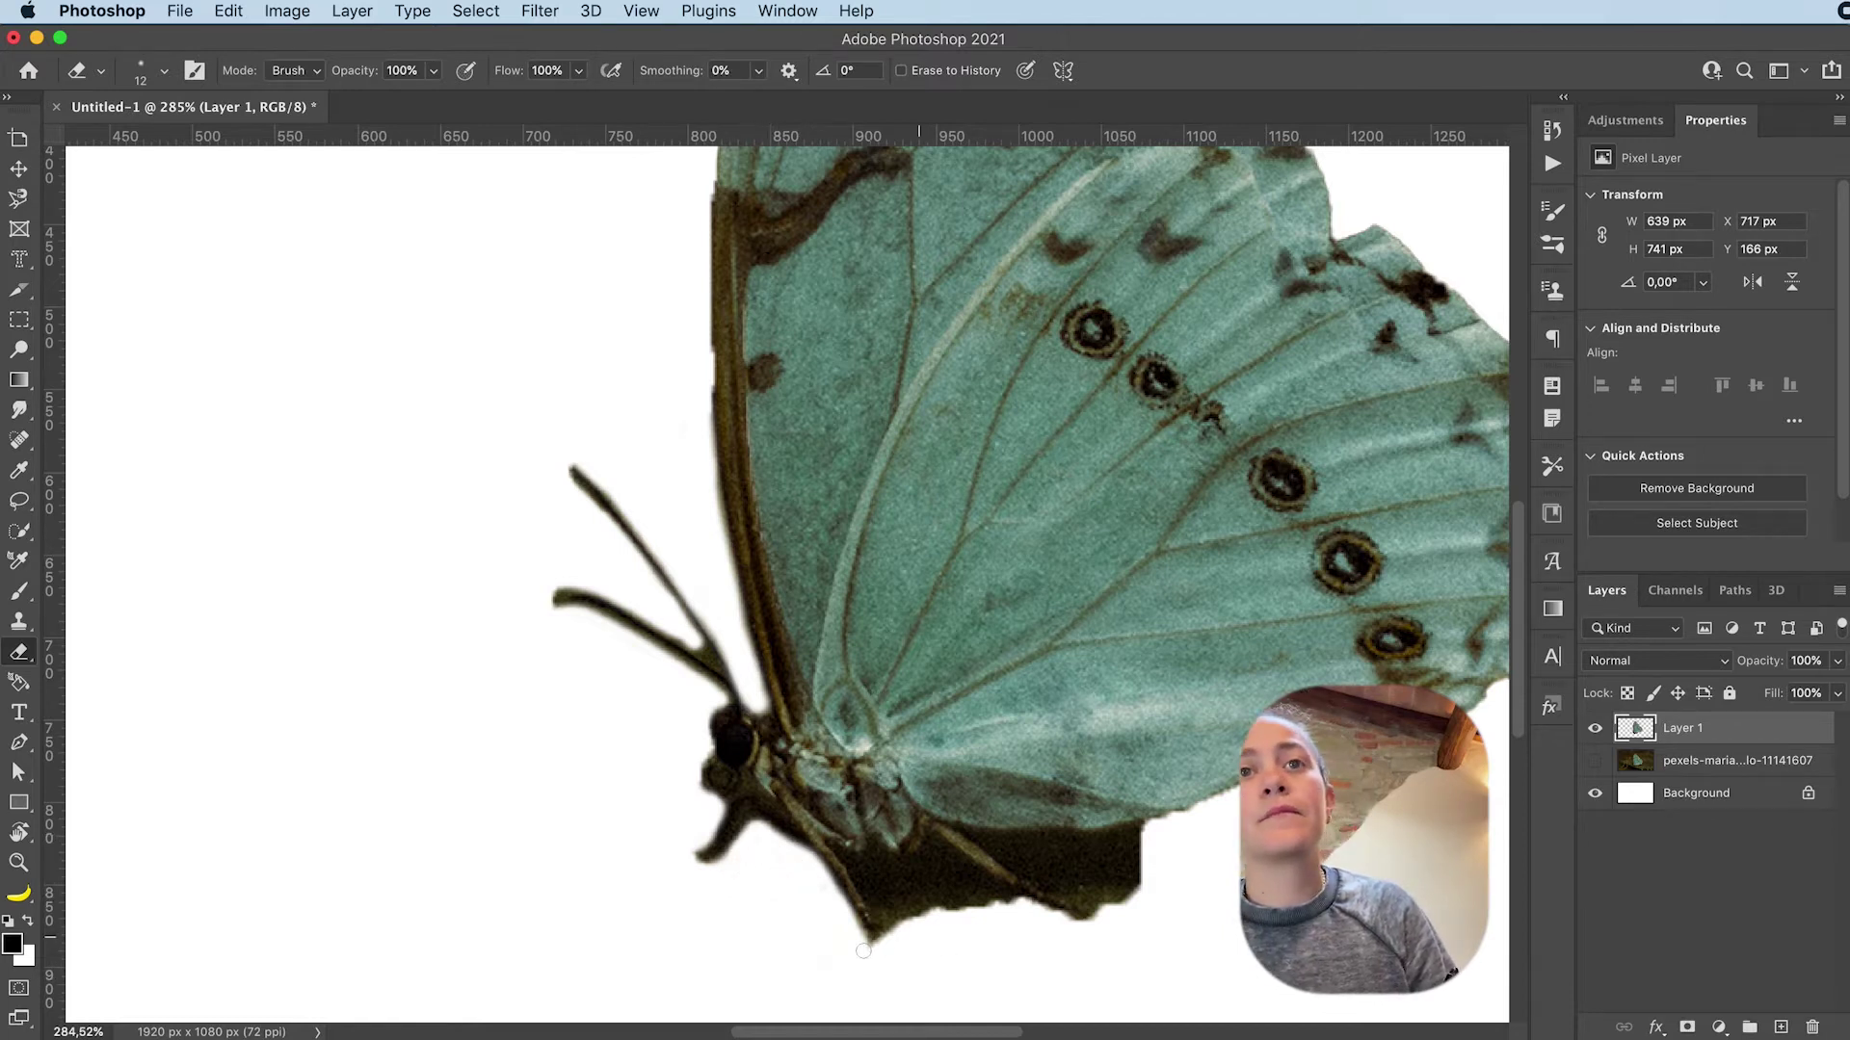
{"action": "mouse_move", "coordinate": [863, 950]}
{"action": "left_mouse_down"}
{"action": "mouse_move", "coordinate": [887, 933]}
{"action": "mouse_move", "coordinate": [857, 872]}
{"action": "mouse_move", "coordinate": [982, 884]}
{"action": "mouse_move", "coordinate": [1028, 911]}
{"action": "mouse_move", "coordinate": [978, 891]}
{"action": "mouse_move", "coordinate": [897, 904]}
{"action": "mouse_move", "coordinate": [877, 881]}
{"action": "mouse_move", "coordinate": [896, 879]}
{"action": "left_mouse_up"}
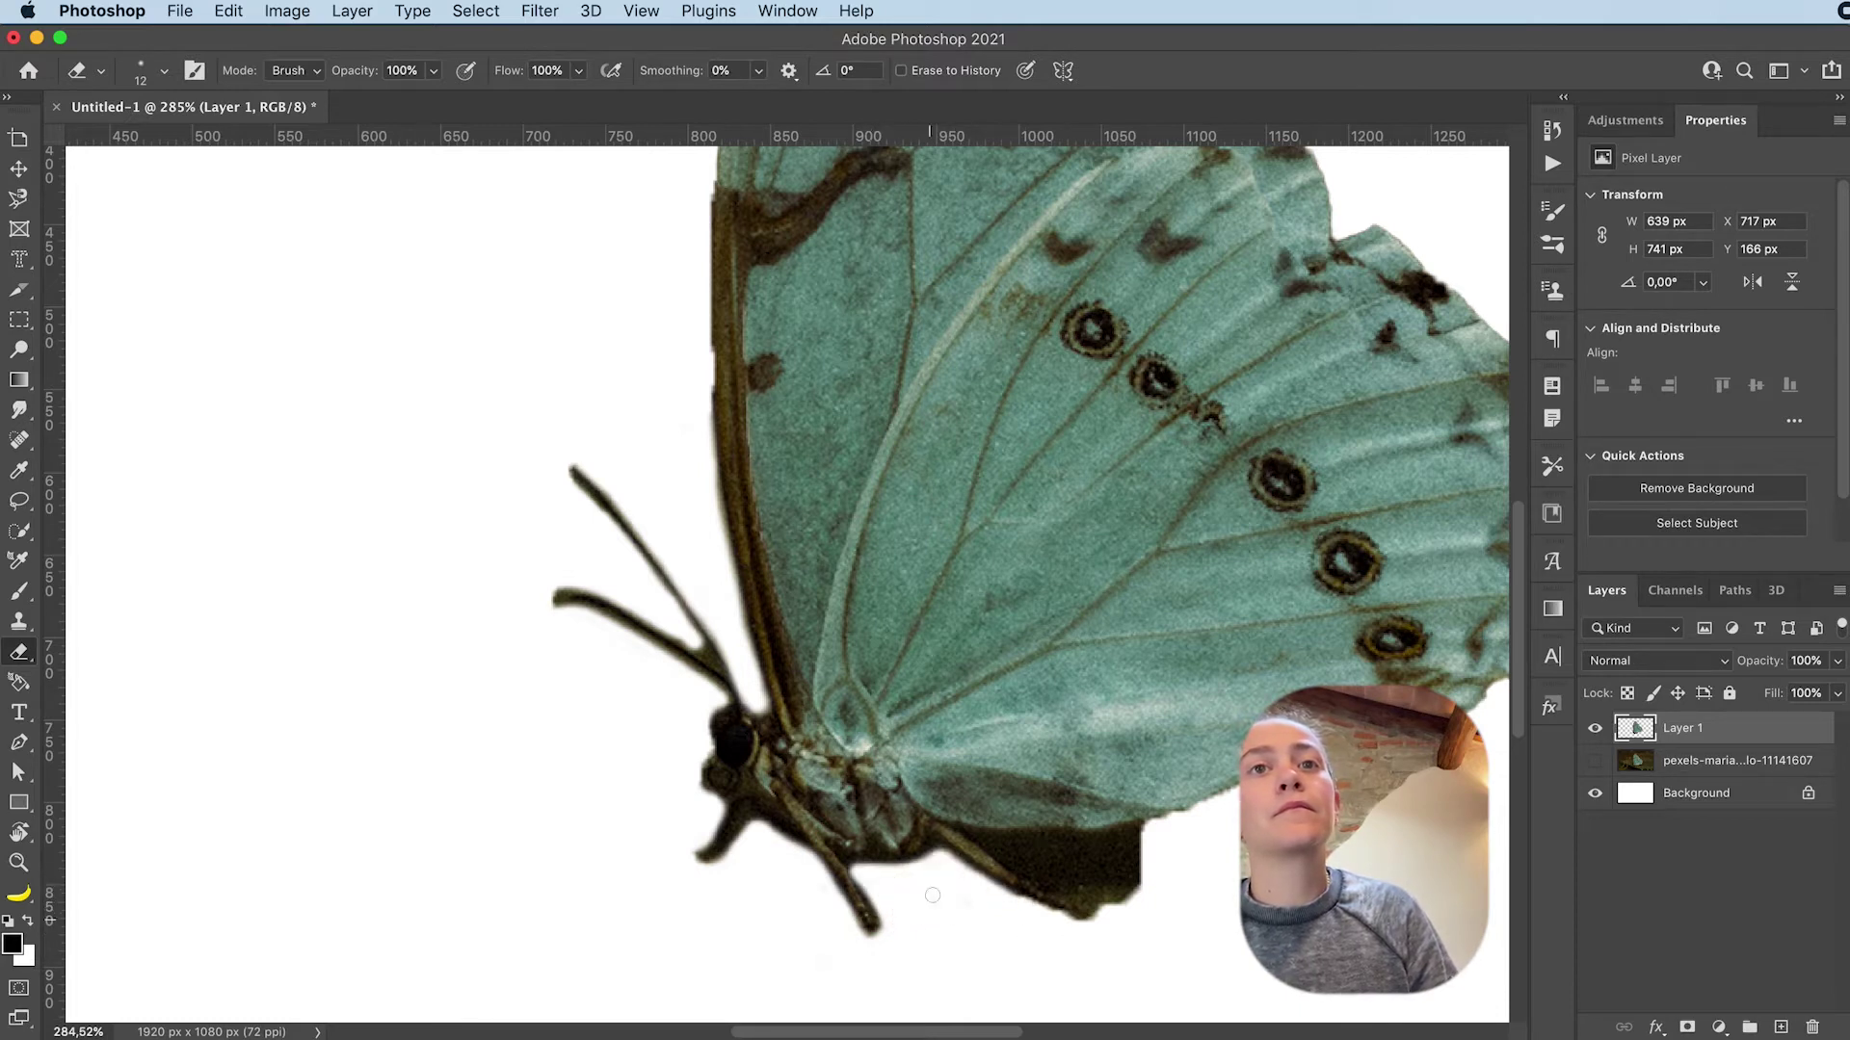
{"action": "mouse_move", "coordinate": [1104, 926]}
{"action": "left_mouse_down"}
{"action": "mouse_move", "coordinate": [1070, 920]}
{"action": "mouse_move", "coordinate": [983, 838]}
{"action": "mouse_move", "coordinate": [1142, 831]}
{"action": "mouse_move", "coordinate": [1108, 901]}
{"action": "mouse_move", "coordinate": [1007, 848]}
{"action": "mouse_move", "coordinate": [1141, 848]}
{"action": "left_mouse_up"}
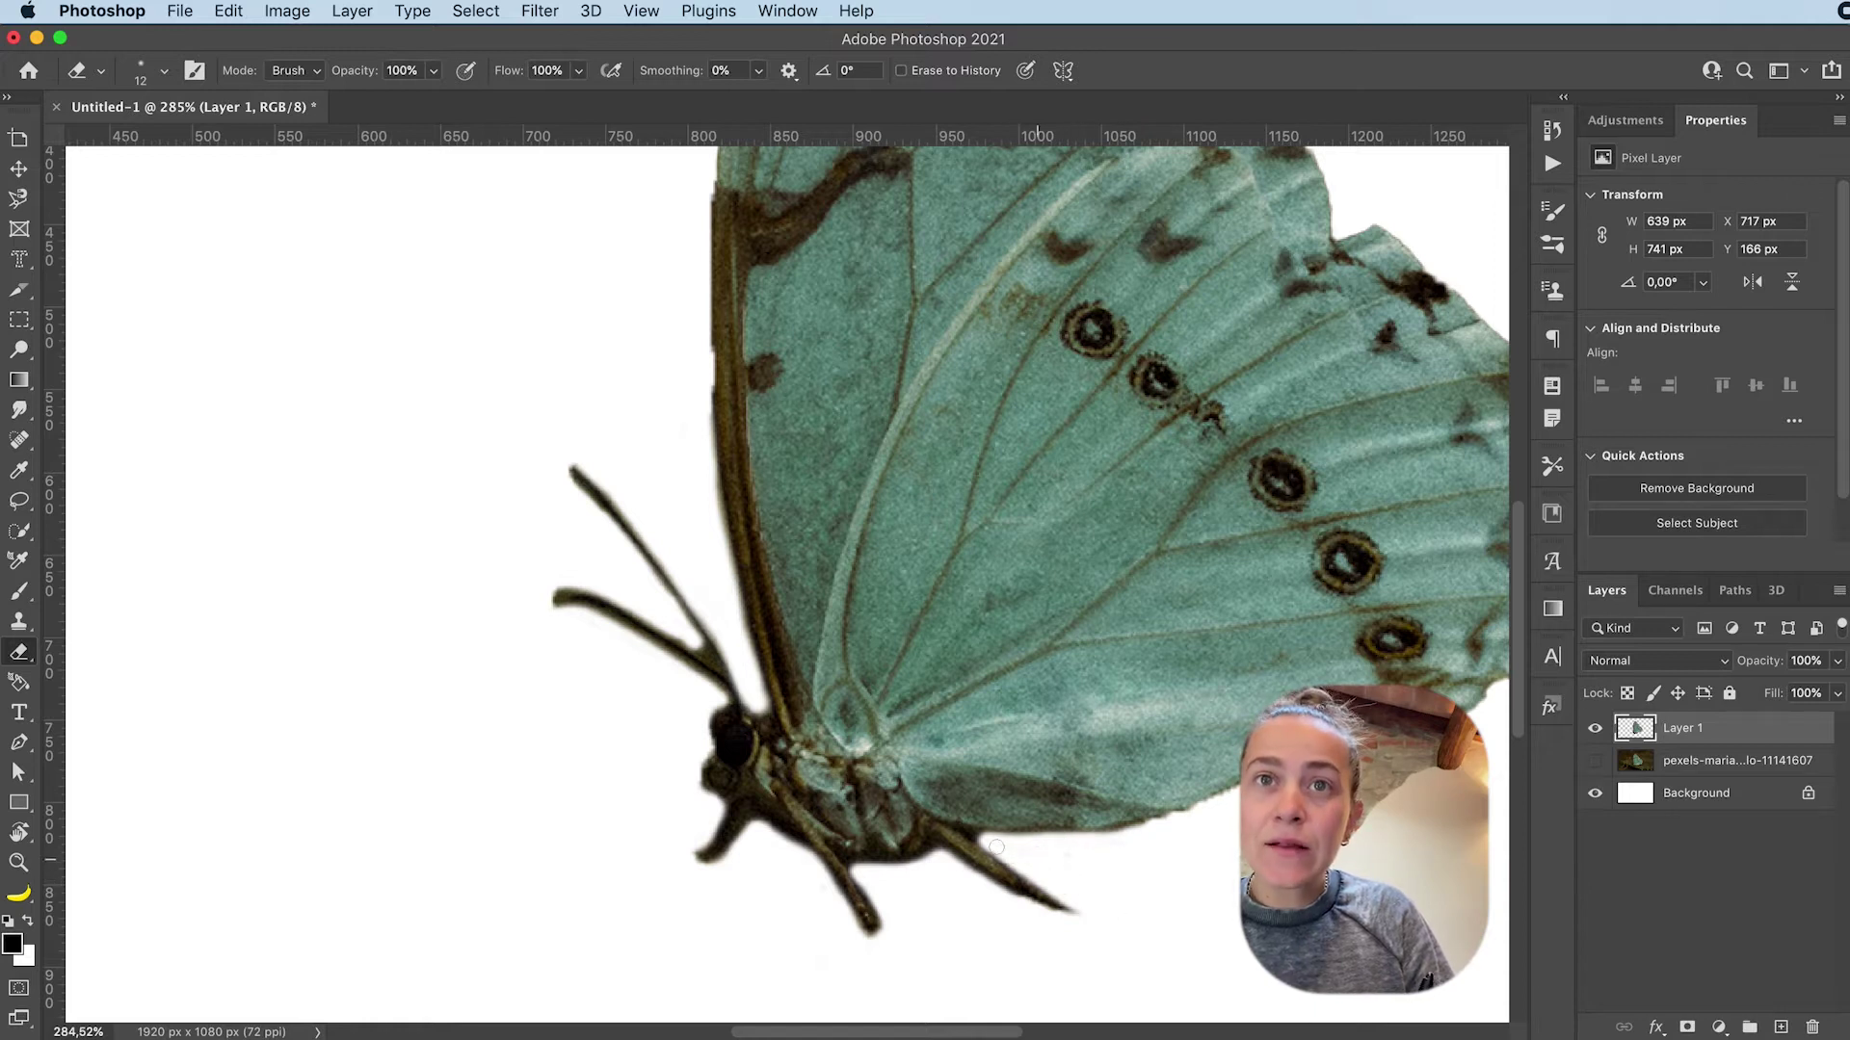
{"action": "left_click_drag", "start_coordinate": [1063, 852], "coordinate": [1095, 853]}
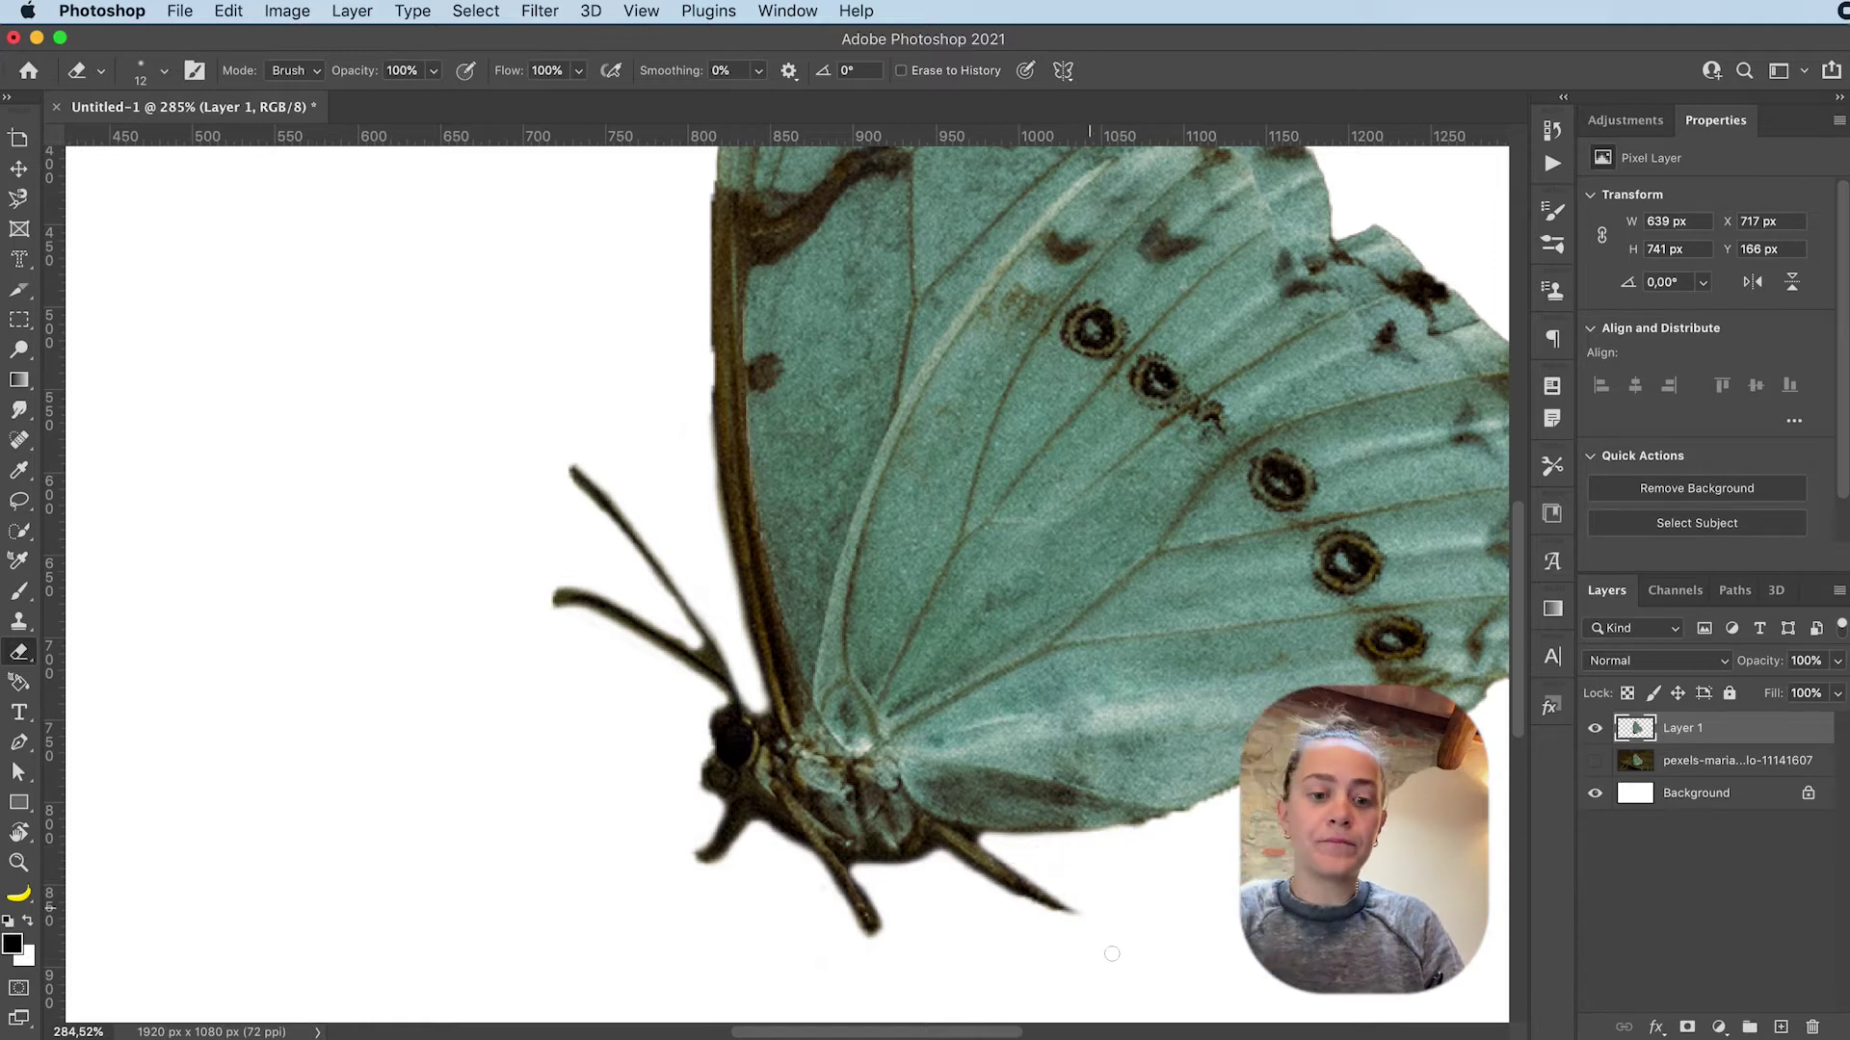
Zoom back out, then make the leaf photo layer visible and active behind the butterfly
{"action": "key", "text": "z"}
{"action": "left_click", "coordinate": [887, 788], "text": "alt"}
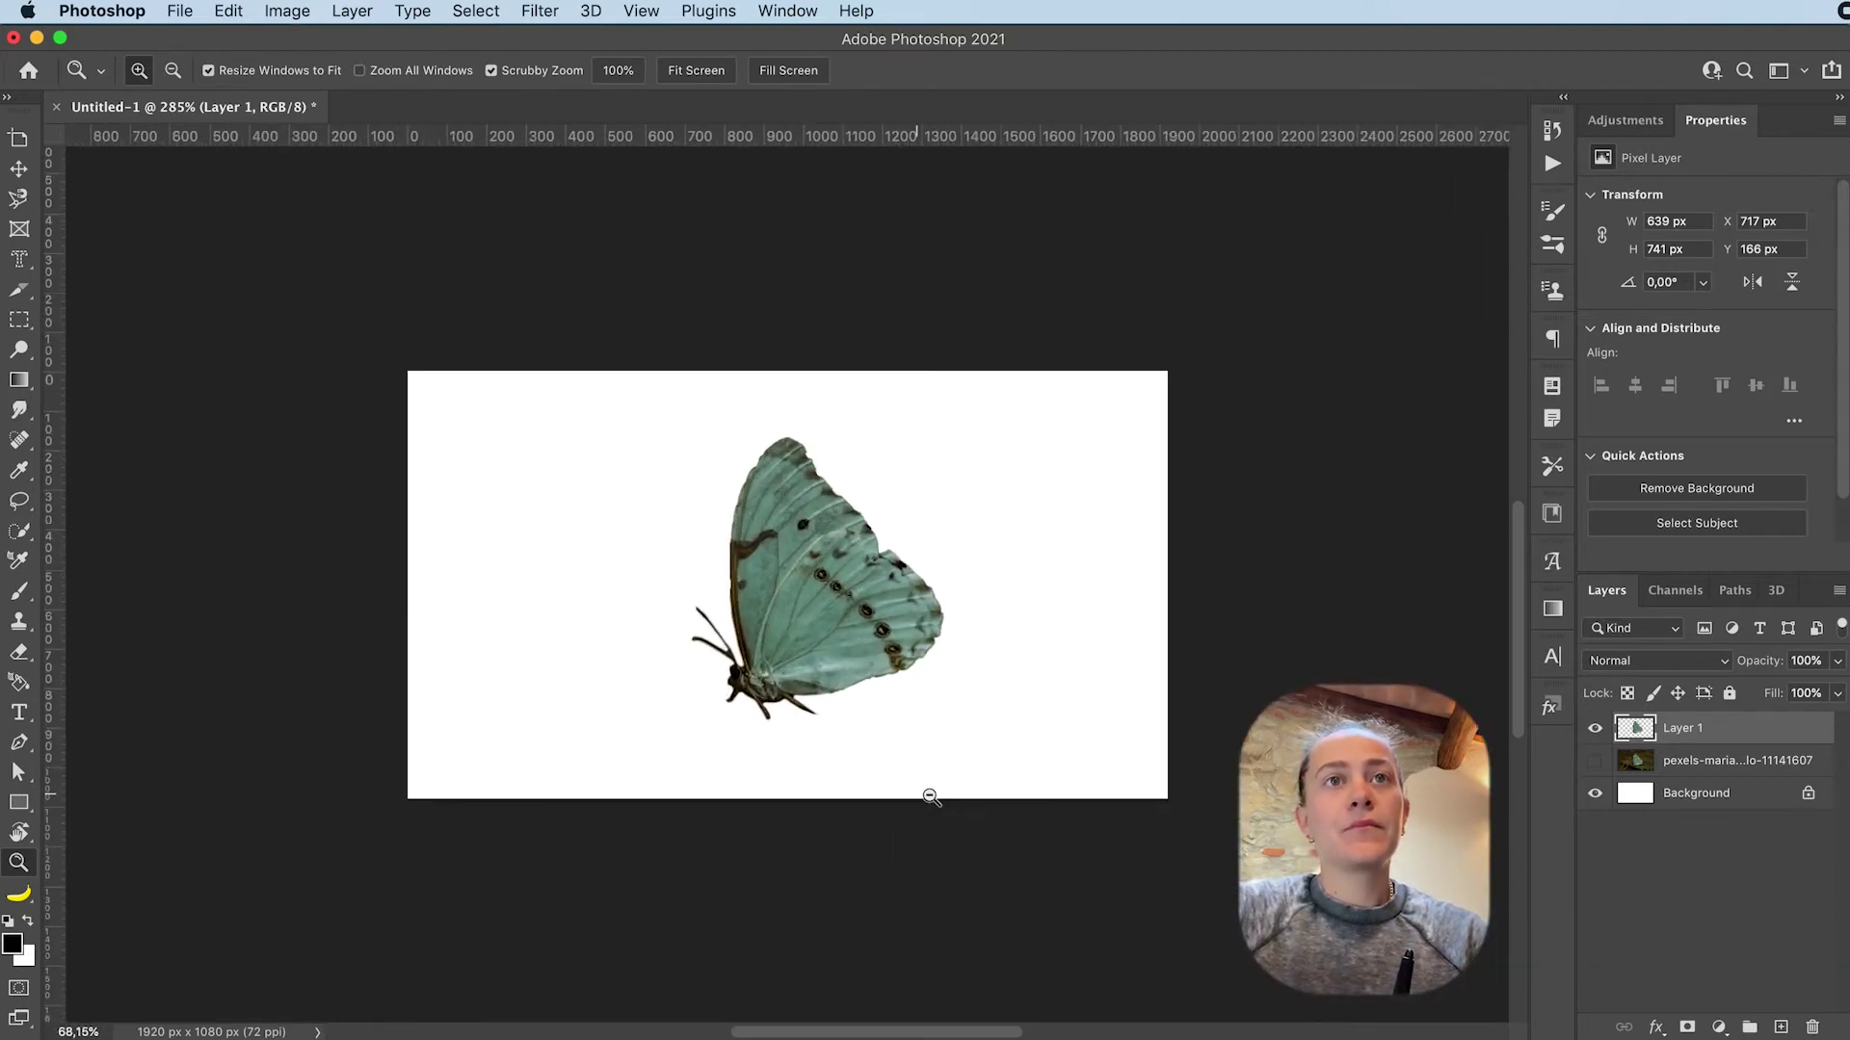
{"action": "left_click", "coordinate": [931, 798]}
{"action": "key", "text": "v"}
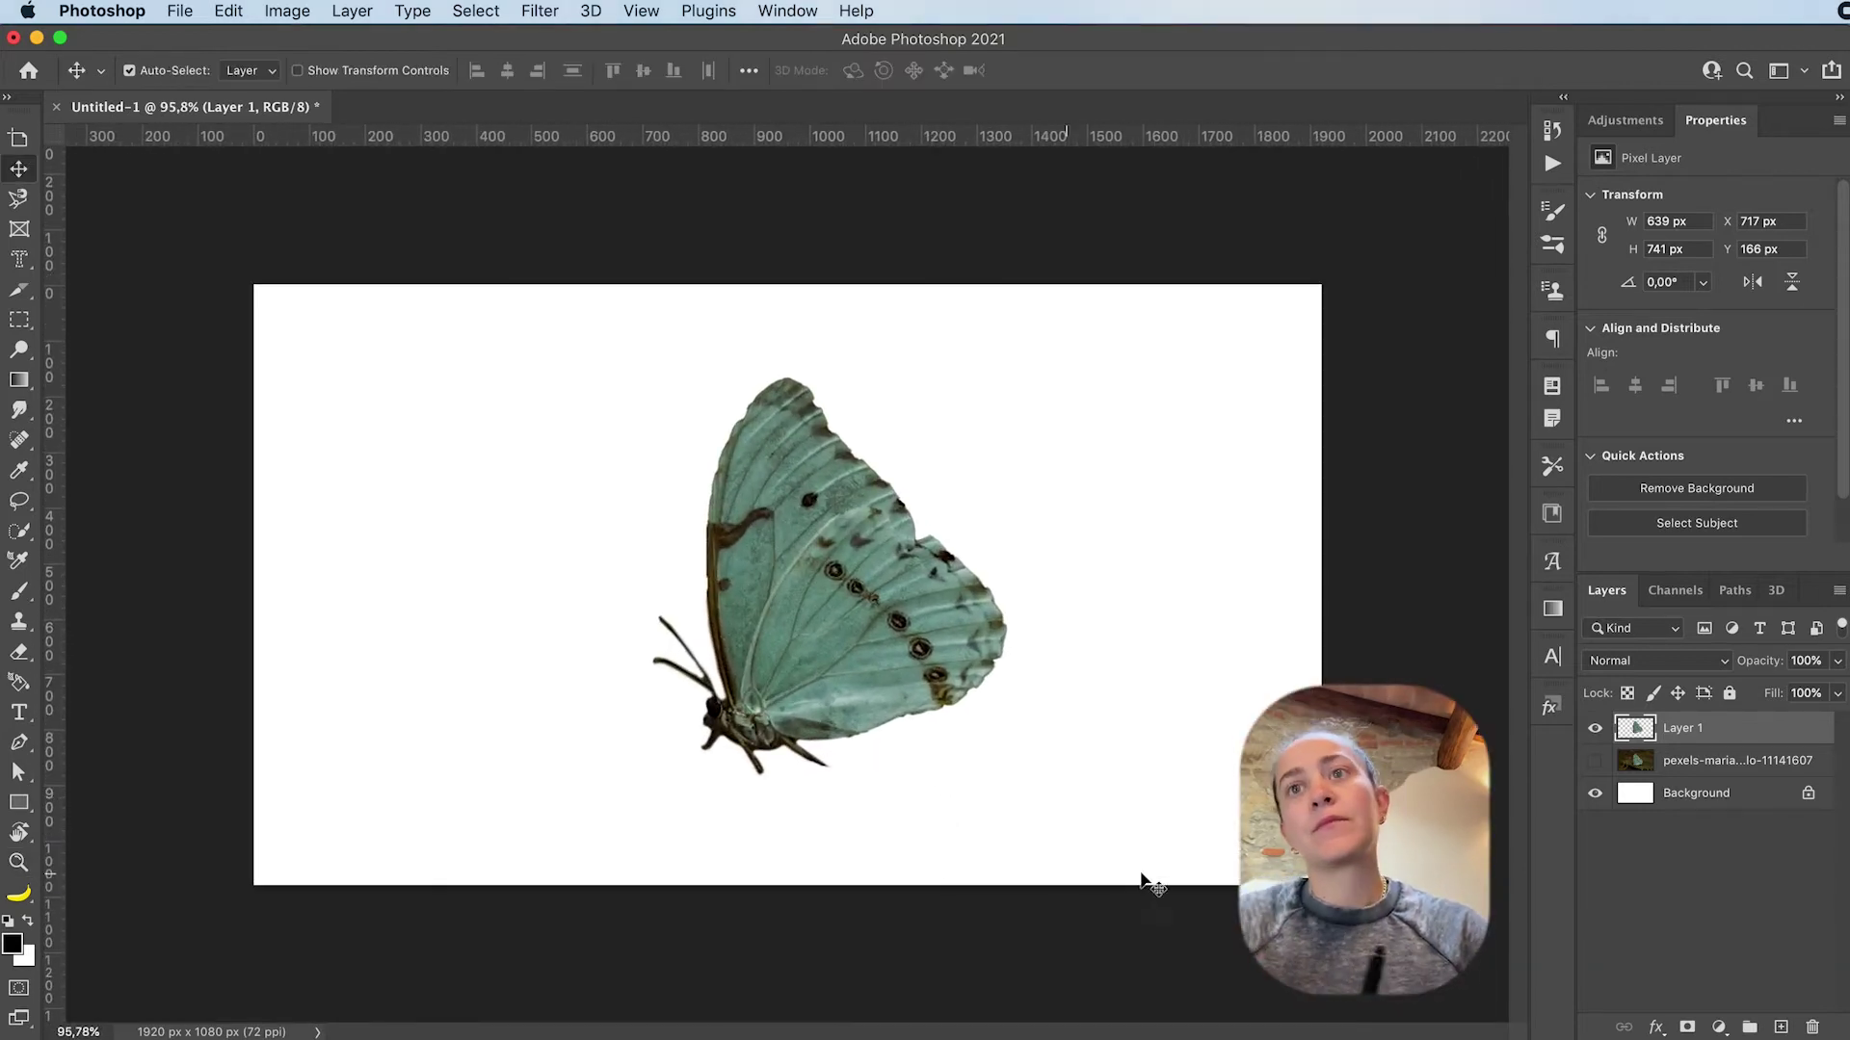
{"action": "left_click", "coordinate": [1595, 761]}
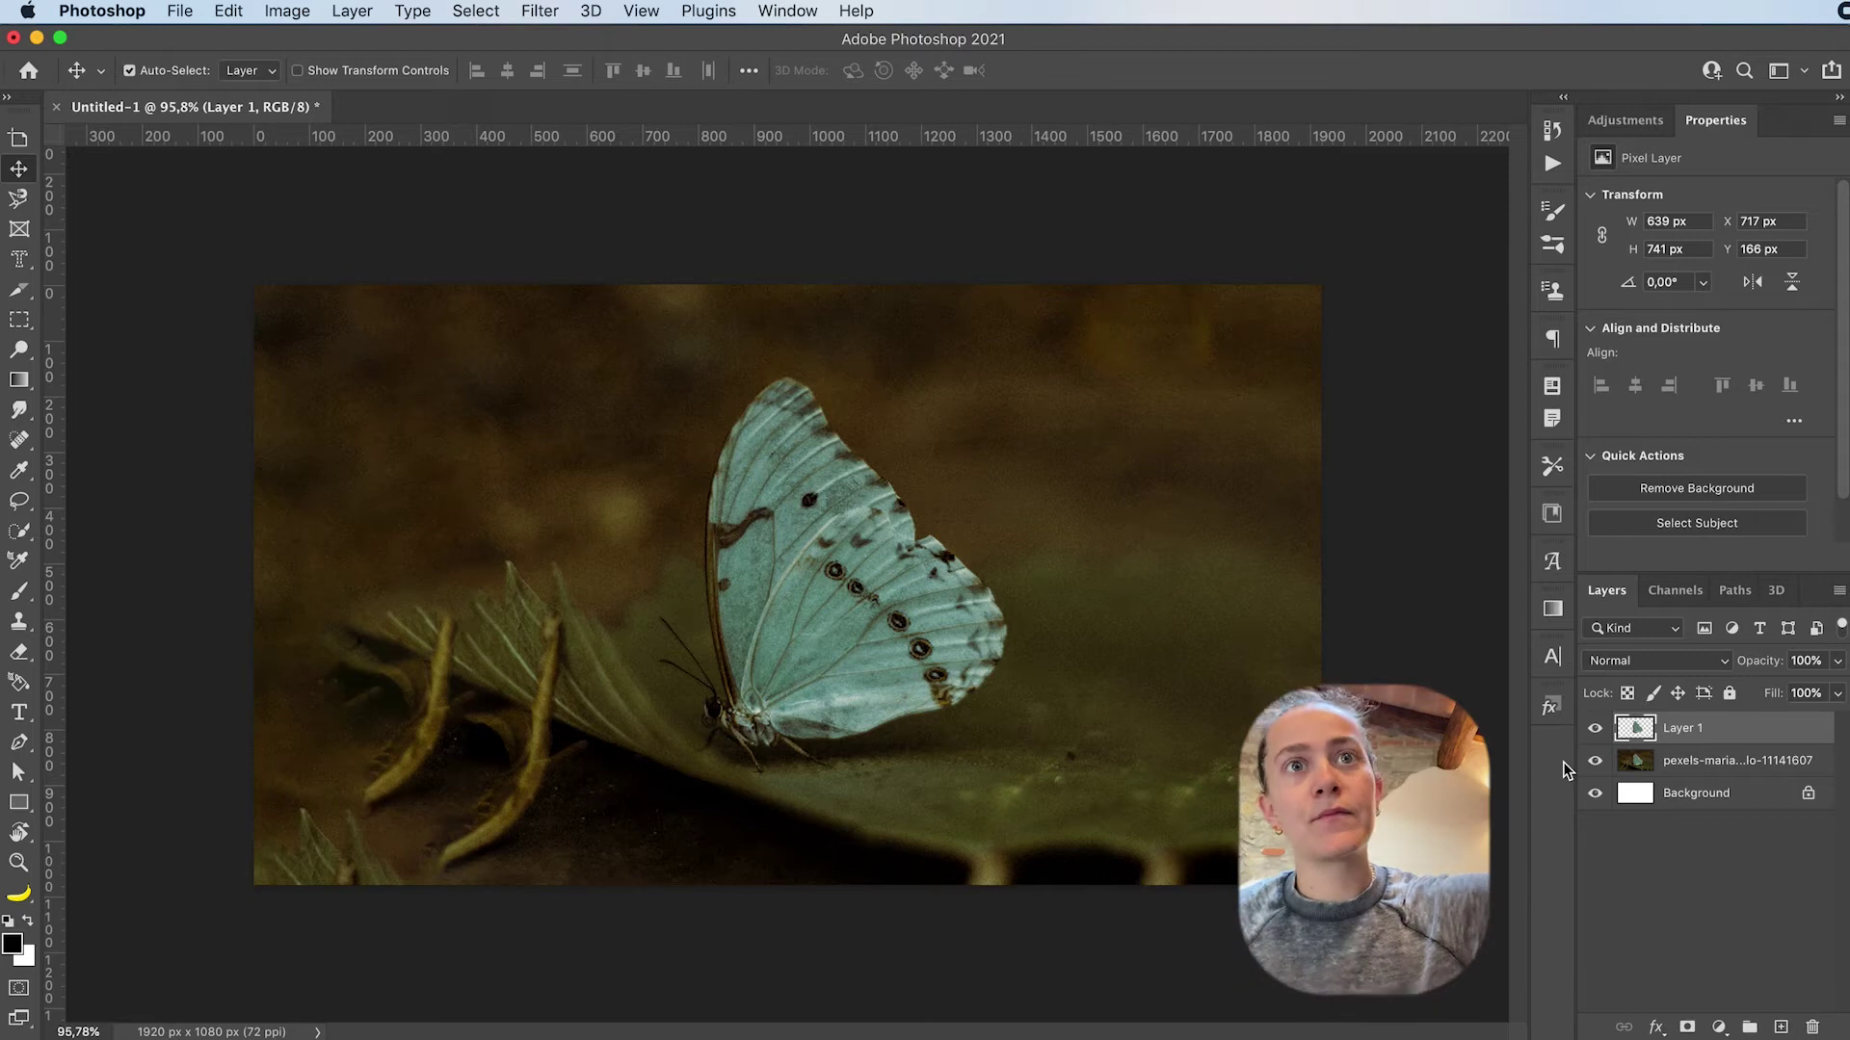
{"action": "left_click", "coordinate": [1705, 769]}
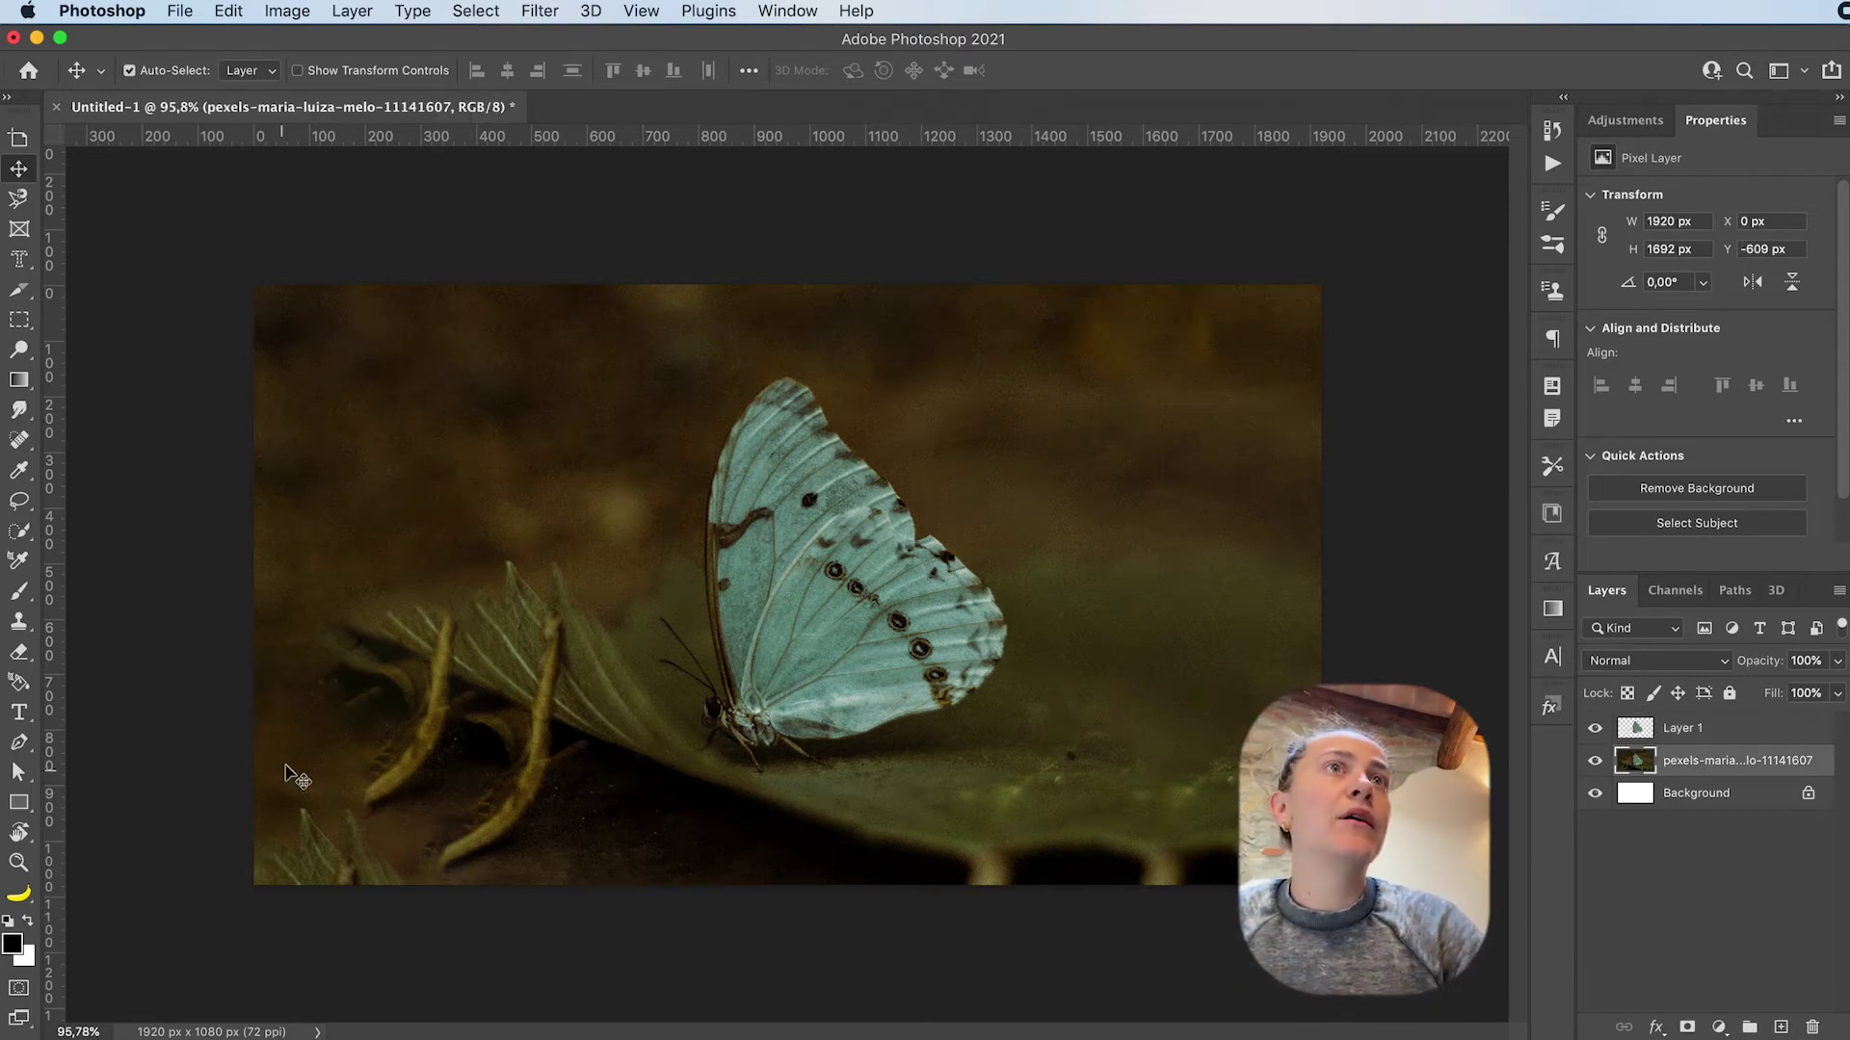
Open Filter > Blur > Gaussian Blur for the leaf photo and raise the radius toward 10 pixels
{"action": "left_click", "coordinate": [525, 11]}
{"action": "mouse_move", "coordinate": [578, 322]}
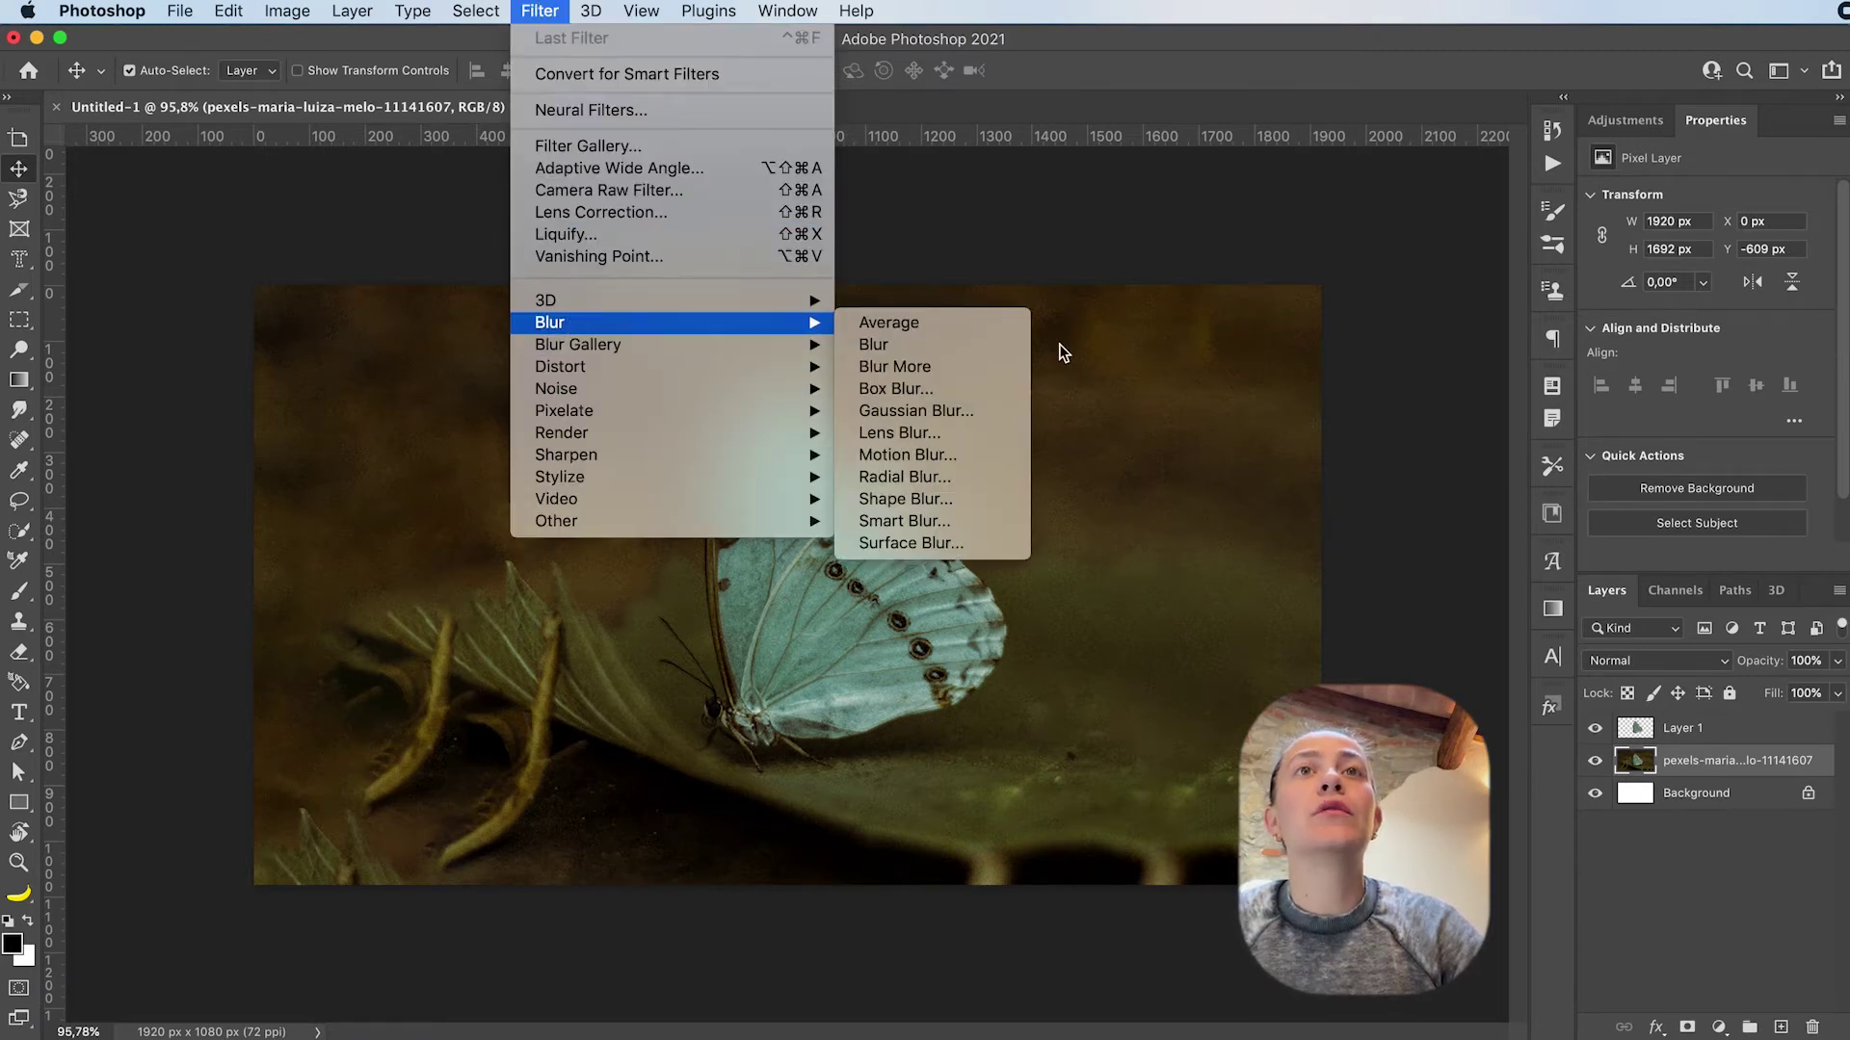
{"action": "left_click", "coordinate": [949, 412]}
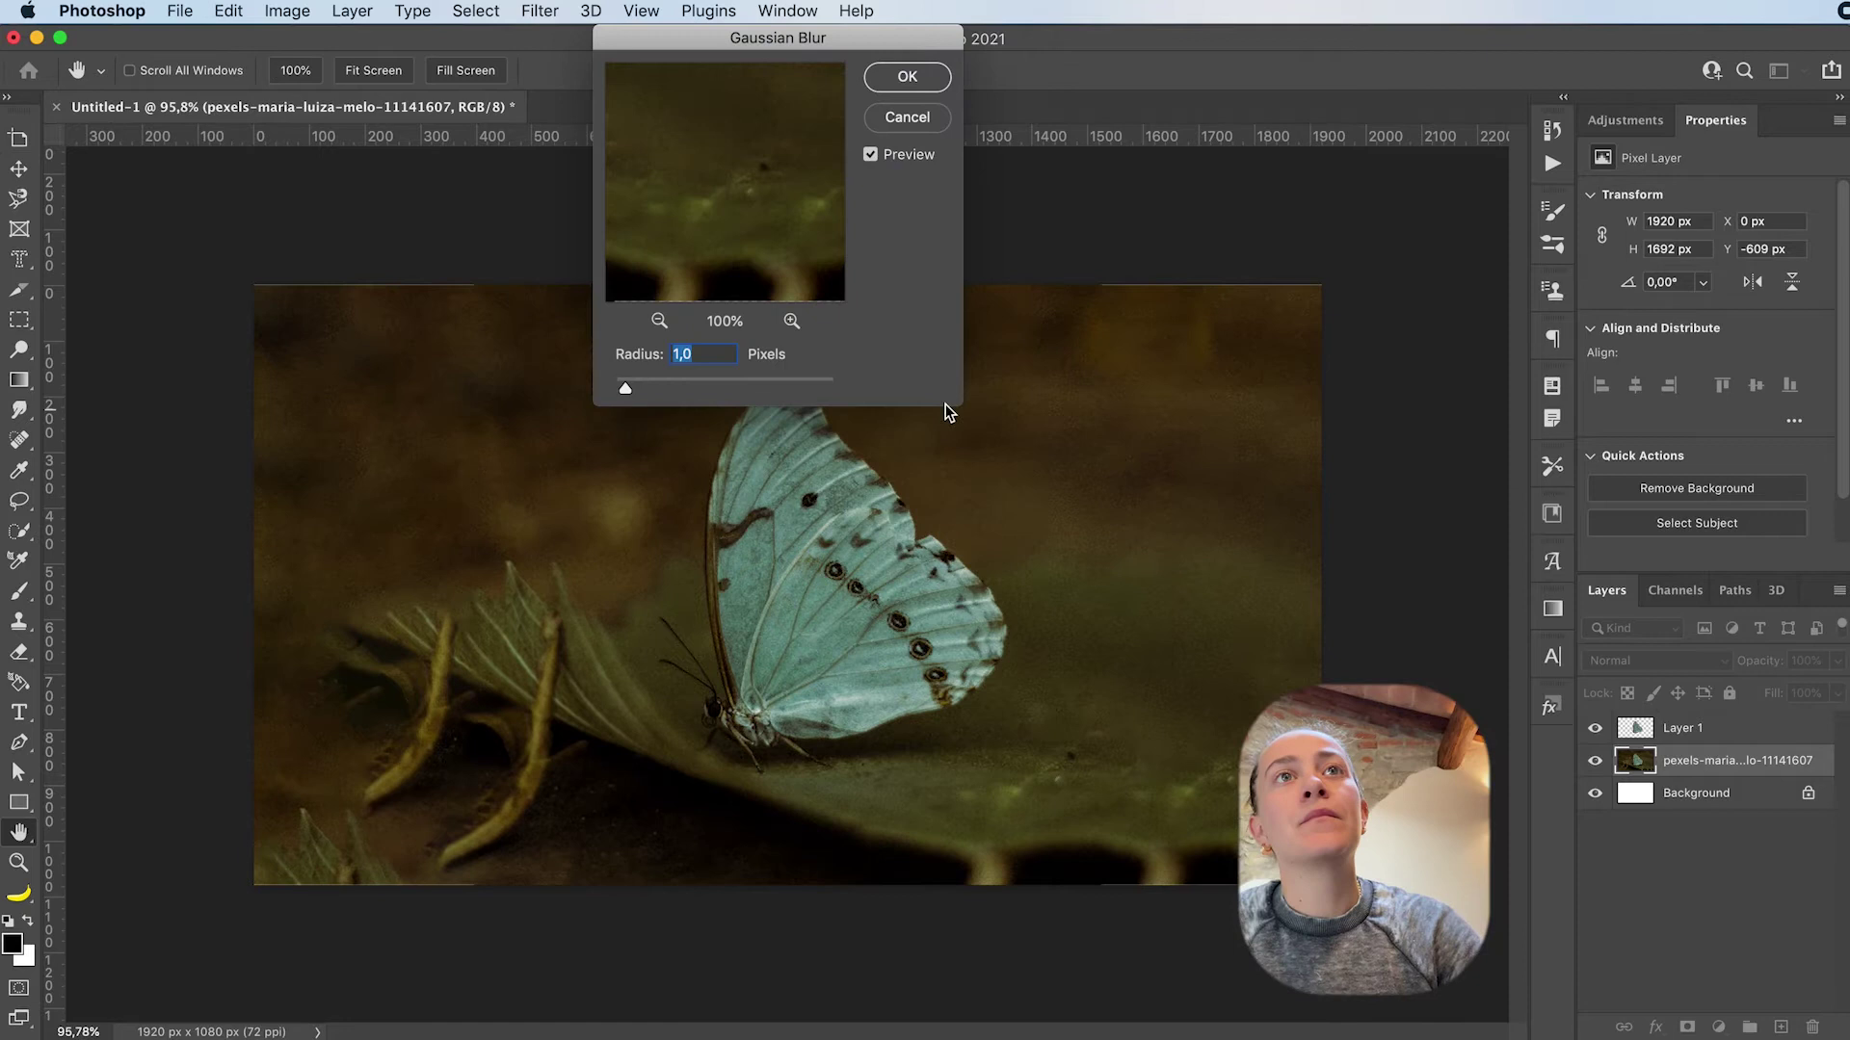
{"action": "left_click_drag", "start_coordinate": [739, 40], "coordinate": [1080, 154]}
{"action": "left_click_drag", "start_coordinate": [970, 502], "coordinate": [1045, 498]}
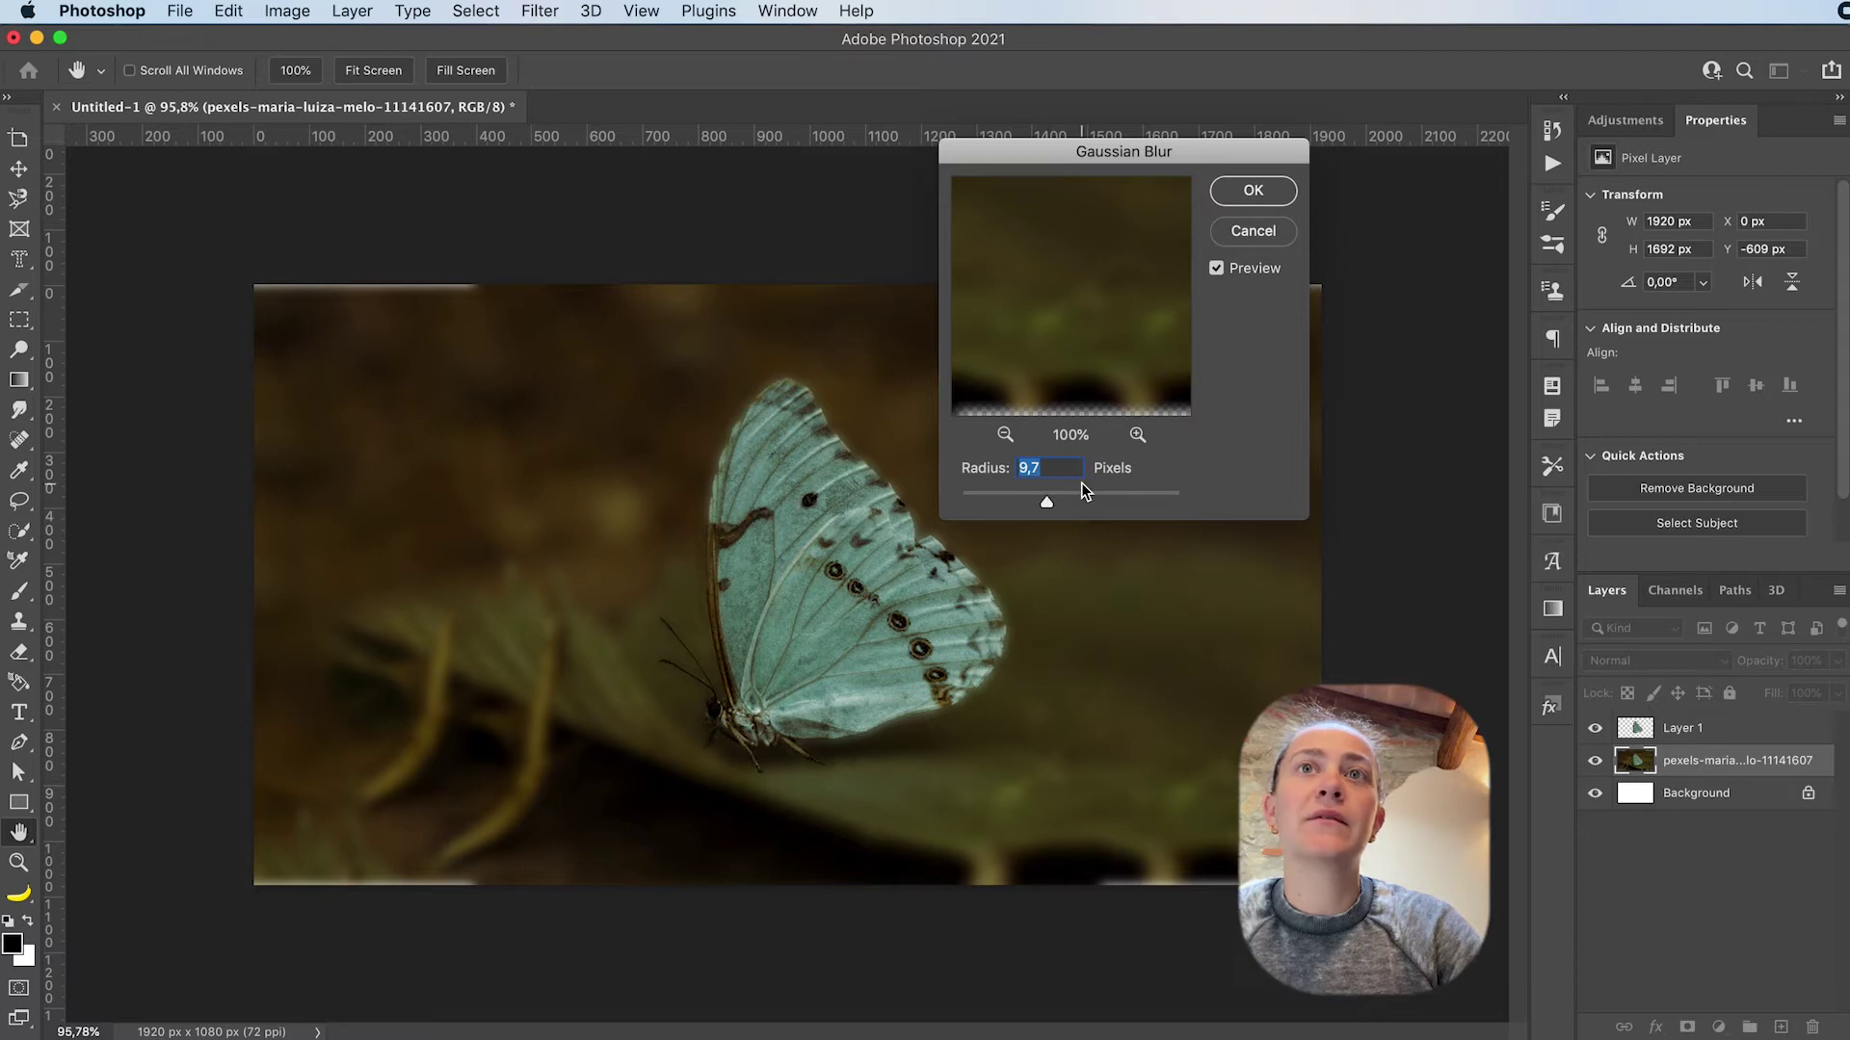
Apply the 10-pixel blur, then scale the butterfly and leaf layers to about 104% and nudge them up
{"action": "type", "text": "10"}
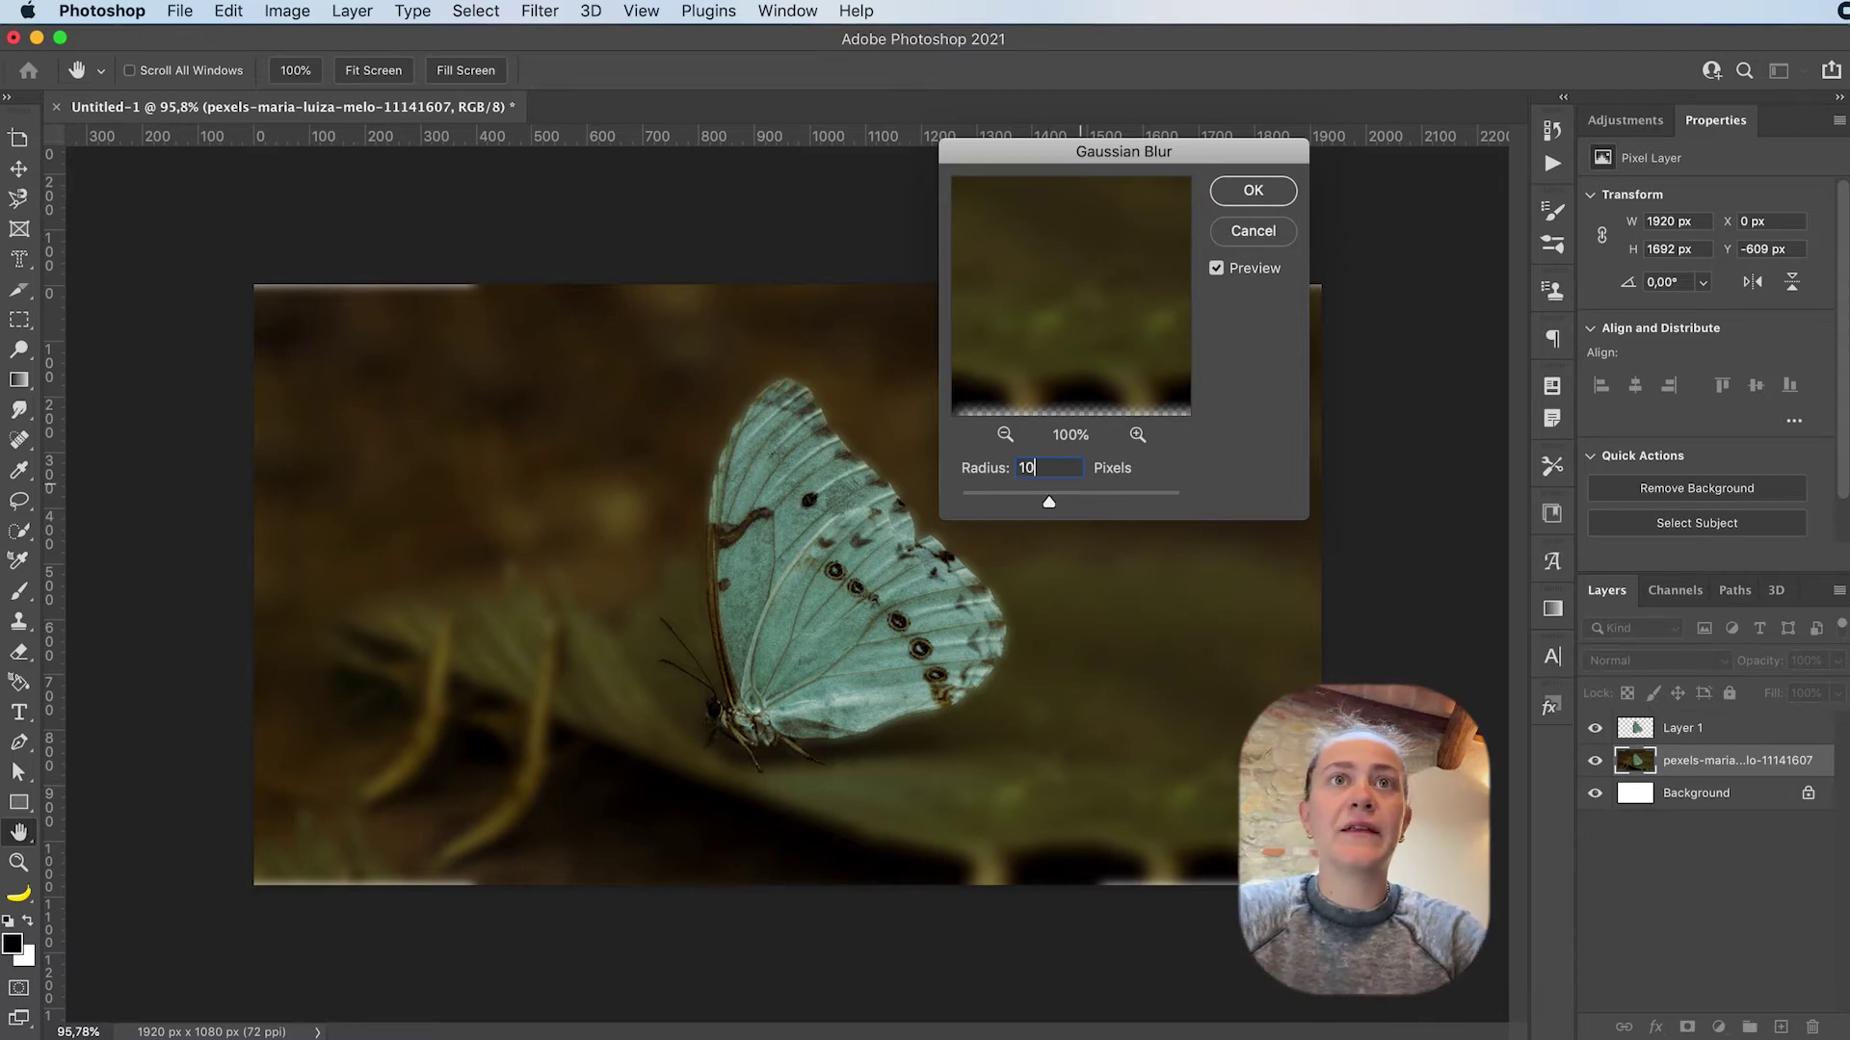
{"action": "key", "text": "Return"}
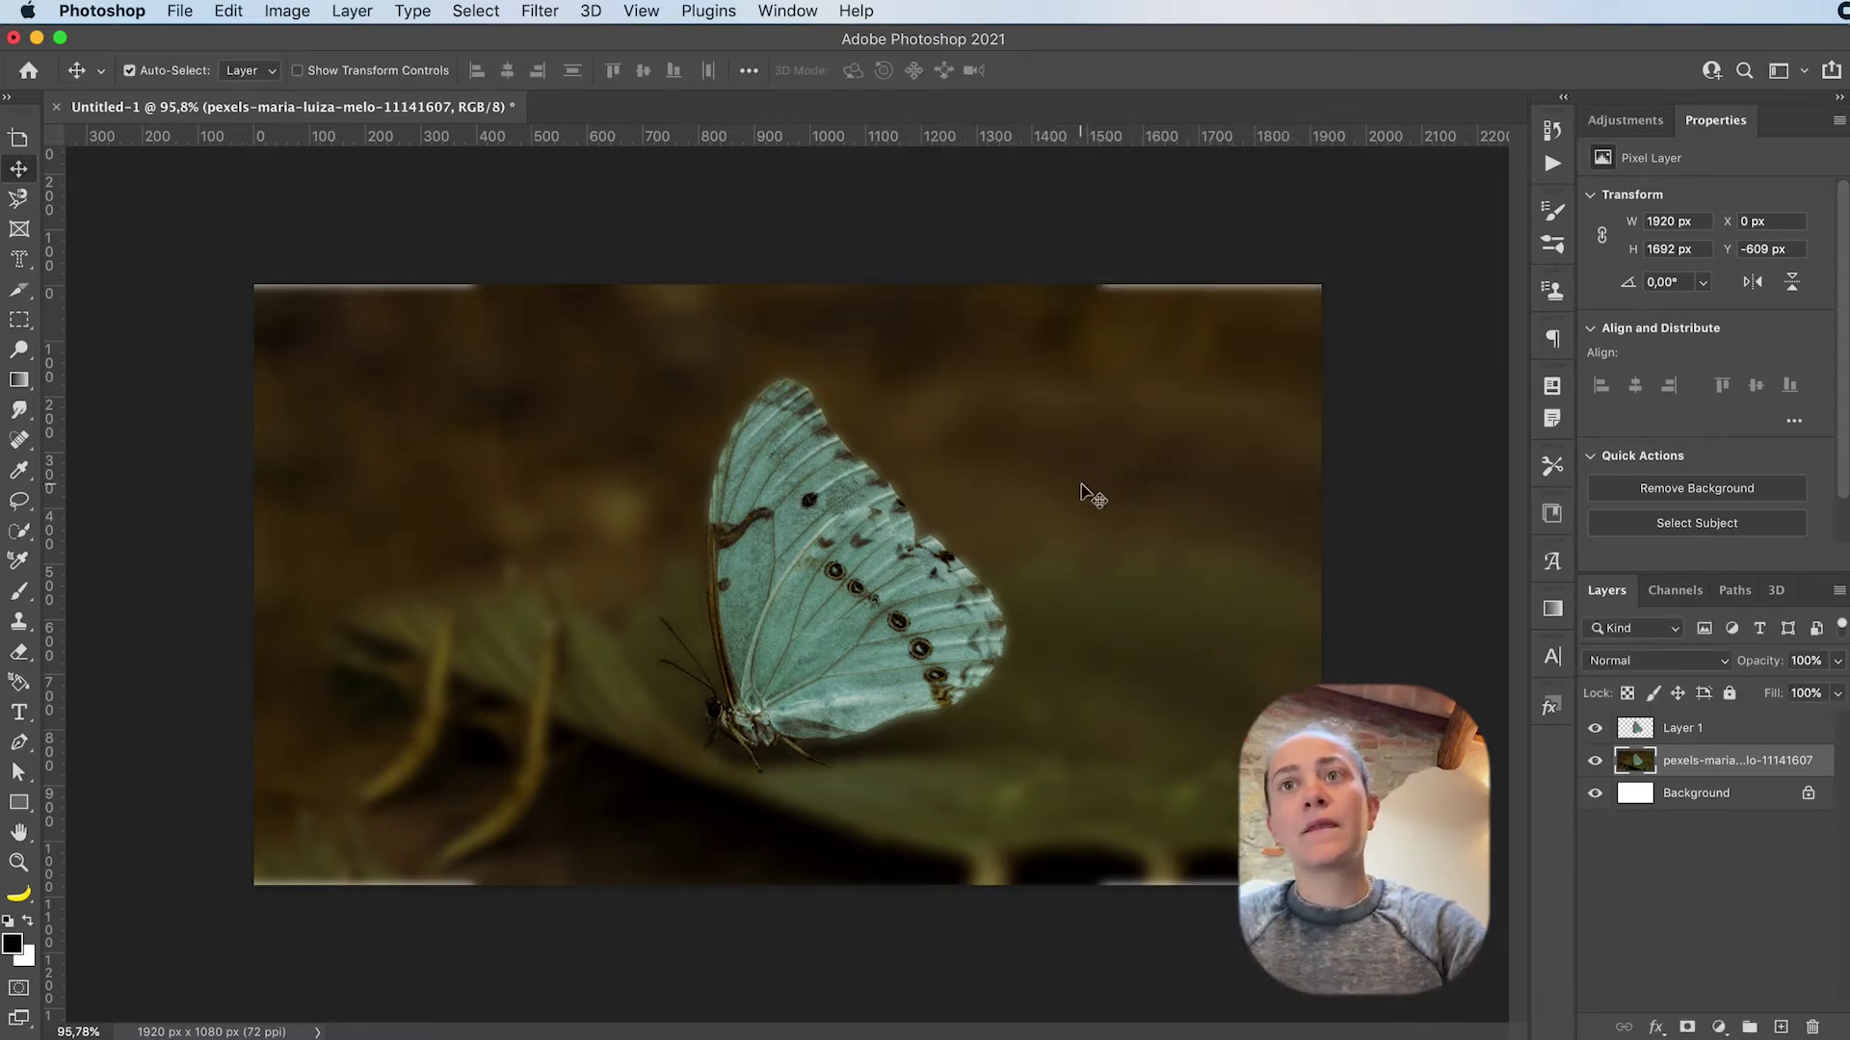
{"action": "left_click", "coordinate": [1723, 730]}
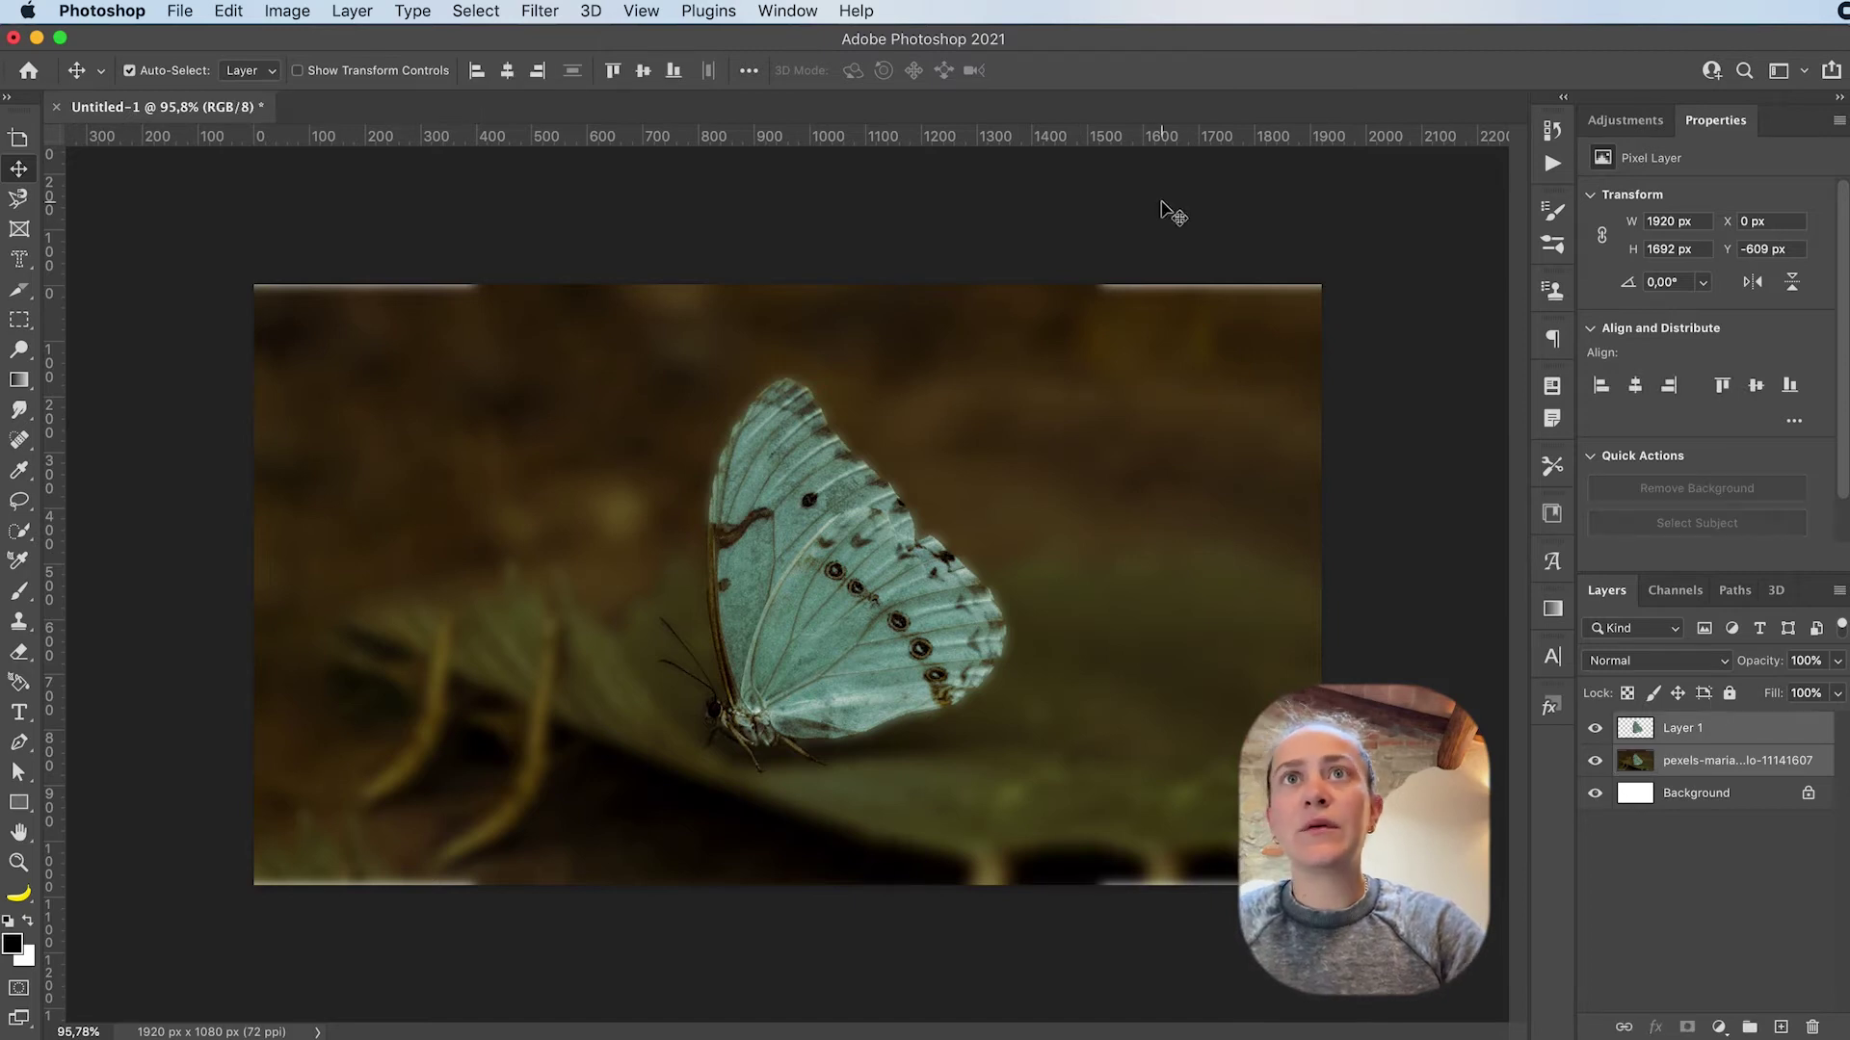
{"action": "key", "text": "super+t"}
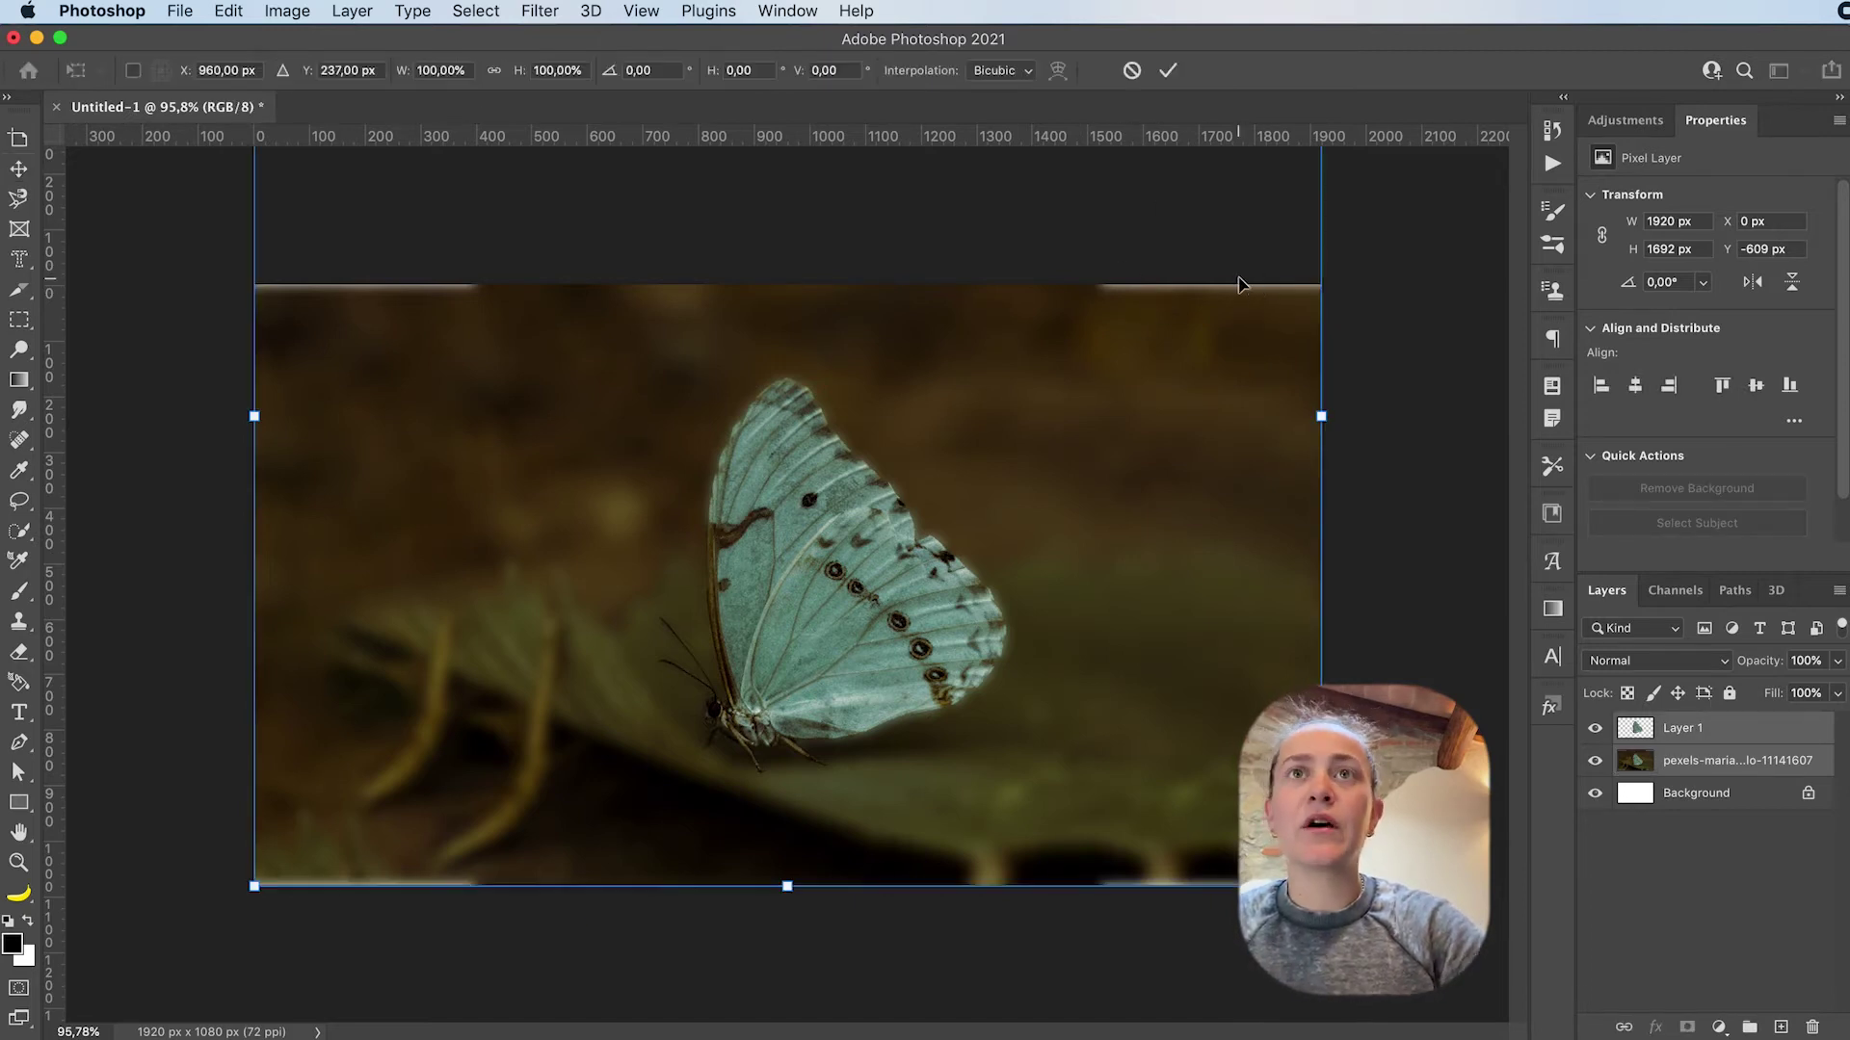
{"action": "left_click_drag", "start_coordinate": [1322, 416], "coordinate": [1339, 414]}
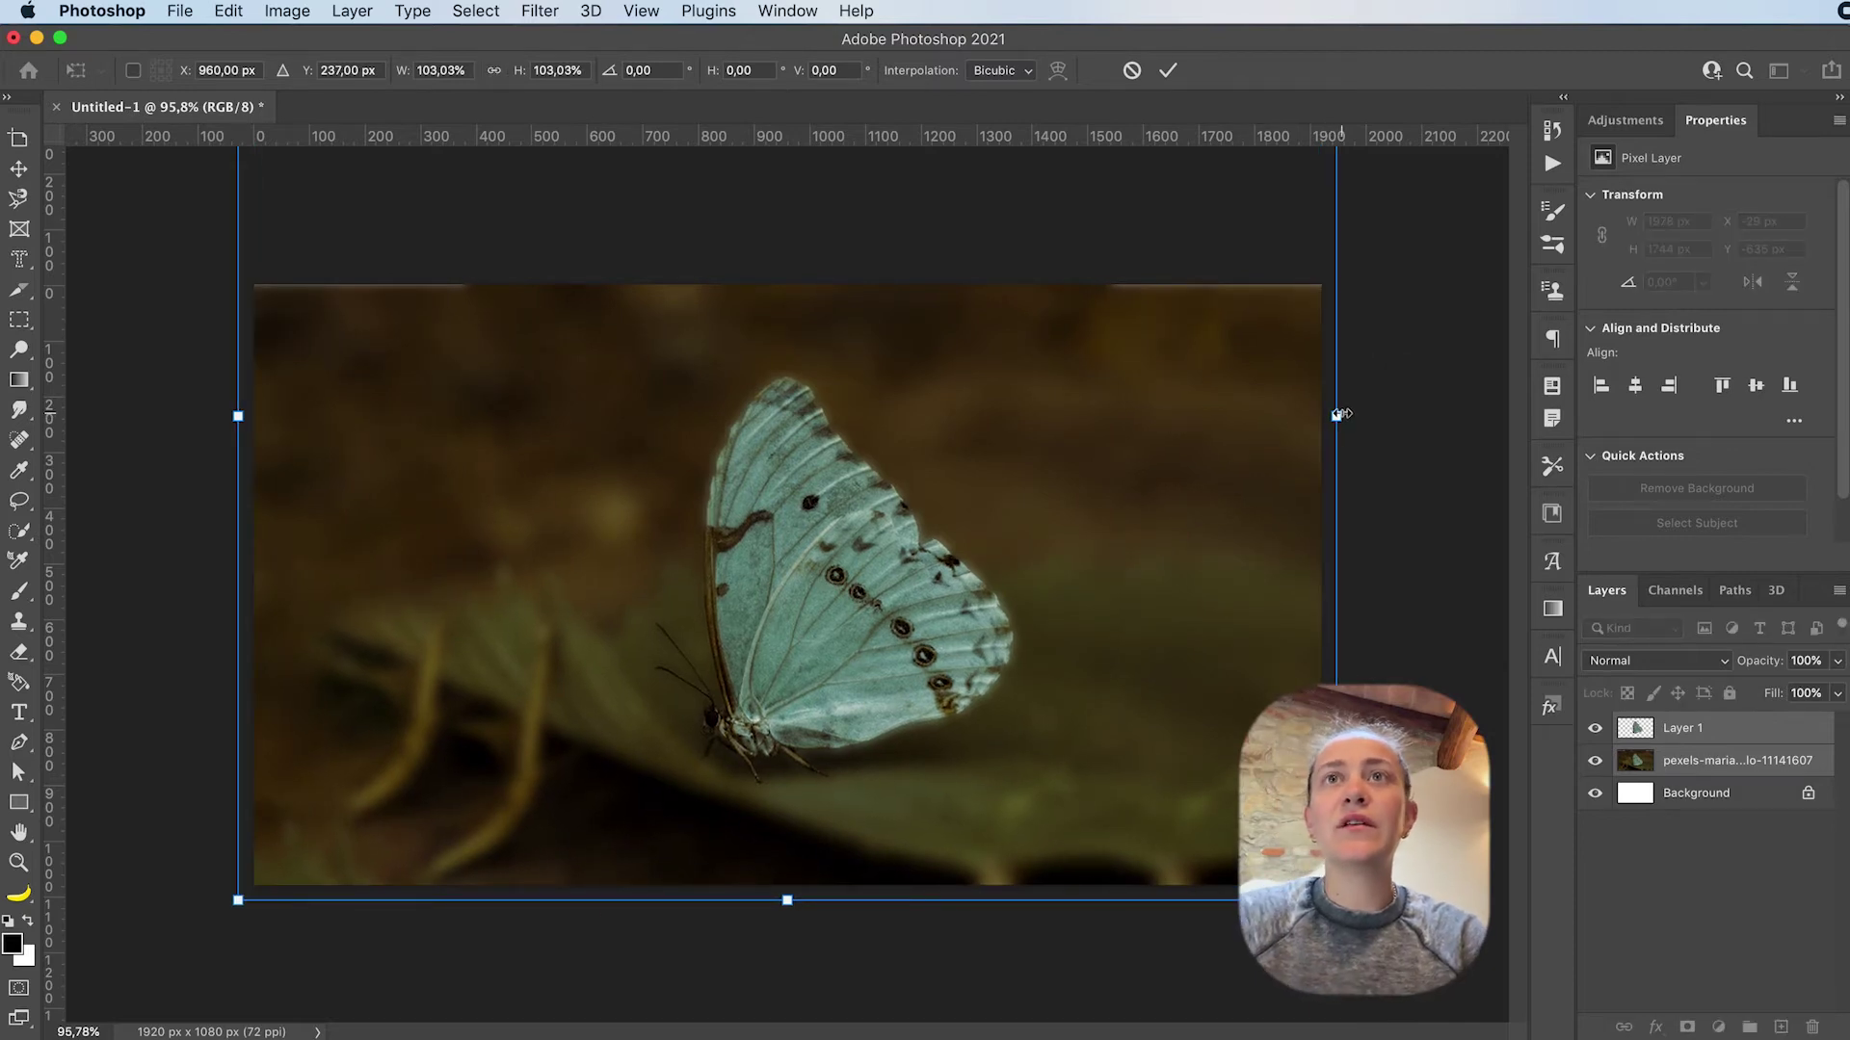
{"action": "left_click_drag", "start_coordinate": [798, 896], "coordinate": [788, 910]}
{"action": "key", "text": "shift+Up"}
{"action": "key", "text": "shift+Up"}
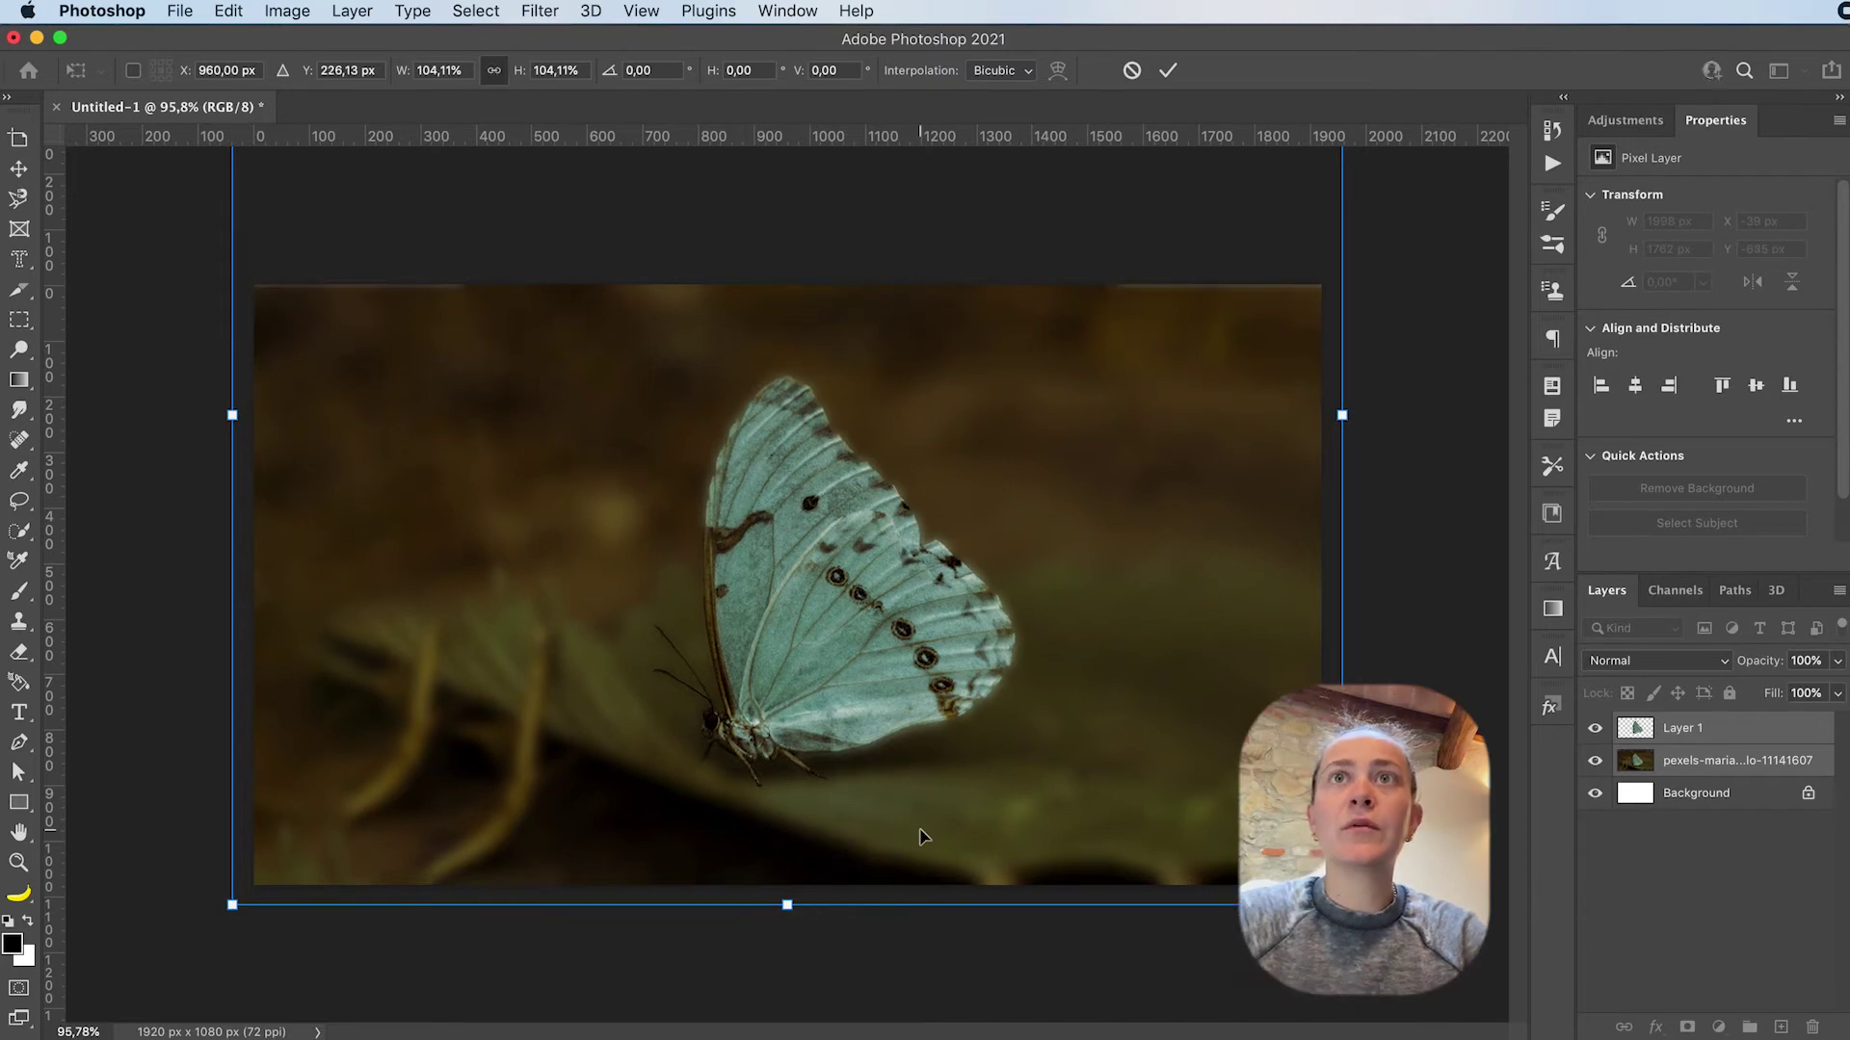
{"action": "key", "text": "Return"}
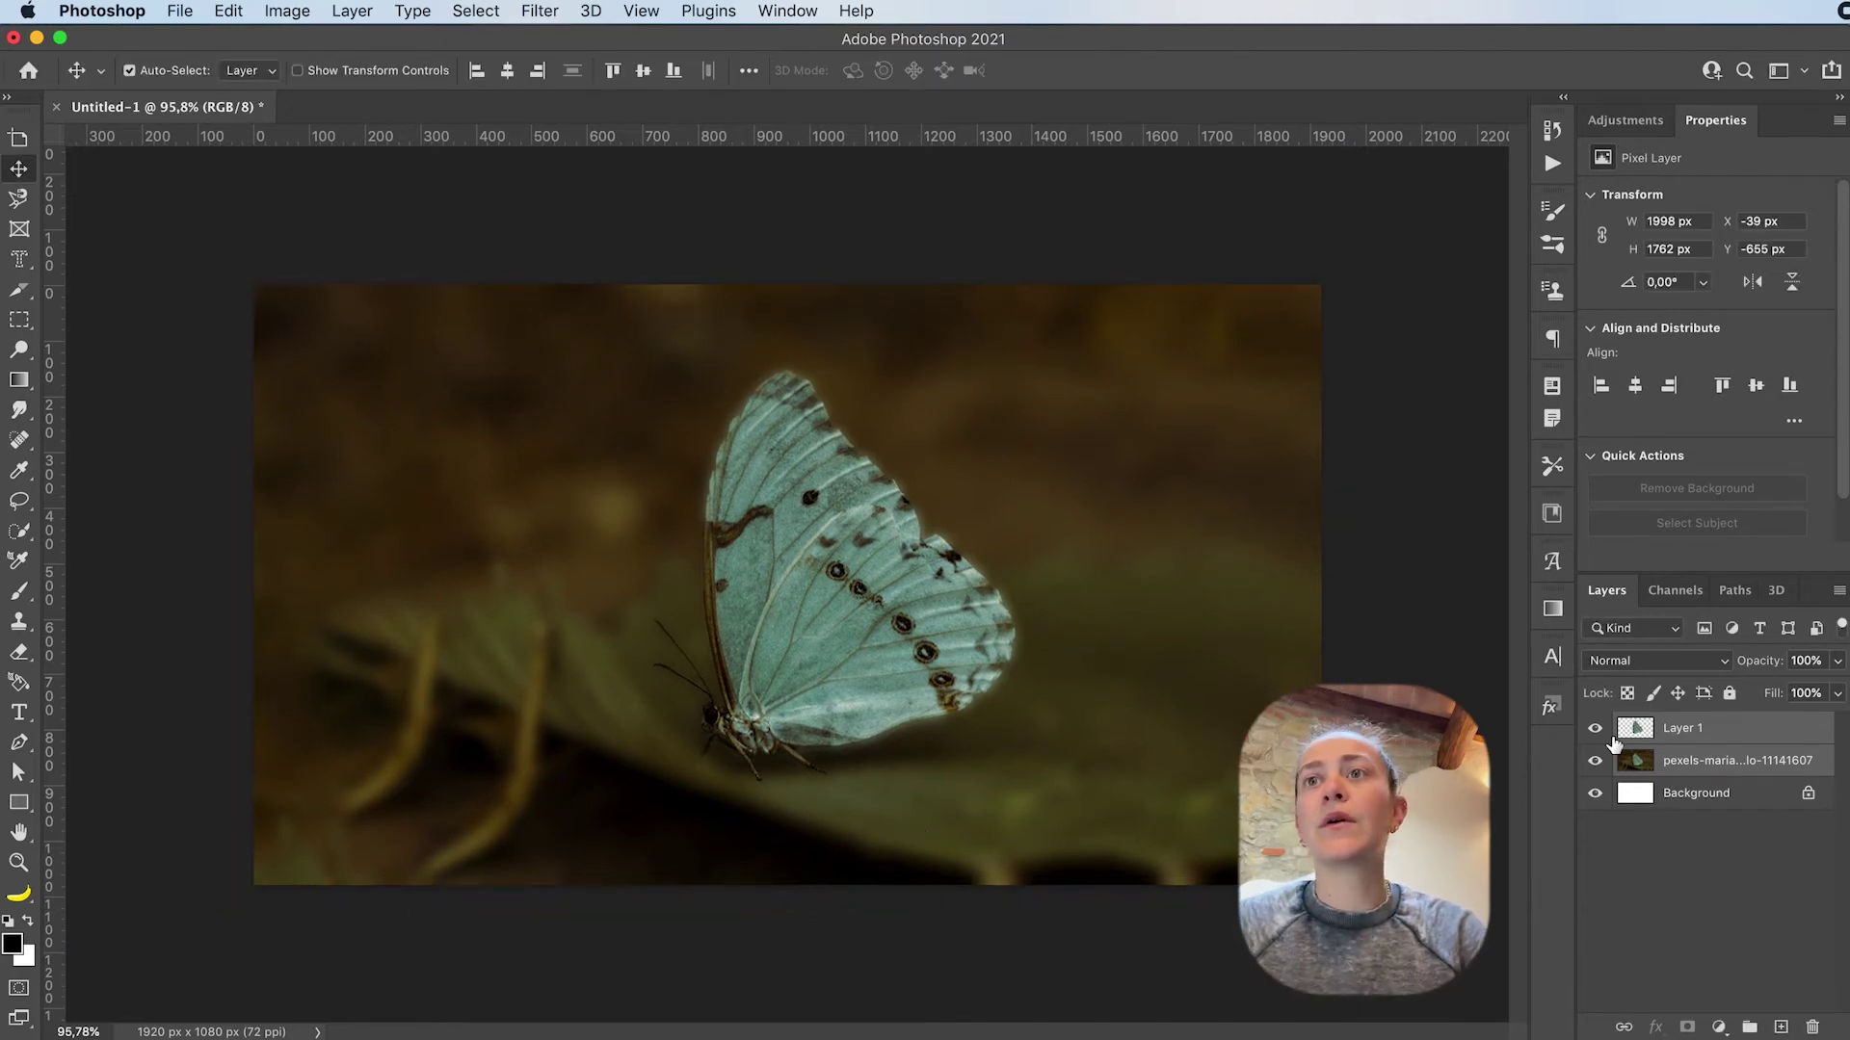
Duplicate the butterfly Layer 1 into Layer 1 copy and hide the original
{"action": "left_click", "coordinate": [1742, 738]}
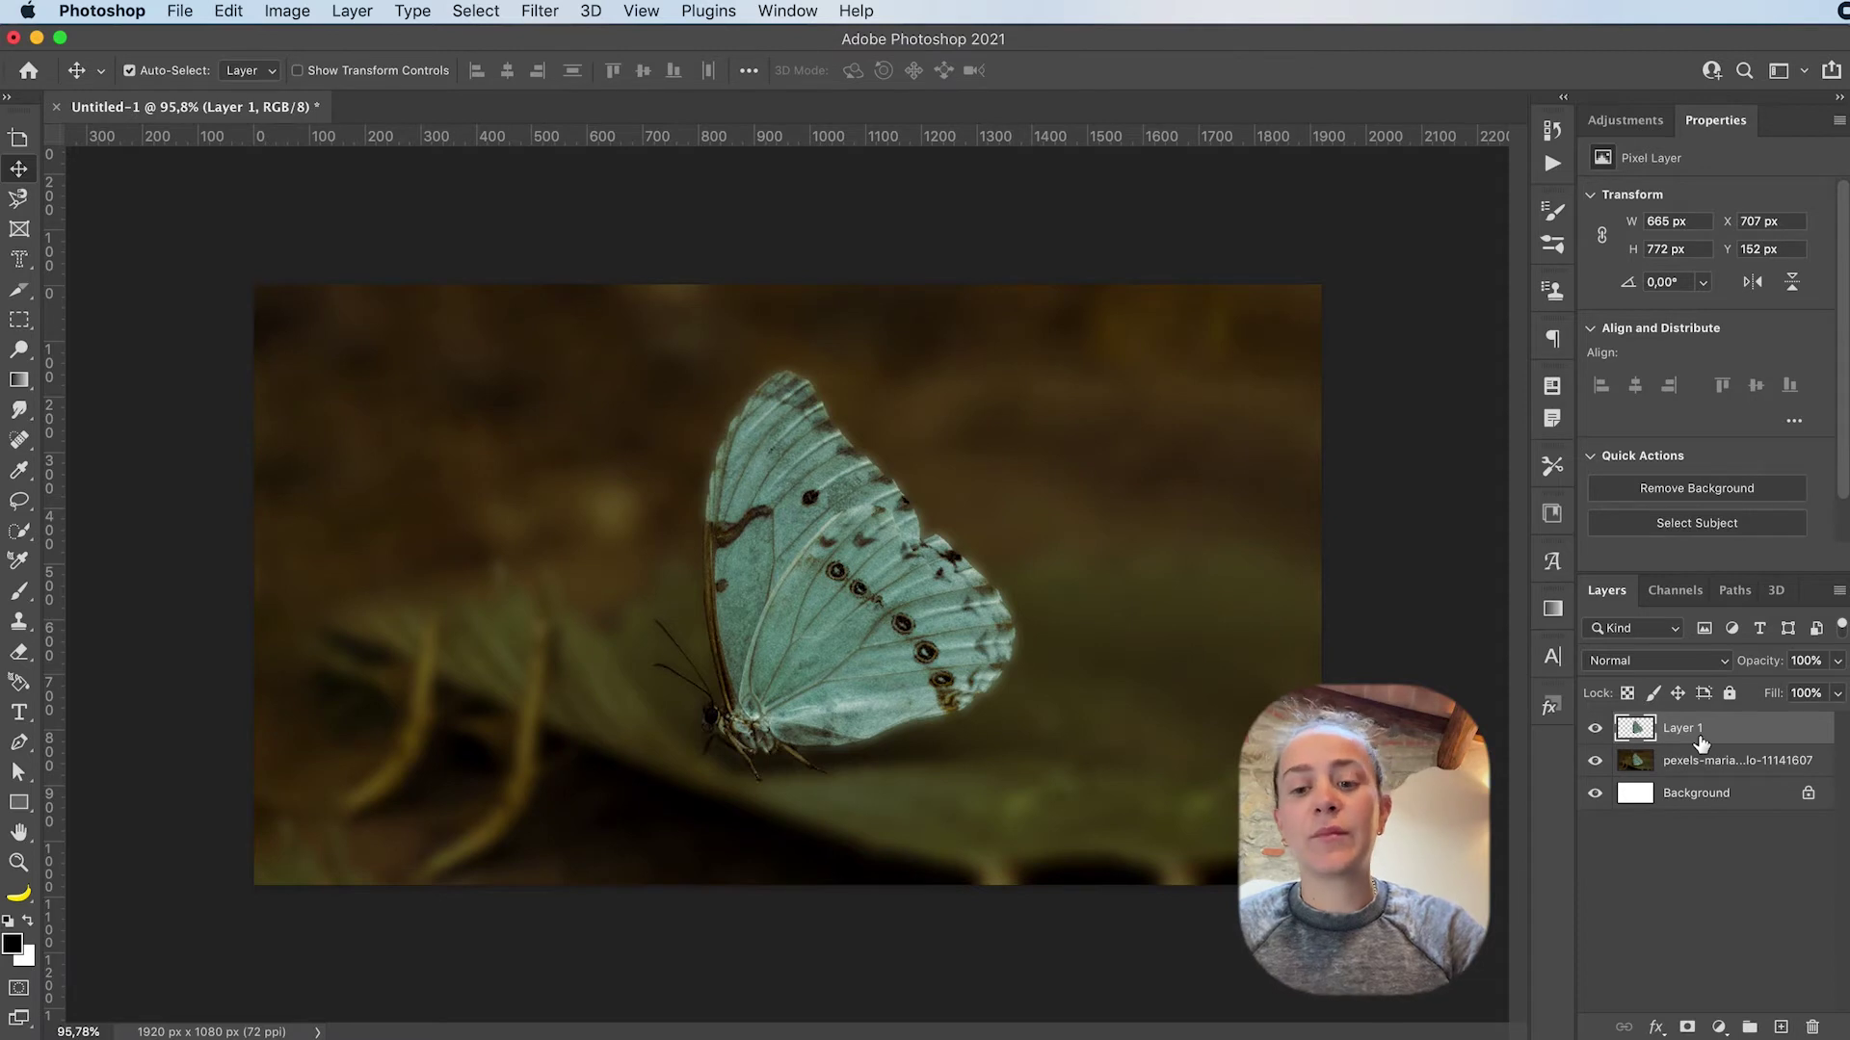
{"action": "key", "text": "ctrl+j"}
{"action": "left_click", "coordinate": [1595, 760]}
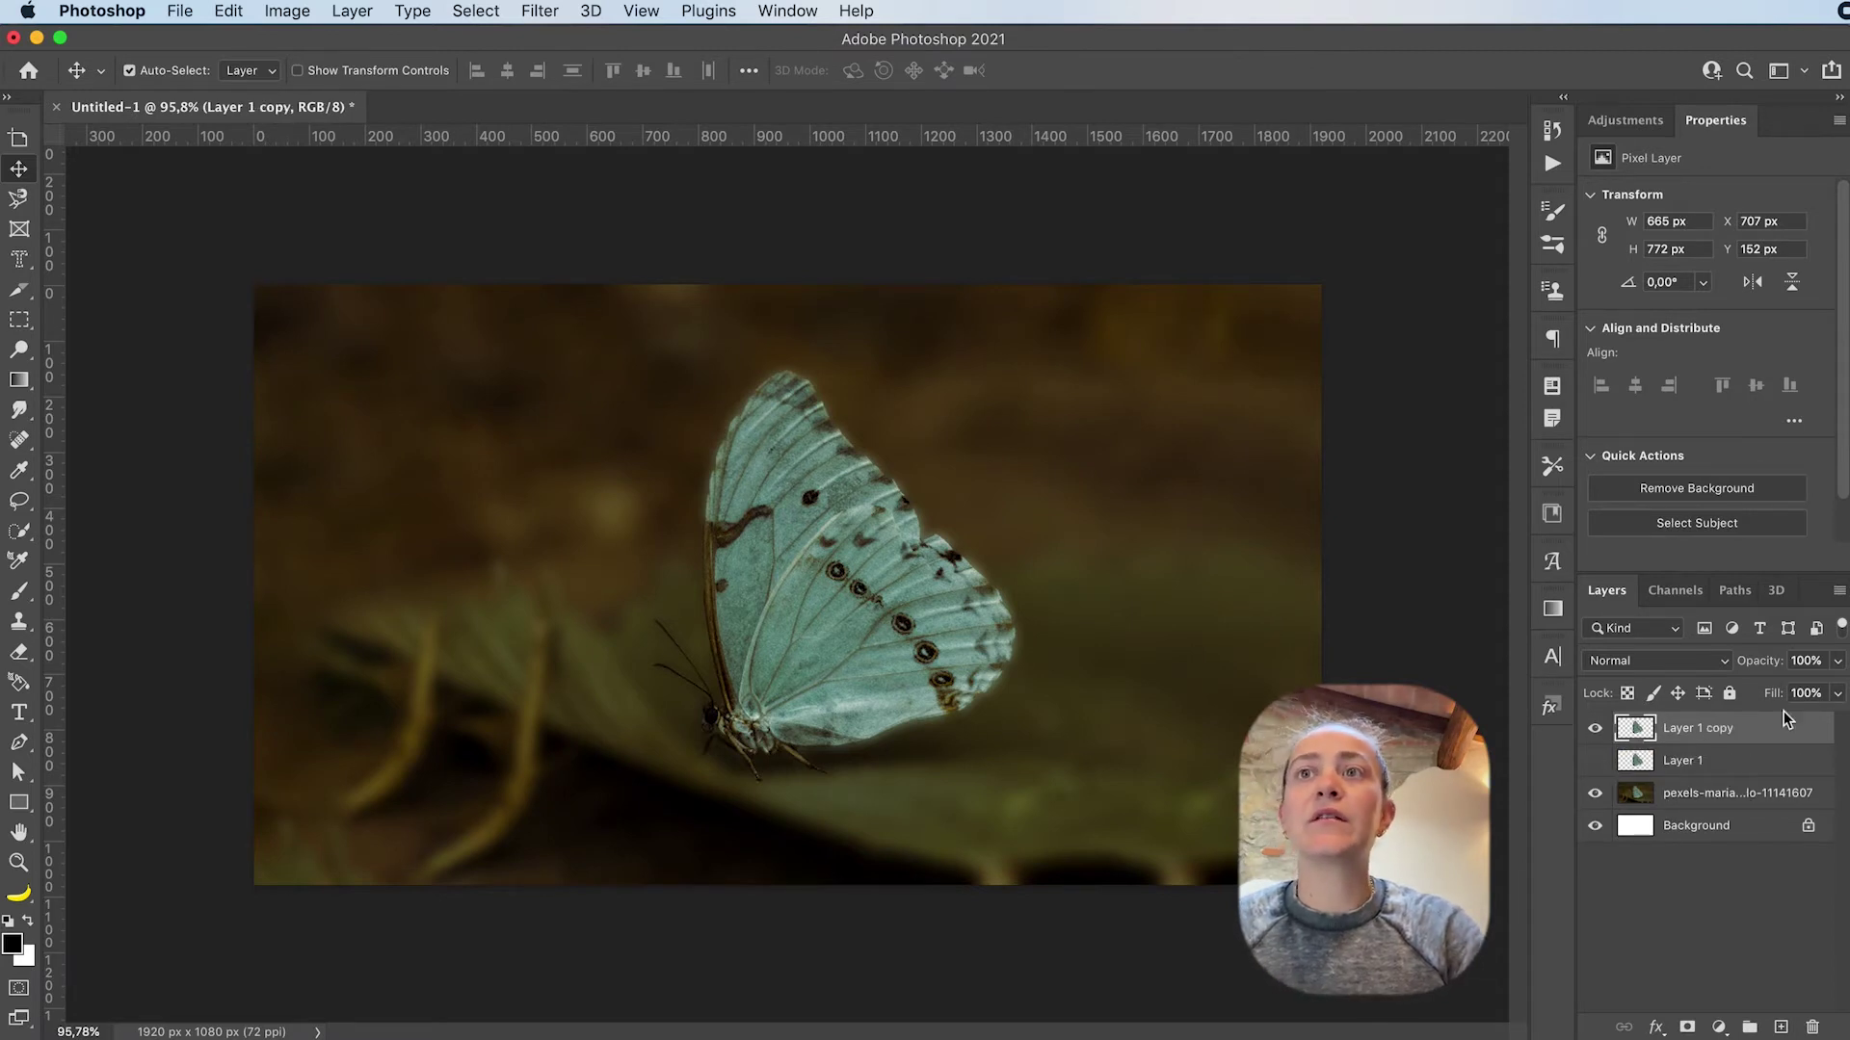
Soften Layer 1 copy with a Gaussian Blur of radius 1 pixel
{"action": "left_click", "coordinate": [539, 11]}
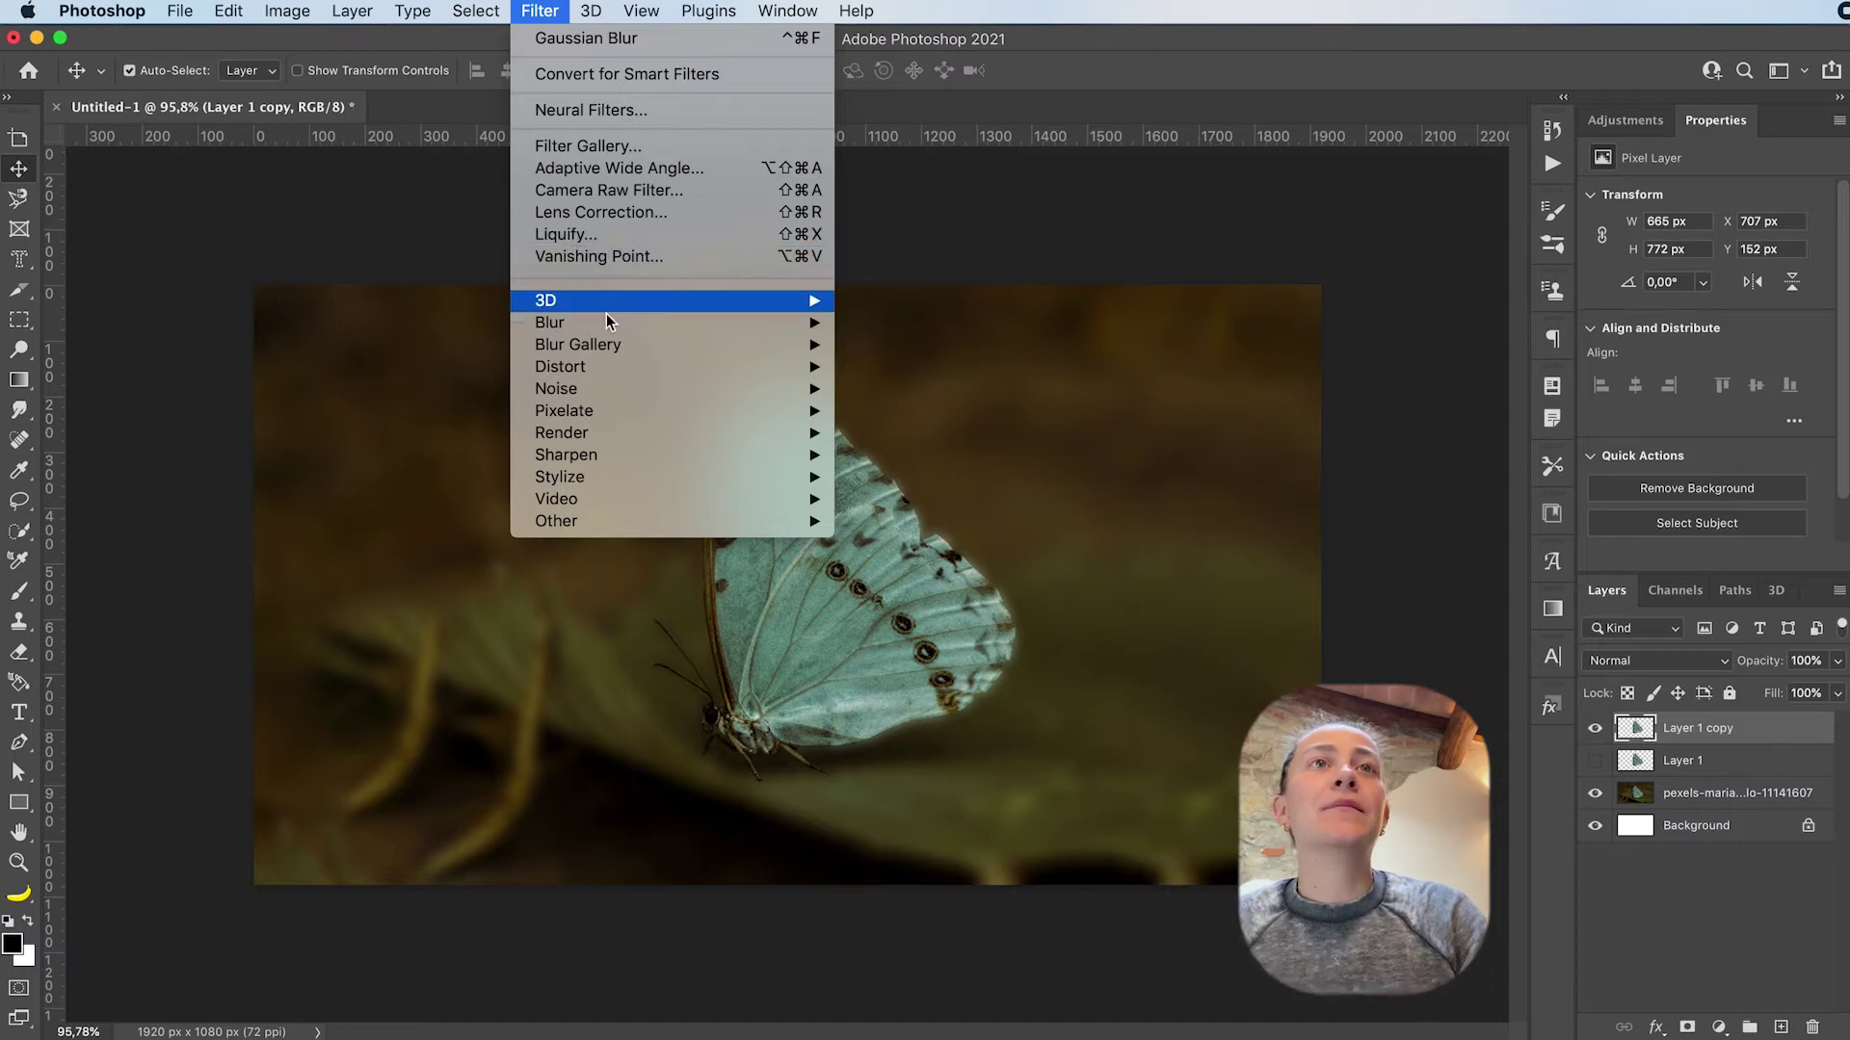
{"action": "mouse_move", "coordinate": [628, 331]}
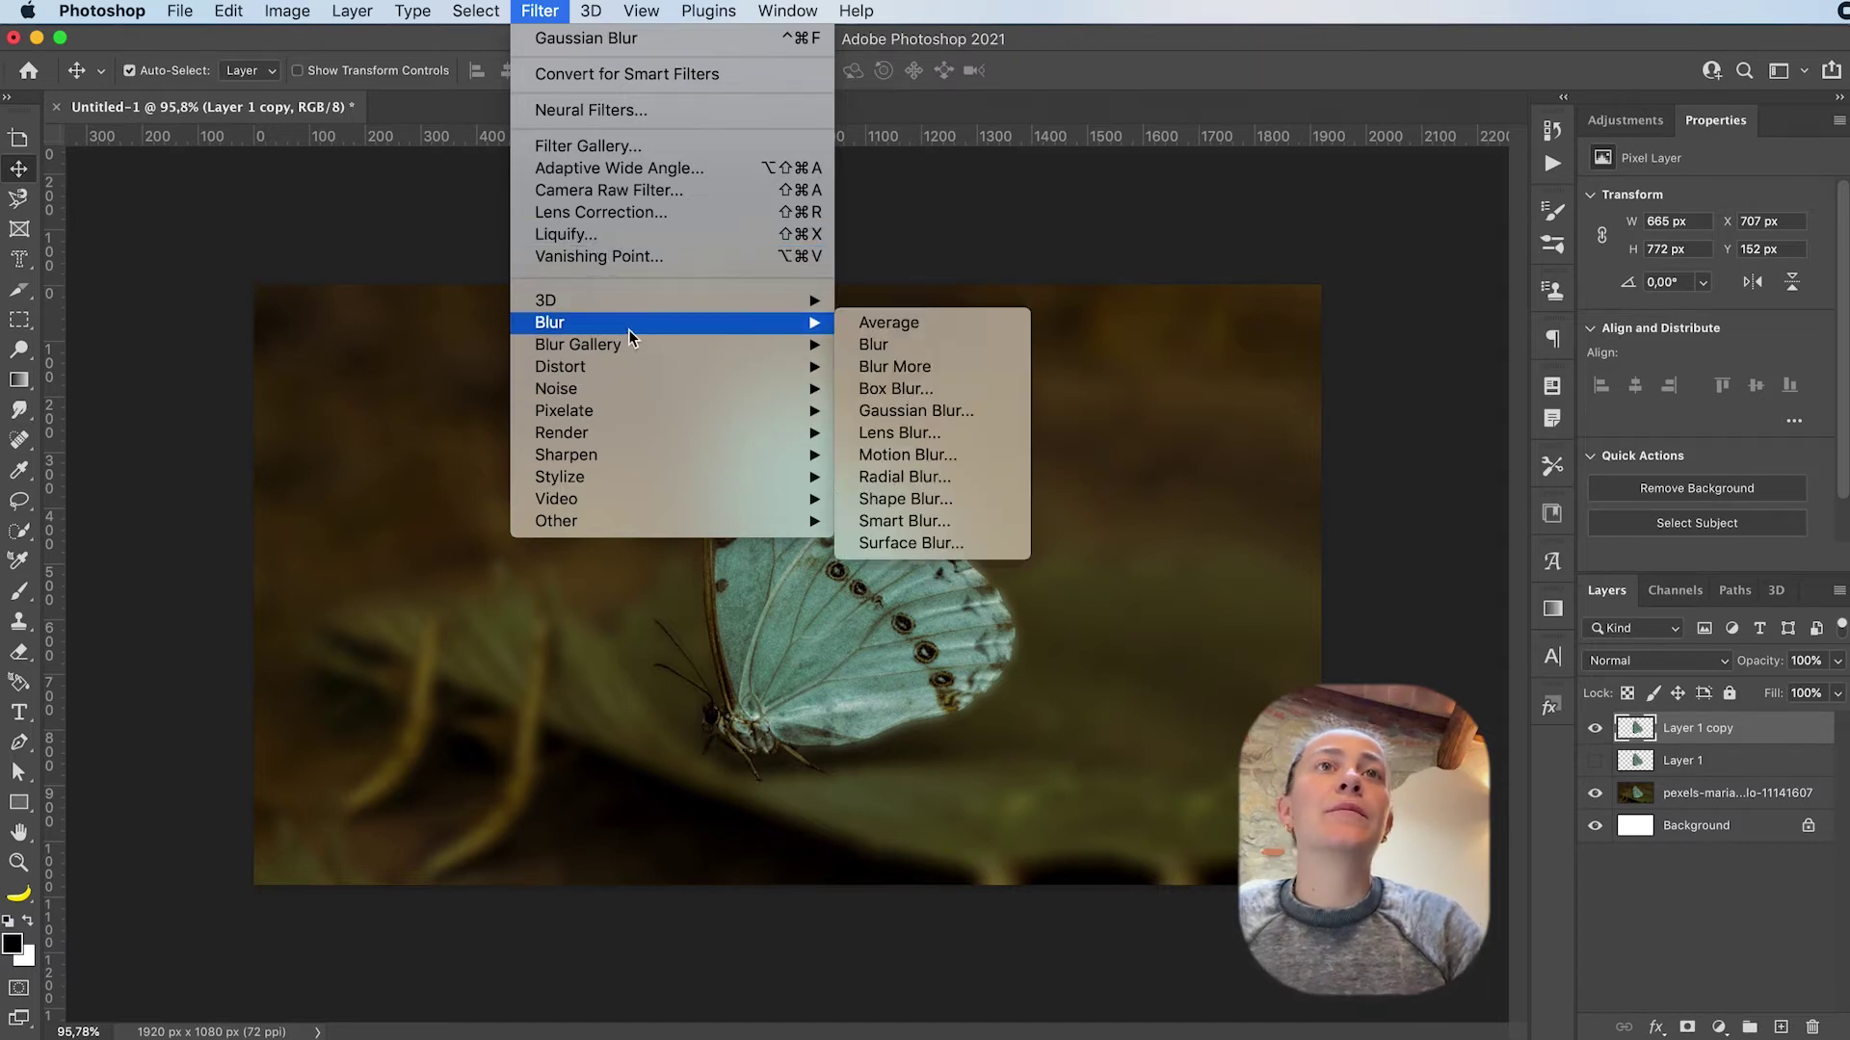
{"action": "left_click", "coordinate": [906, 412]}
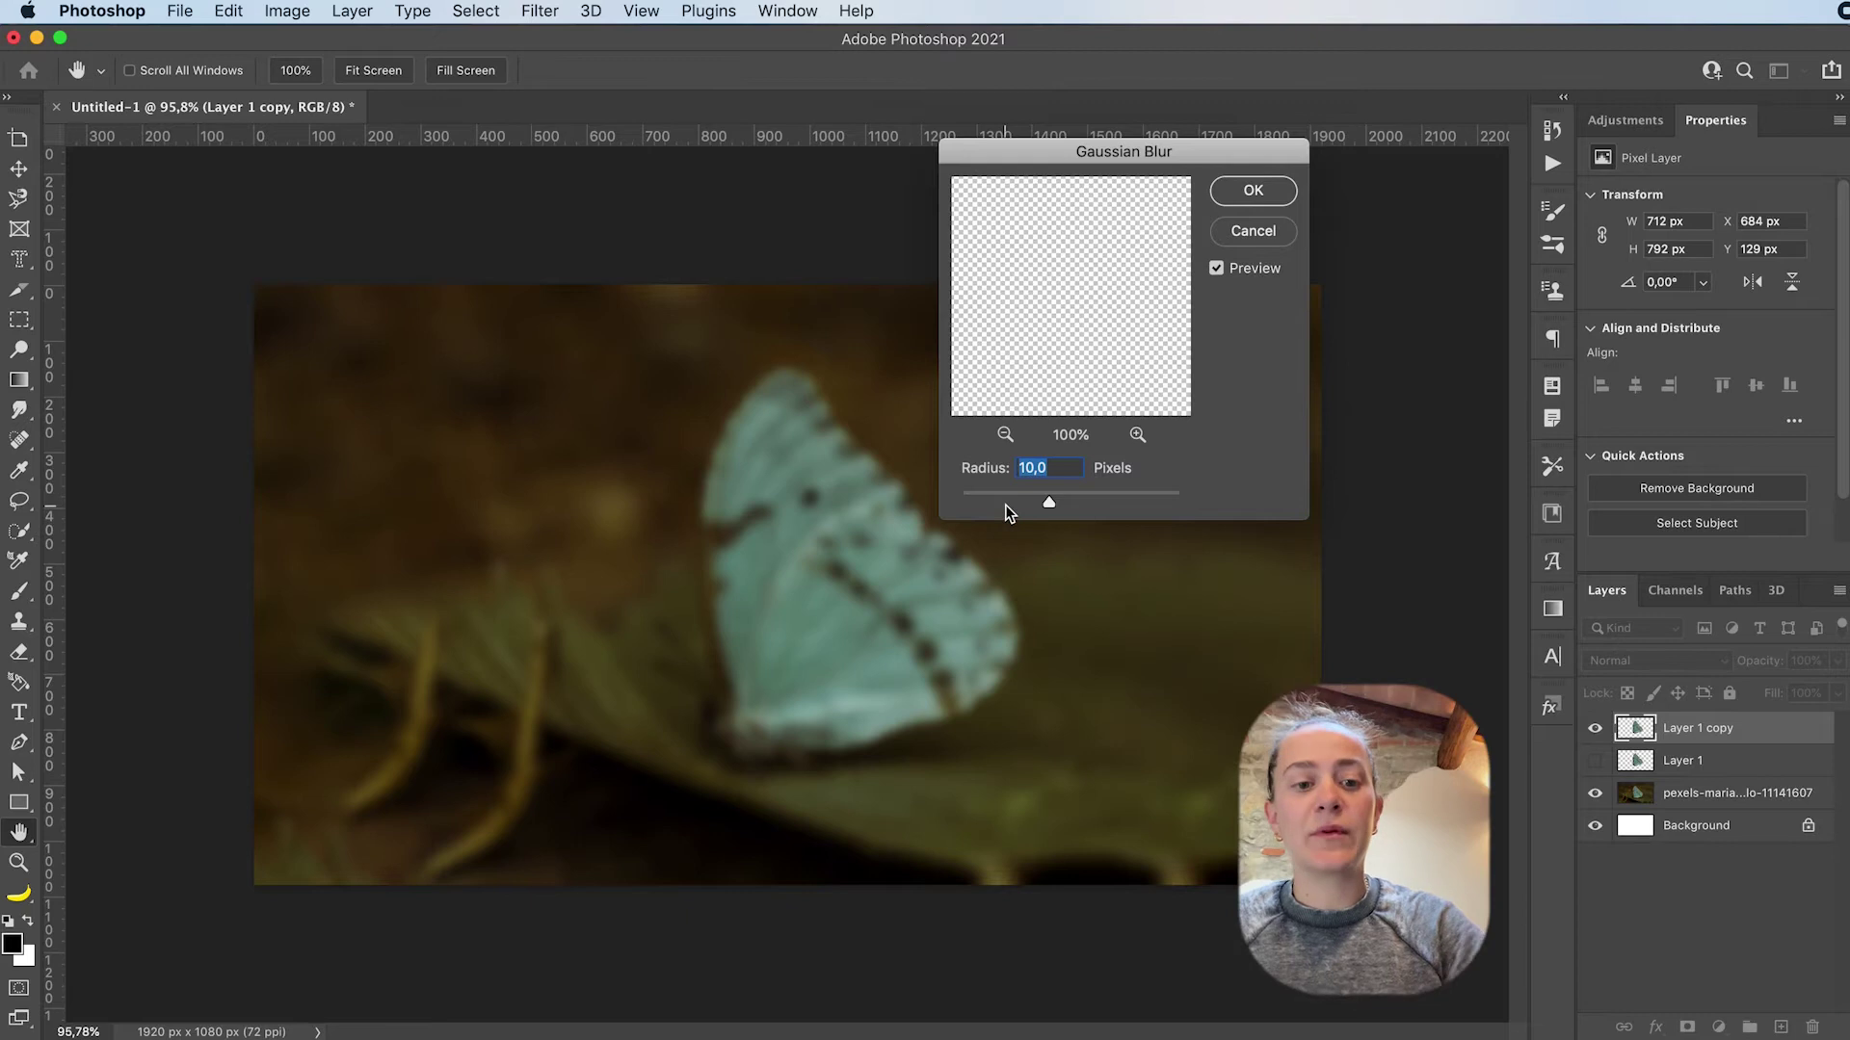
{"action": "type", "text": "1"}
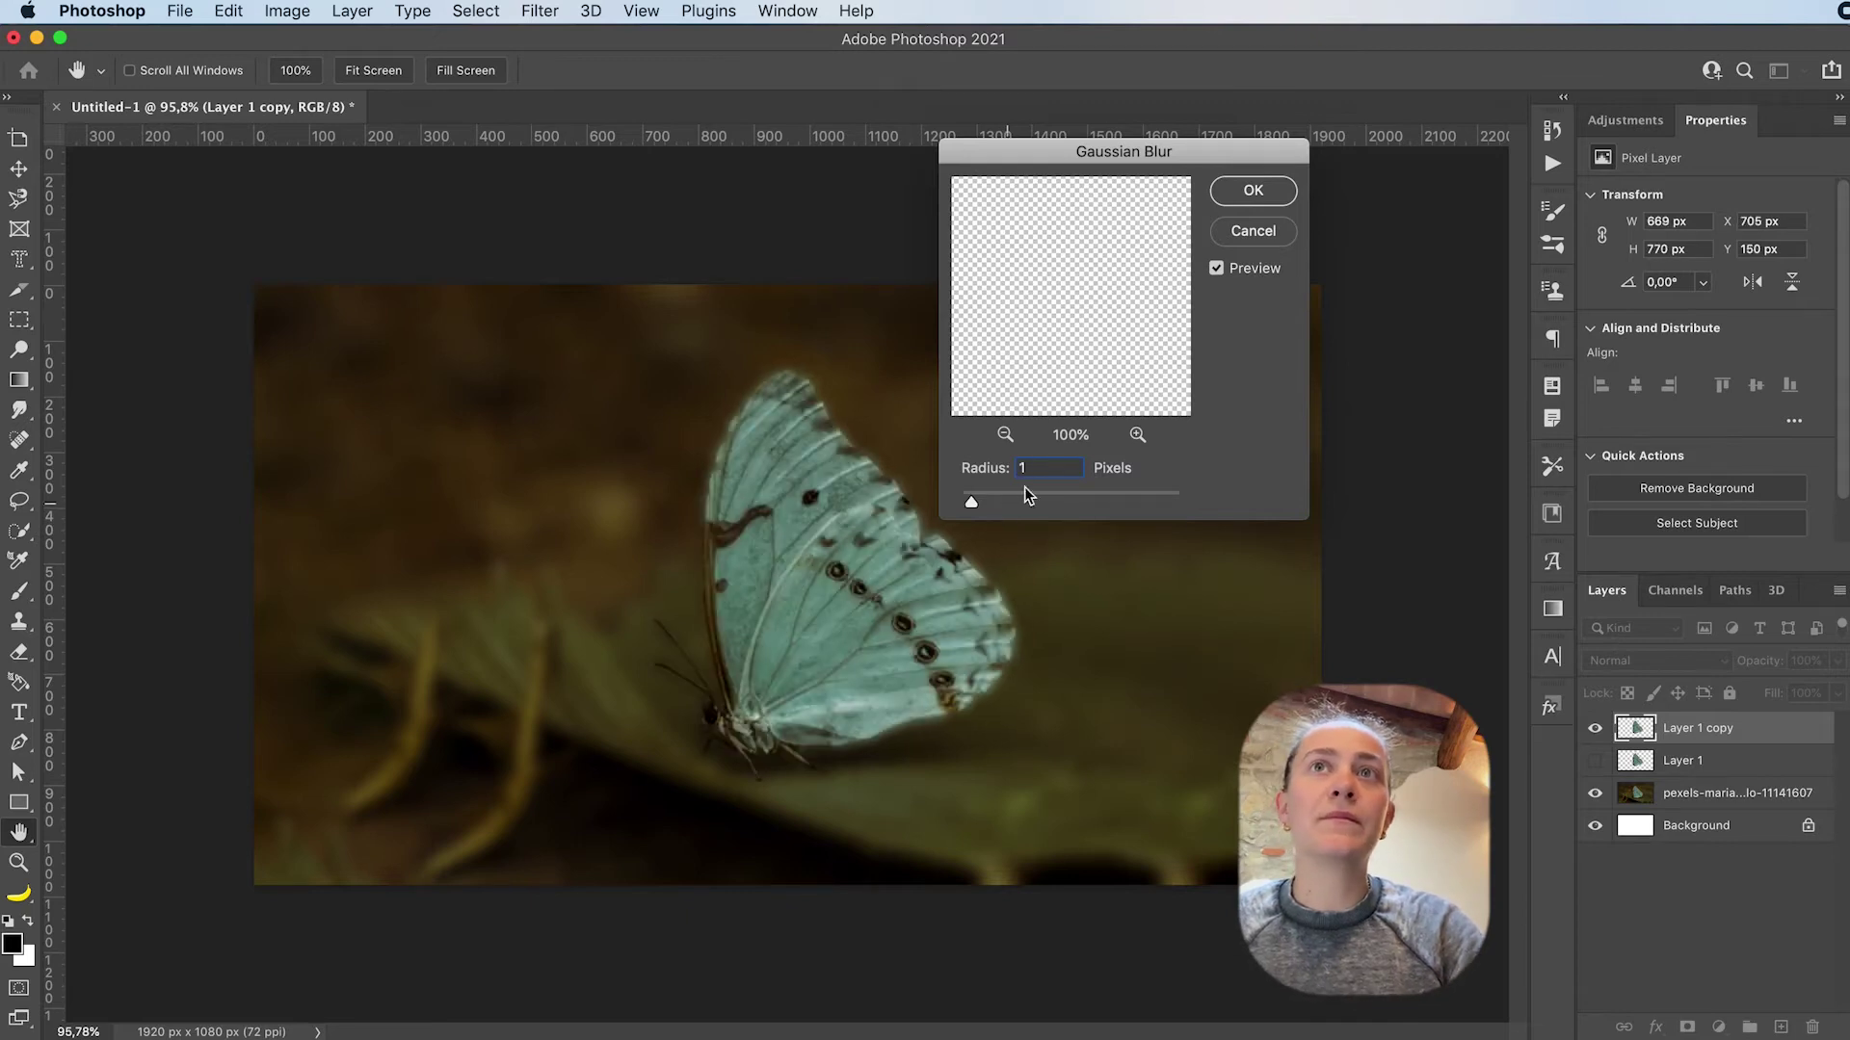
{"action": "left_click", "coordinate": [1250, 192]}
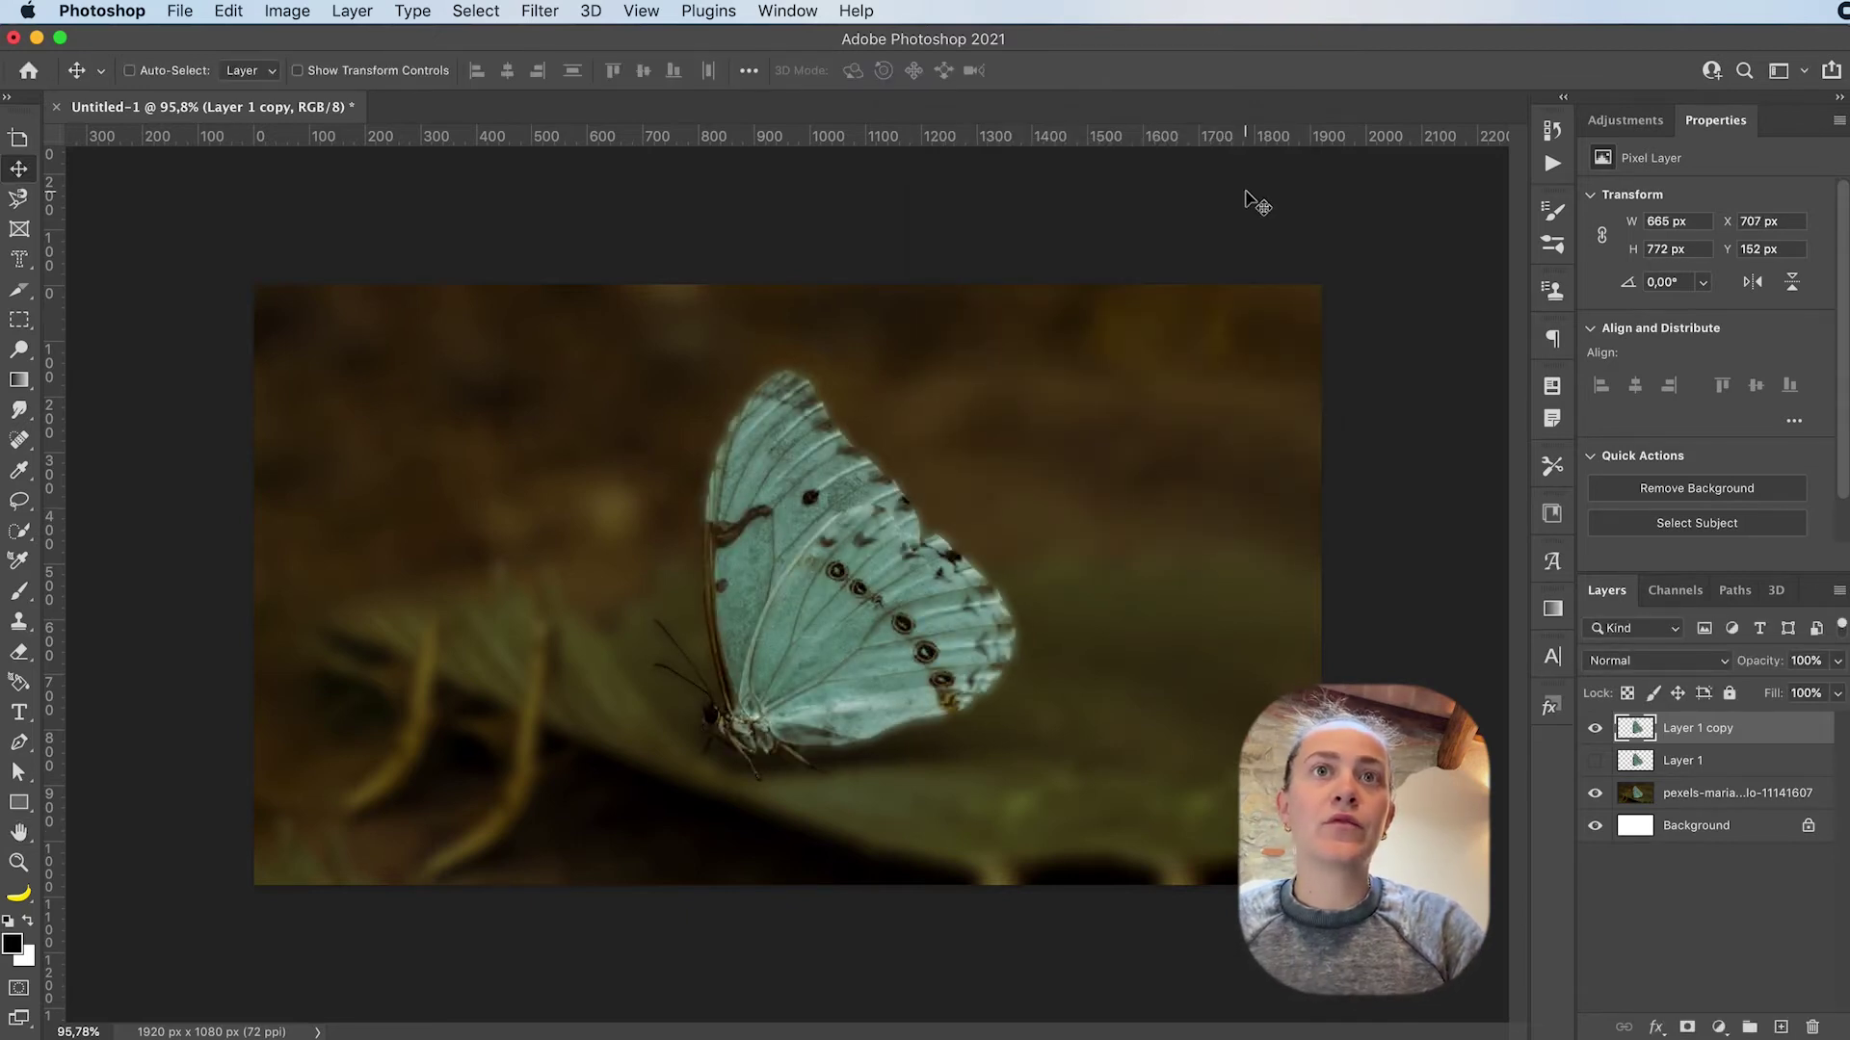
{"action": "key", "text": "super"}
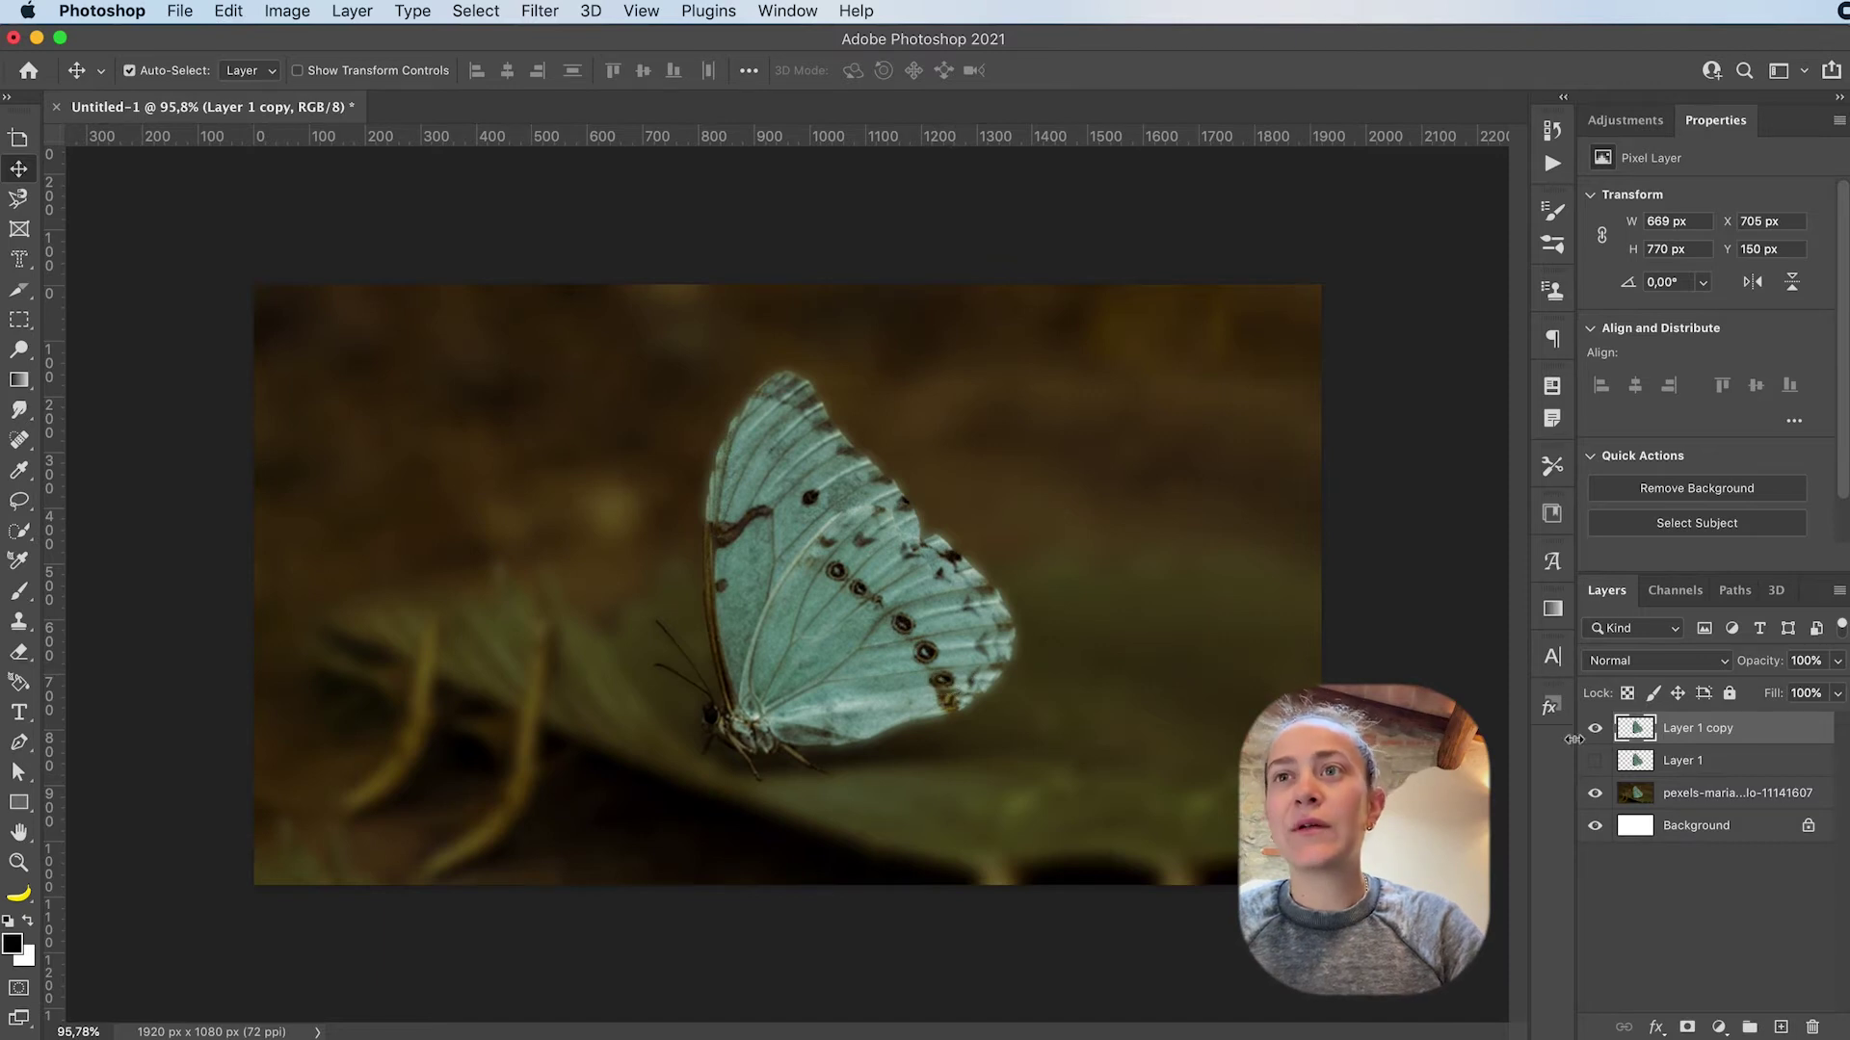
Group the three image layers as Group 1, merge its duplicate into Group 1 copy, and hide Group 1
{"action": "left_click", "coordinate": [1716, 801], "text": "shift"}
{"action": "key", "text": "super+g"}
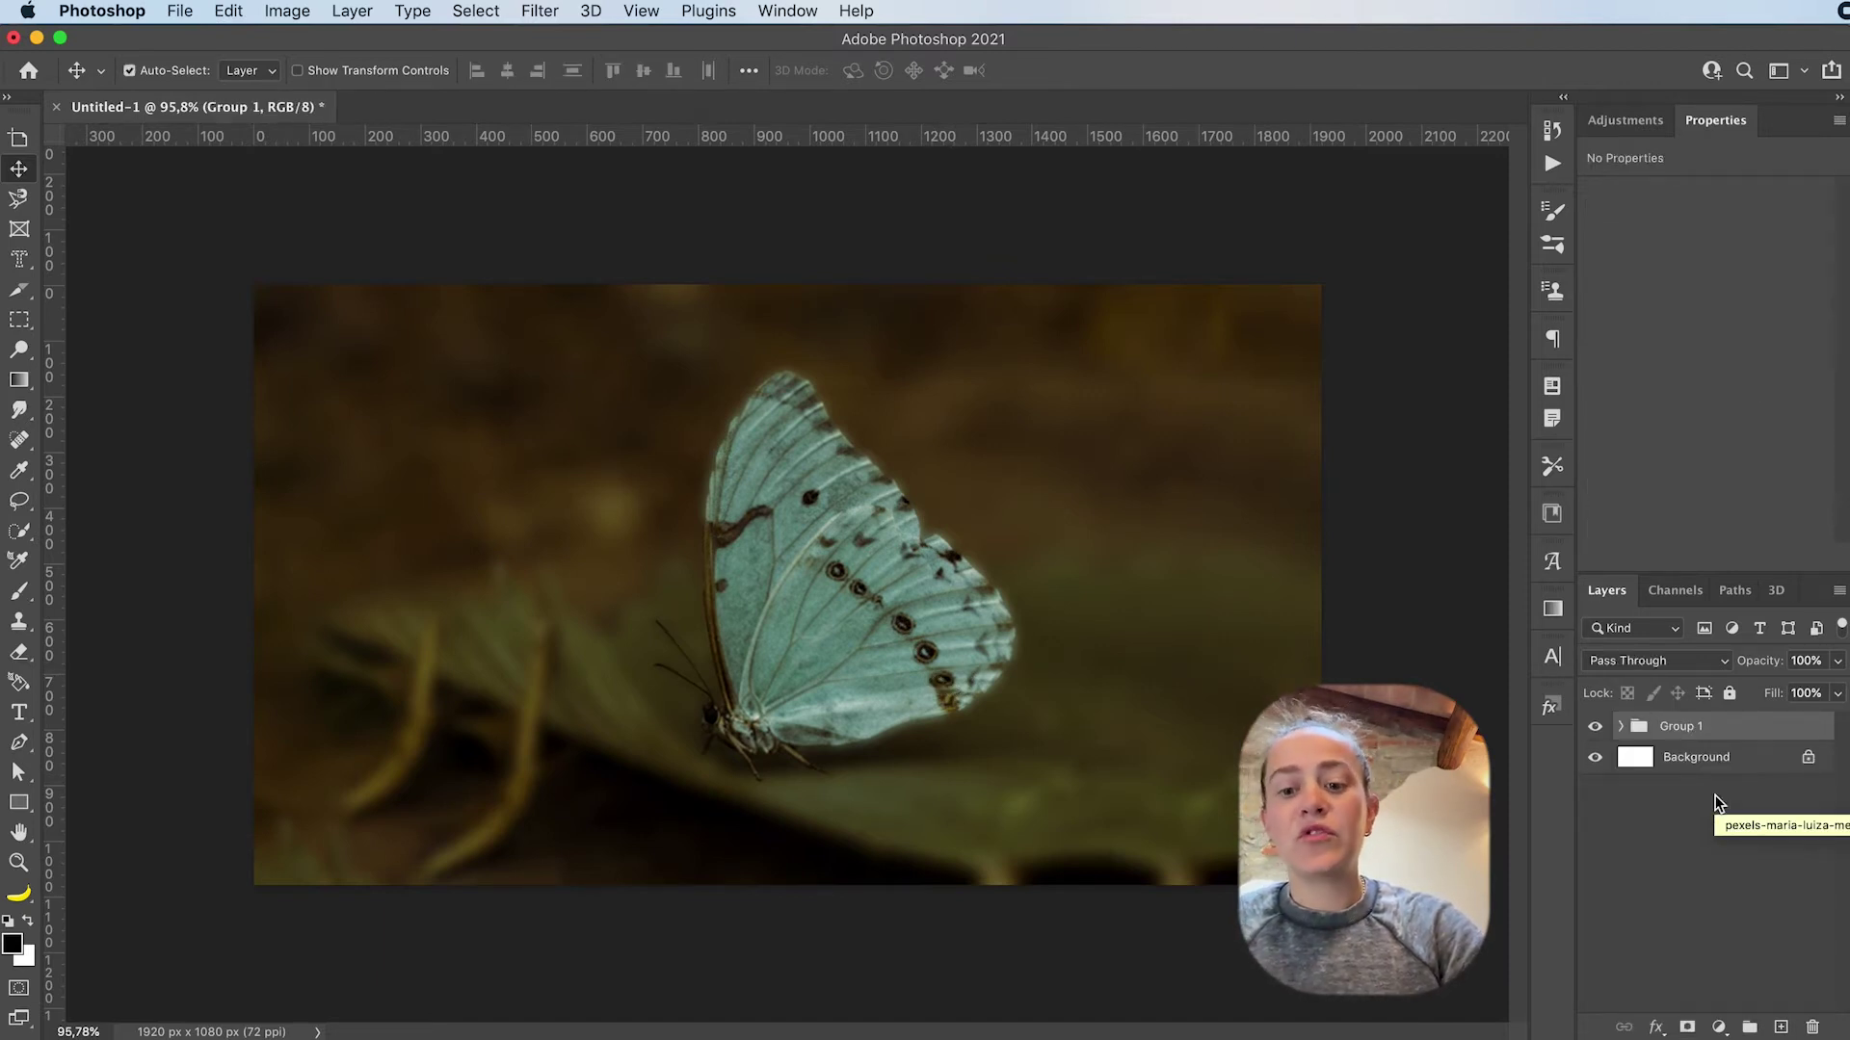
{"action": "key", "text": "super+j"}
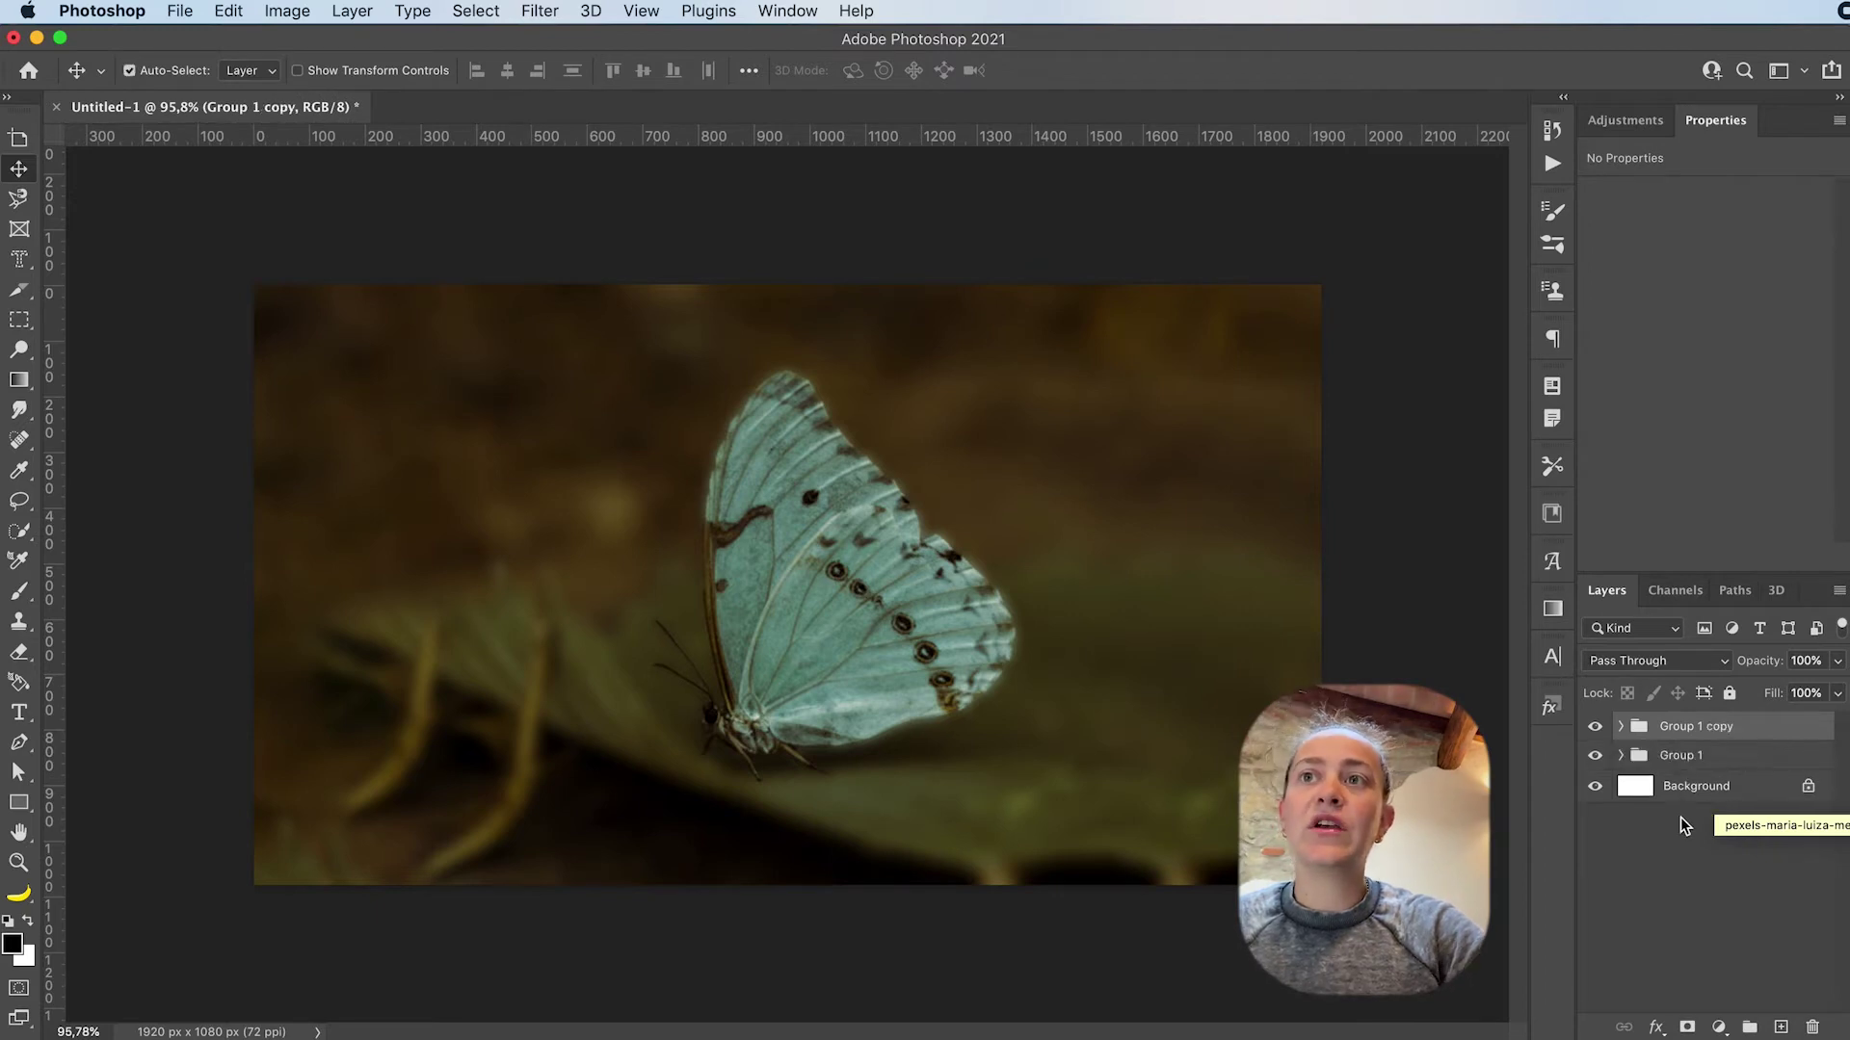
{"action": "right_click", "coordinate": [1667, 732]}
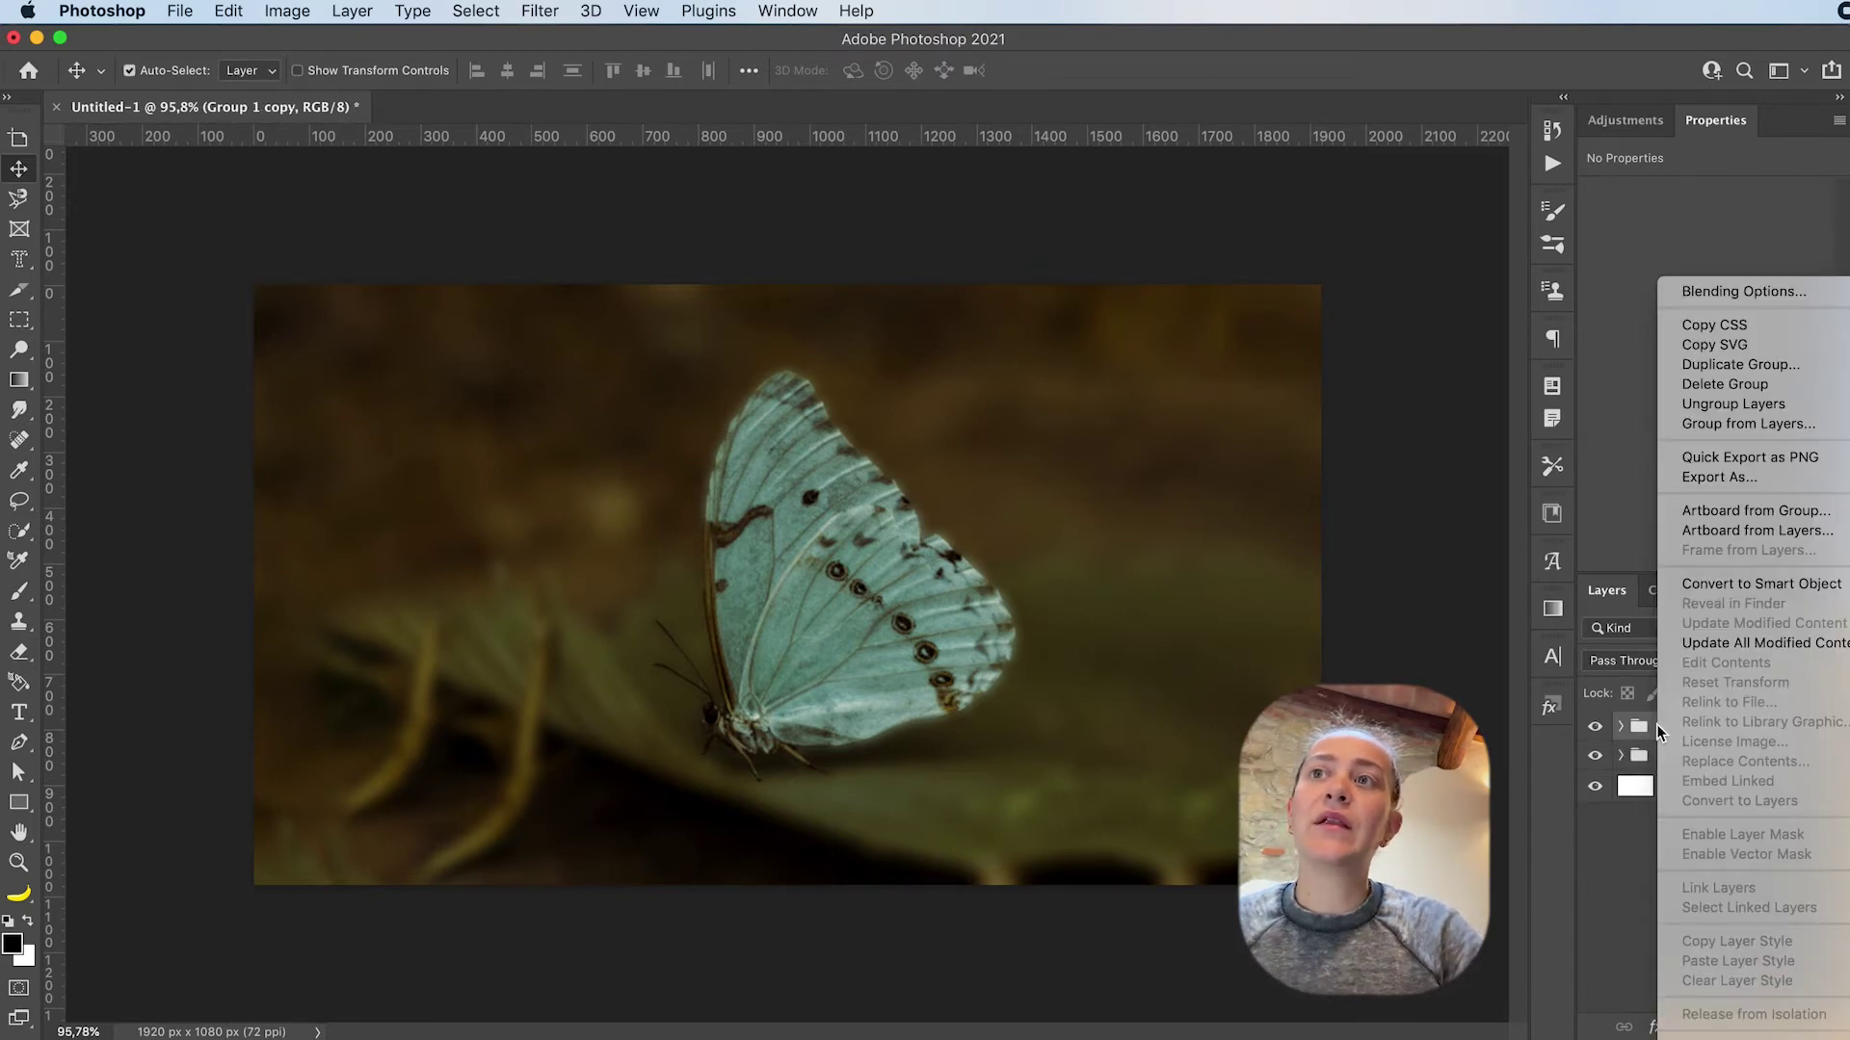
{"action": "key", "text": "super+e"}
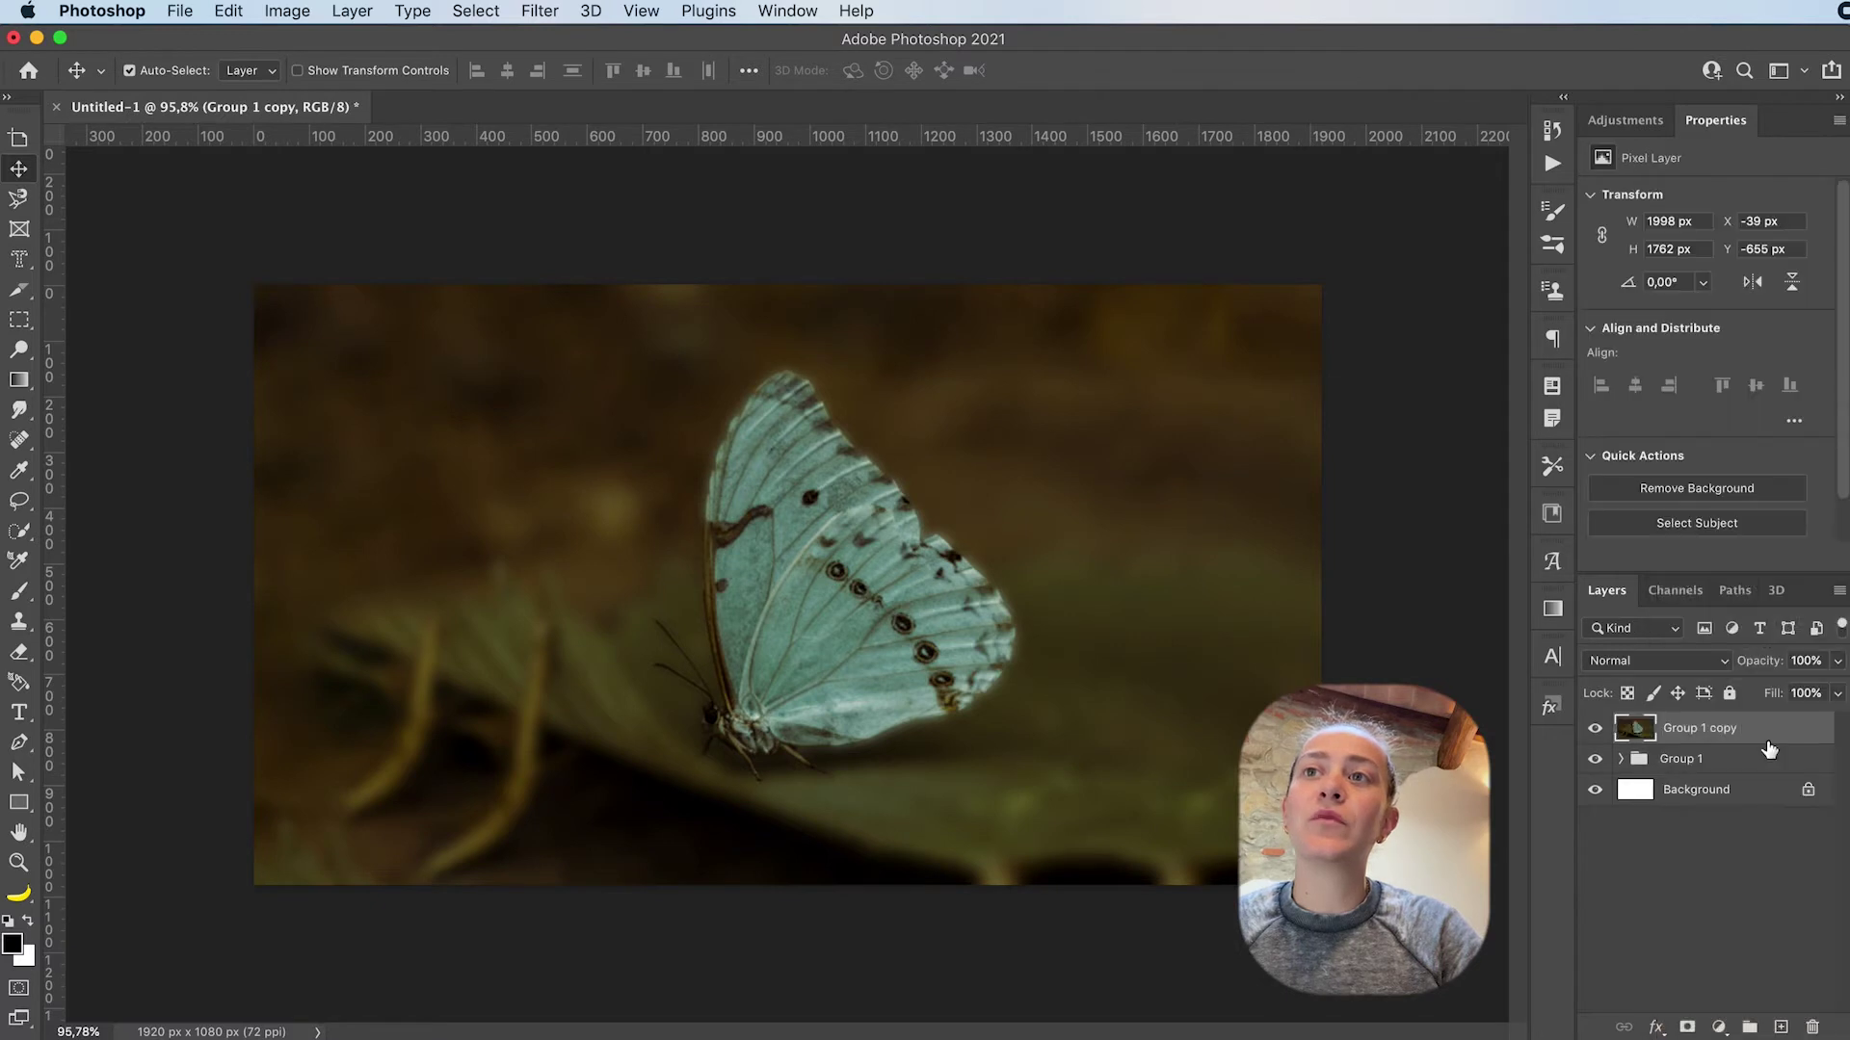
{"action": "left_click", "coordinate": [1596, 730]}
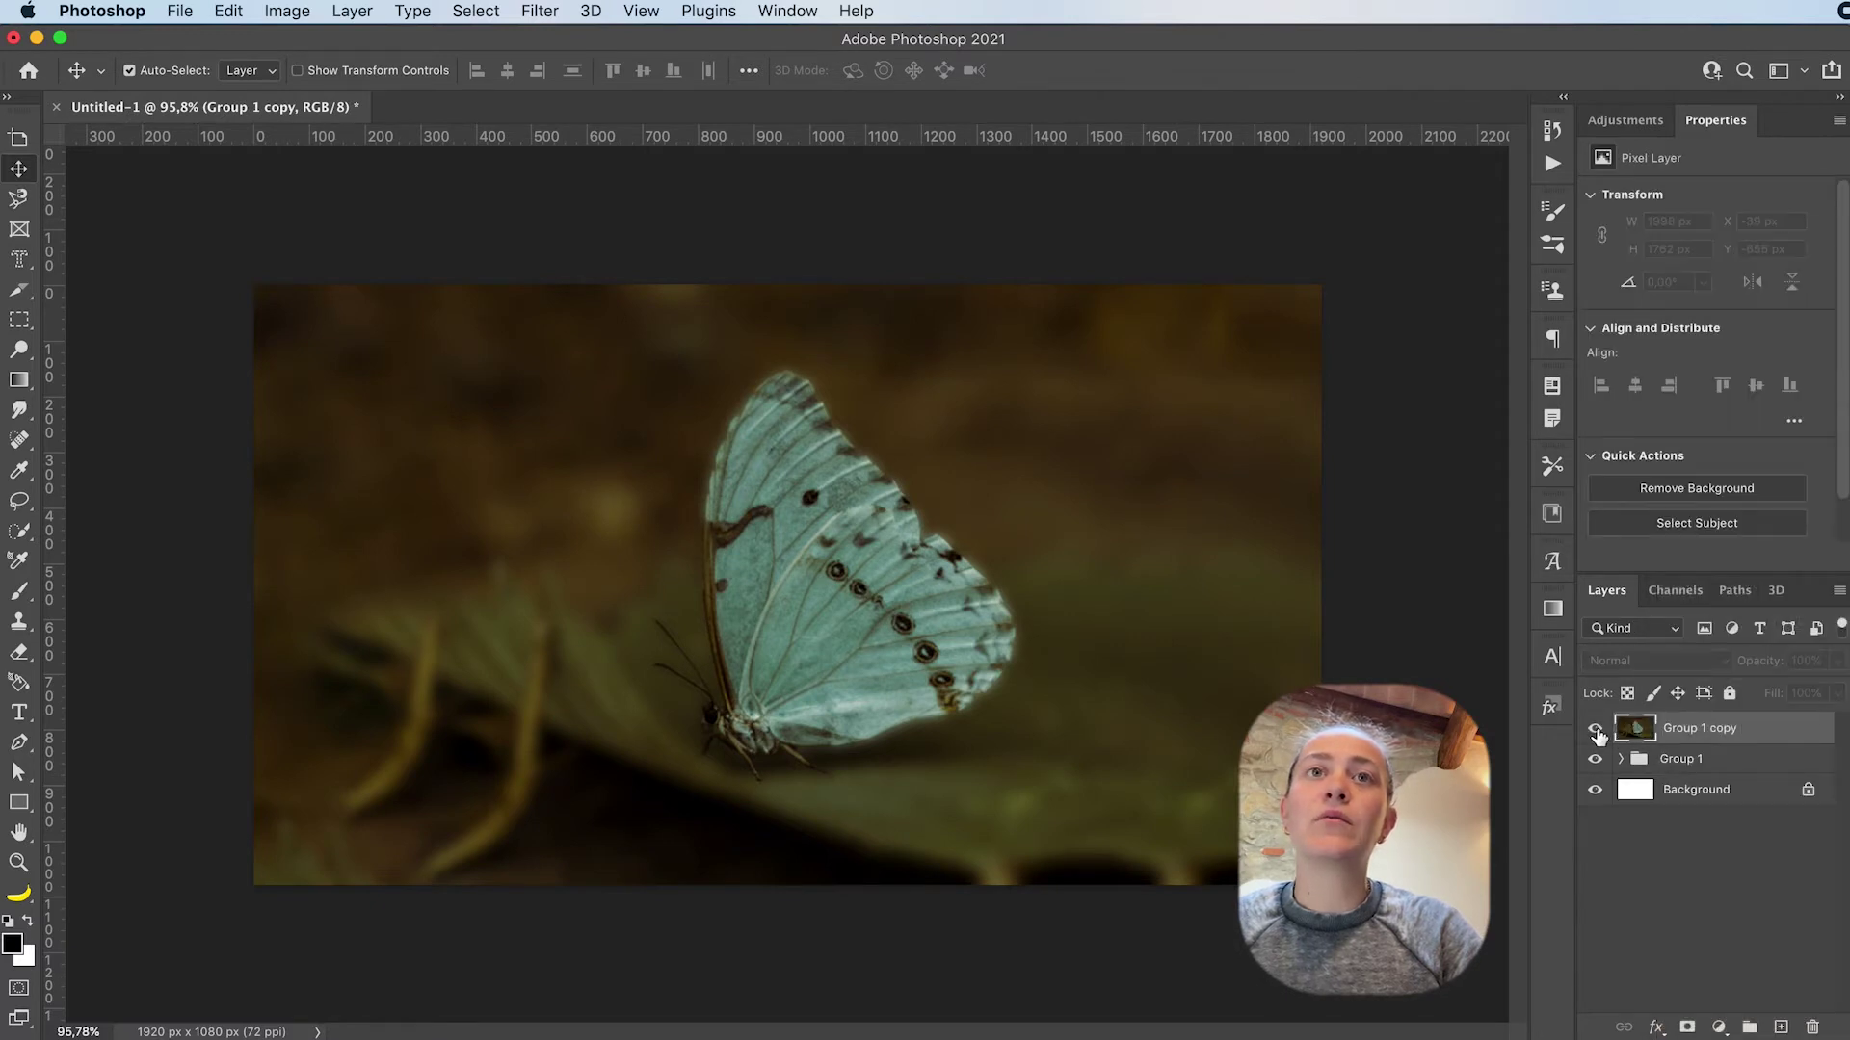
{"action": "left_click", "coordinate": [1596, 729]}
{"action": "left_click", "coordinate": [1596, 760]}
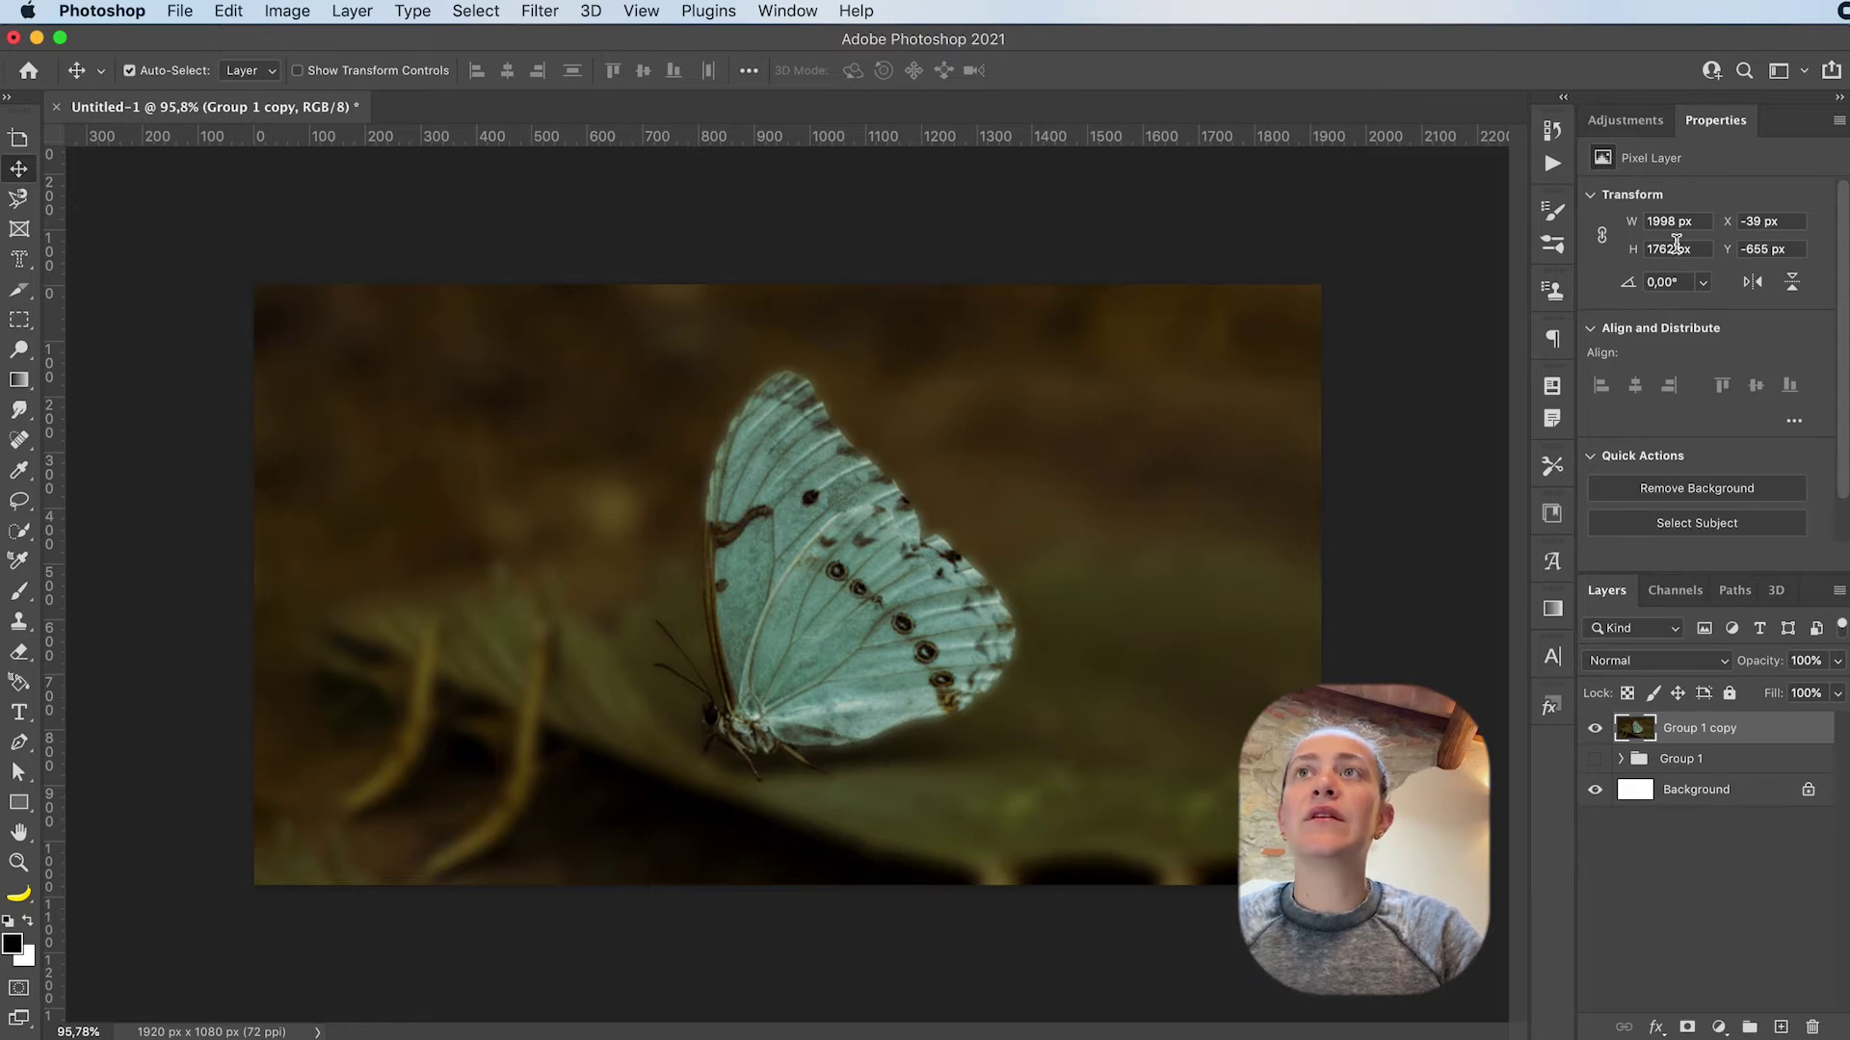
Add a Black & White adjustment layer and lower the Reds slider to darken reds
{"action": "left_click", "coordinate": [1648, 123]}
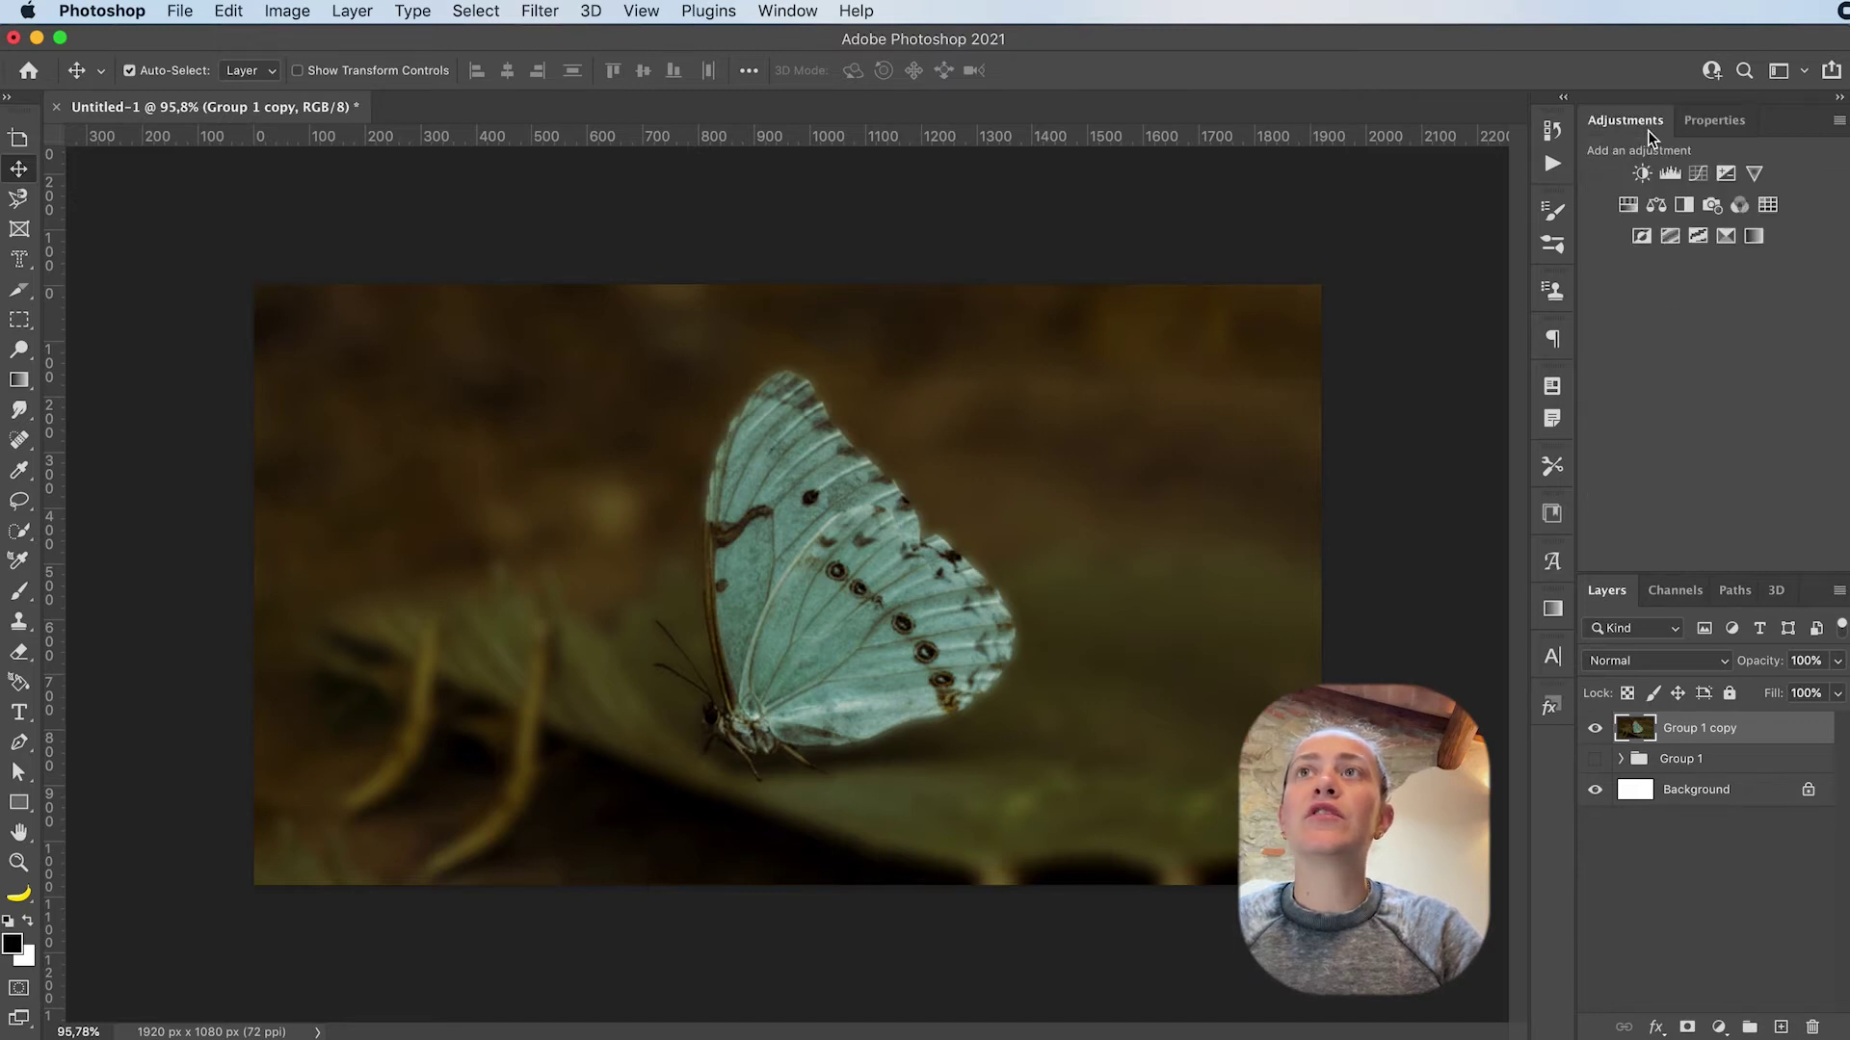
{"action": "left_click", "coordinate": [1682, 205]}
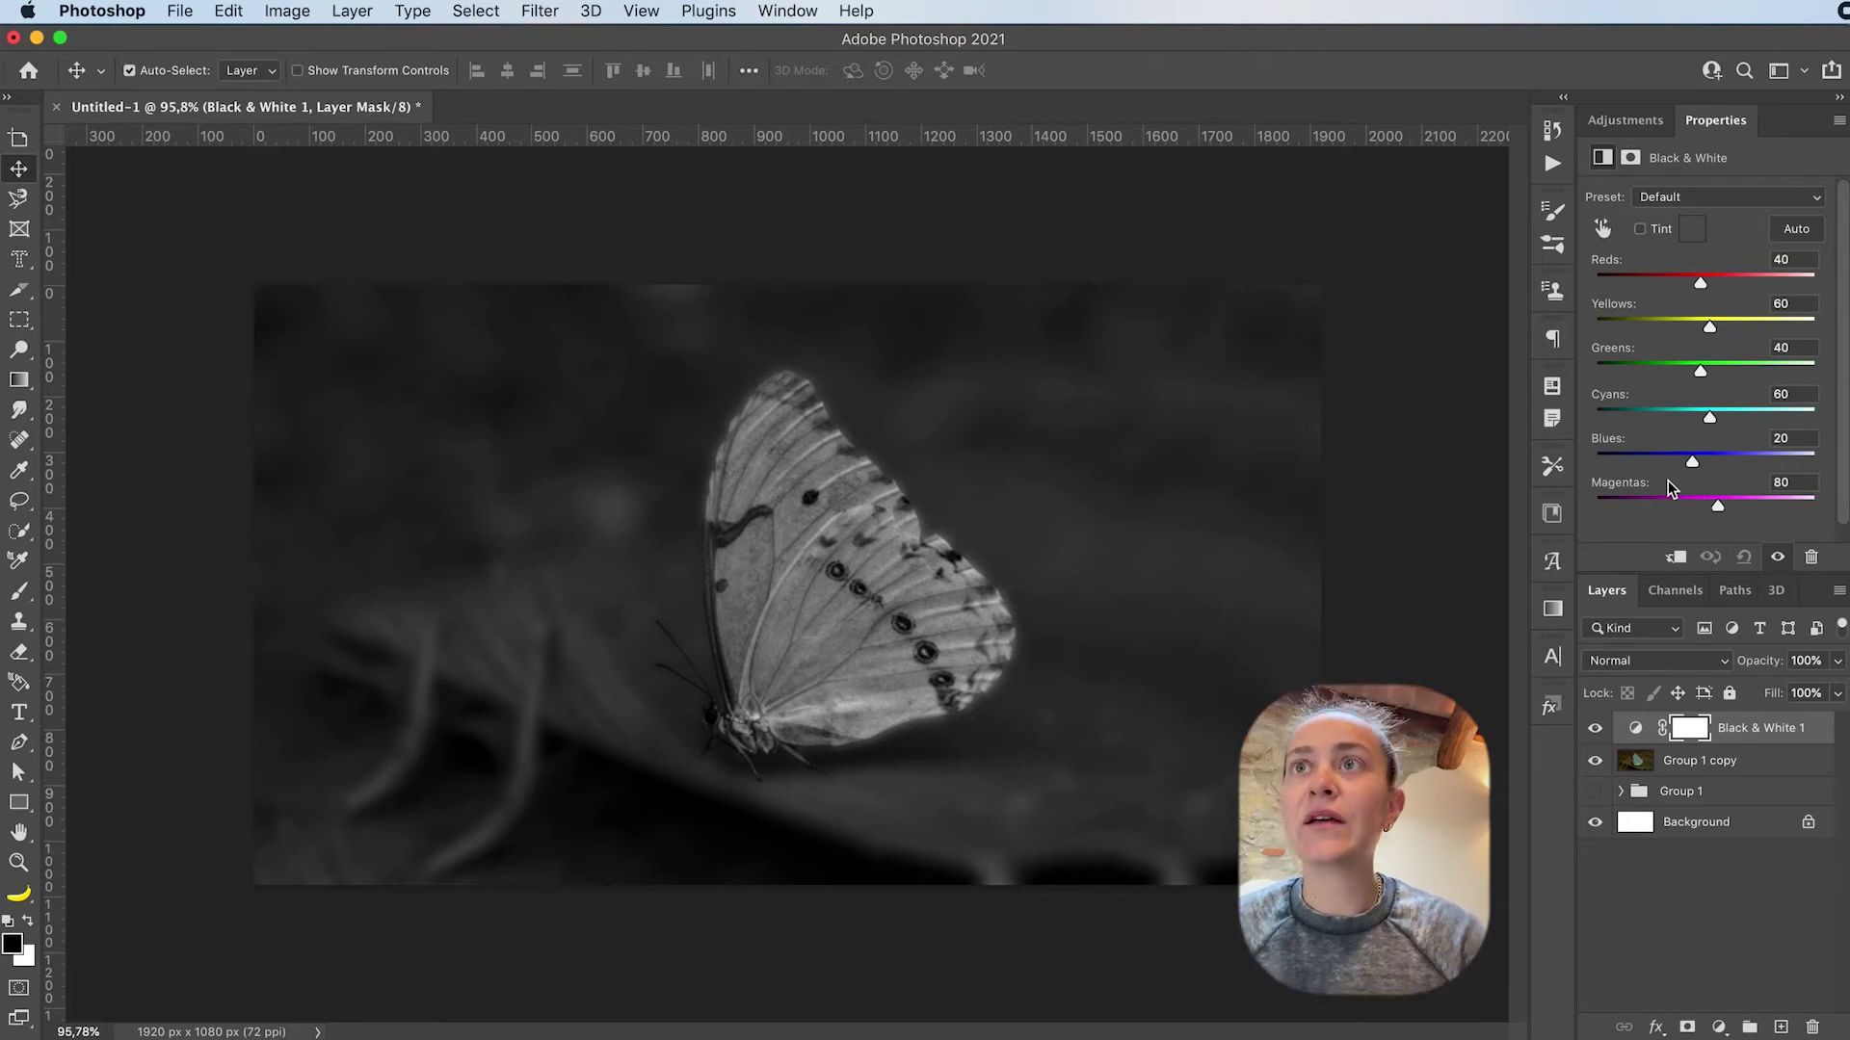
{"action": "left_click_drag", "start_coordinate": [1699, 283], "coordinate": [1724, 503]}
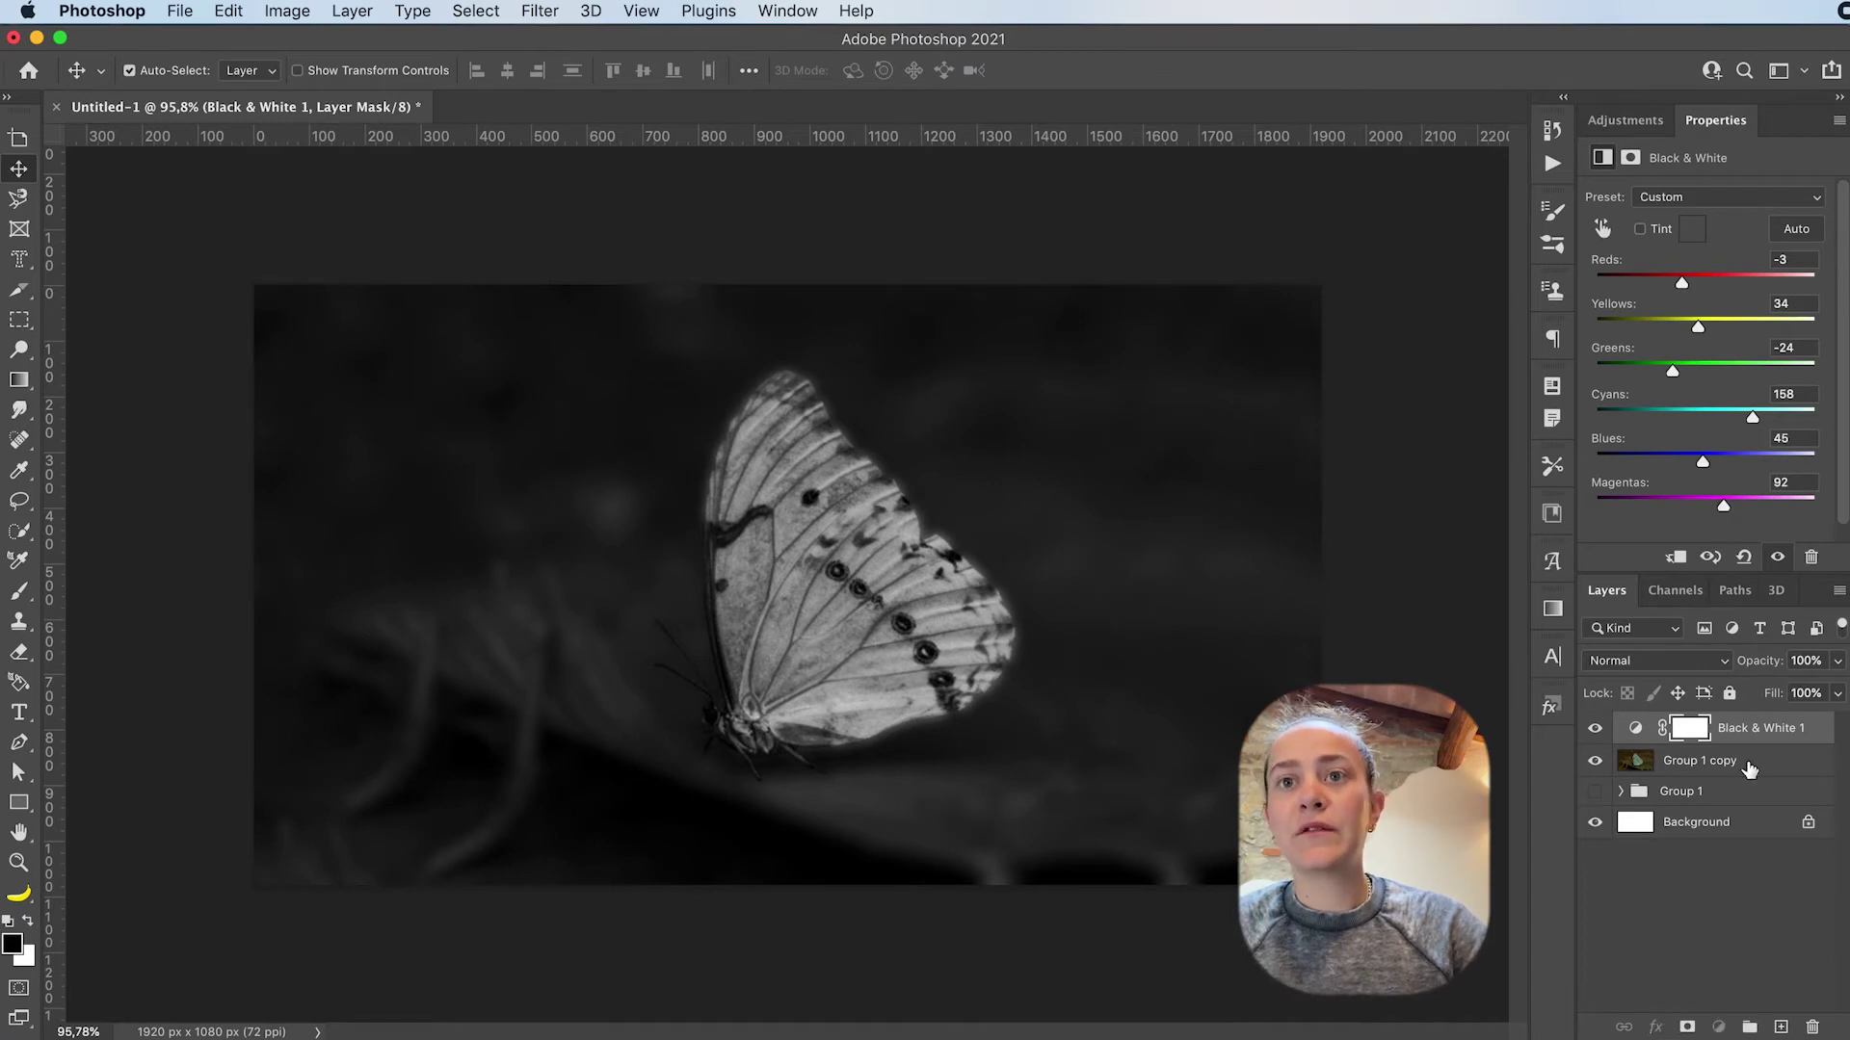
Group the Black & White adjustment with Group 1 copy as Group 2, merge a duplicate, and hide Group 2
{"action": "left_click", "coordinate": [1749, 761], "text": "shift"}
{"action": "key", "text": "super+g"}
{"action": "key", "text": "super+j"}
{"action": "right_click", "coordinate": [1685, 815]}
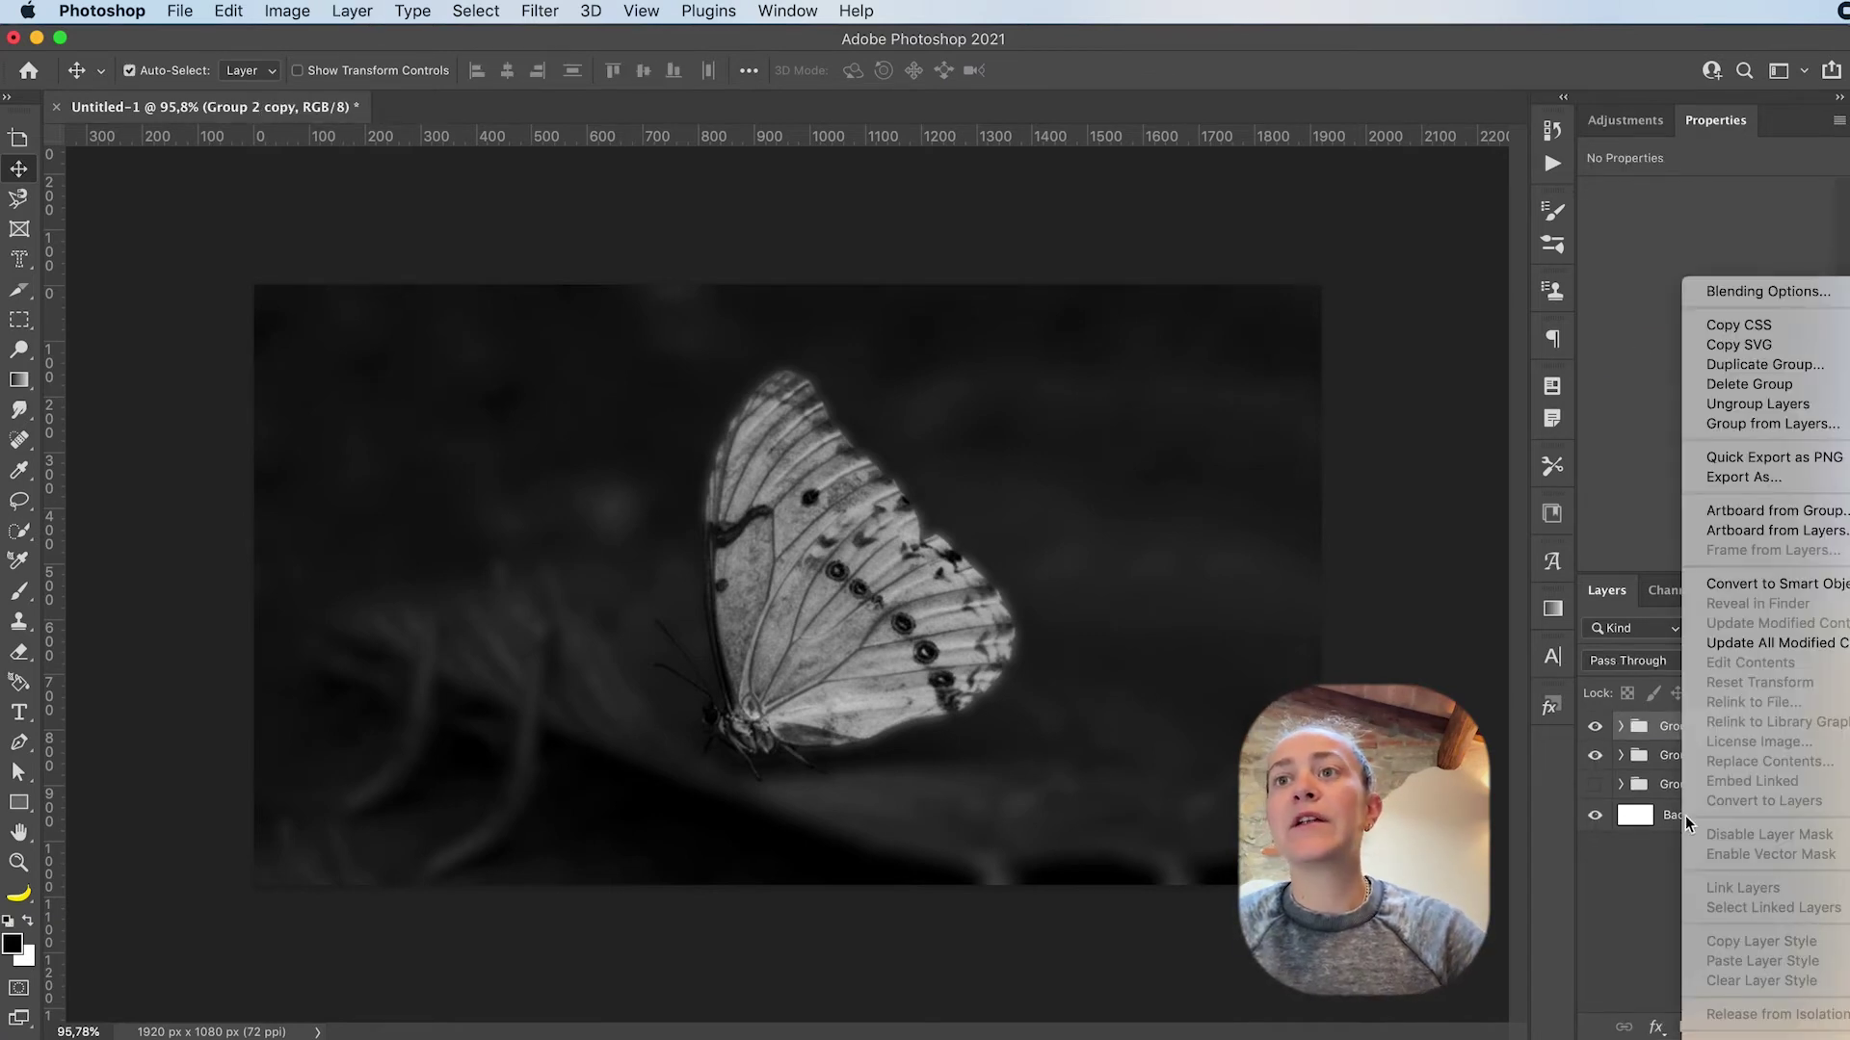
{"action": "key", "text": "super+e"}
{"action": "left_click", "coordinate": [1595, 758]}
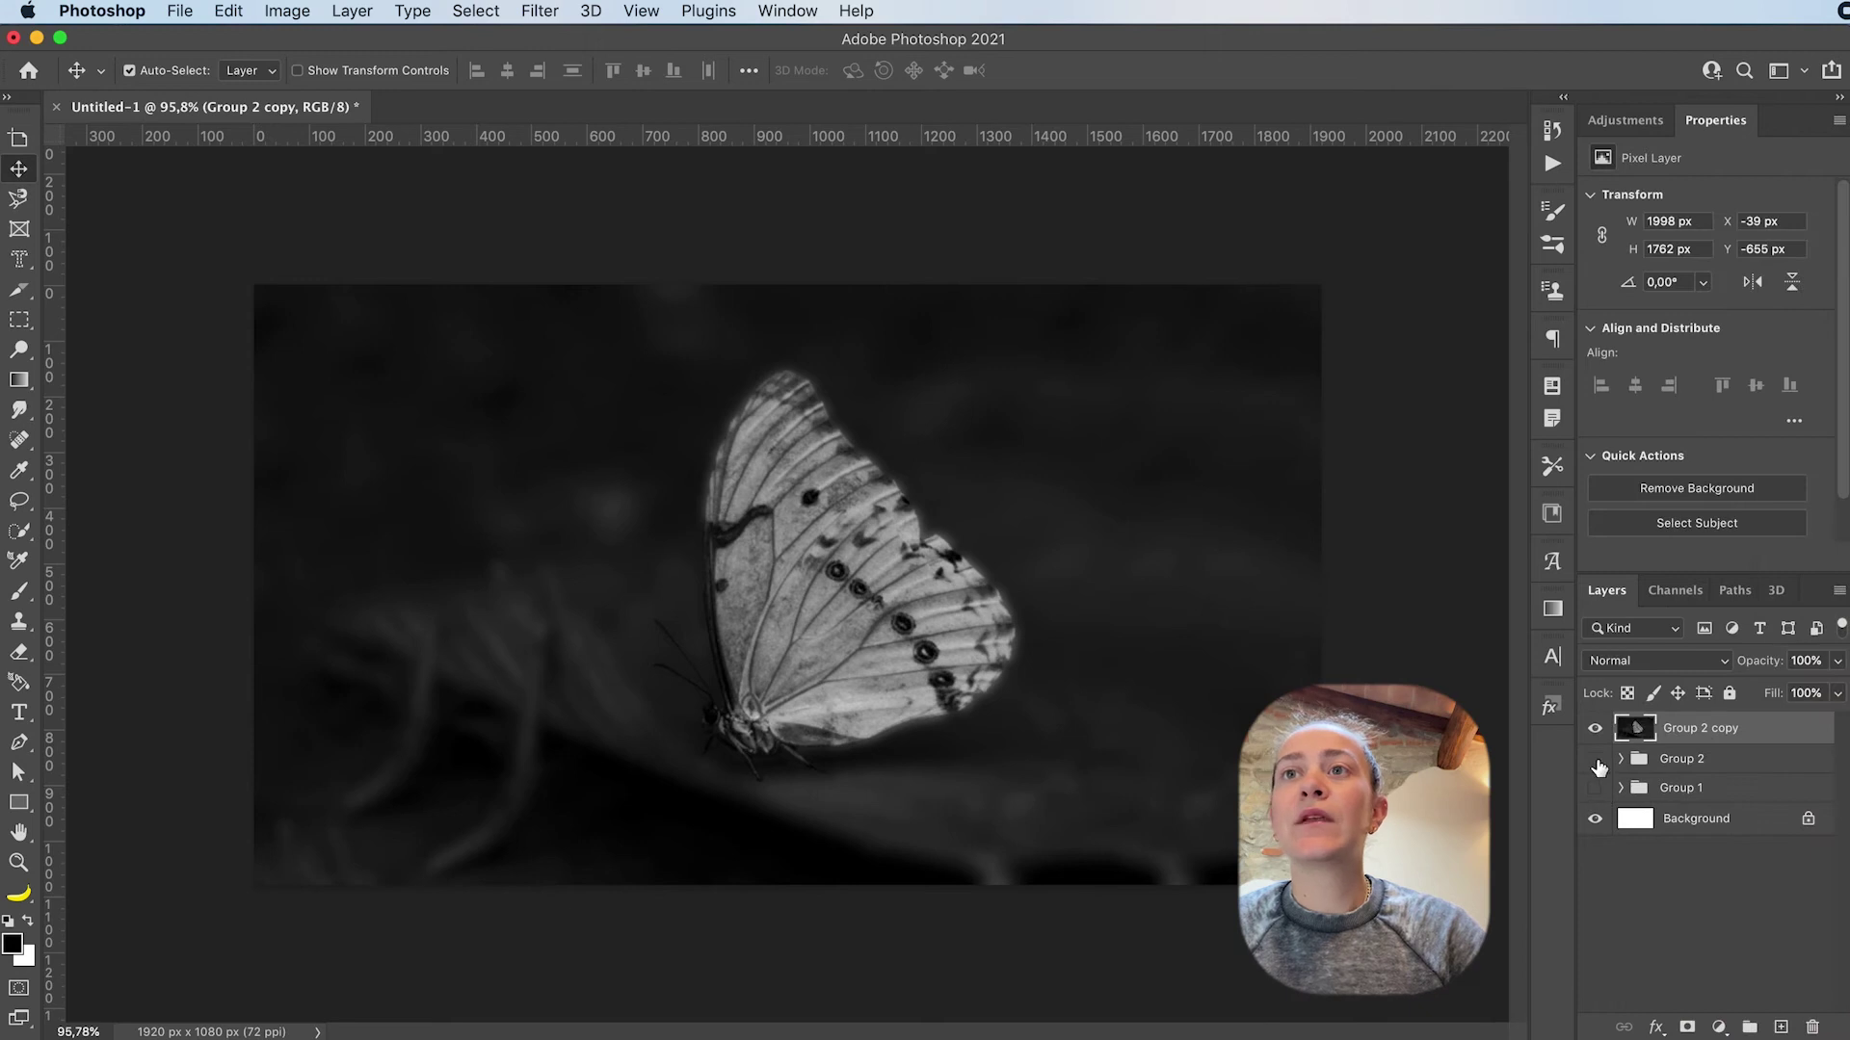
Darken the image edges with soft black brush strokes at 20% opacity
{"action": "key", "text": "b"}
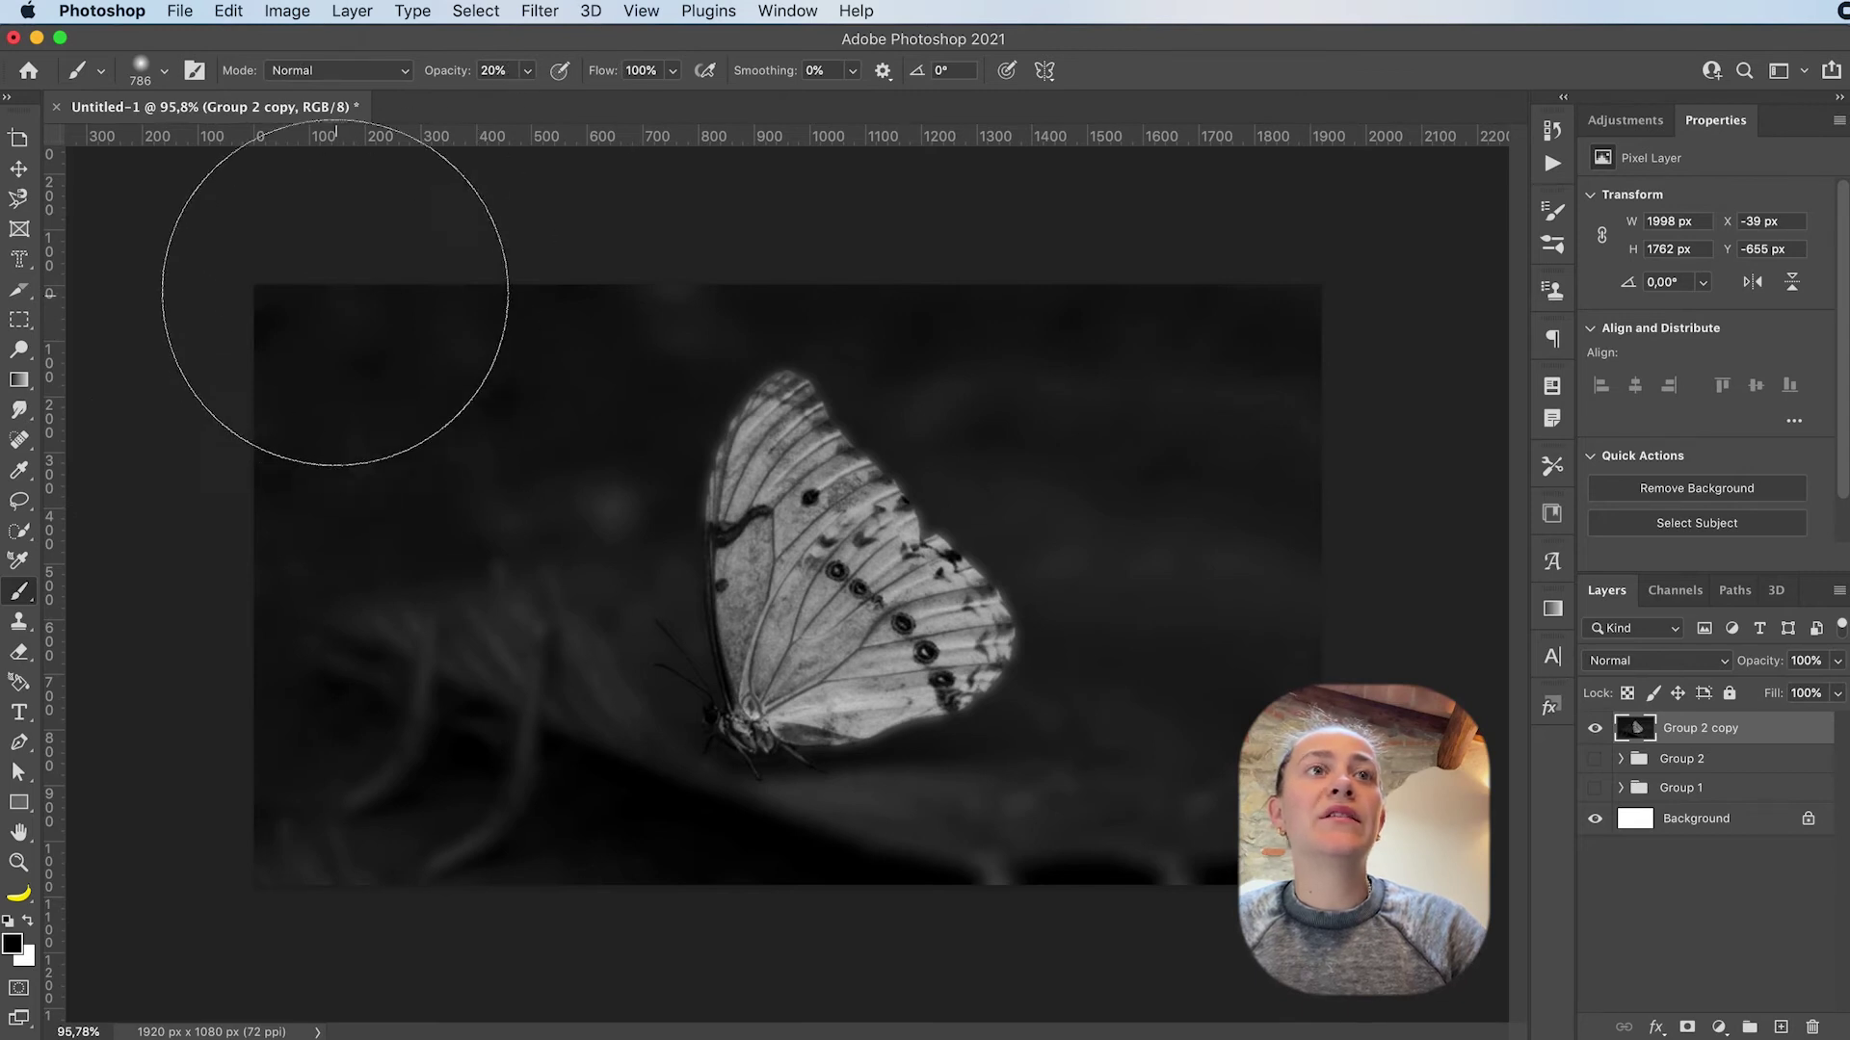
{"action": "mouse_move", "coordinate": [330, 280]}
{"action": "left_mouse_down"}
{"action": "mouse_move", "coordinate": [271, 815]}
{"action": "mouse_move", "coordinate": [304, 587]}
{"action": "mouse_move", "coordinate": [369, 756]}
{"action": "mouse_move", "coordinate": [260, 424]}
{"action": "mouse_move", "coordinate": [556, 924]}
{"action": "mouse_move", "coordinate": [396, 283]}
{"action": "mouse_move", "coordinate": [465, 977]}
{"action": "mouse_move", "coordinate": [422, 967]}
{"action": "mouse_move", "coordinate": [255, 215]}
{"action": "mouse_move", "coordinate": [371, 680]}
{"action": "mouse_move", "coordinate": [490, 995]}
{"action": "mouse_move", "coordinate": [460, 975]}
{"action": "mouse_move", "coordinate": [274, 346]}
{"action": "mouse_move", "coordinate": [286, 267]}
{"action": "mouse_move", "coordinate": [270, 744]}
{"action": "mouse_move", "coordinate": [361, 961]}
{"action": "mouse_move", "coordinate": [380, 945]}
{"action": "mouse_move", "coordinate": [339, 373]}
{"action": "mouse_move", "coordinate": [407, 286]}
{"action": "mouse_move", "coordinate": [1073, 274]}
{"action": "mouse_move", "coordinate": [1403, 947]}
{"action": "mouse_move", "coordinate": [1333, 765]}
{"action": "mouse_move", "coordinate": [1283, 324]}
{"action": "mouse_move", "coordinate": [878, 941]}
{"action": "mouse_move", "coordinate": [1331, 804]}
{"action": "mouse_move", "coordinate": [1424, 718]}
{"action": "mouse_move", "coordinate": [1184, 1028]}
{"action": "mouse_move", "coordinate": [1444, 739]}
{"action": "mouse_move", "coordinate": [1358, 820]}
{"action": "mouse_move", "coordinate": [1083, 927]}
{"action": "mouse_move", "coordinate": [309, 957]}
{"action": "mouse_move", "coordinate": [1223, 930]}
{"action": "left_mouse_up"}
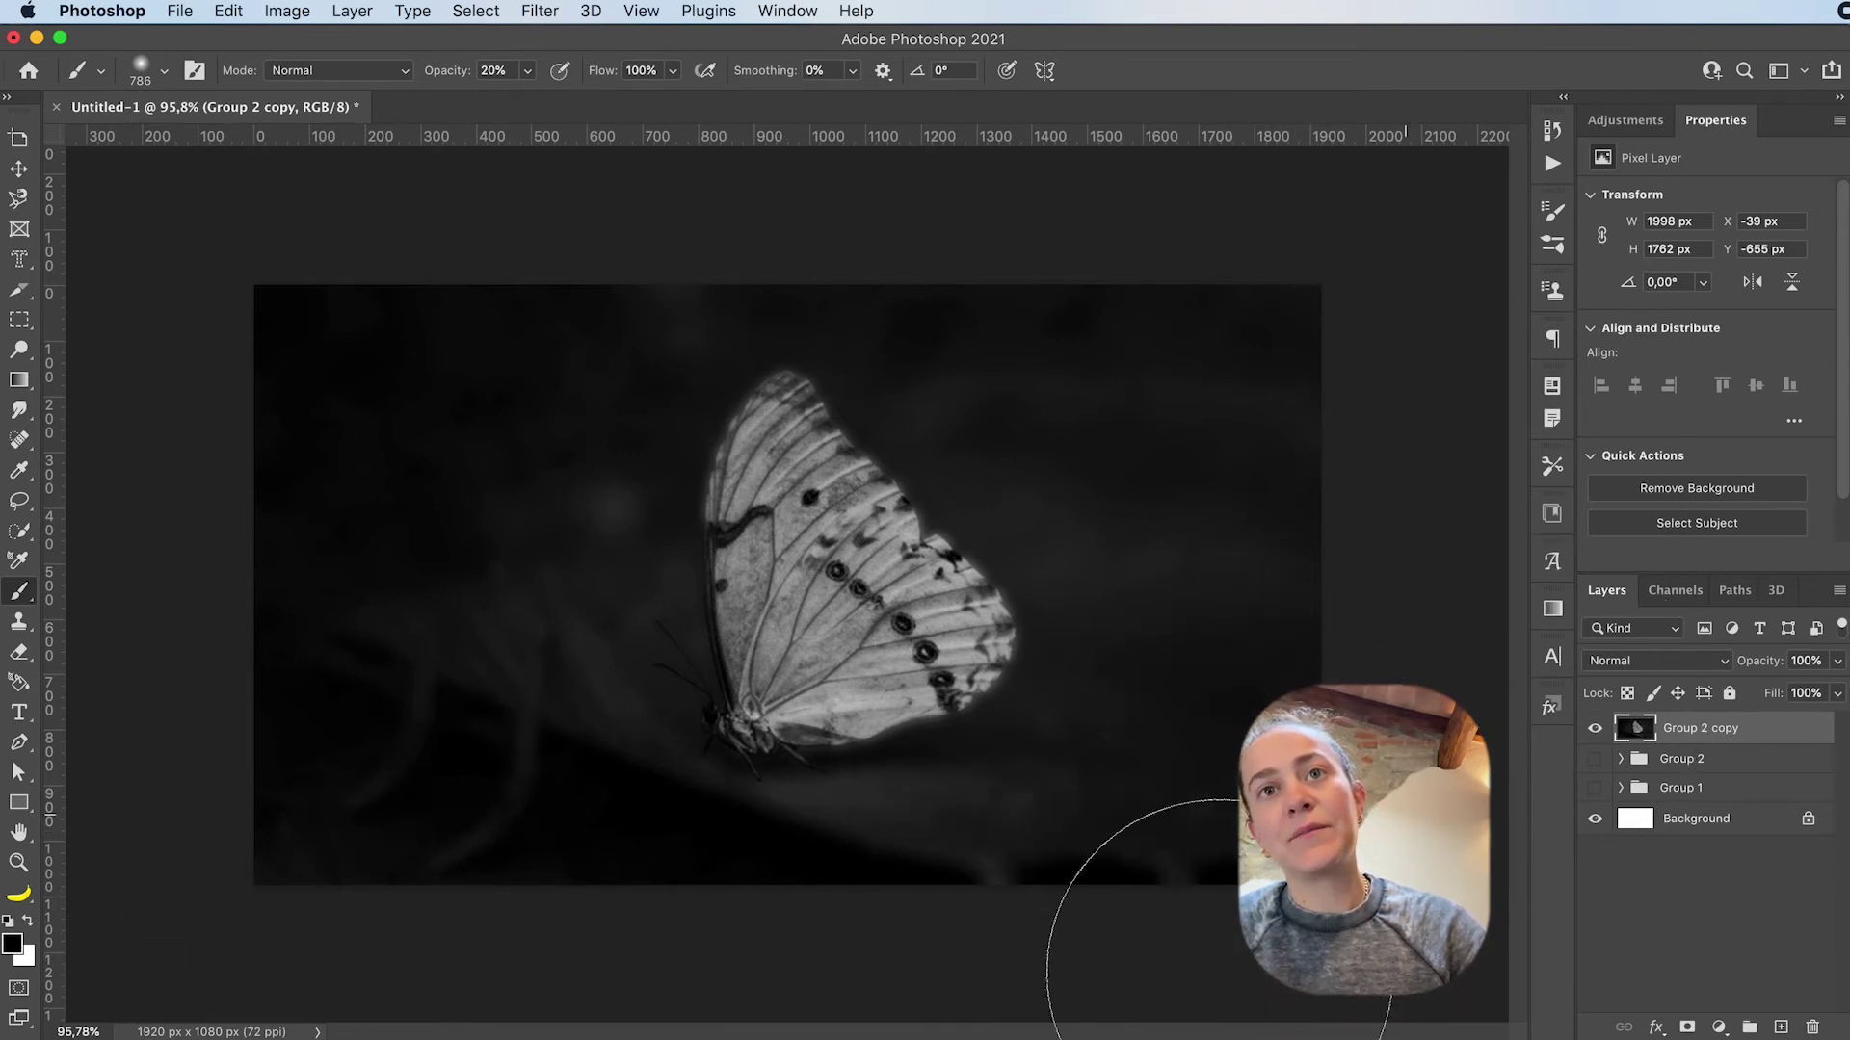
{"action": "key", "text": "v"}
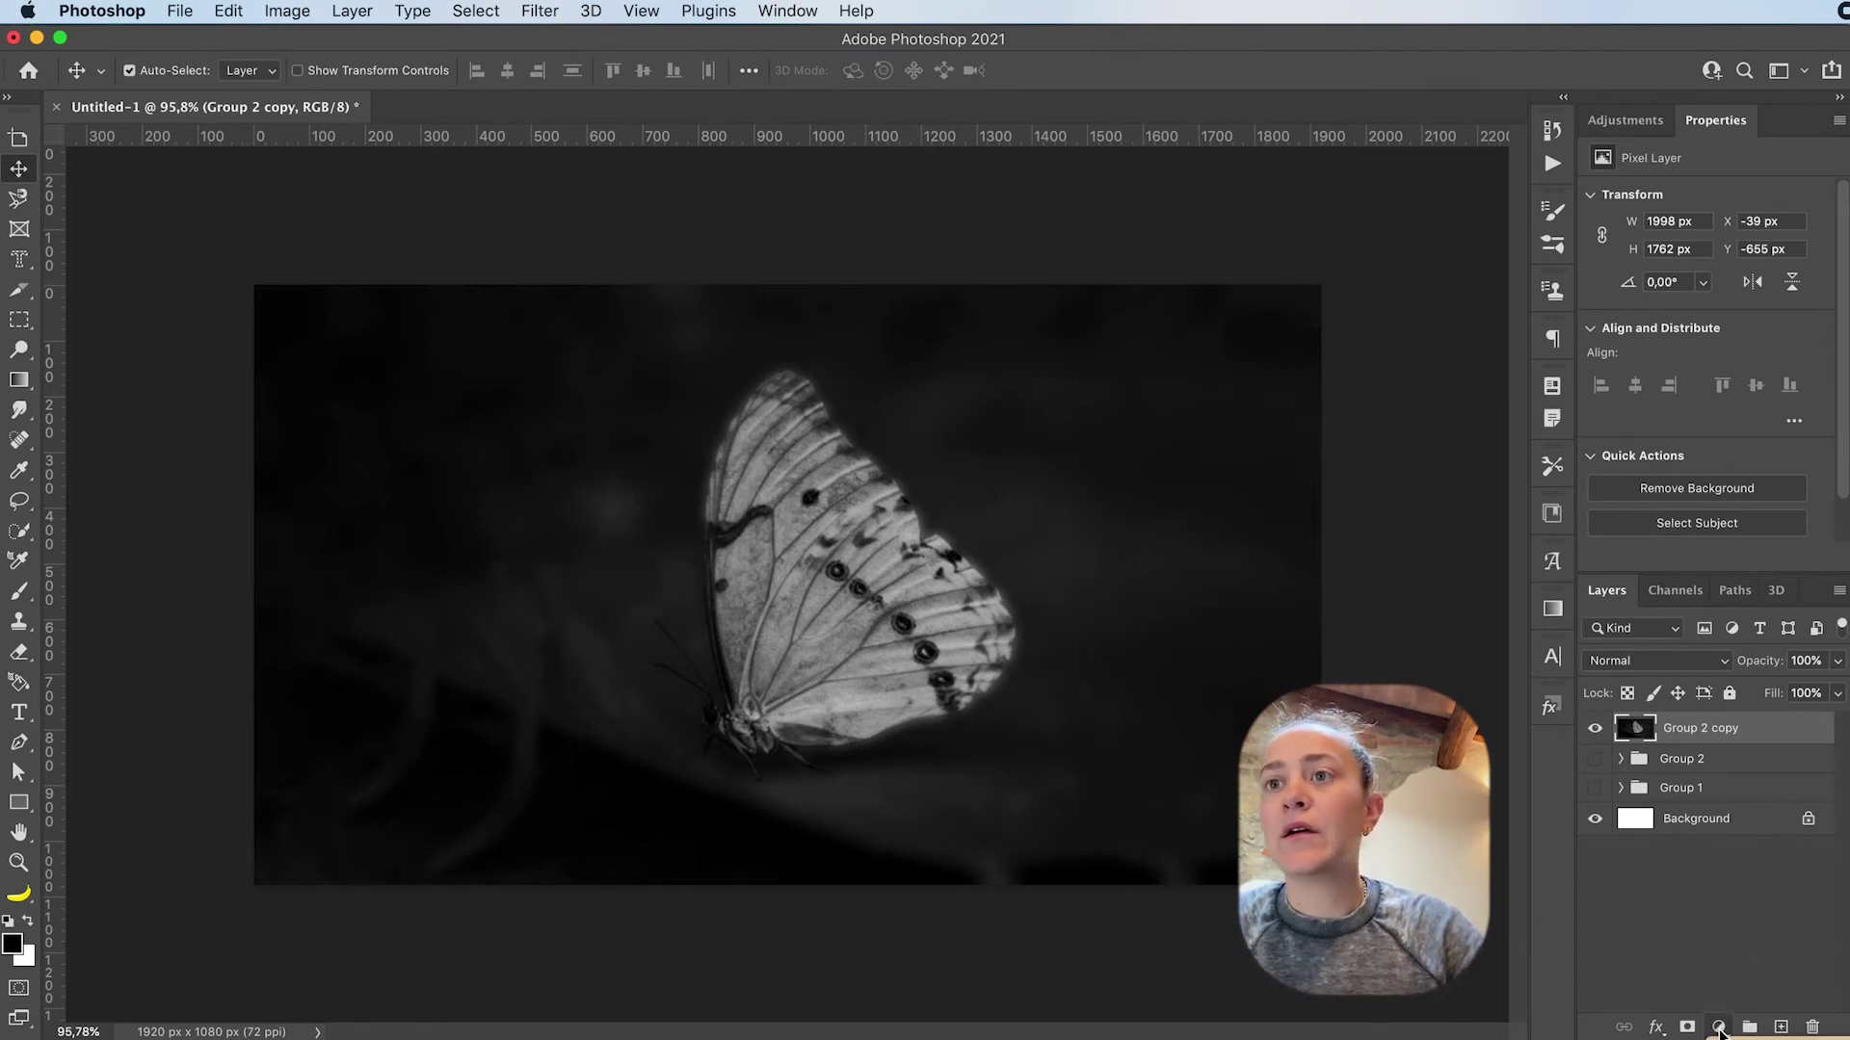
Add a Gradient Map 1 adjustment layer above Group 2 copy
{"action": "left_click", "coordinate": [1718, 1027]}
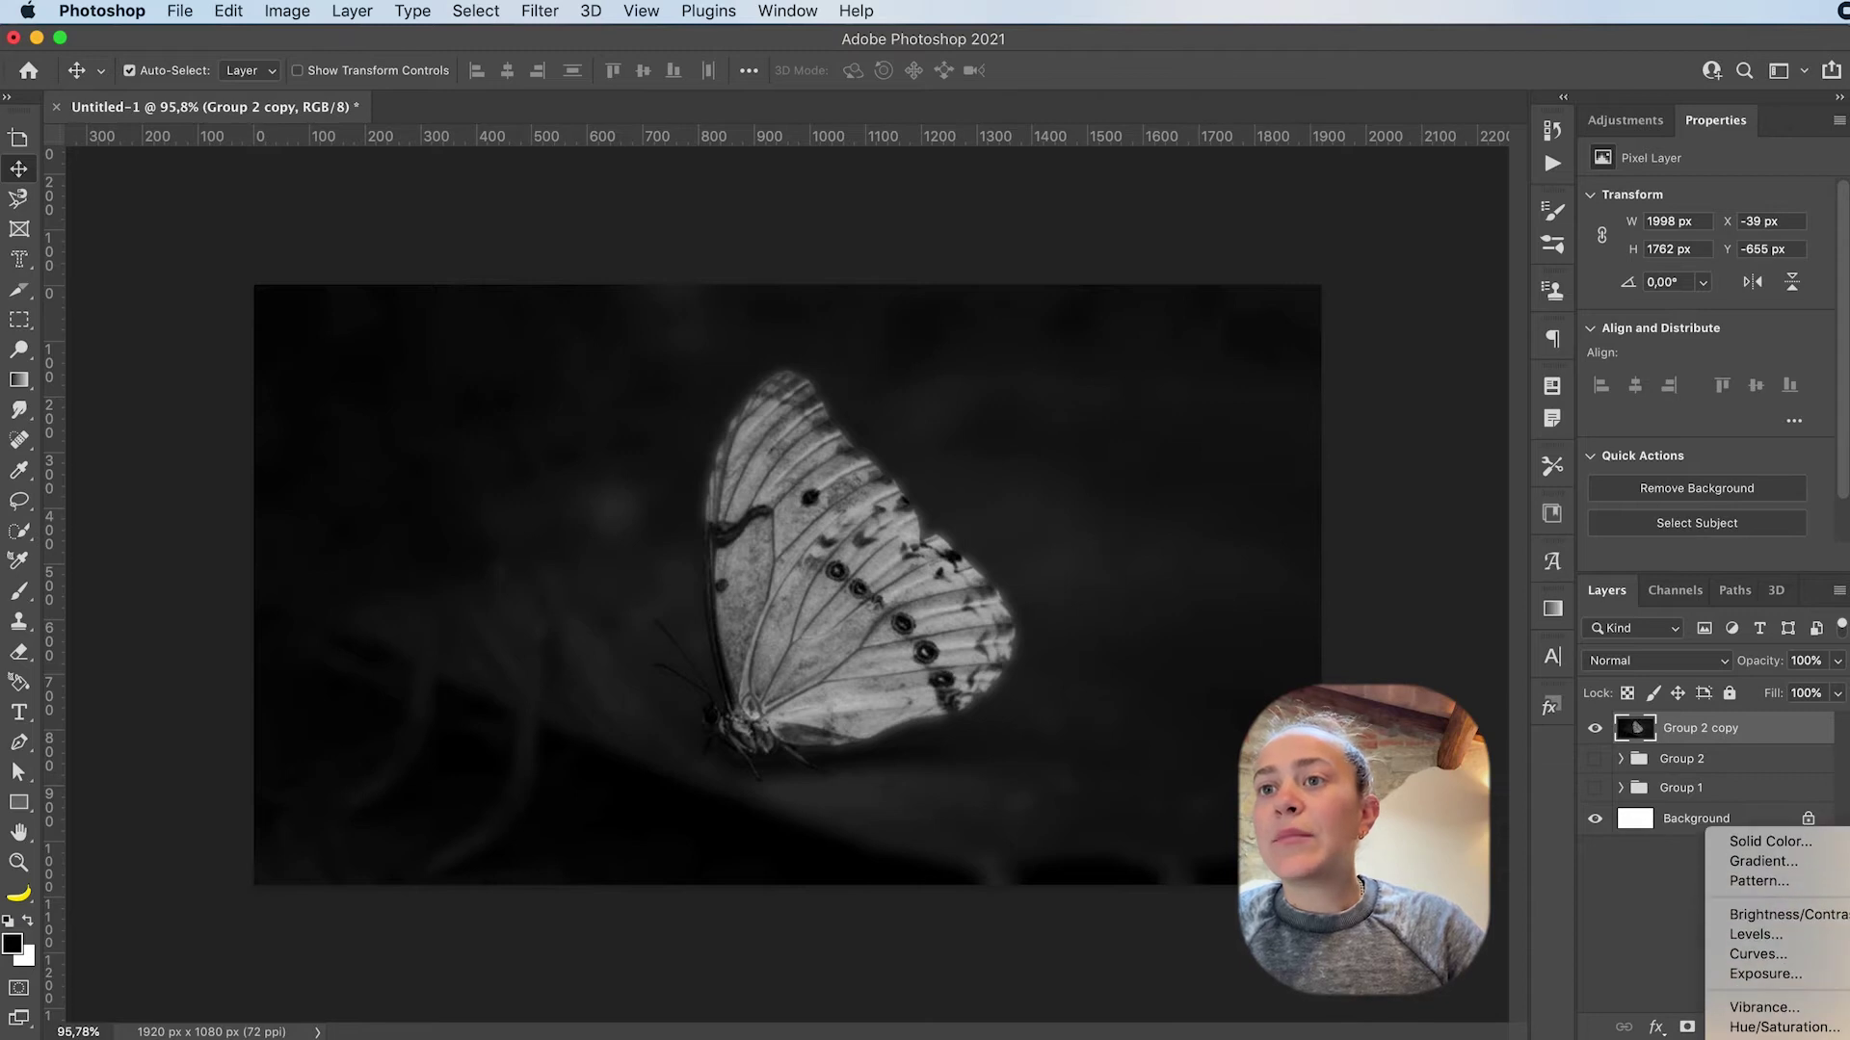
{"action": "left_click", "coordinate": [1686, 993]}
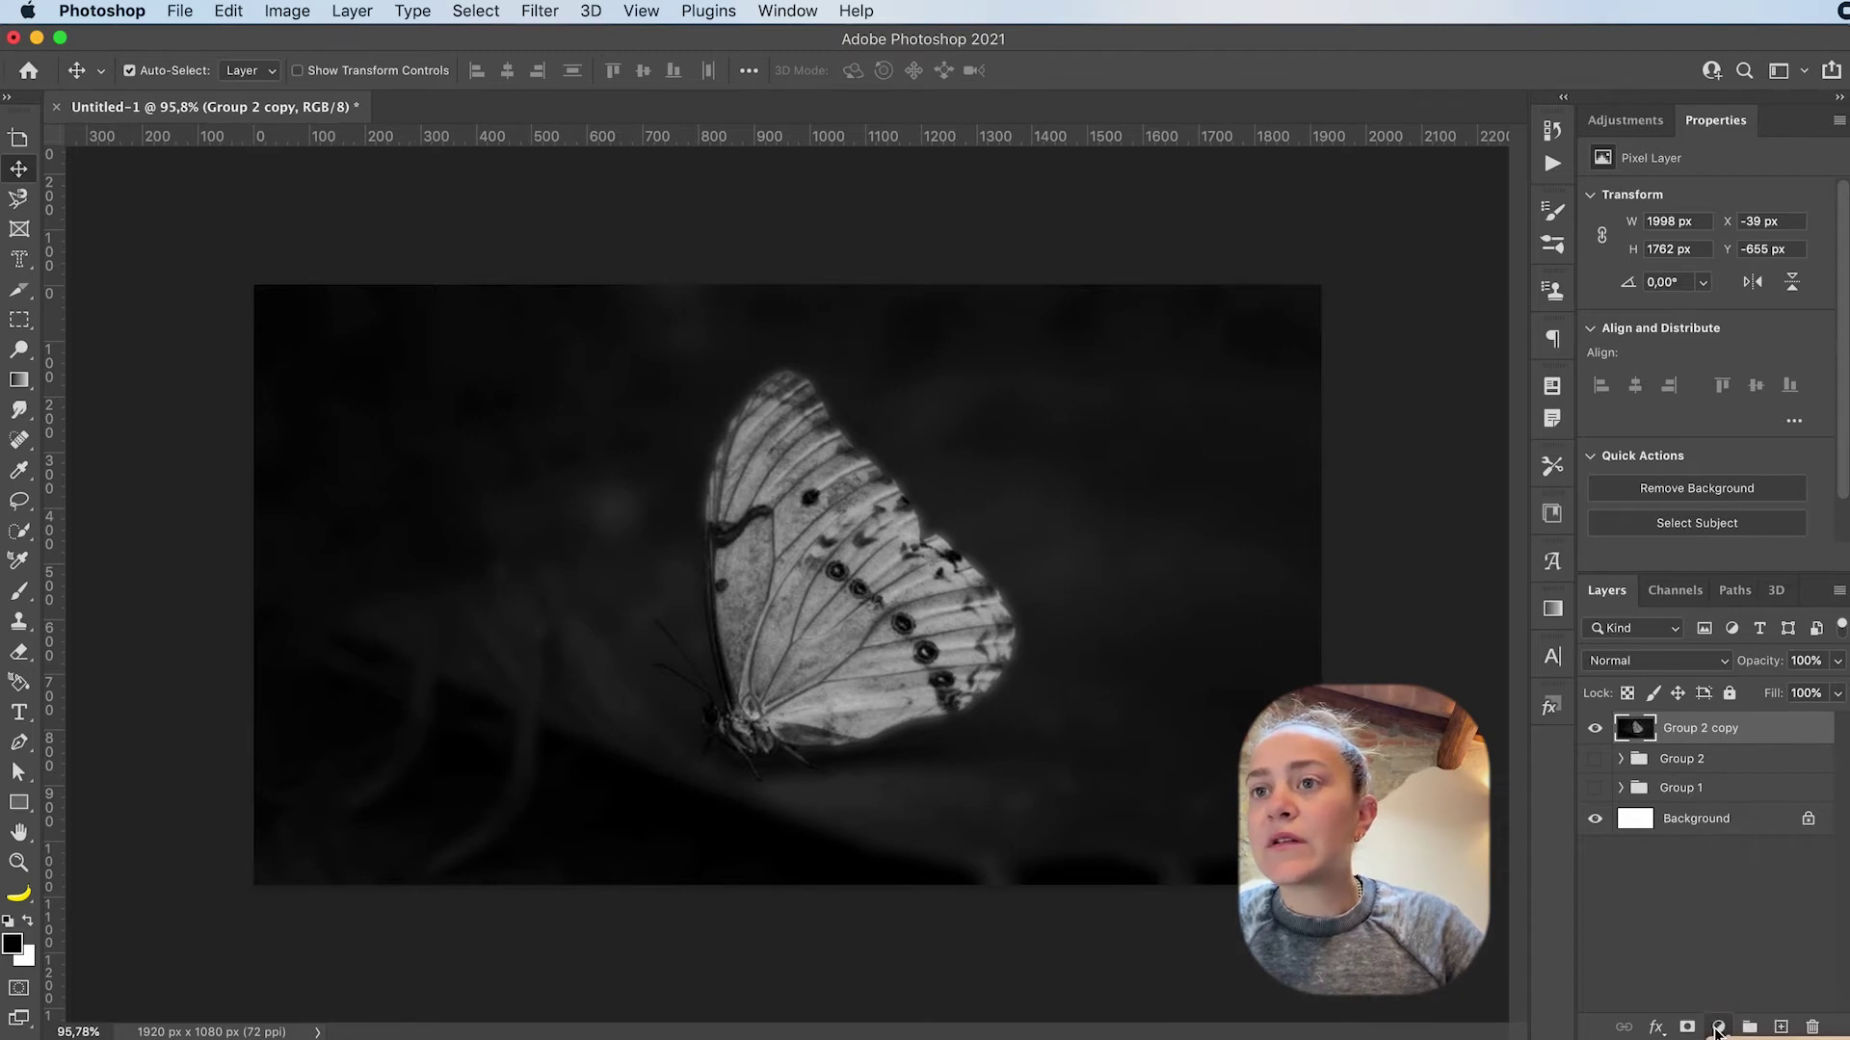
{"action": "left_click", "coordinate": [1717, 1029]}
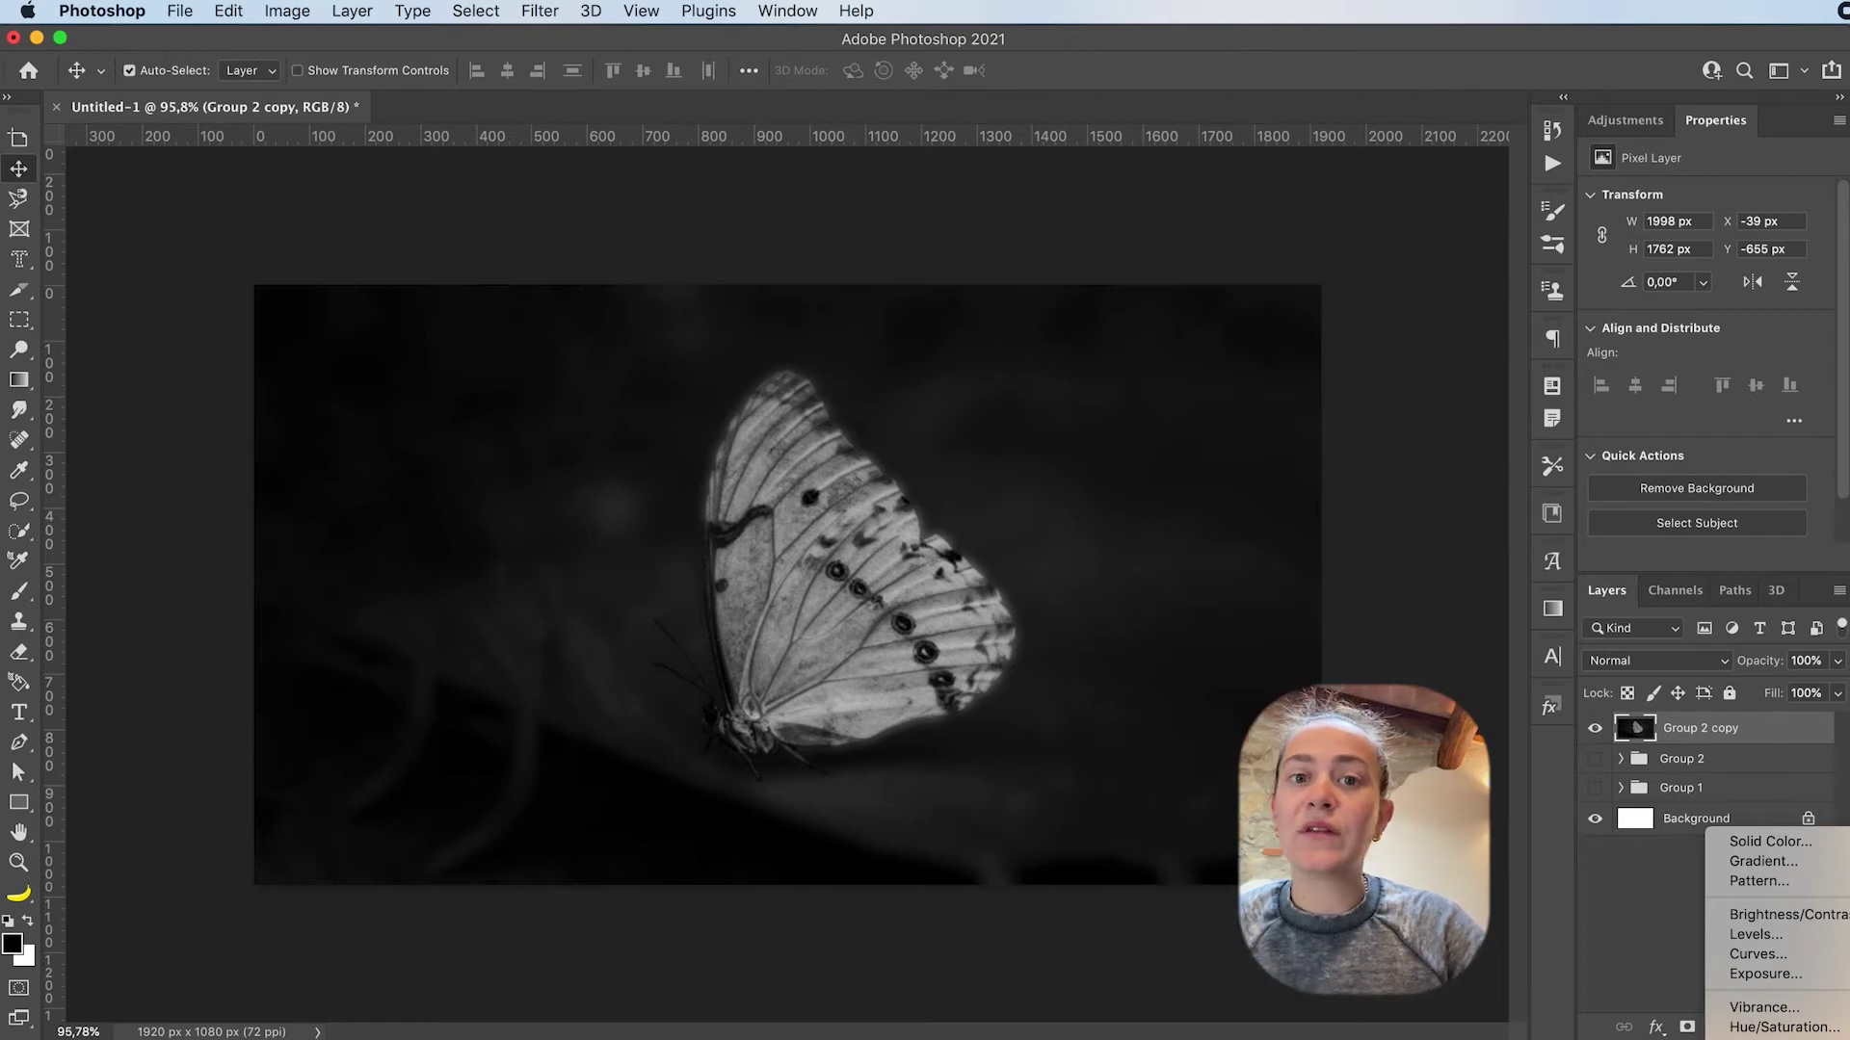
{"action": "left_click", "coordinate": [1773, 1021]}
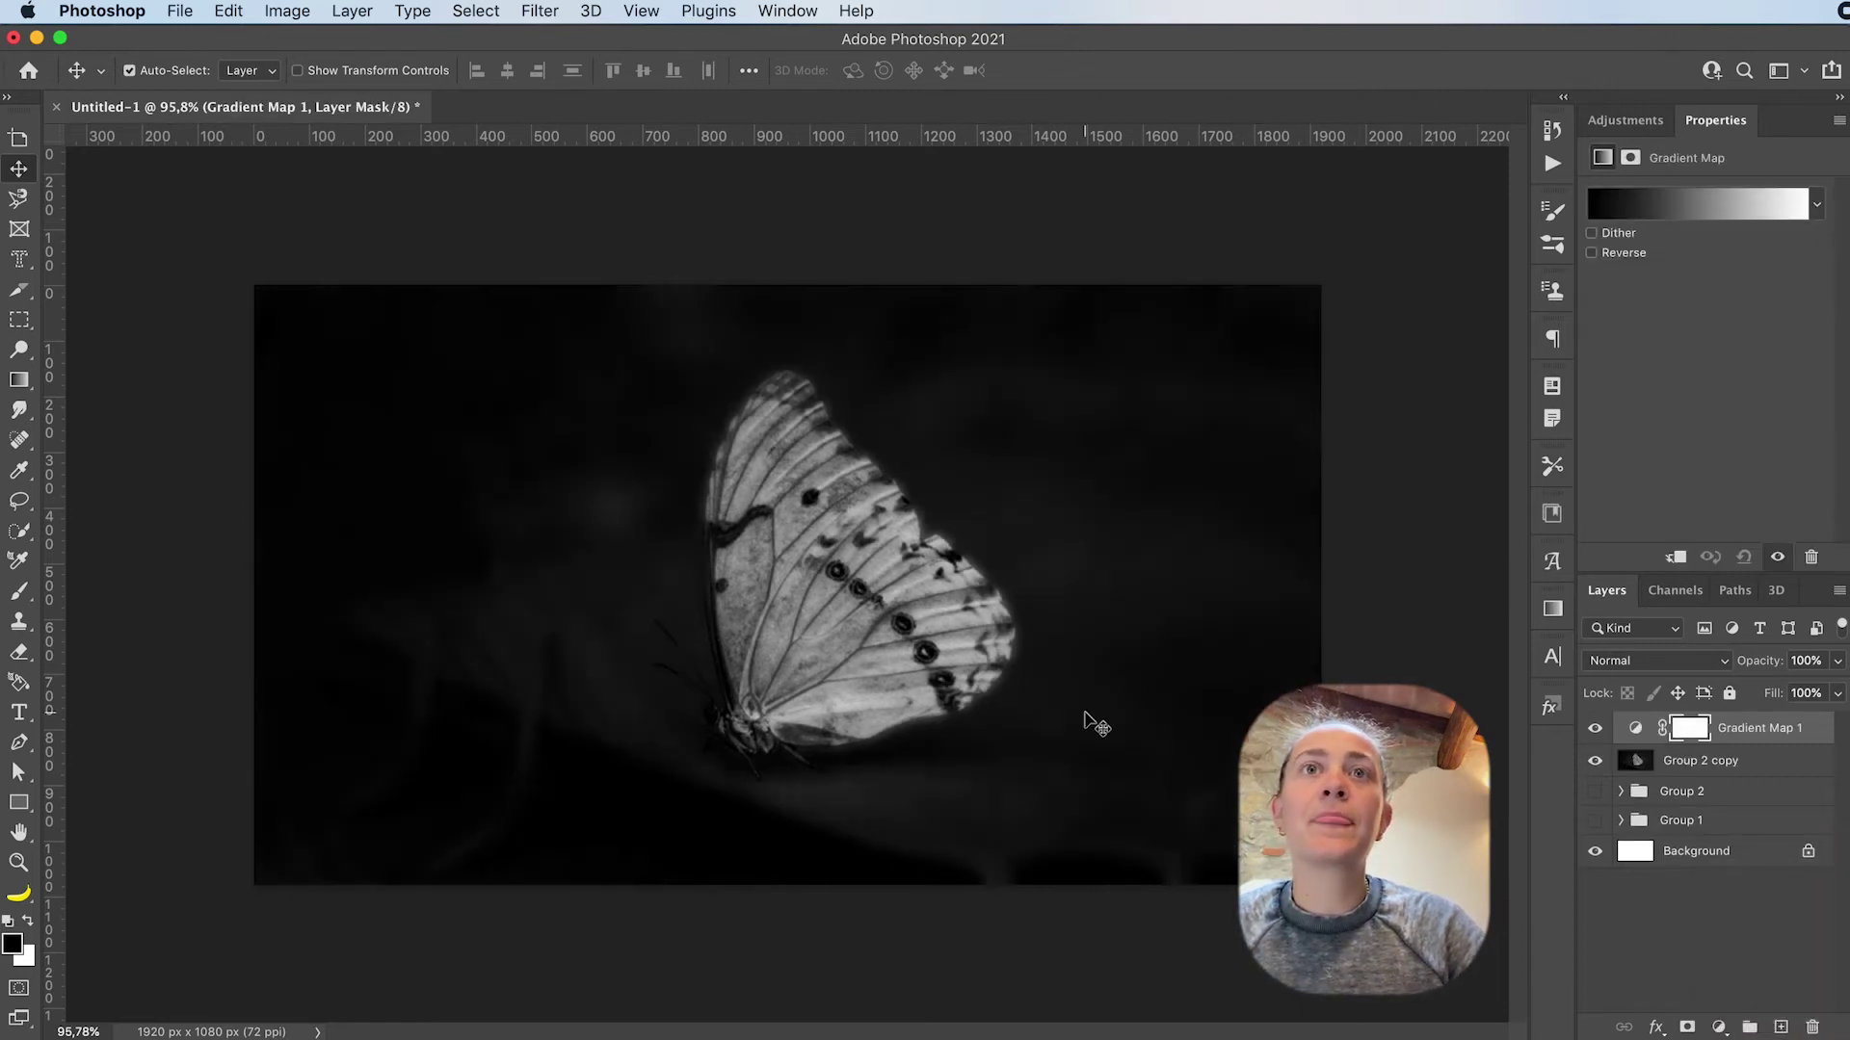
Open the gradient map's Gradient Editor, browse the presets, and select its black and white stops
{"action": "left_click", "coordinate": [1695, 213]}
{"action": "left_click_drag", "start_coordinate": [1287, 233], "coordinate": [1282, 161]}
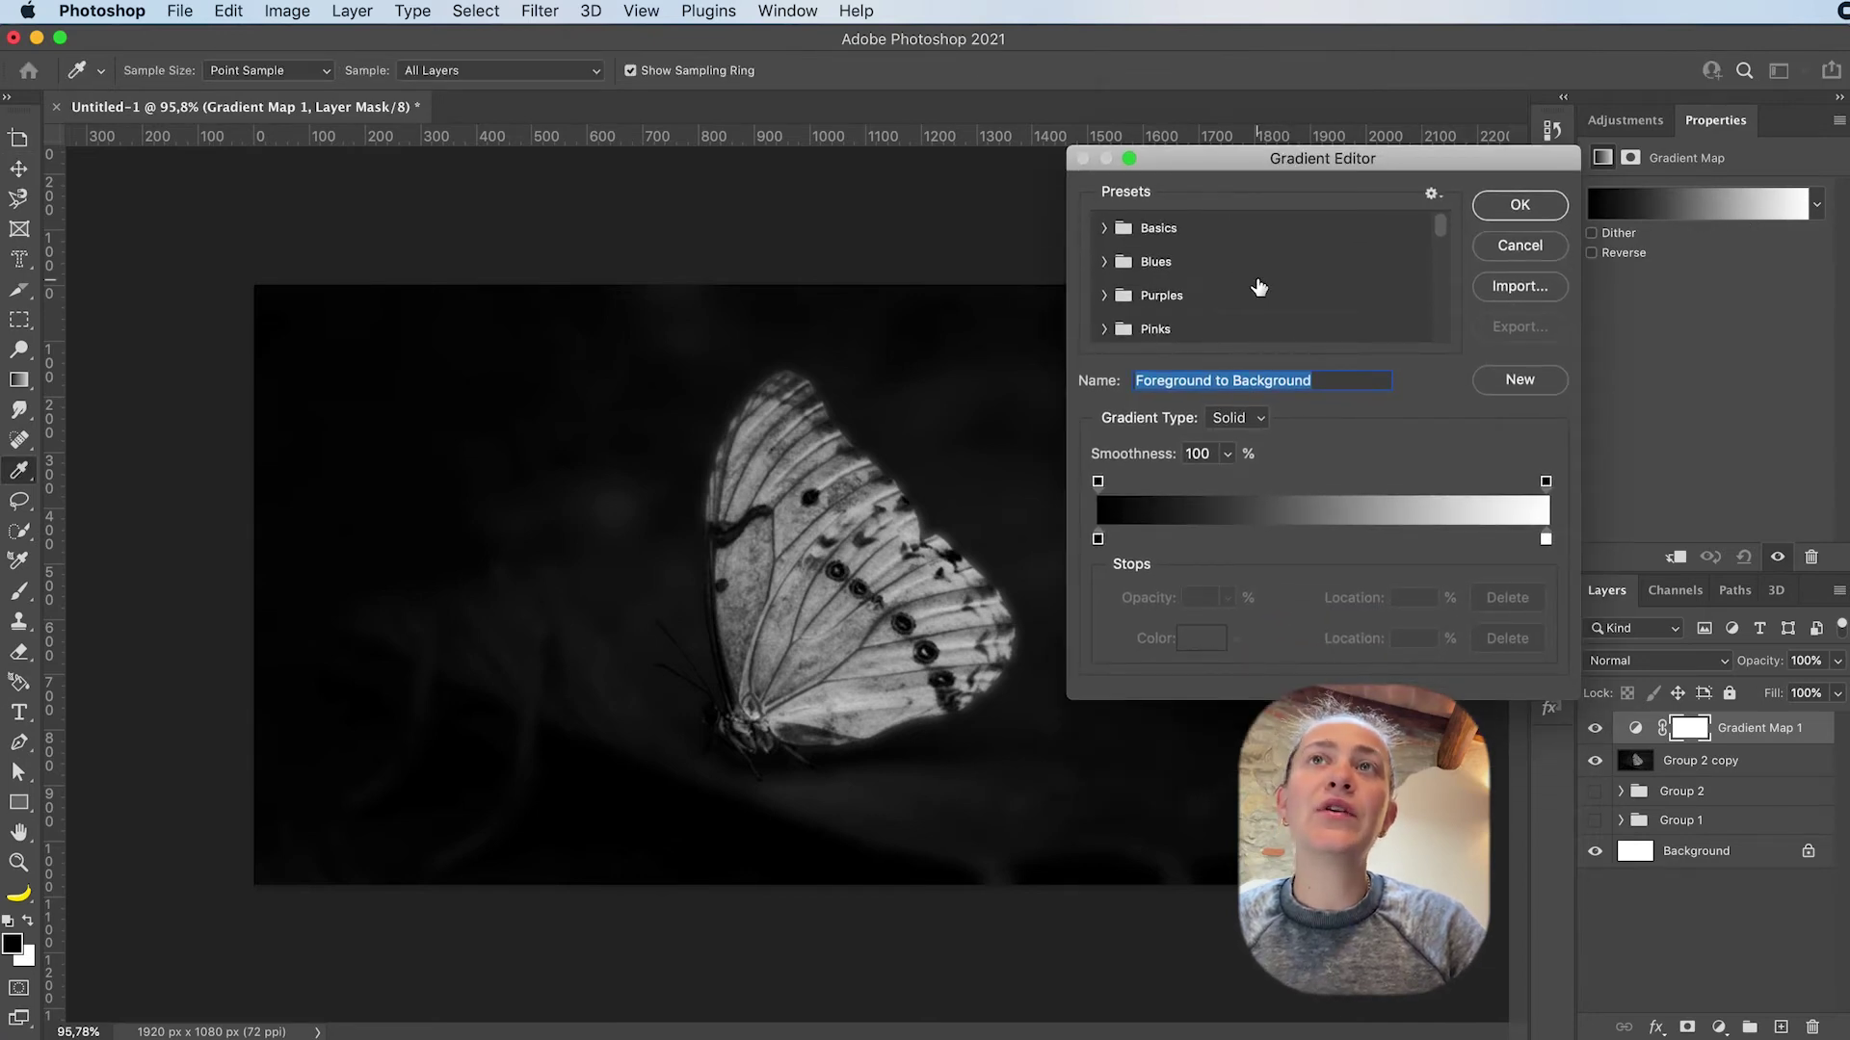
{"action": "left_click", "coordinate": [1104, 227]}
{"action": "left_click", "coordinate": [1104, 228]}
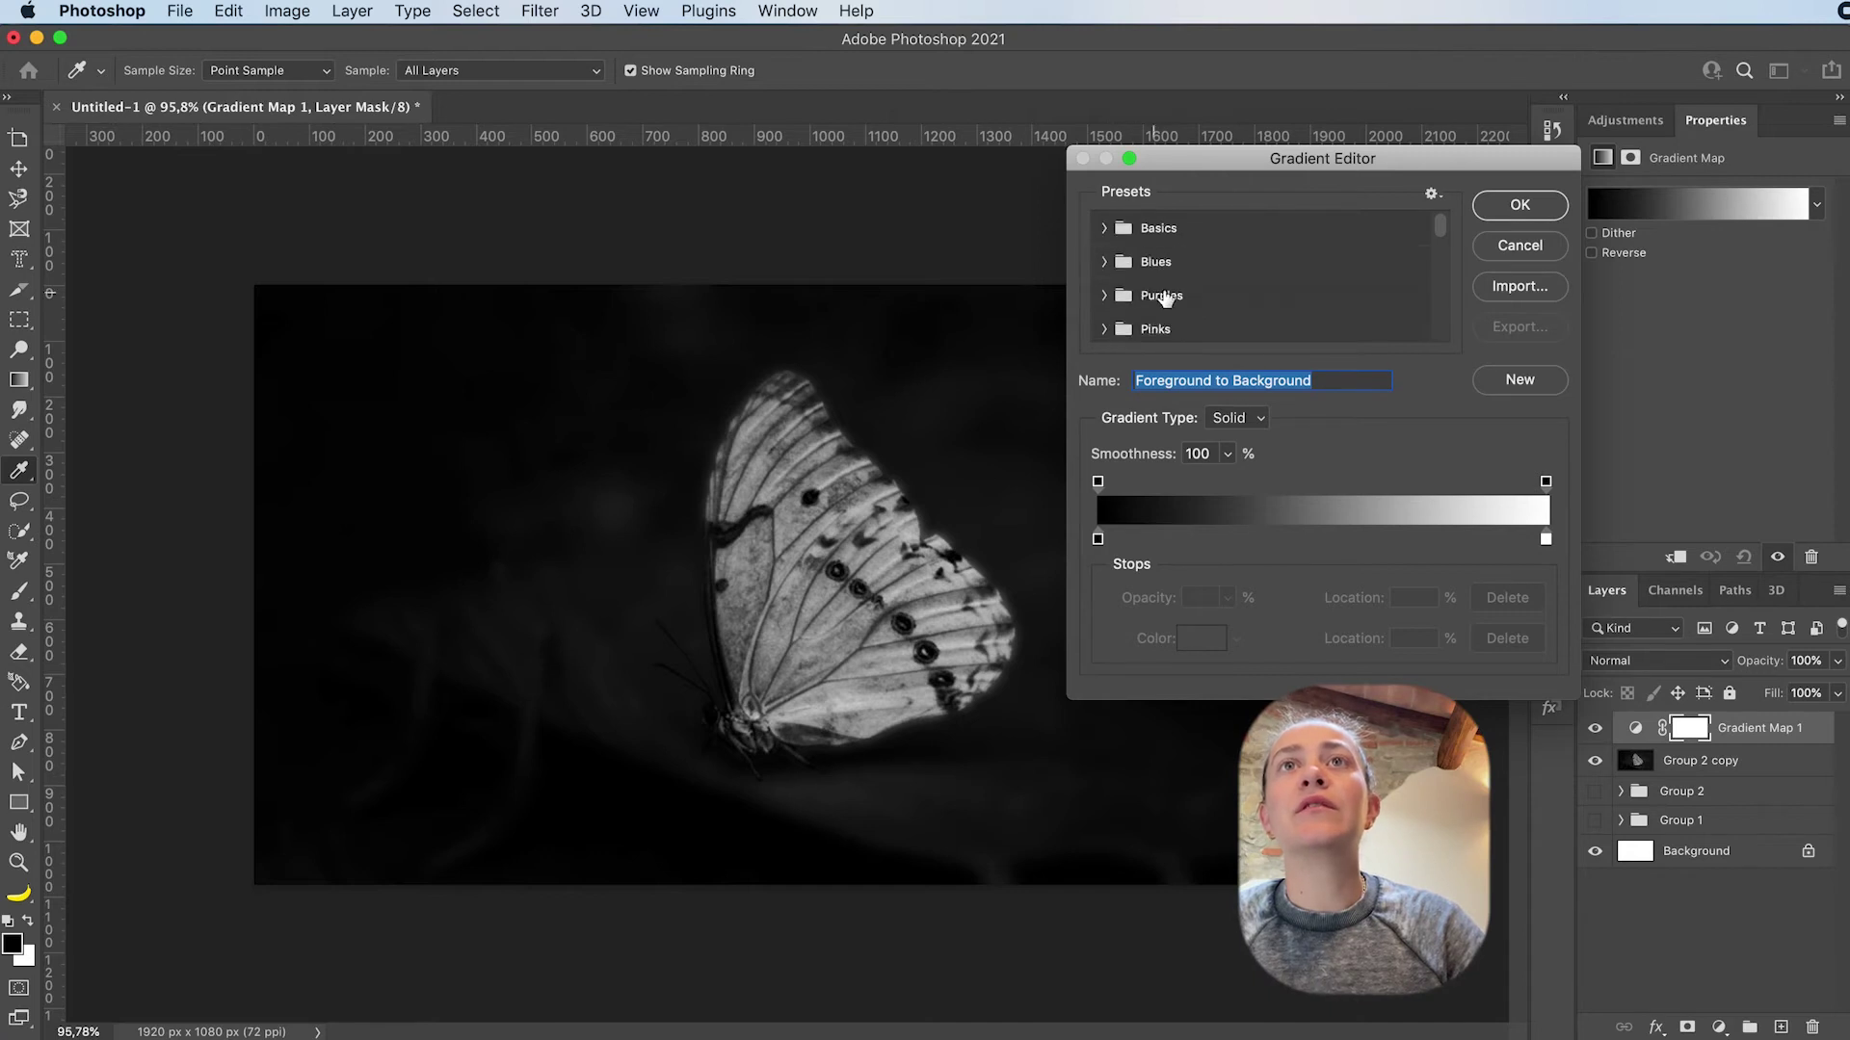
{"action": "scroll", "coordinate": [1165, 299], "scroll_direction": "down", "scroll_amount": 5}
{"action": "scroll", "coordinate": [1167, 296], "scroll_direction": "down", "scroll_amount": 10}
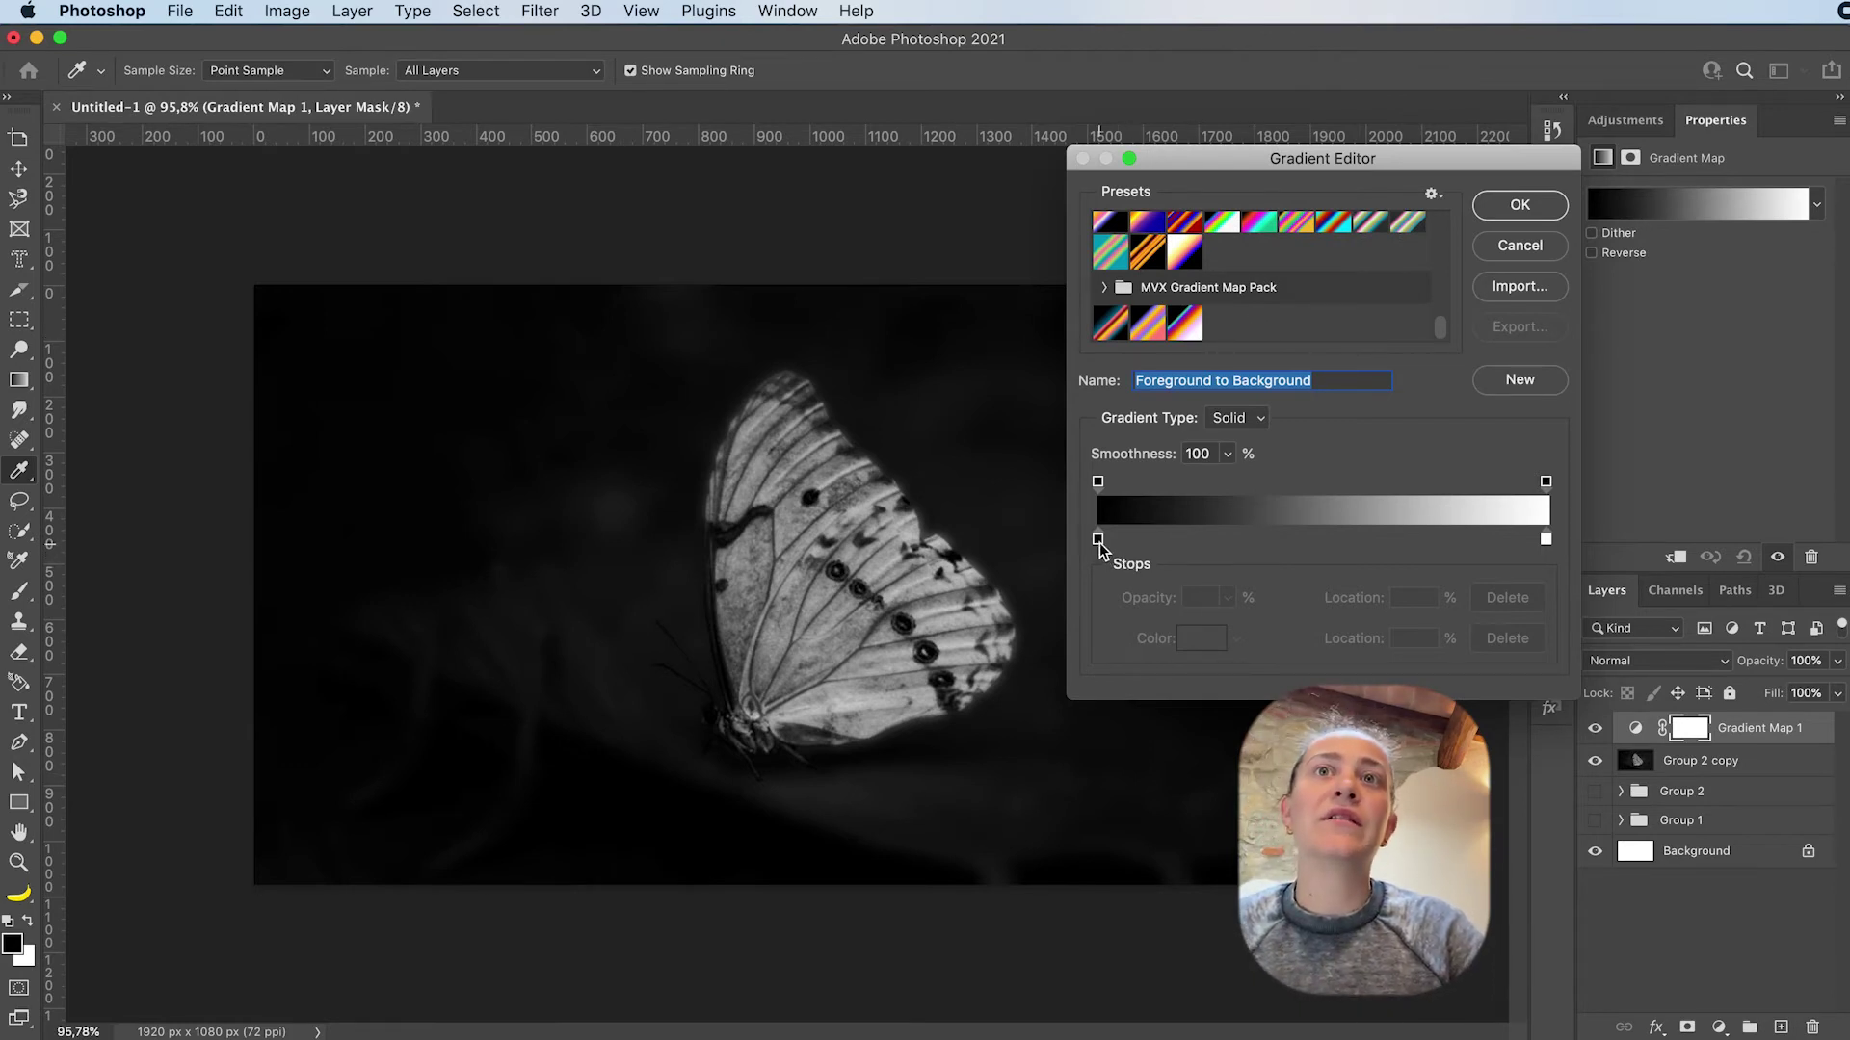
{"action": "left_click_drag", "start_coordinate": [1098, 540], "coordinate": [1079, 540]}
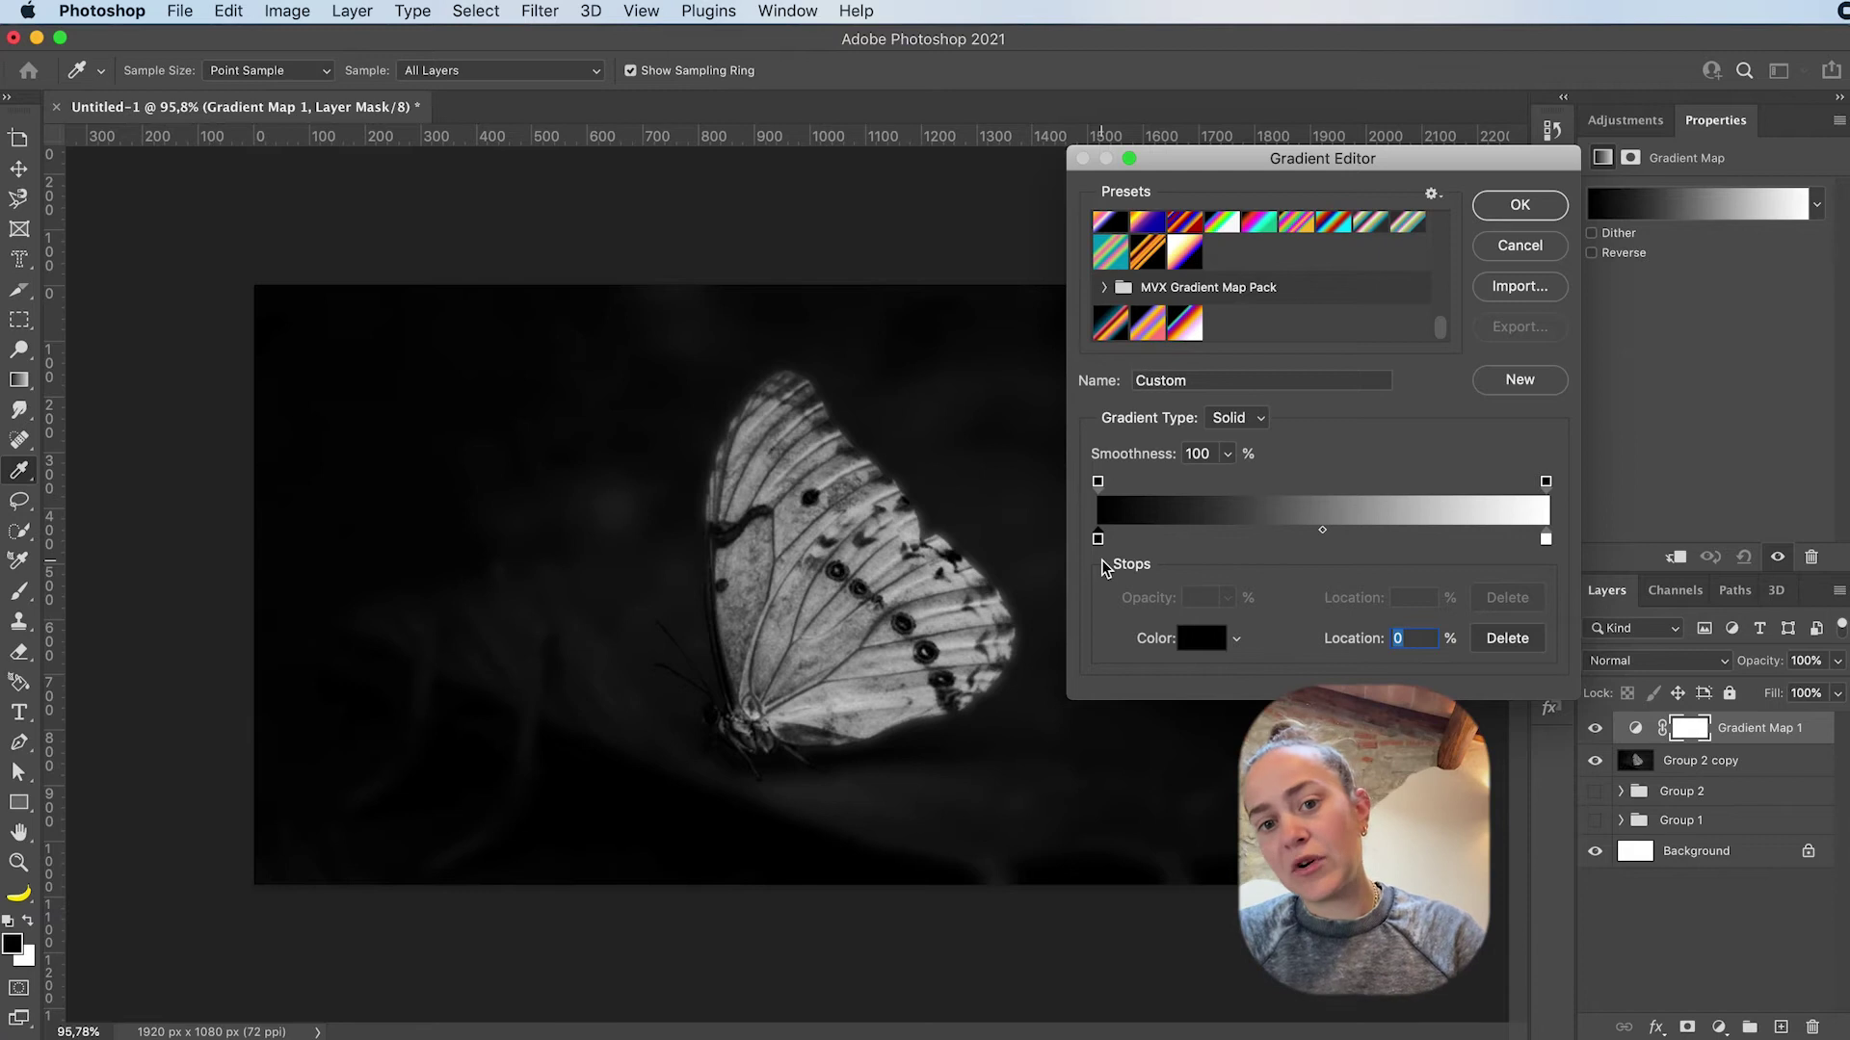
{"action": "left_click", "coordinate": [1548, 541]}
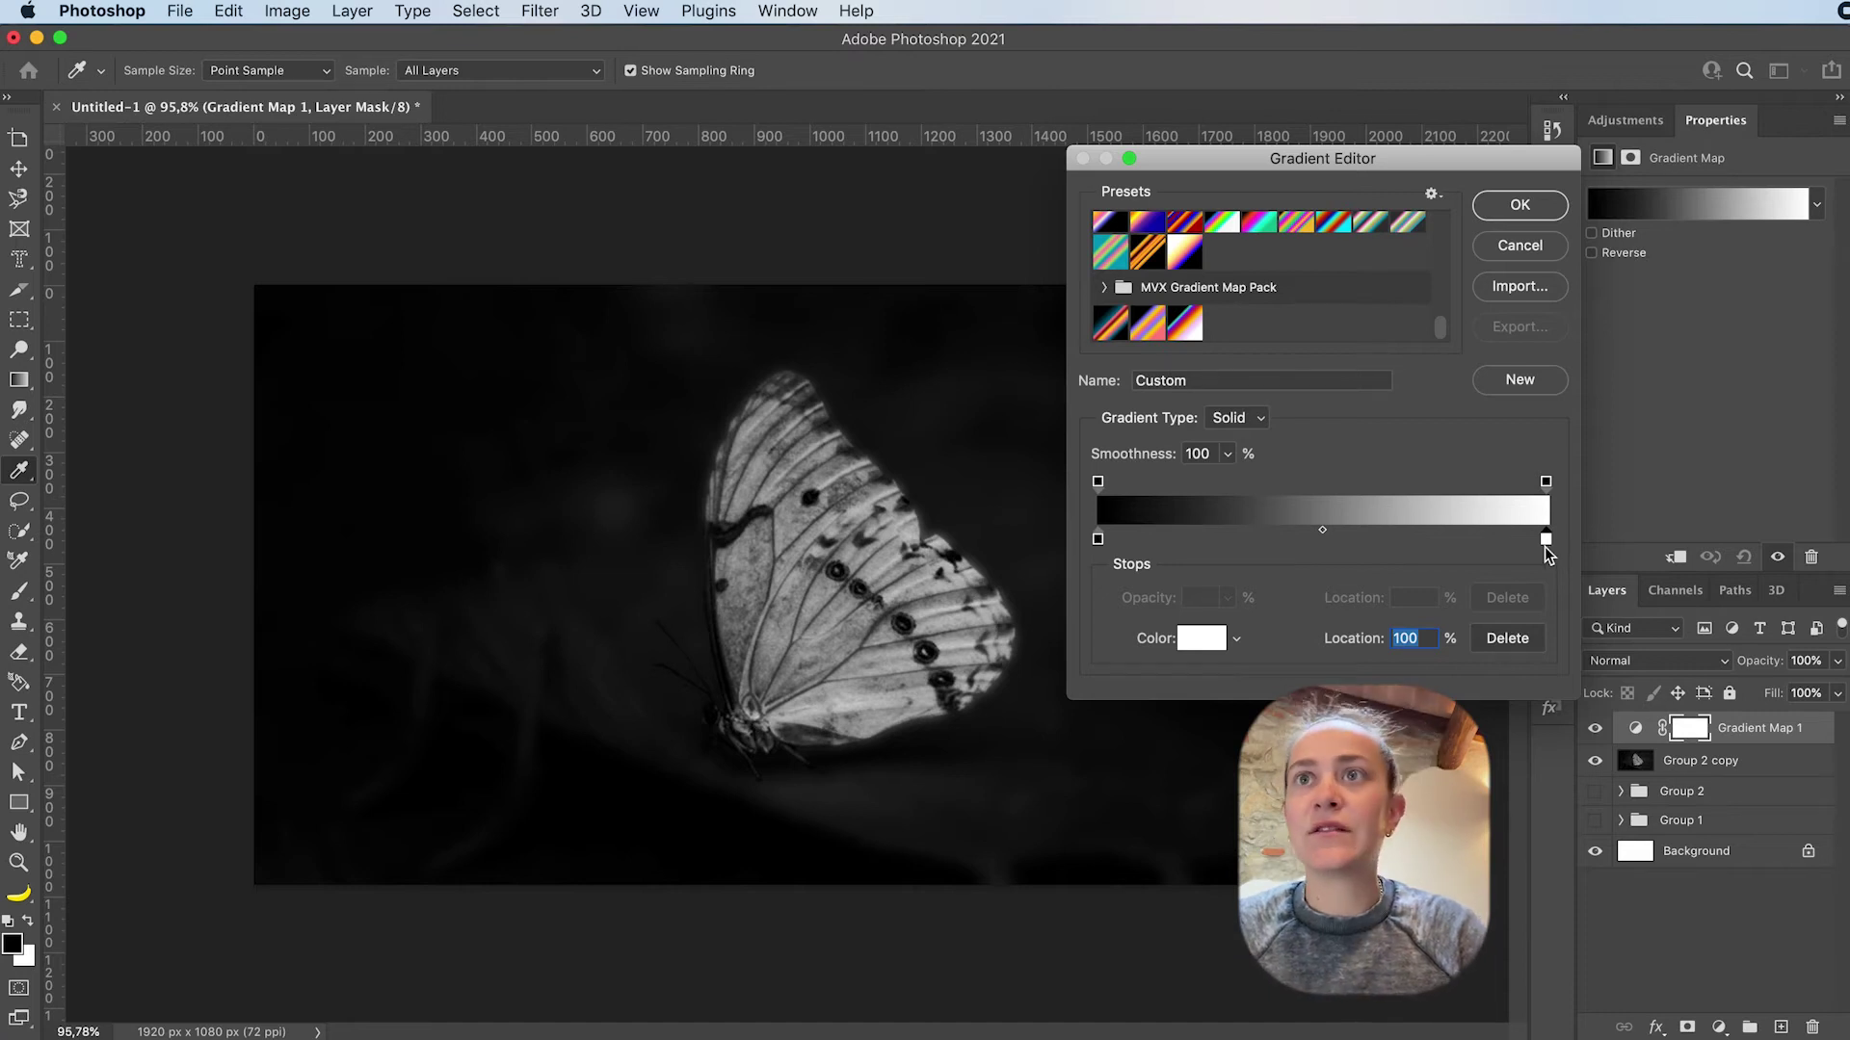
Try a medium blue on the right colour stop, then return it to white
{"action": "double_click", "coordinate": [1547, 539]}
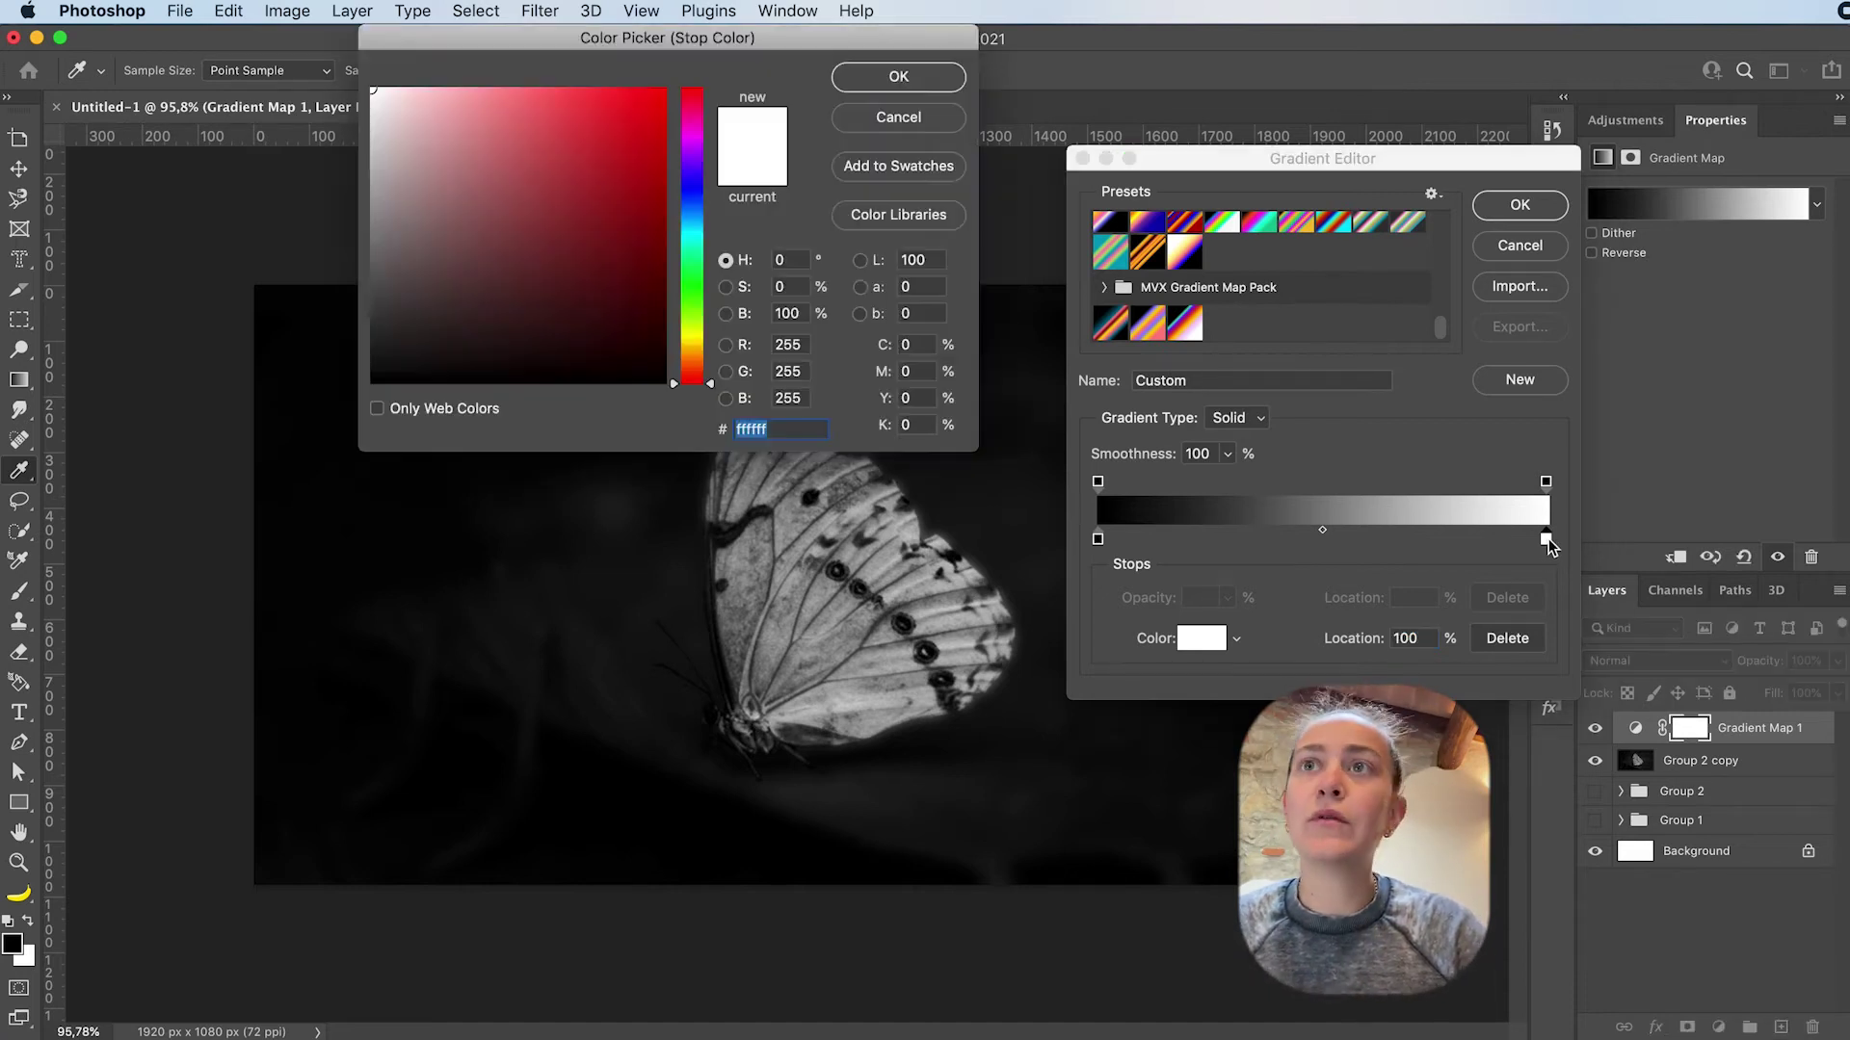
{"action": "left_click", "coordinate": [692, 203]}
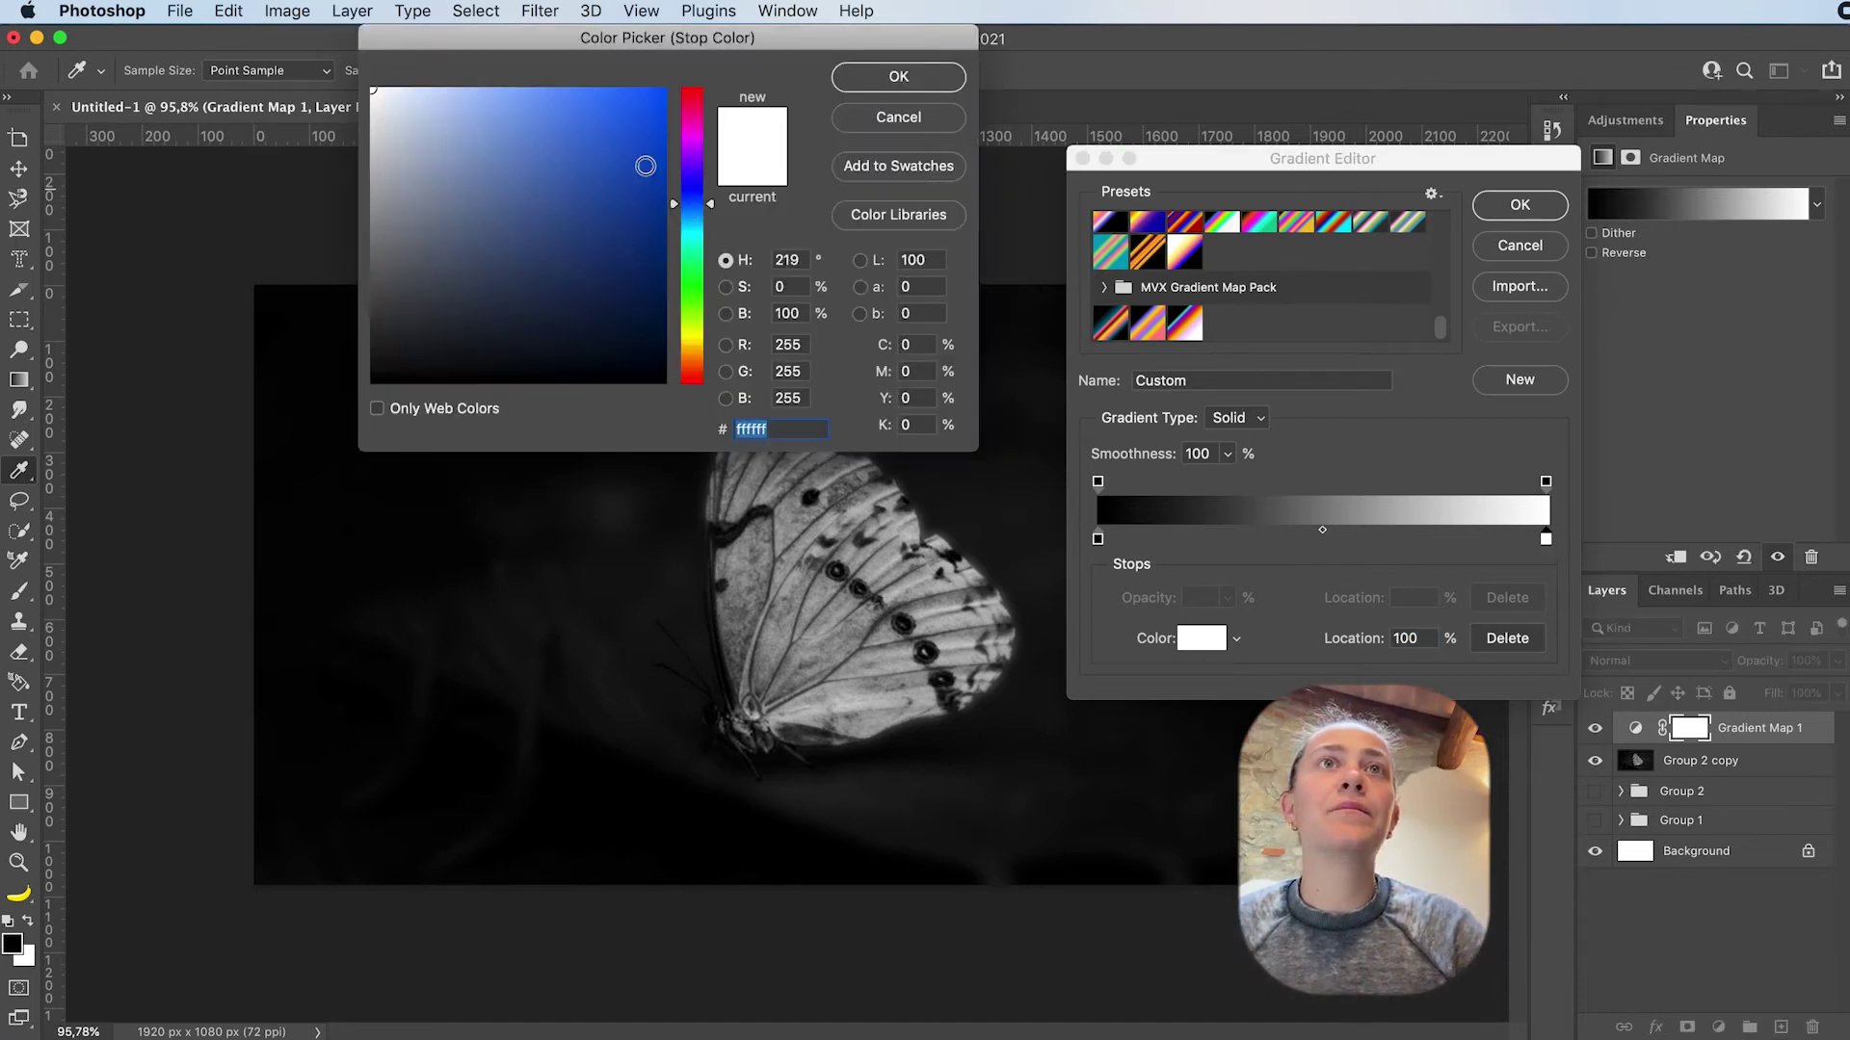
{"action": "left_click", "coordinate": [578, 116]}
{"action": "left_click", "coordinate": [898, 76]}
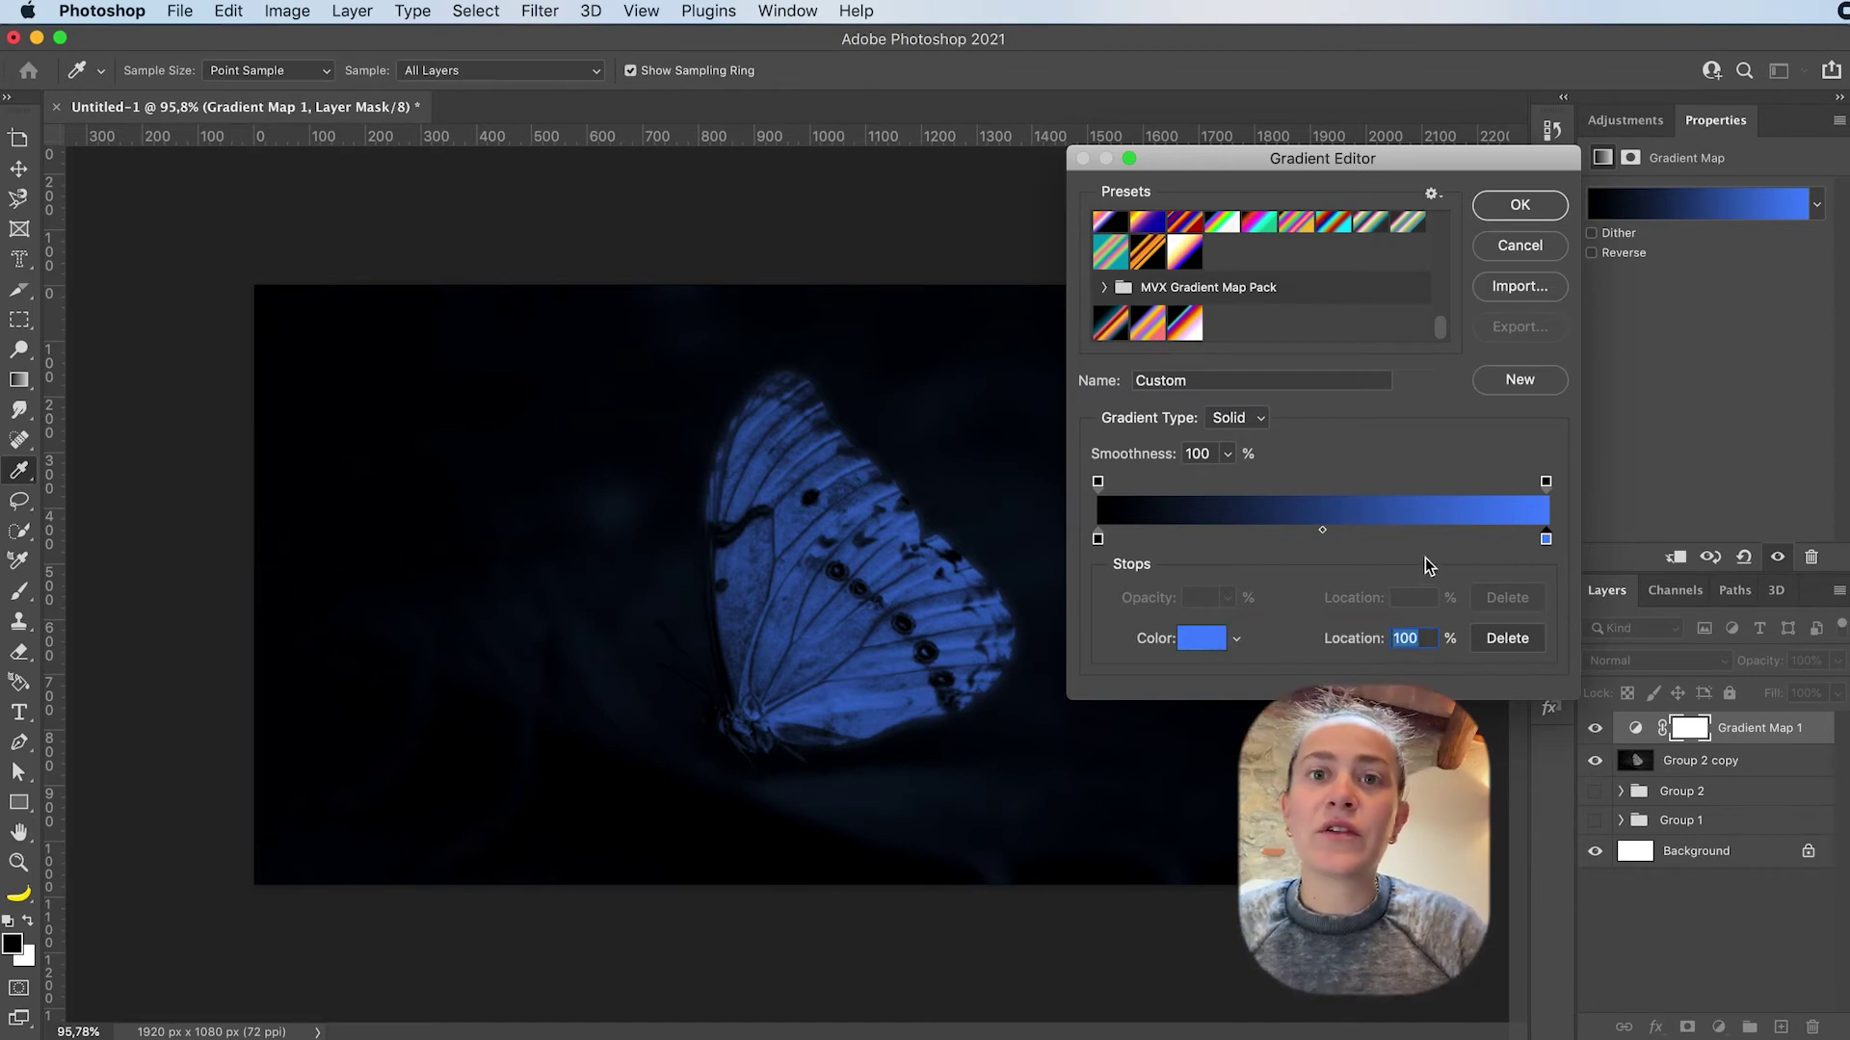
{"action": "double_click", "coordinate": [1545, 539]}
{"action": "left_click_drag", "start_coordinate": [607, 247], "coordinate": [361, 85]}
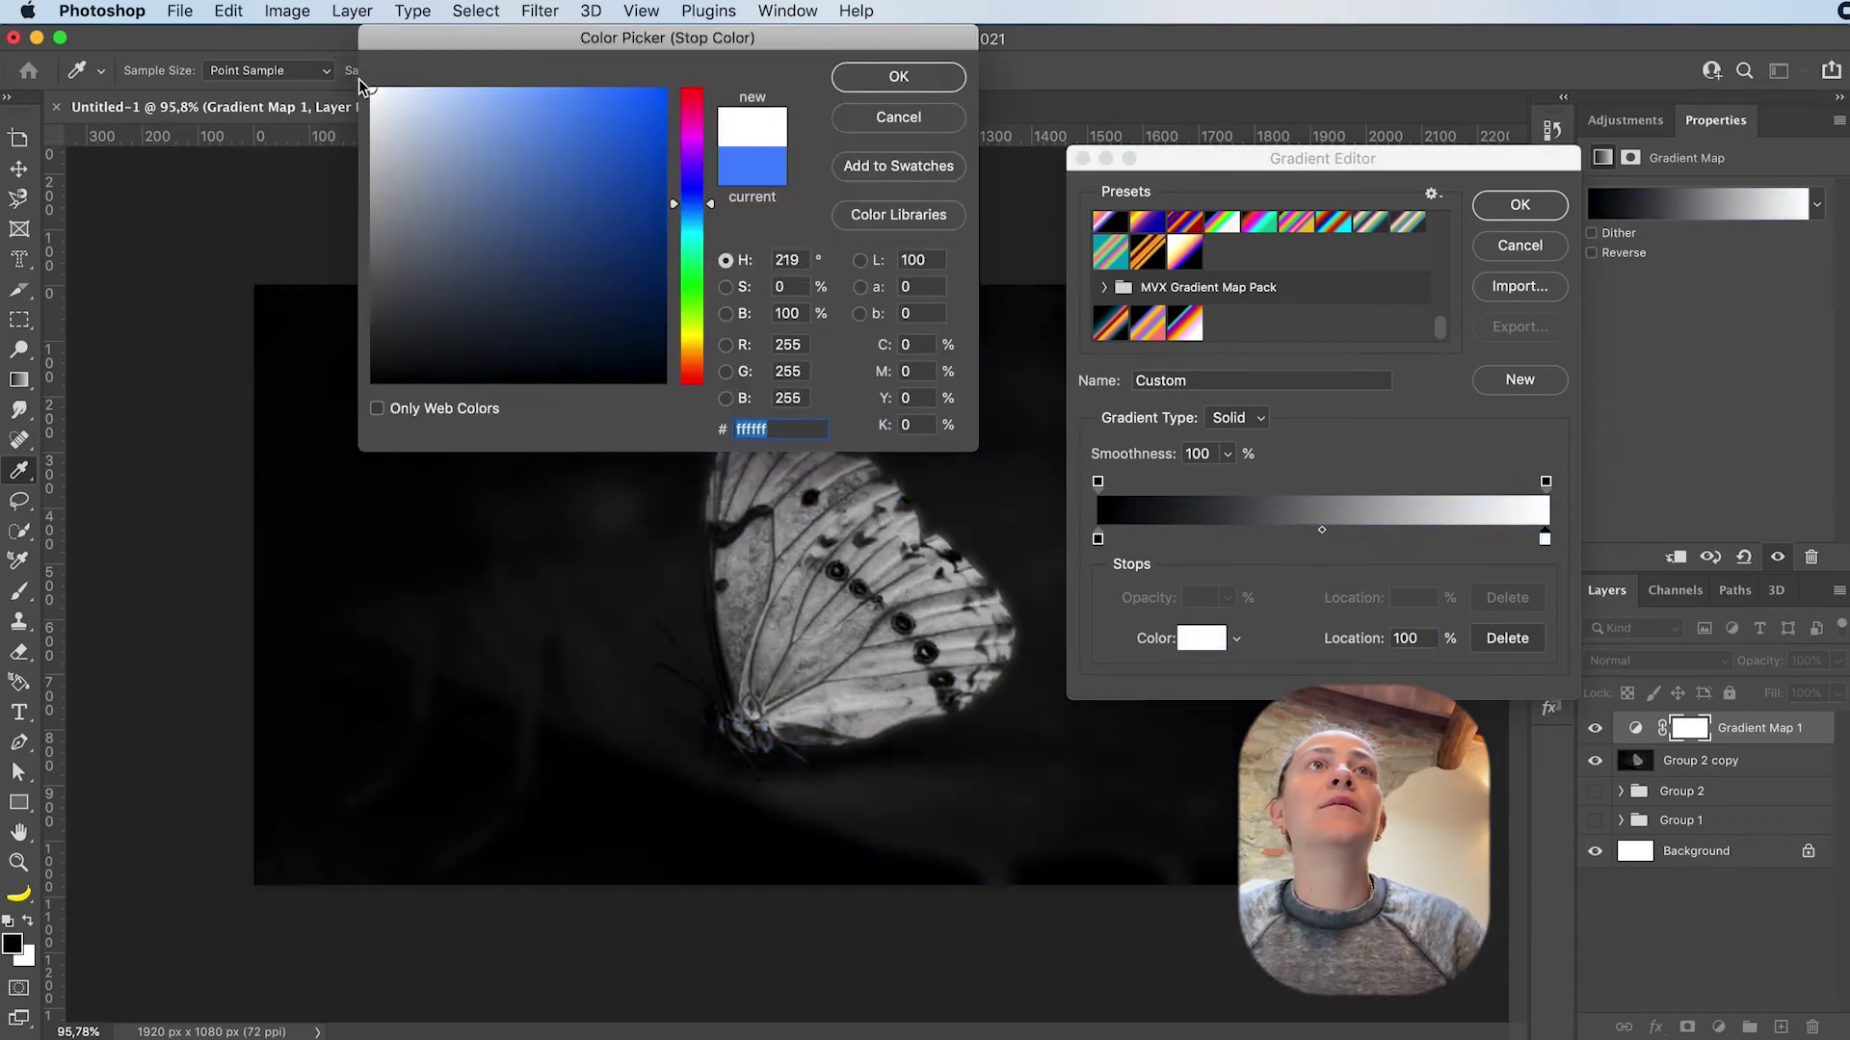
{"action": "left_click", "coordinate": [898, 77]}
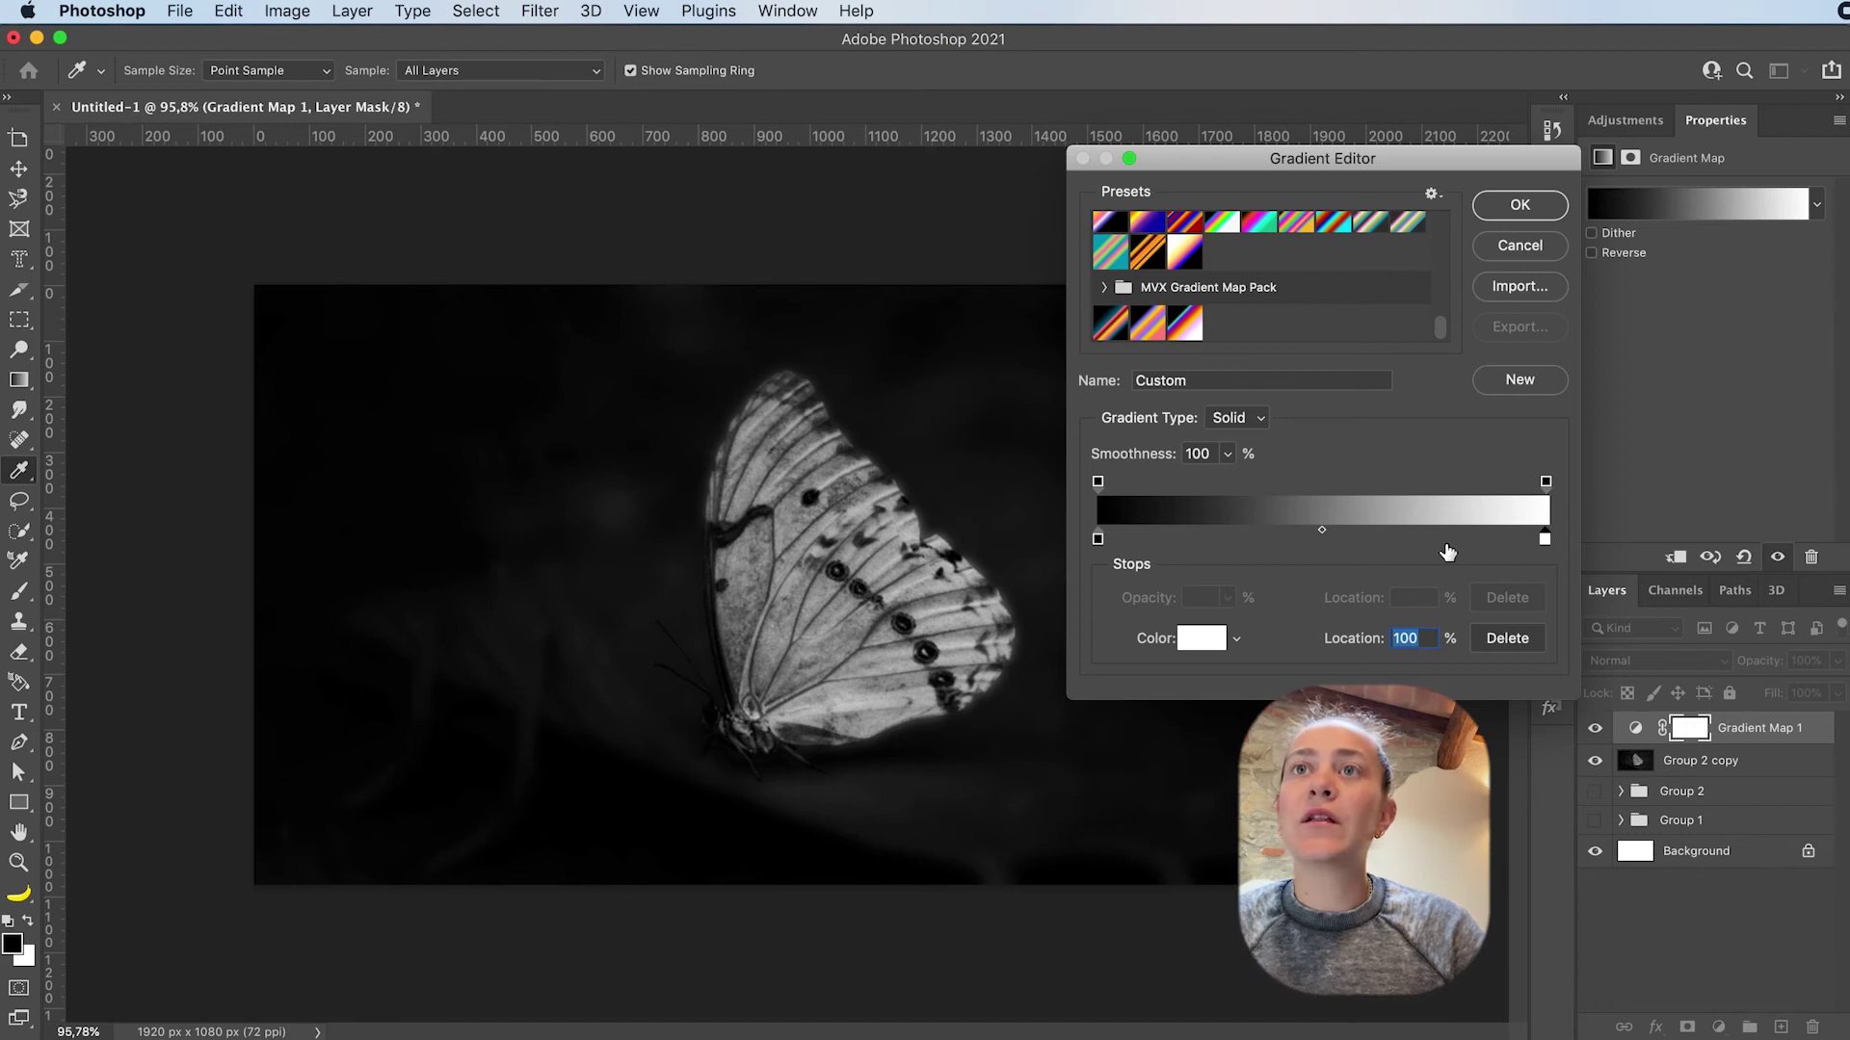
Add a new colour stop at 80% and make it pure red
{"action": "mouse_move", "coordinate": [1448, 545]}
{"action": "left_mouse_down"}
{"action": "mouse_move", "coordinate": [1375, 545]}
{"action": "mouse_move", "coordinate": [1434, 546]}
{"action": "mouse_move", "coordinate": [1417, 545]}
{"action": "left_mouse_up"}
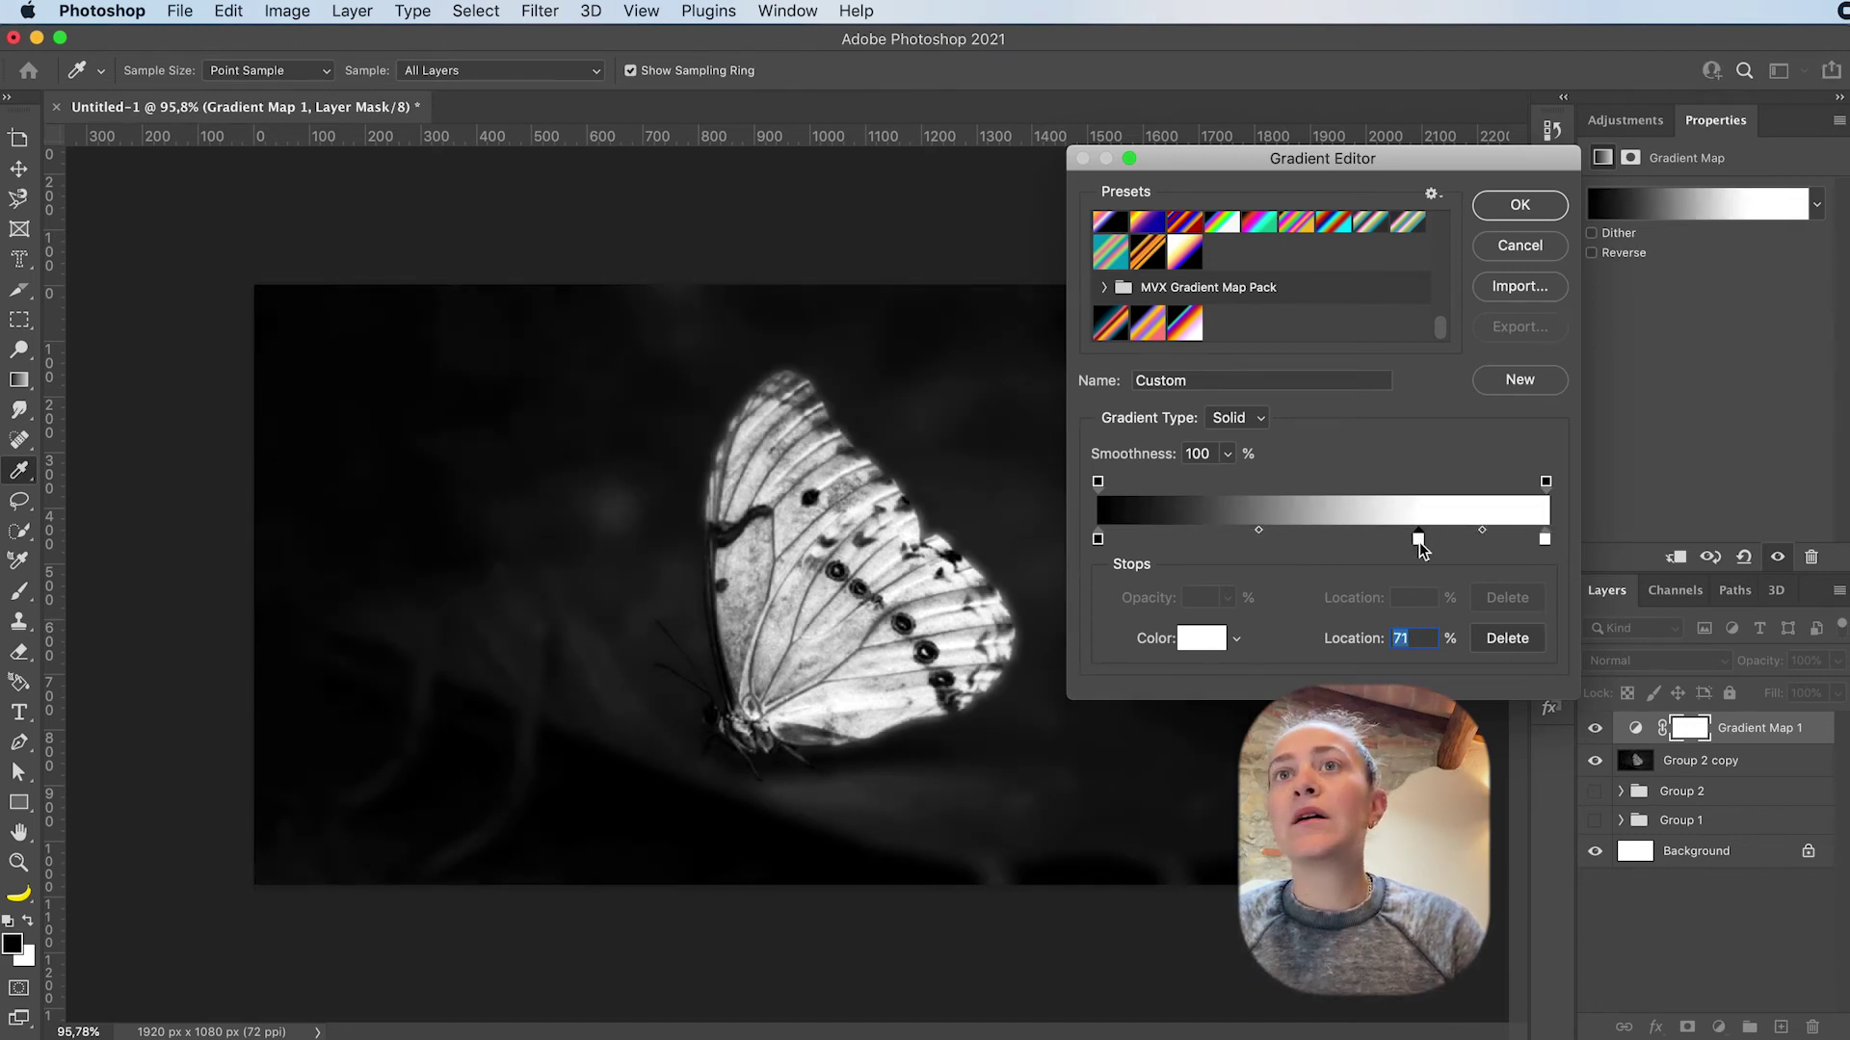
{"action": "left_click_drag", "start_coordinate": [1419, 542], "coordinate": [1455, 542]}
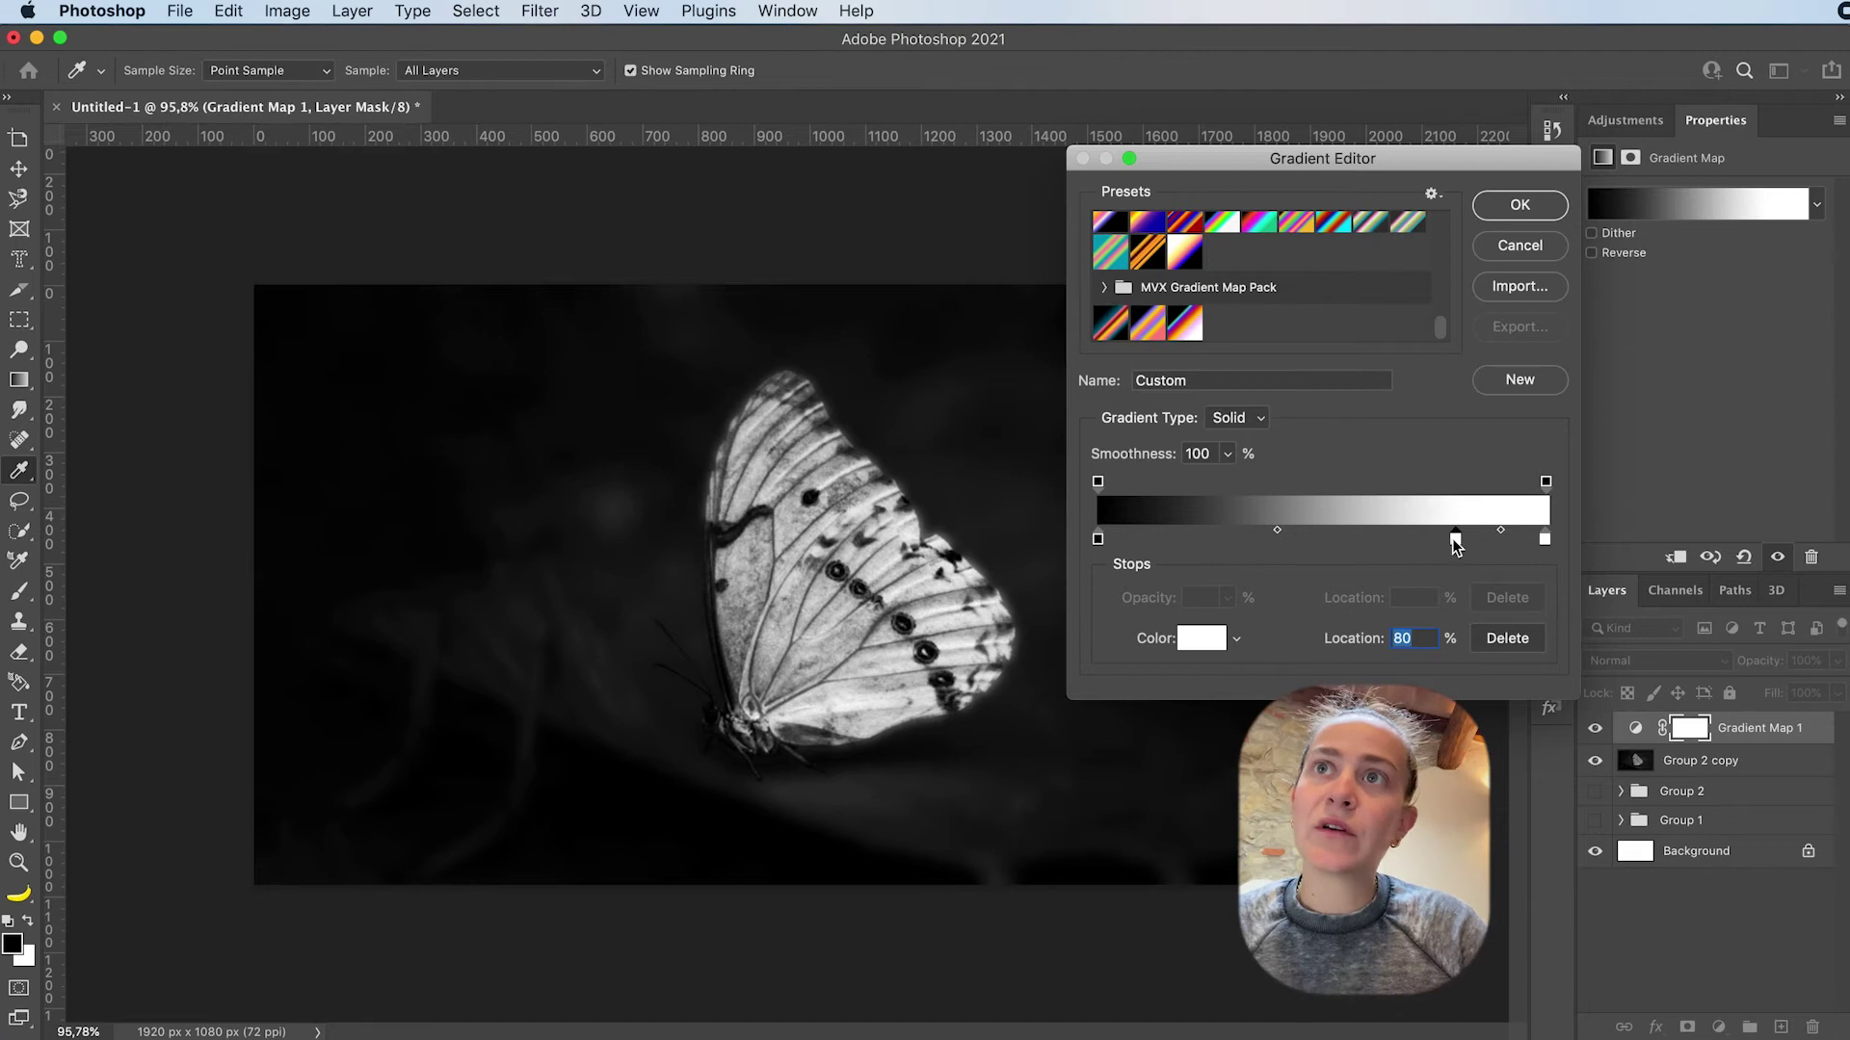
{"action": "double_click", "coordinate": [1456, 540]}
{"action": "left_click_drag", "start_coordinate": [643, 102], "coordinate": [695, 87]}
{"action": "left_click", "coordinate": [885, 77]}
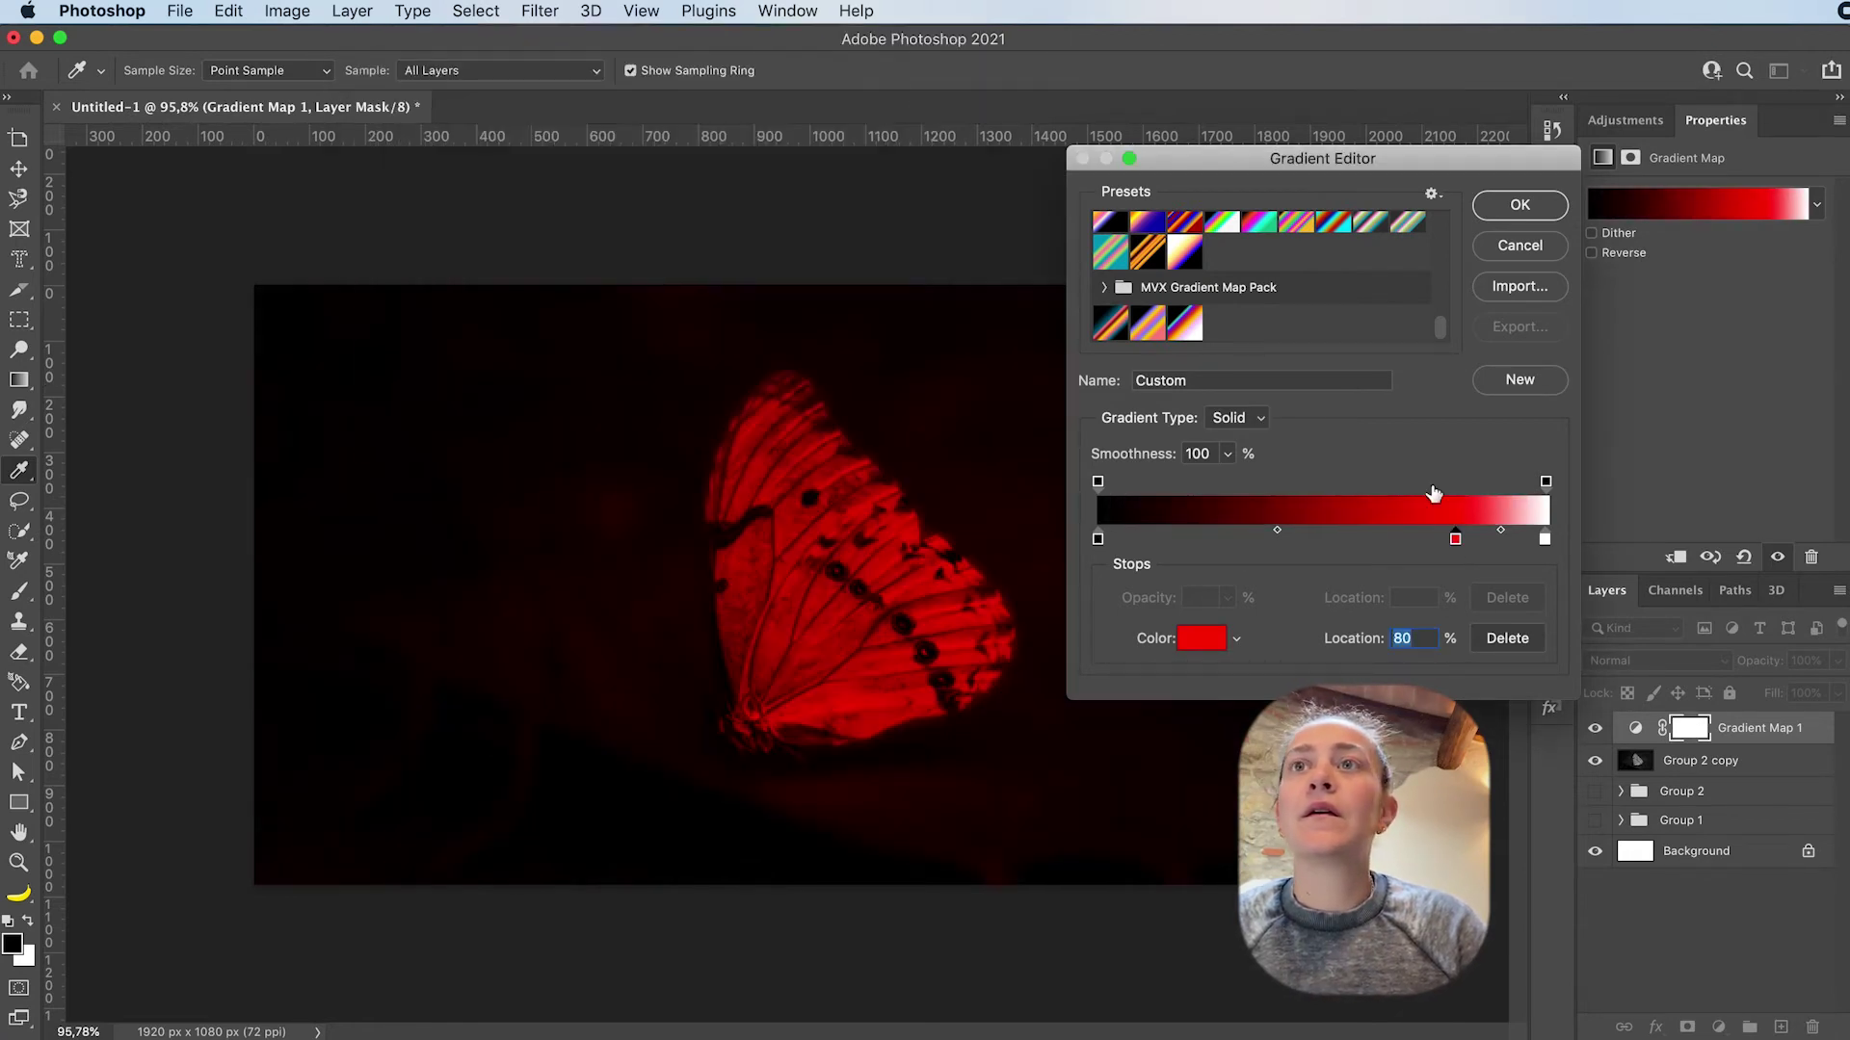
Shift the white stop to 86%, add extra red points, then apply the MVX teal-purple-orange preset
{"action": "left_click_drag", "start_coordinate": [1545, 540], "coordinate": [1347, 540]}
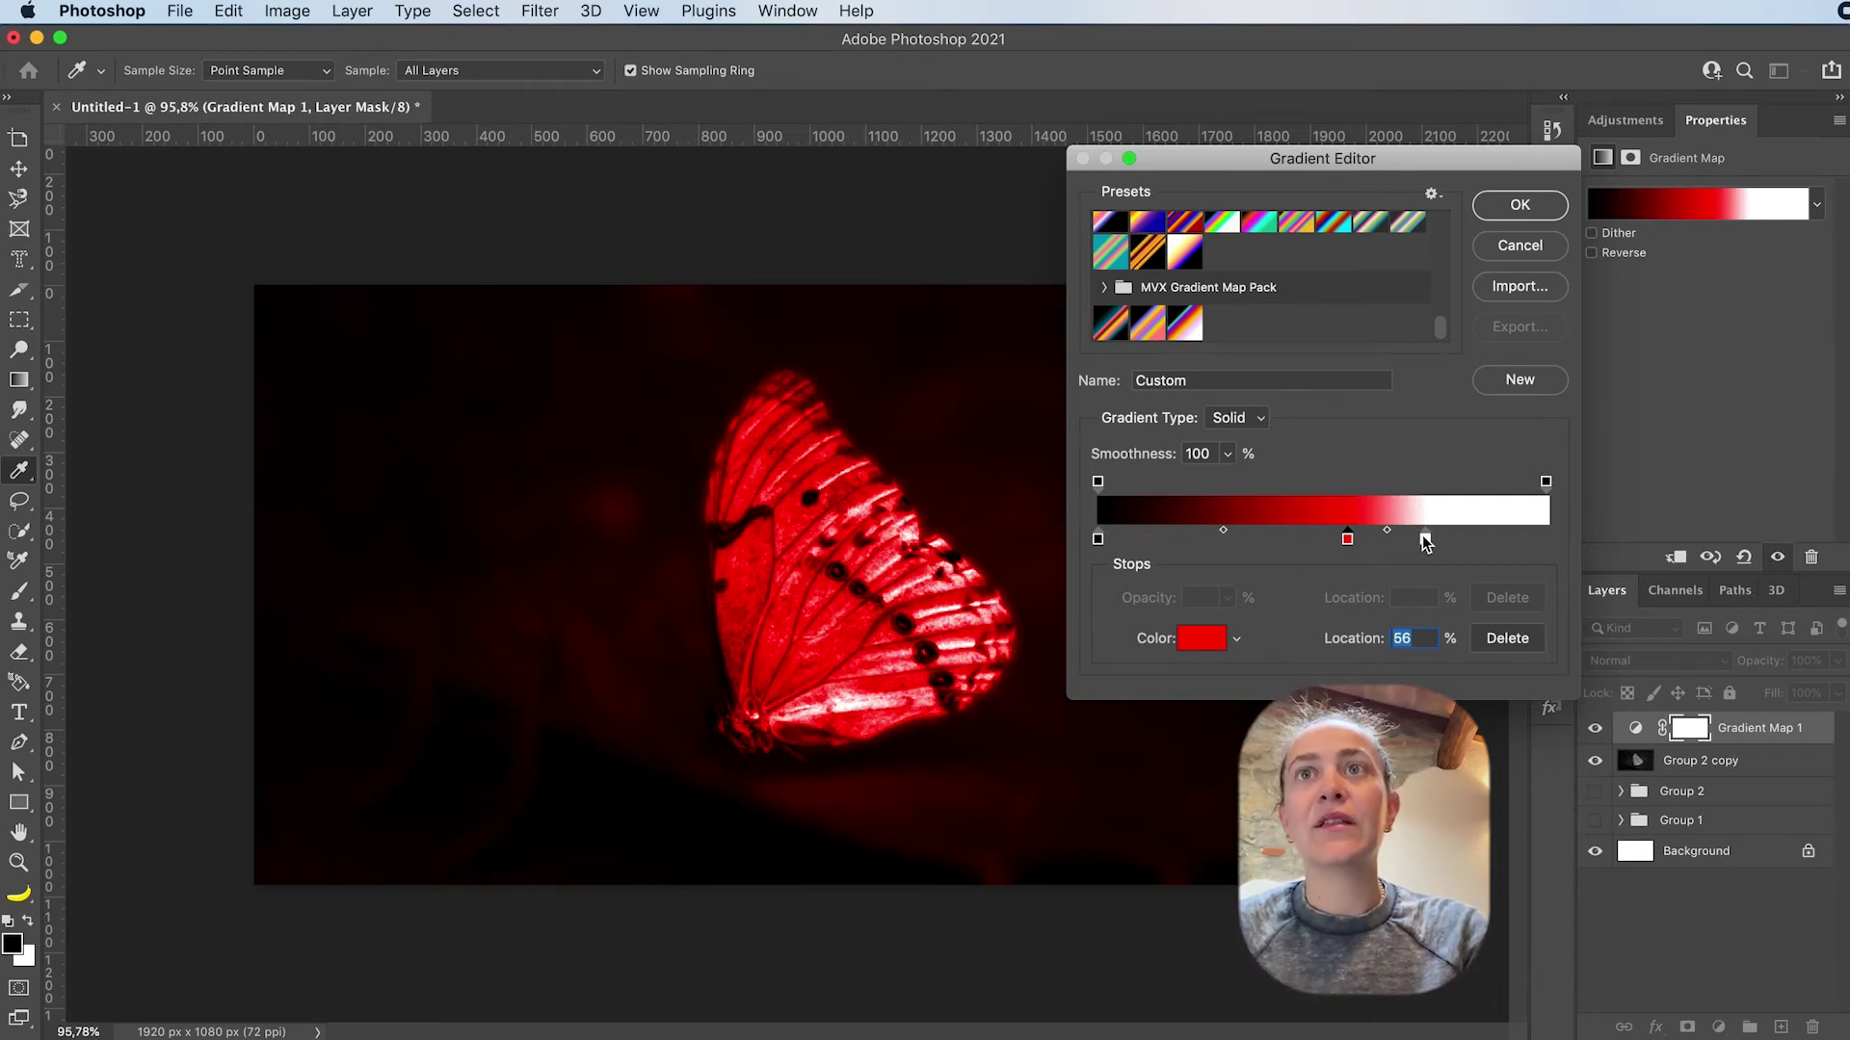
{"action": "left_click_drag", "start_coordinate": [1425, 542], "coordinate": [1400, 546]}
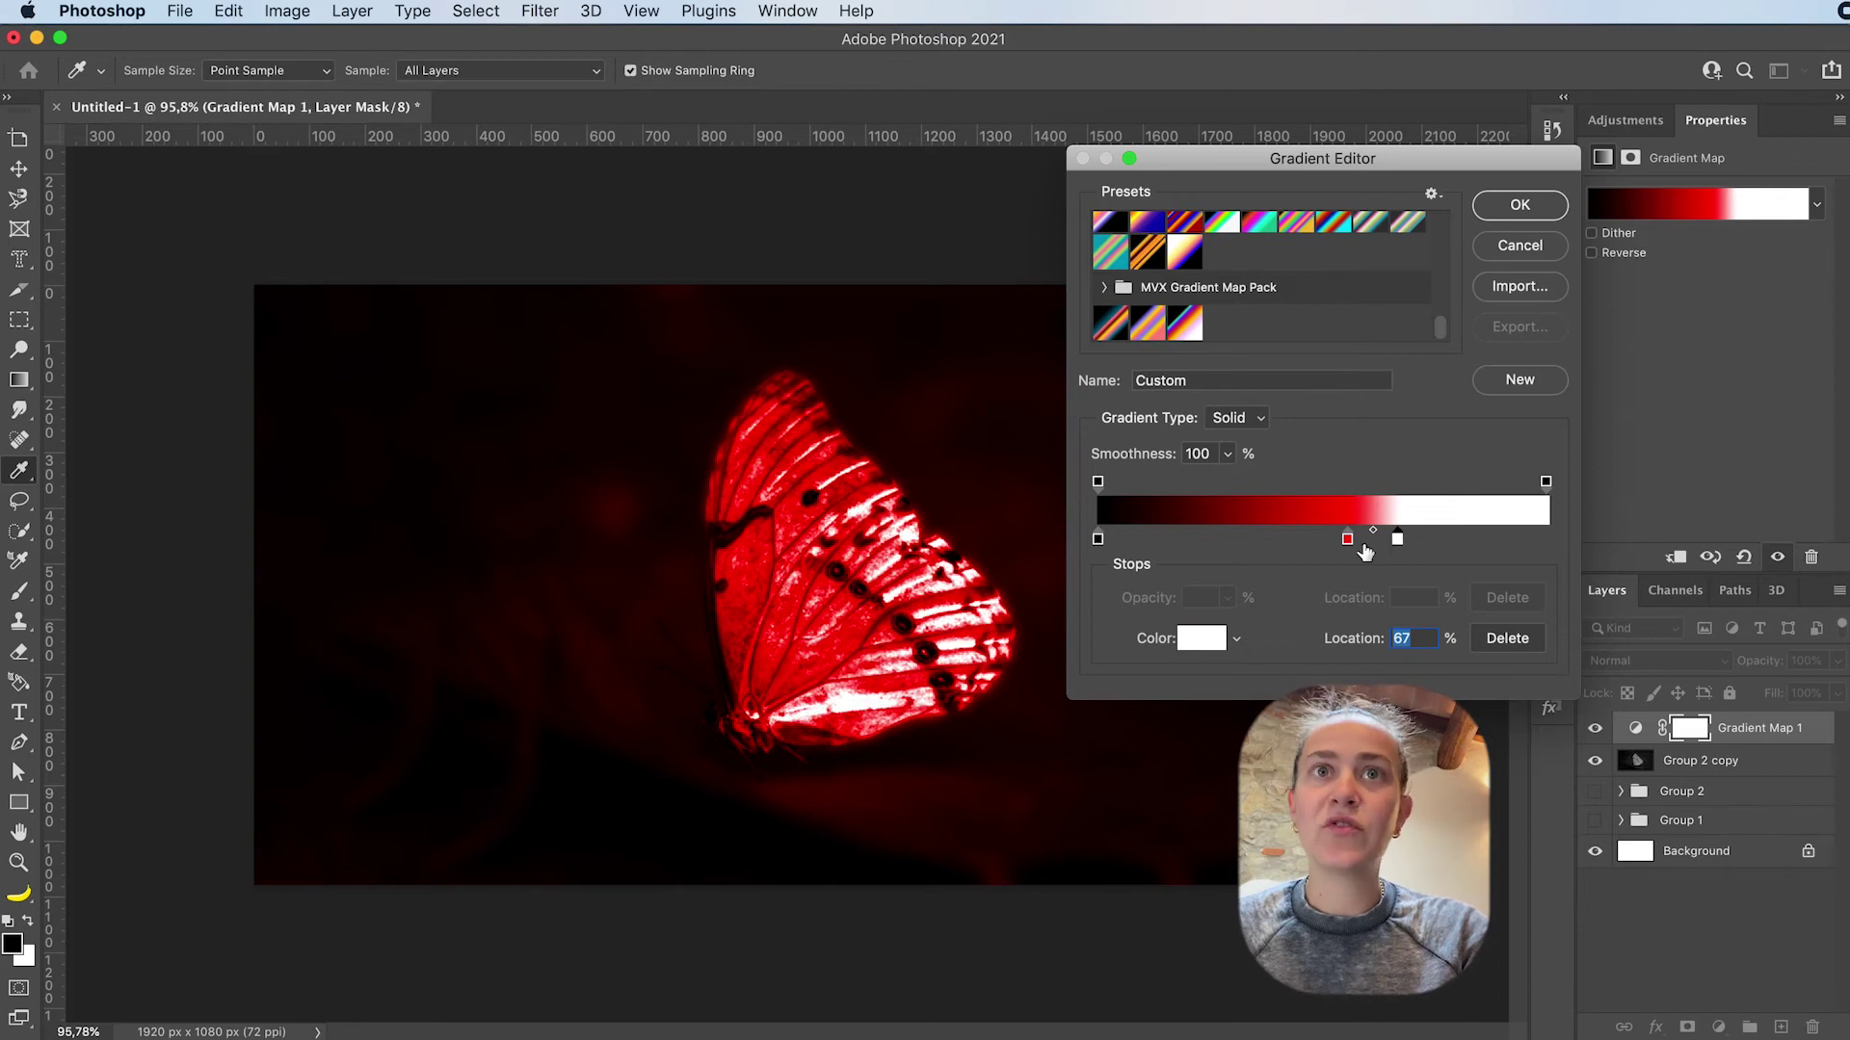
{"action": "left_click_drag", "start_coordinate": [1348, 541], "coordinate": [1276, 541]}
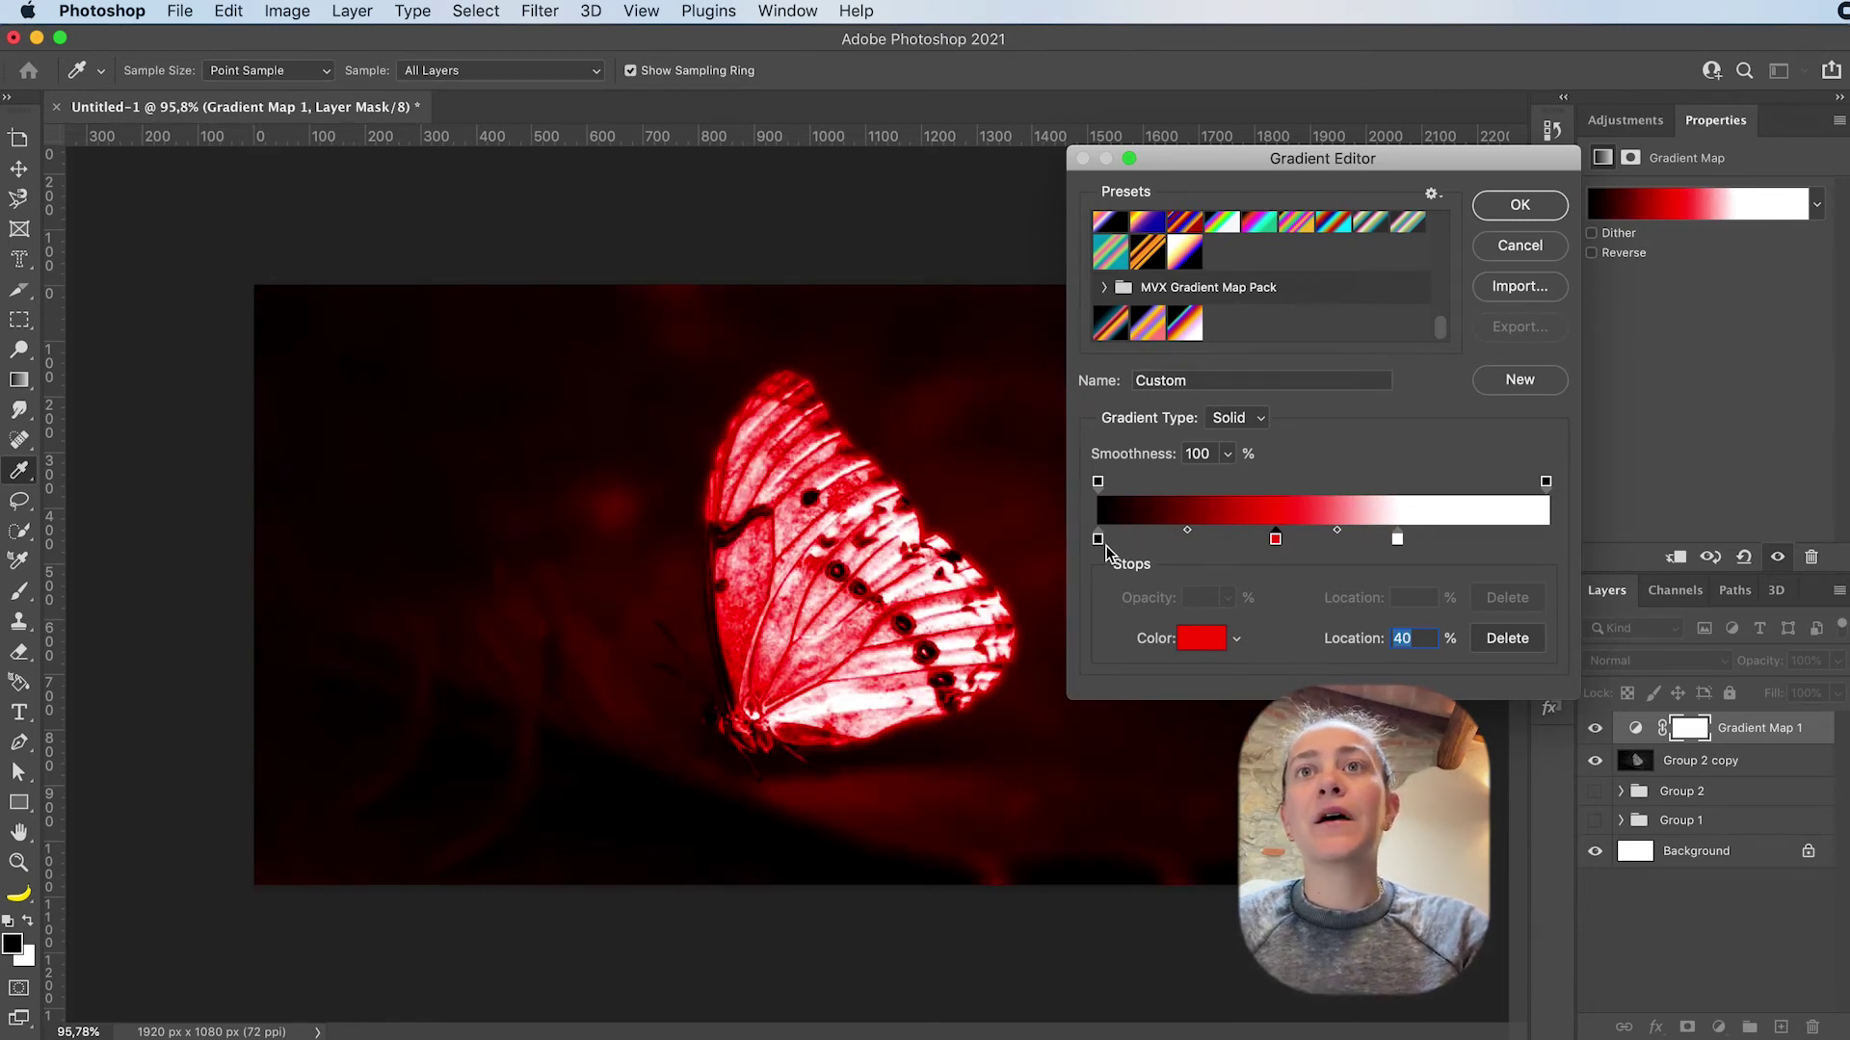
{"action": "left_click", "coordinate": [1180, 539]}
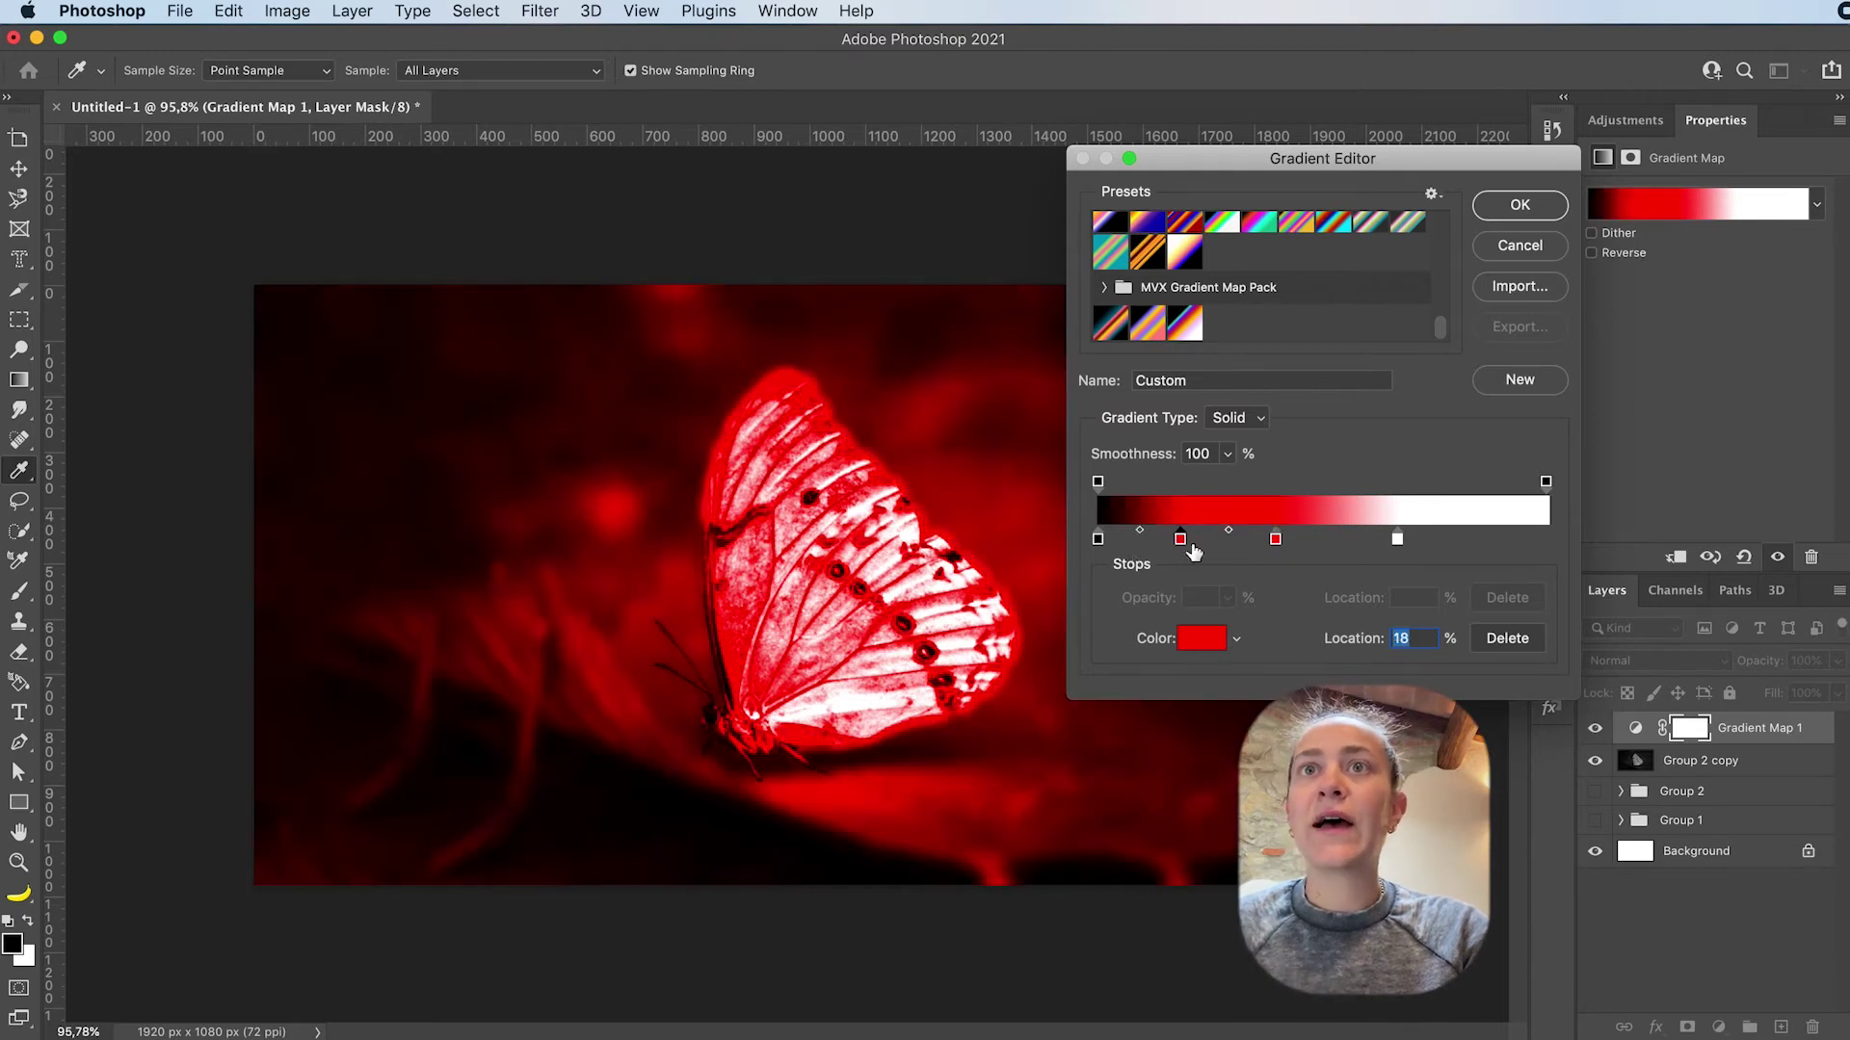
{"action": "left_click", "coordinate": [1327, 539]}
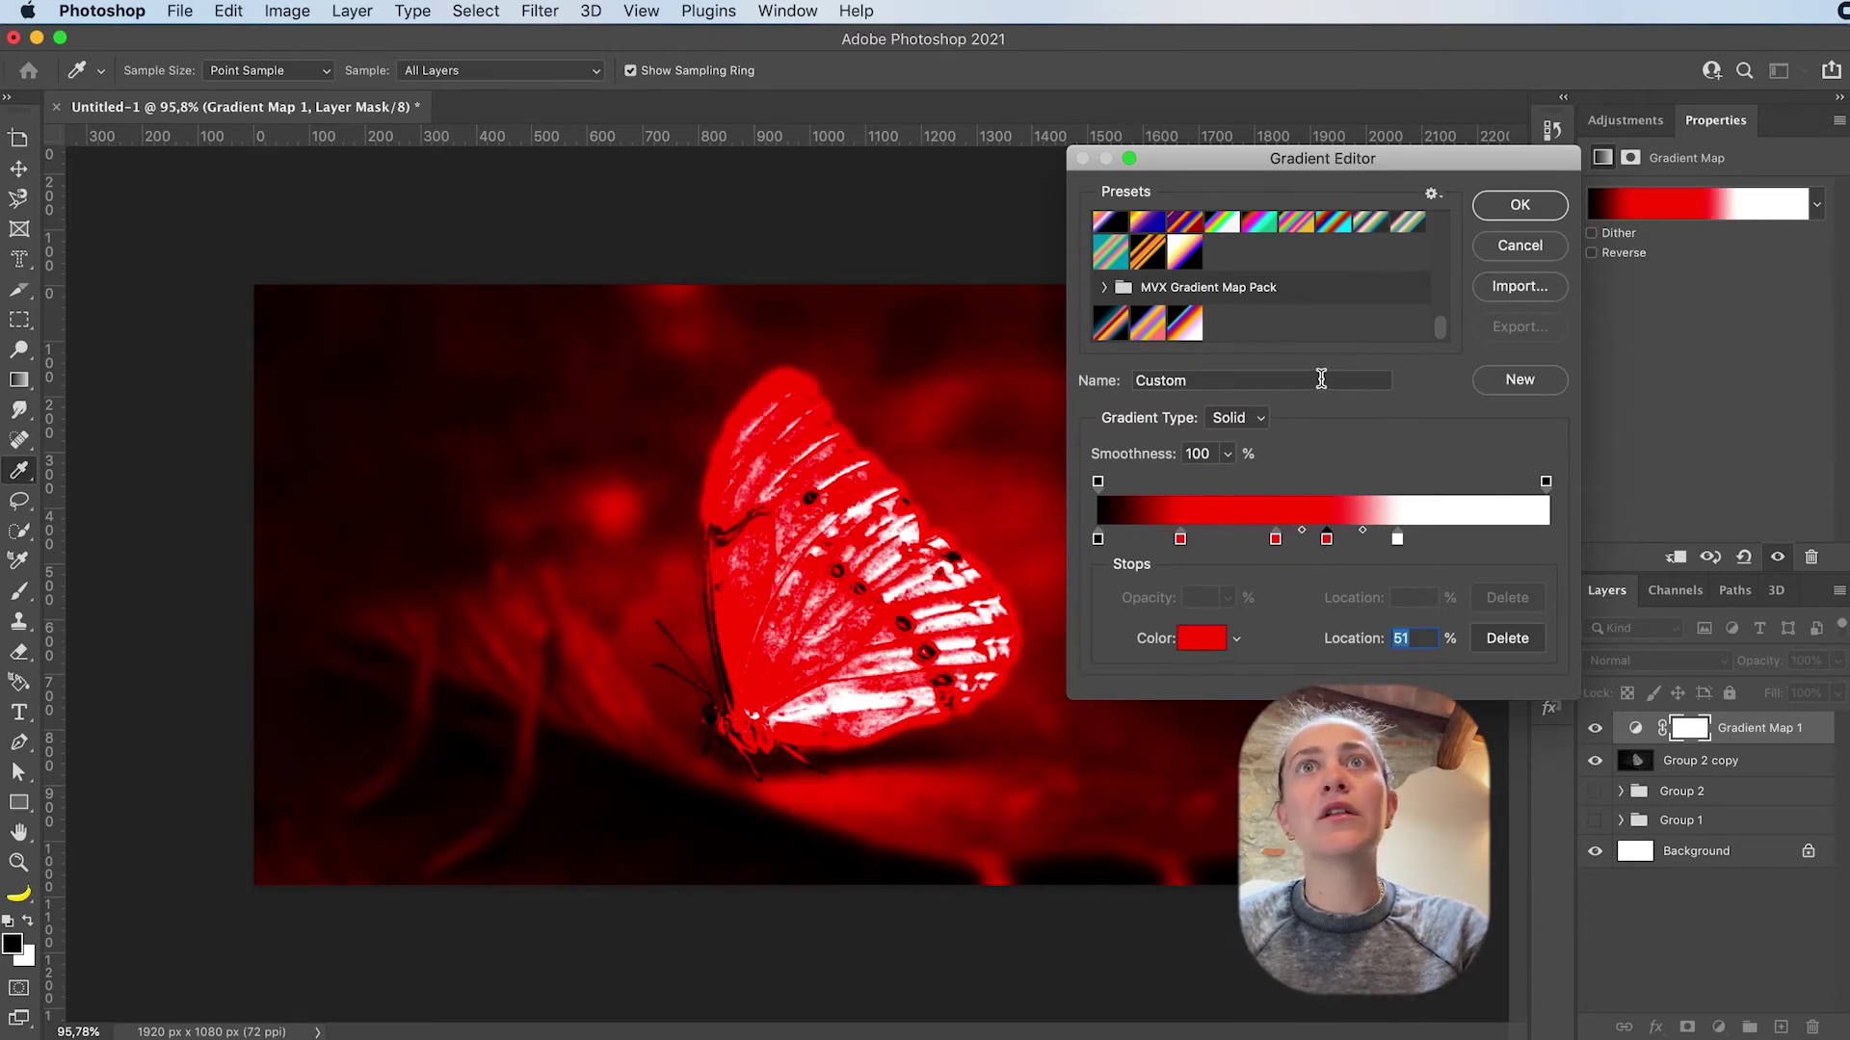
{"action": "left_click", "coordinate": [1190, 330]}
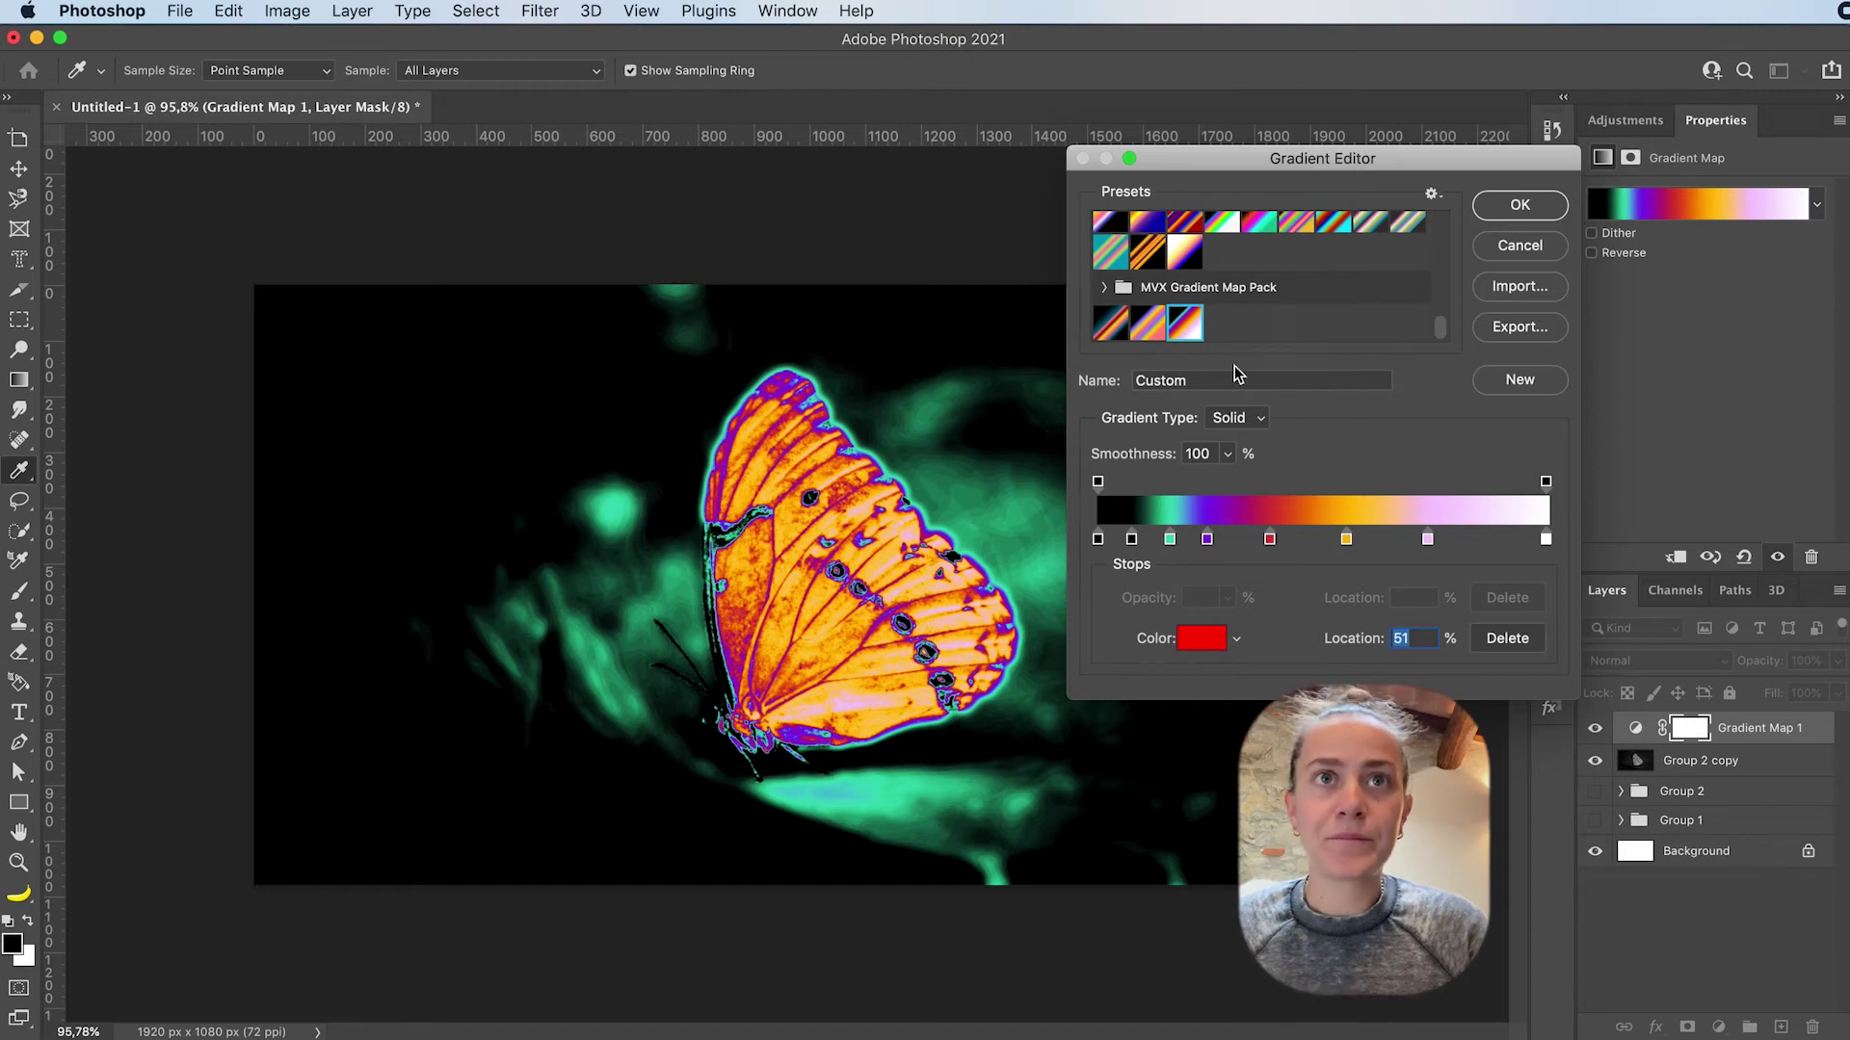
Adjust the pink and yellow stops, revert to the MVX teal-purple-orange preset, and accept the gradient
{"action": "mouse_move", "coordinate": [1428, 542]}
{"action": "left_mouse_down"}
{"action": "mouse_move", "coordinate": [1489, 541]}
{"action": "mouse_move", "coordinate": [1432, 541]}
{"action": "left_mouse_up"}
{"action": "left_click_drag", "start_coordinate": [1292, 542], "coordinate": [1395, 541]}
{"action": "left_click_drag", "start_coordinate": [1269, 541], "coordinate": [1371, 540]}
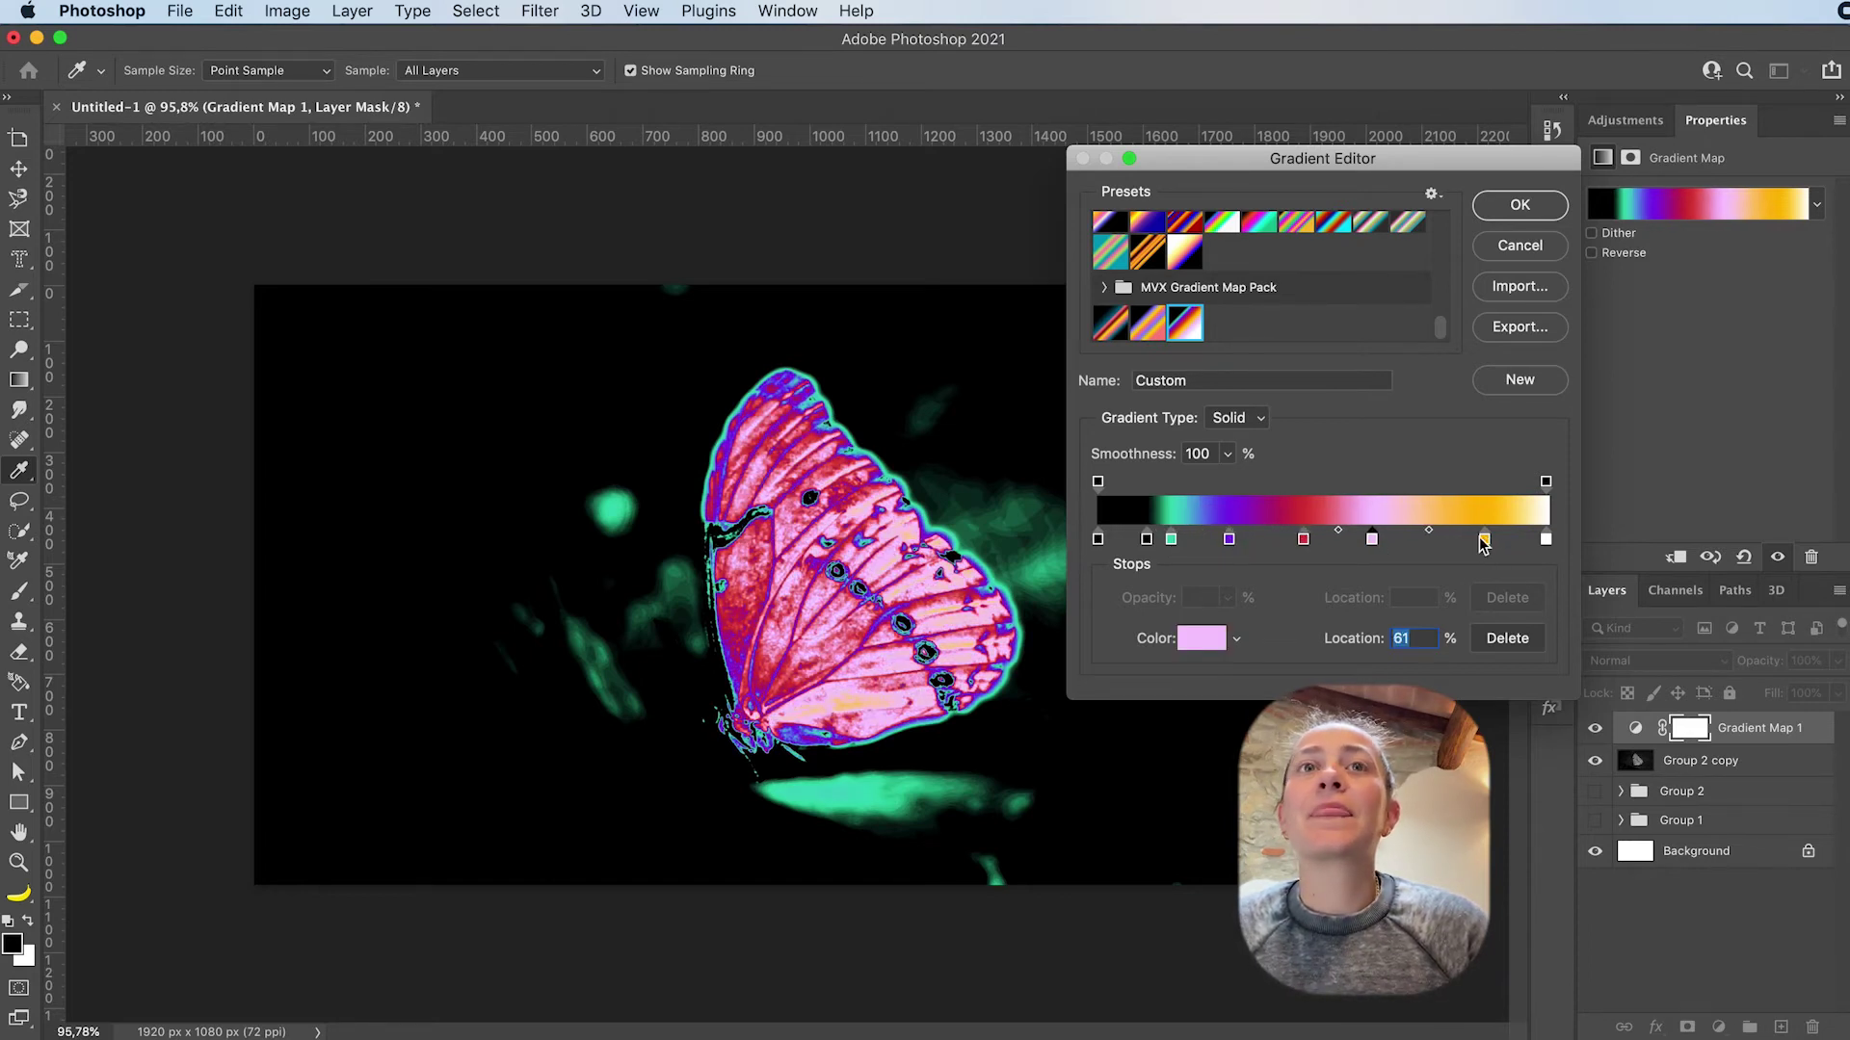
{"action": "mouse_move", "coordinate": [1485, 540]}
{"action": "left_mouse_down"}
{"action": "mouse_move", "coordinate": [1411, 540]}
{"action": "mouse_move", "coordinate": [1465, 540]}
{"action": "left_mouse_up"}
{"action": "left_click", "coordinate": [1412, 540]}
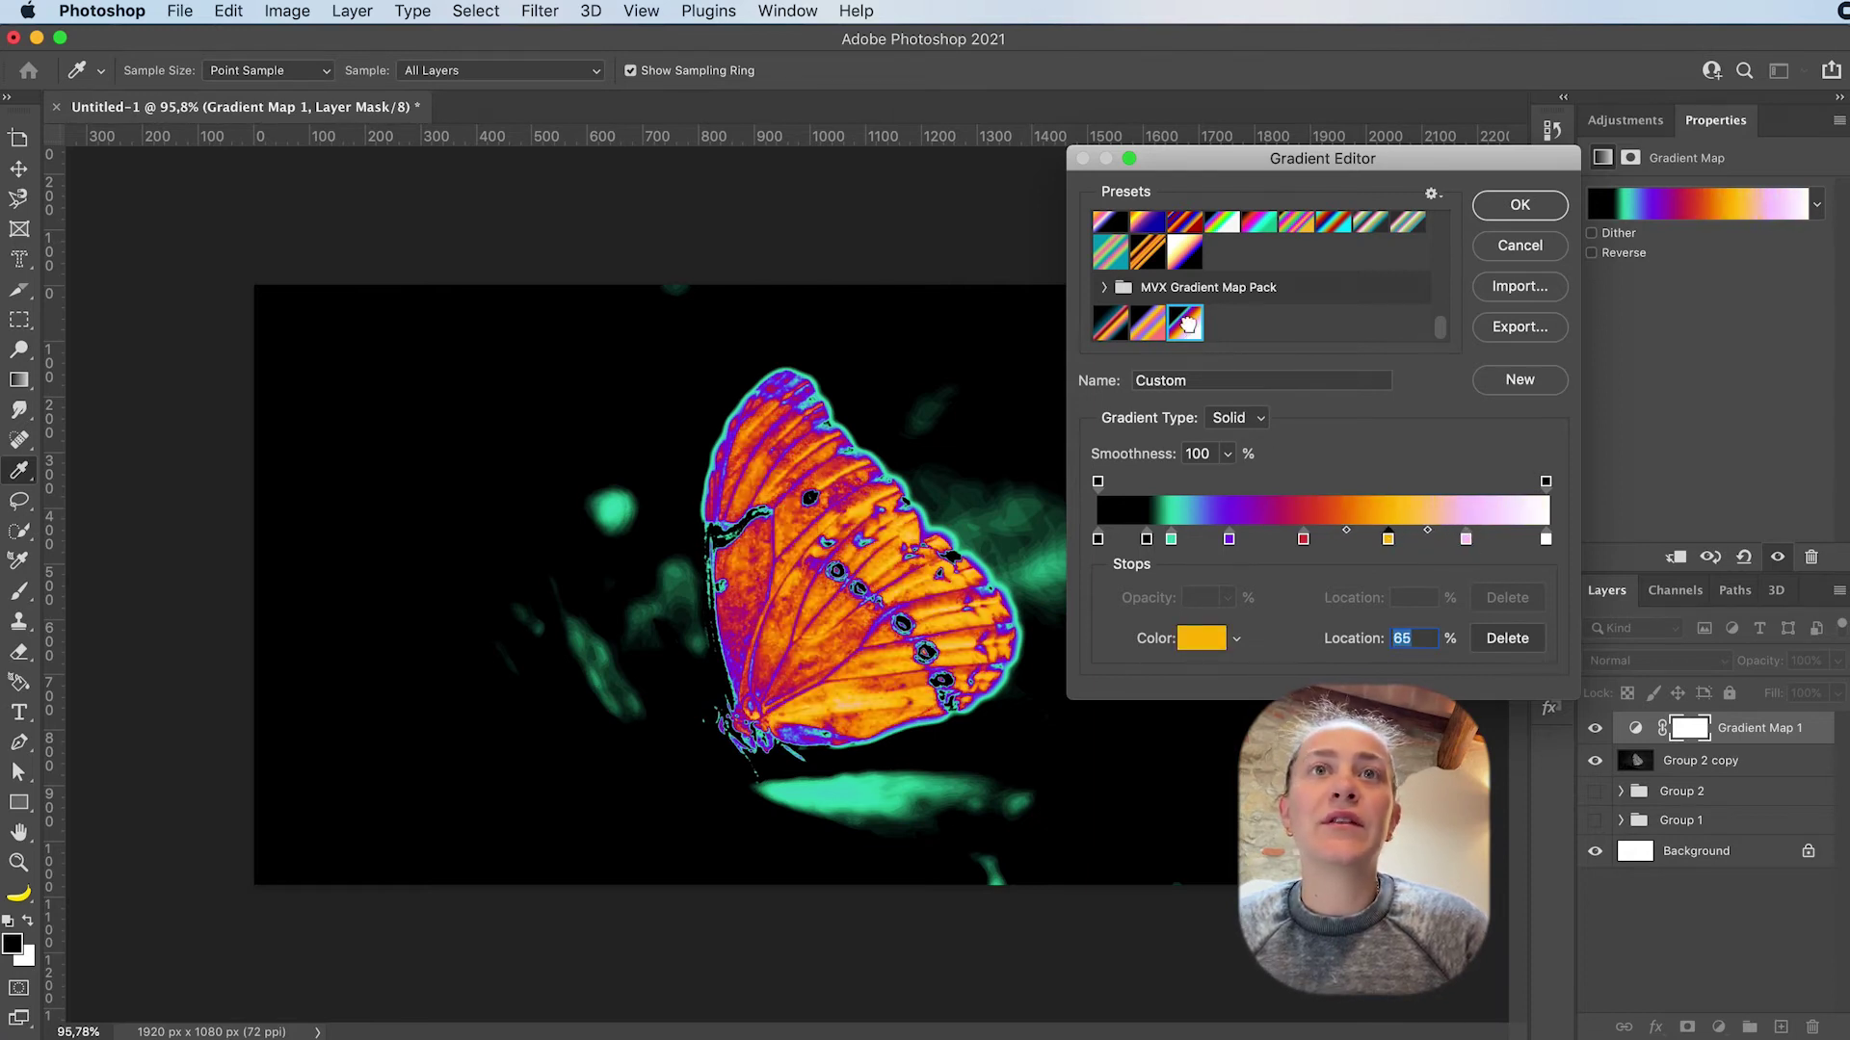
{"action": "left_click", "coordinate": [1192, 330]}
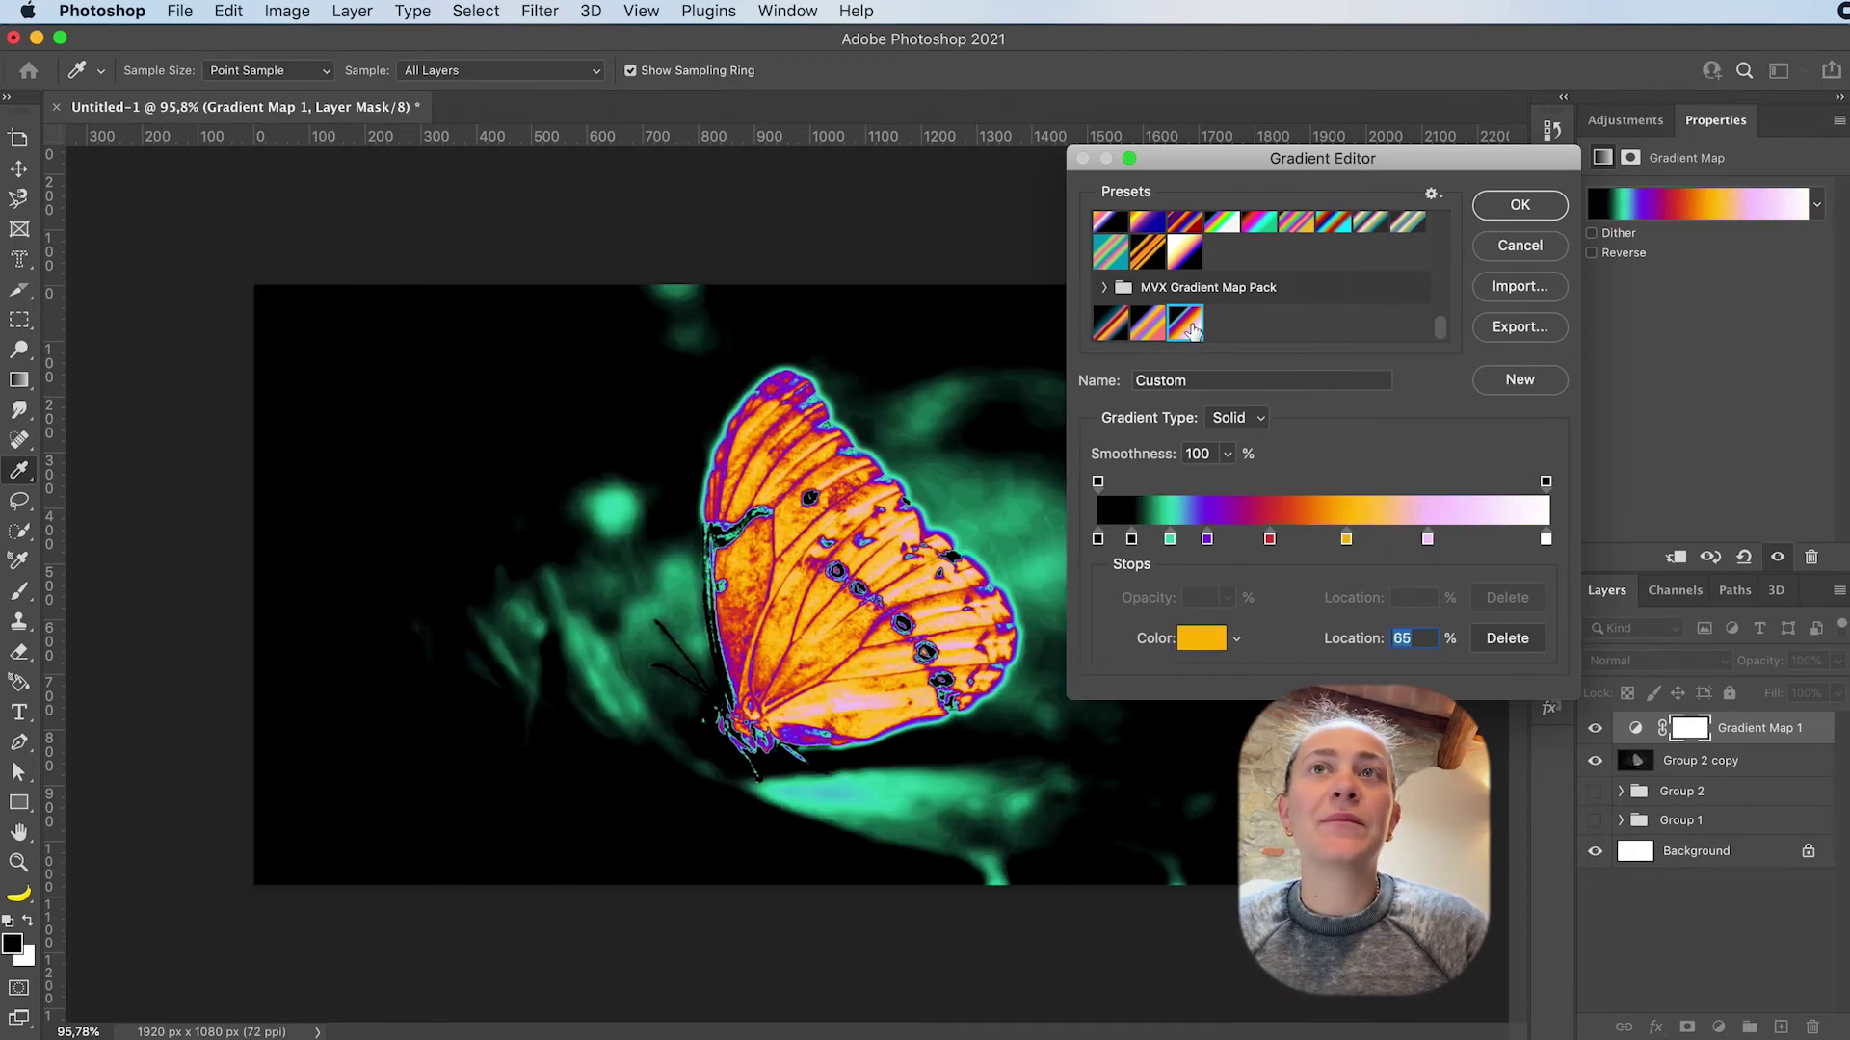
{"action": "left_click", "coordinate": [1517, 211]}
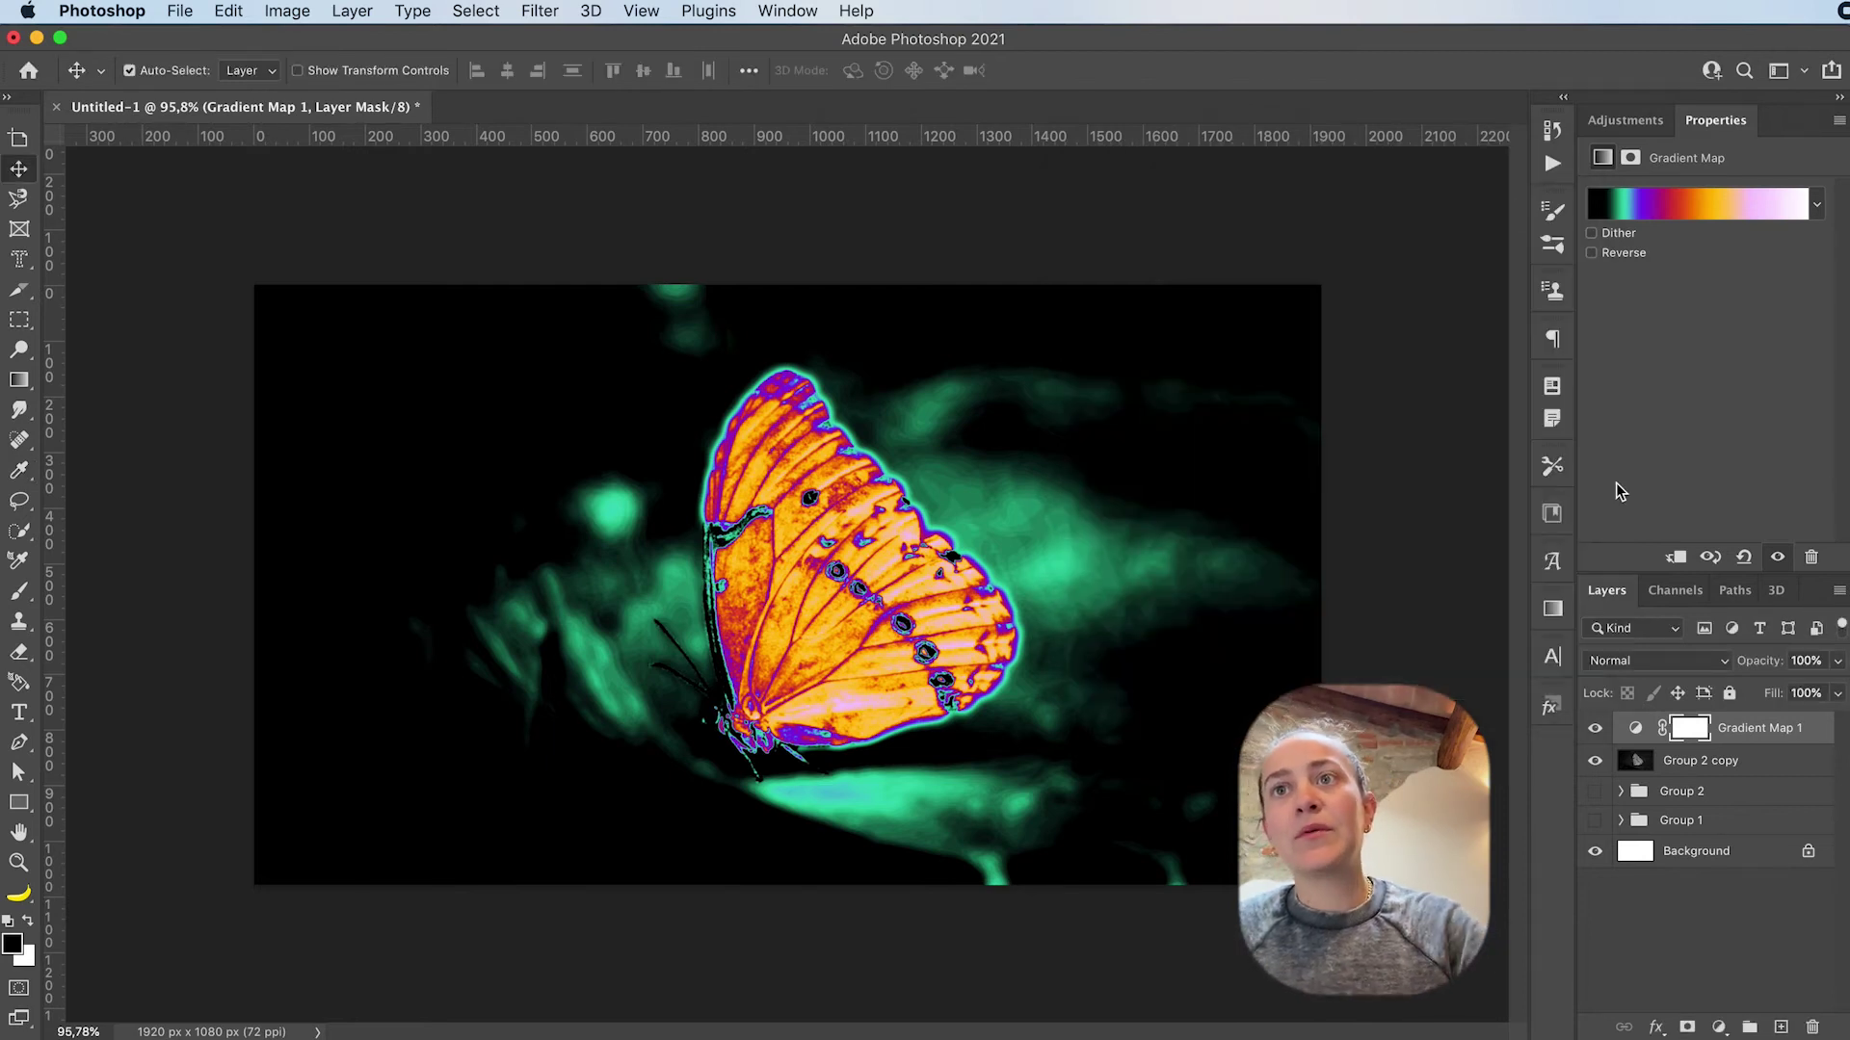
Group Gradient Map 1 with Group 2 copy as Group 3 and merge a duplicate into Group 3 copy
{"action": "left_click", "coordinate": [1754, 764]}
{"action": "key", "text": "super+g"}
{"action": "key", "text": "super+j"}
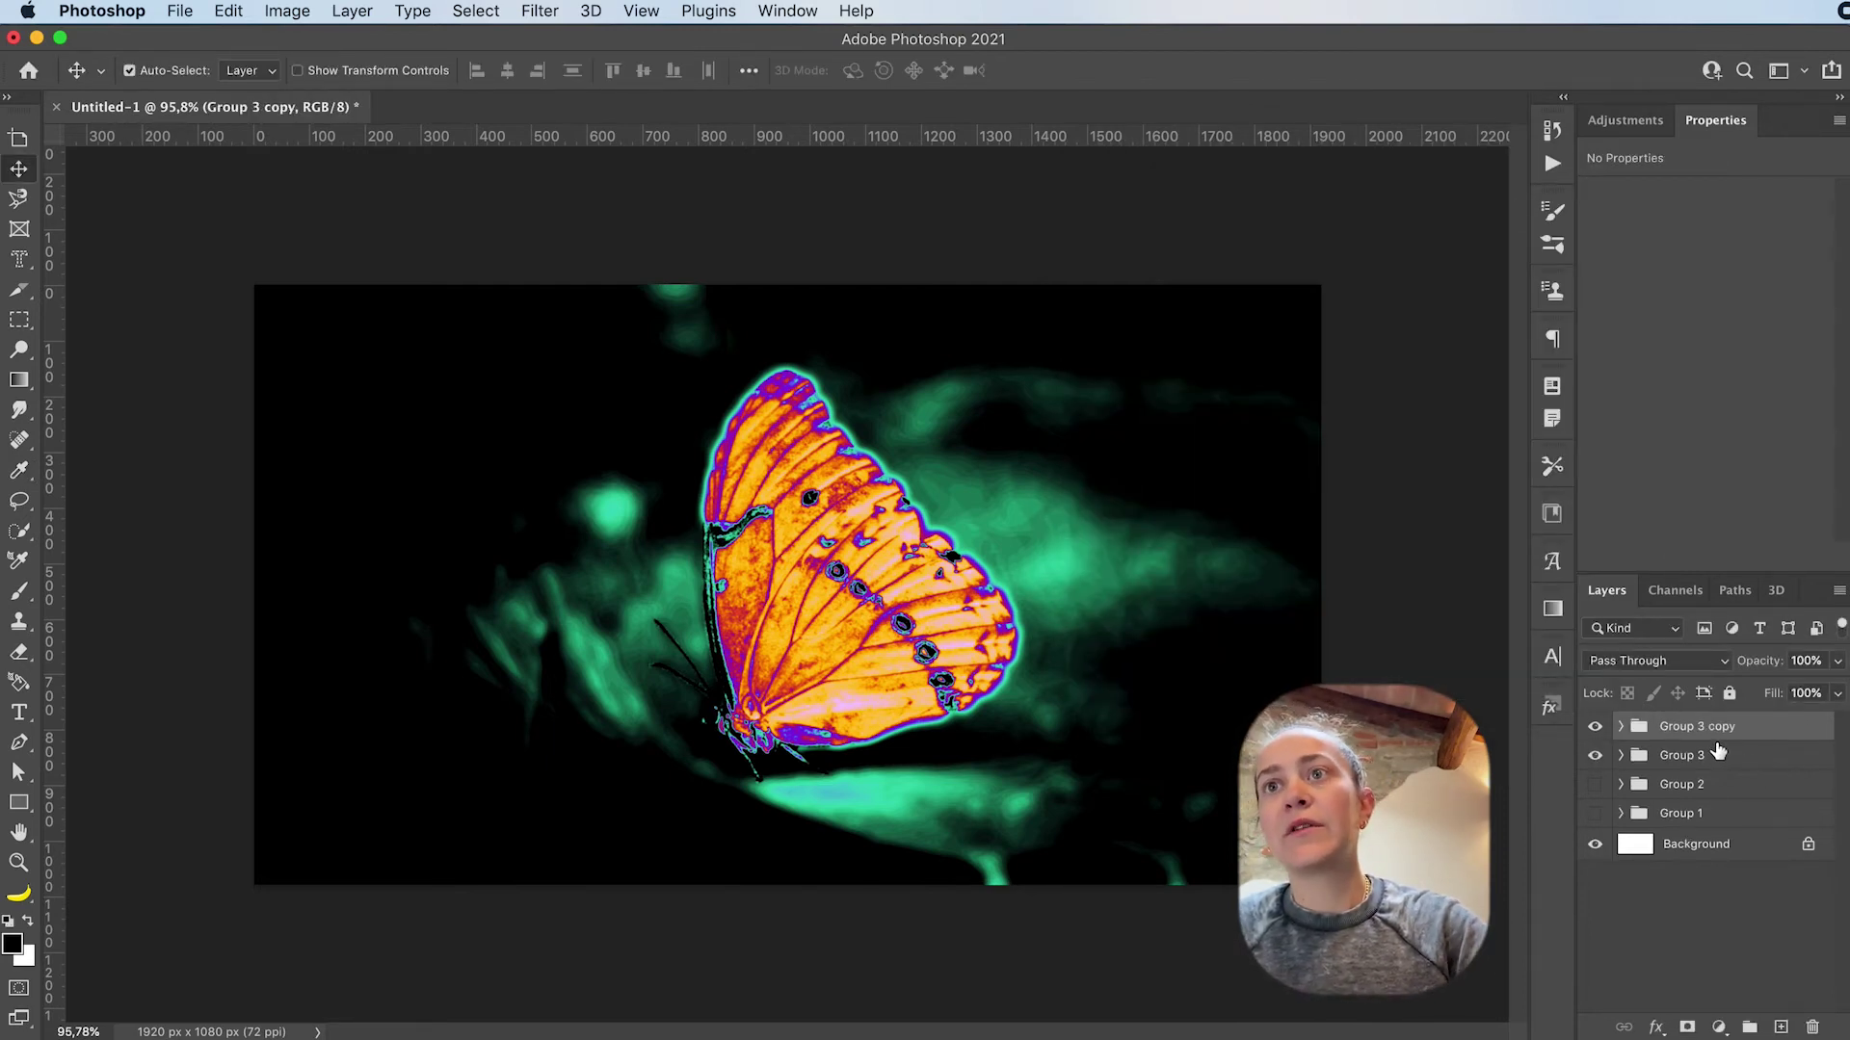
{"action": "right_click", "coordinate": [1693, 730]}
{"action": "key", "text": "super+e"}
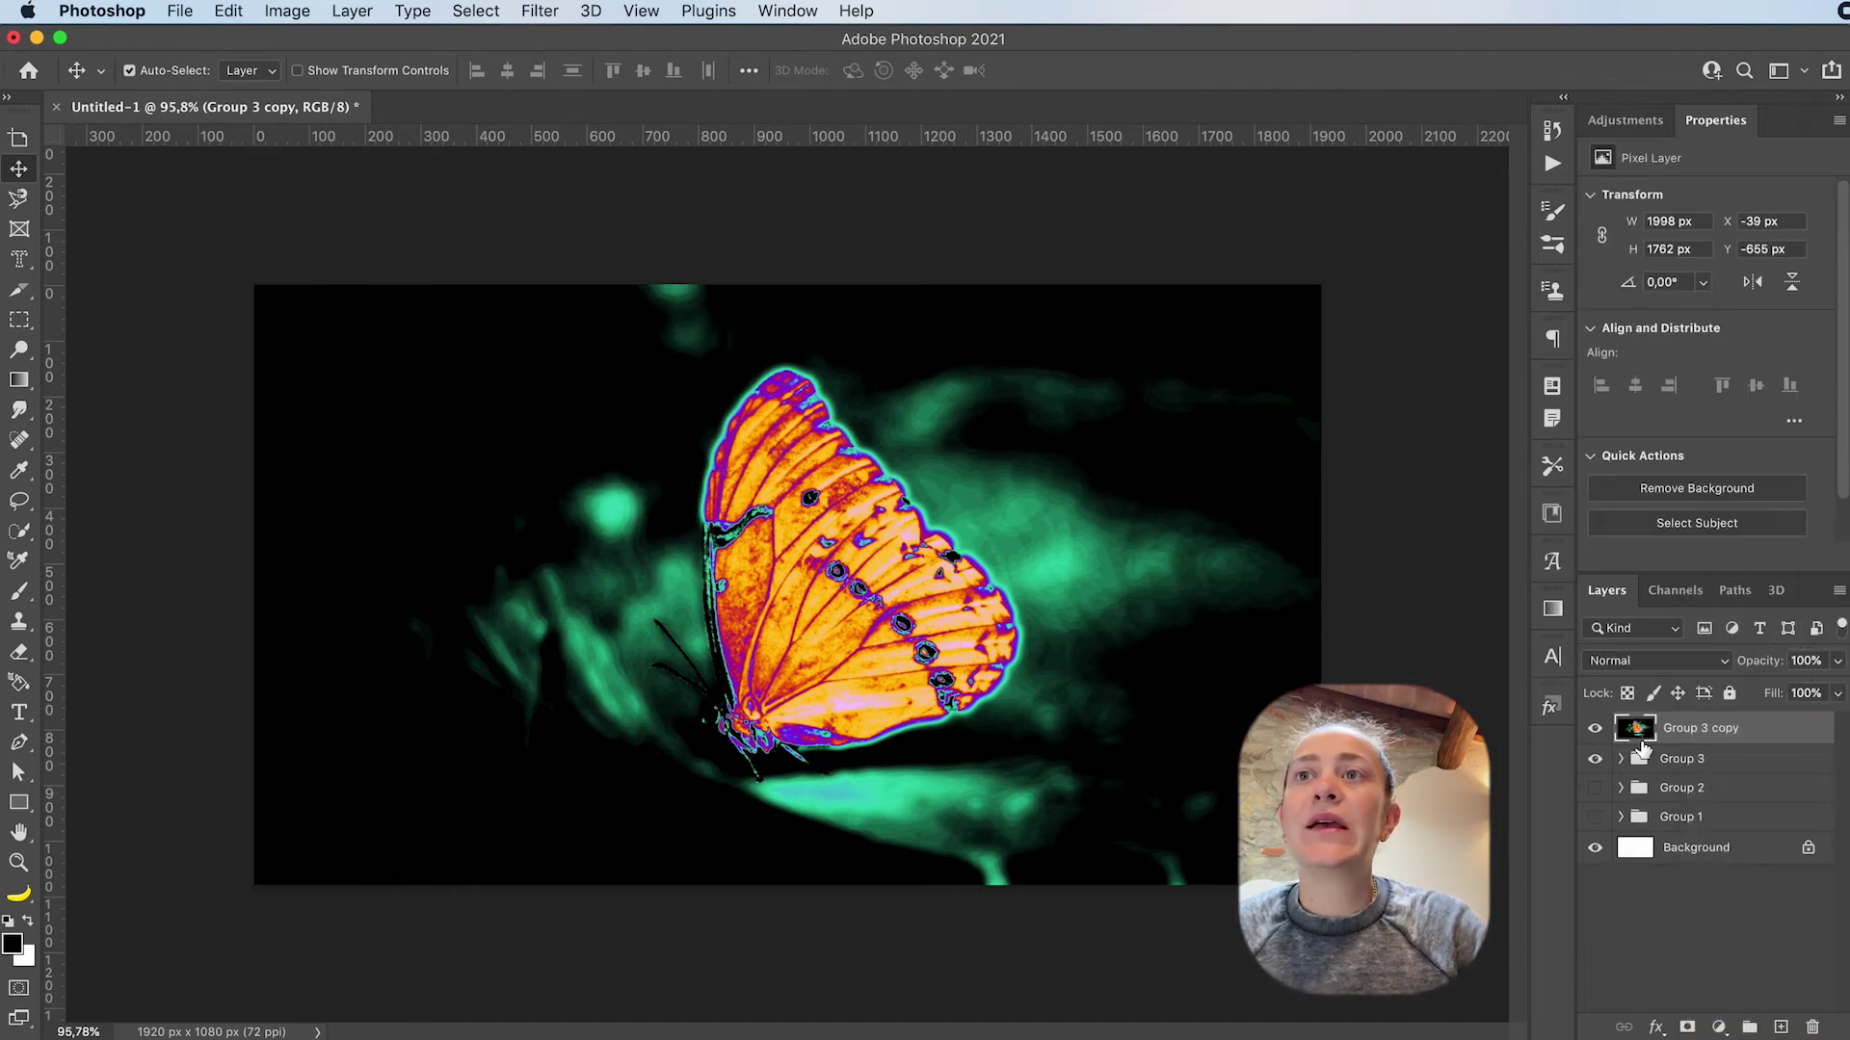
Add 8% Gaussian monochromatic noise to the Group 3 copy layer
{"action": "left_click", "coordinate": [540, 12]}
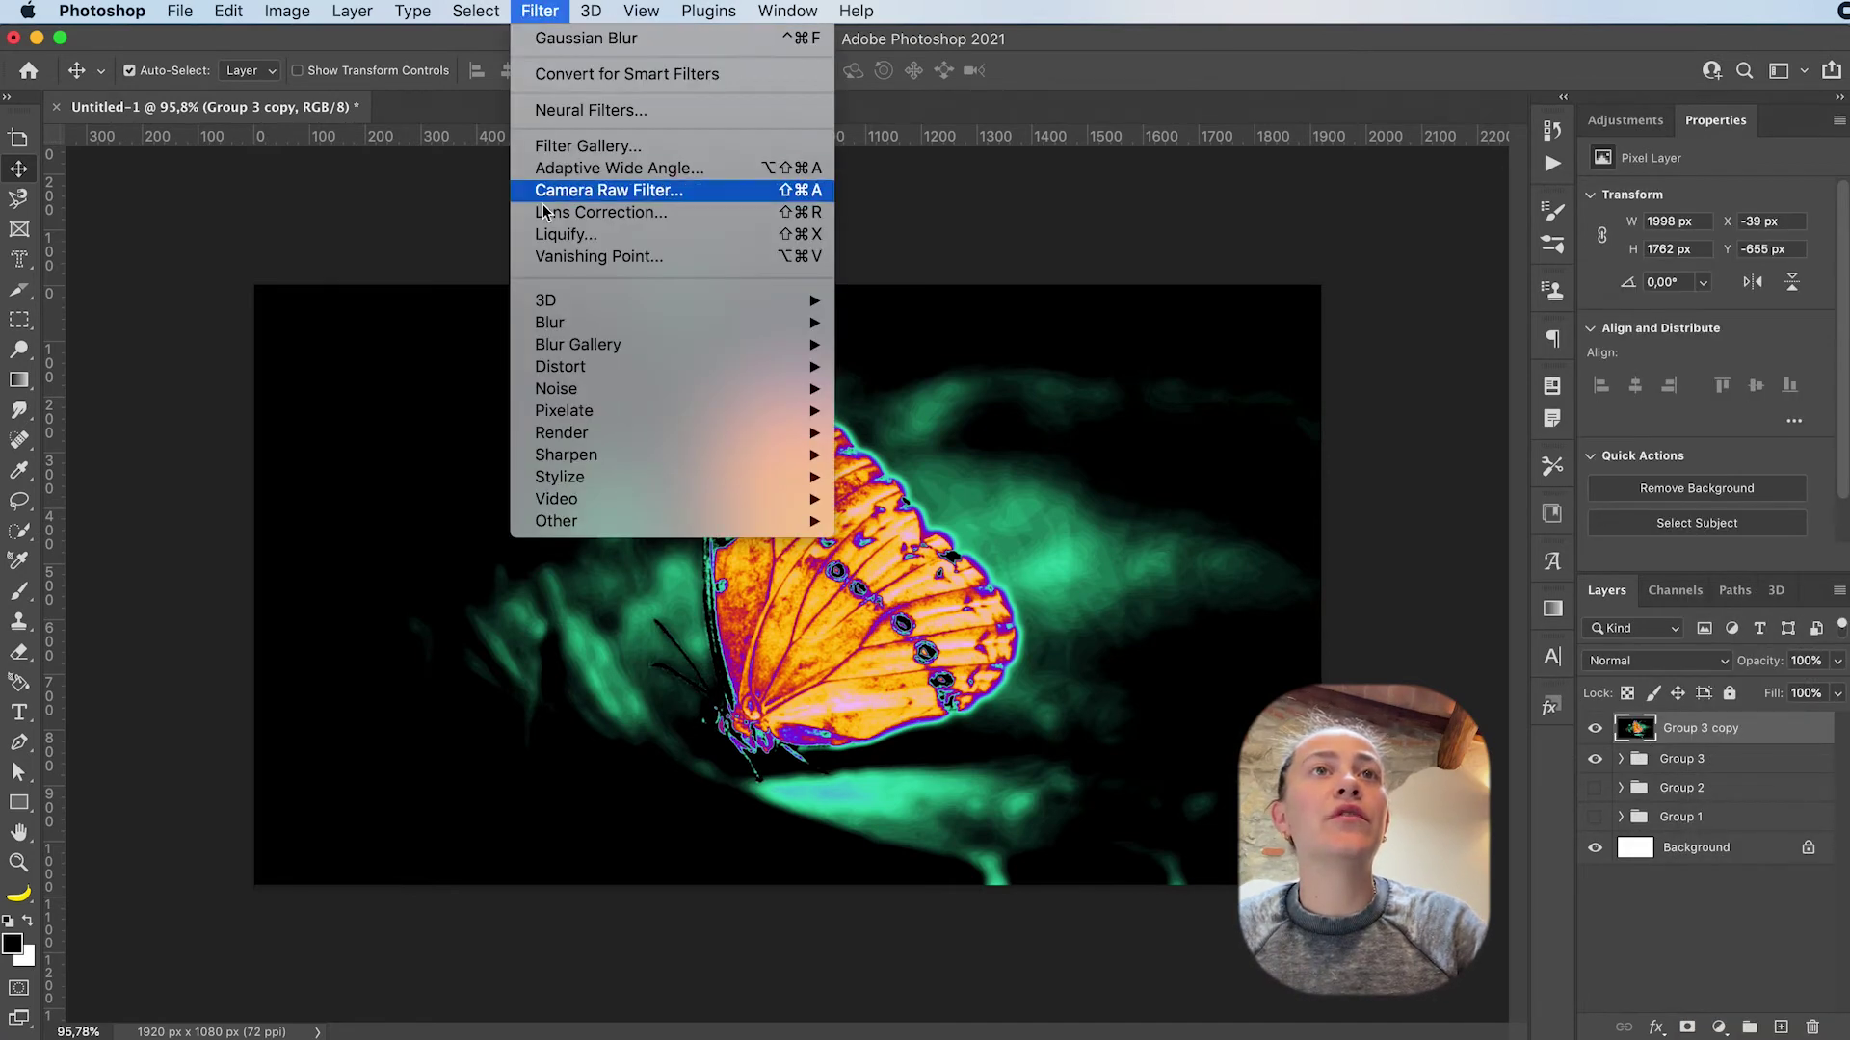
{"action": "mouse_move", "coordinate": [622, 389]}
{"action": "left_click", "coordinate": [933, 389]}
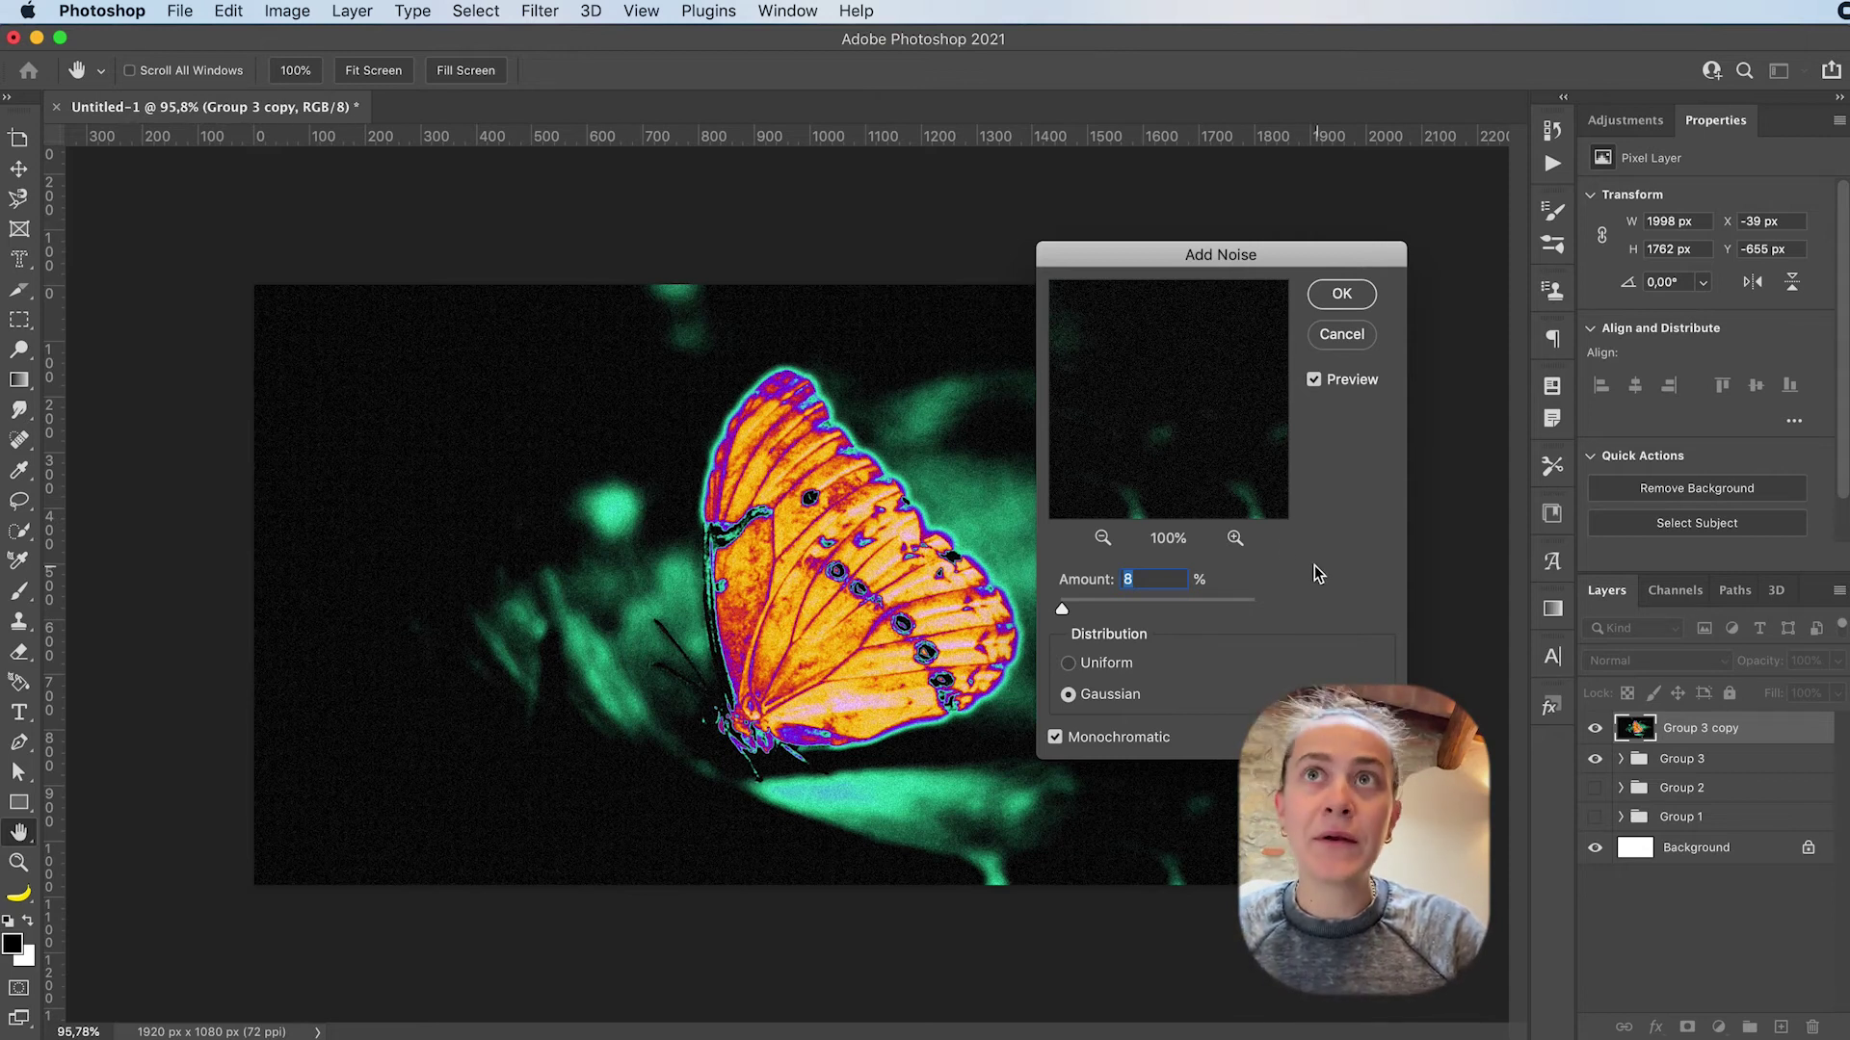
{"action": "left_click", "coordinate": [1341, 294]}
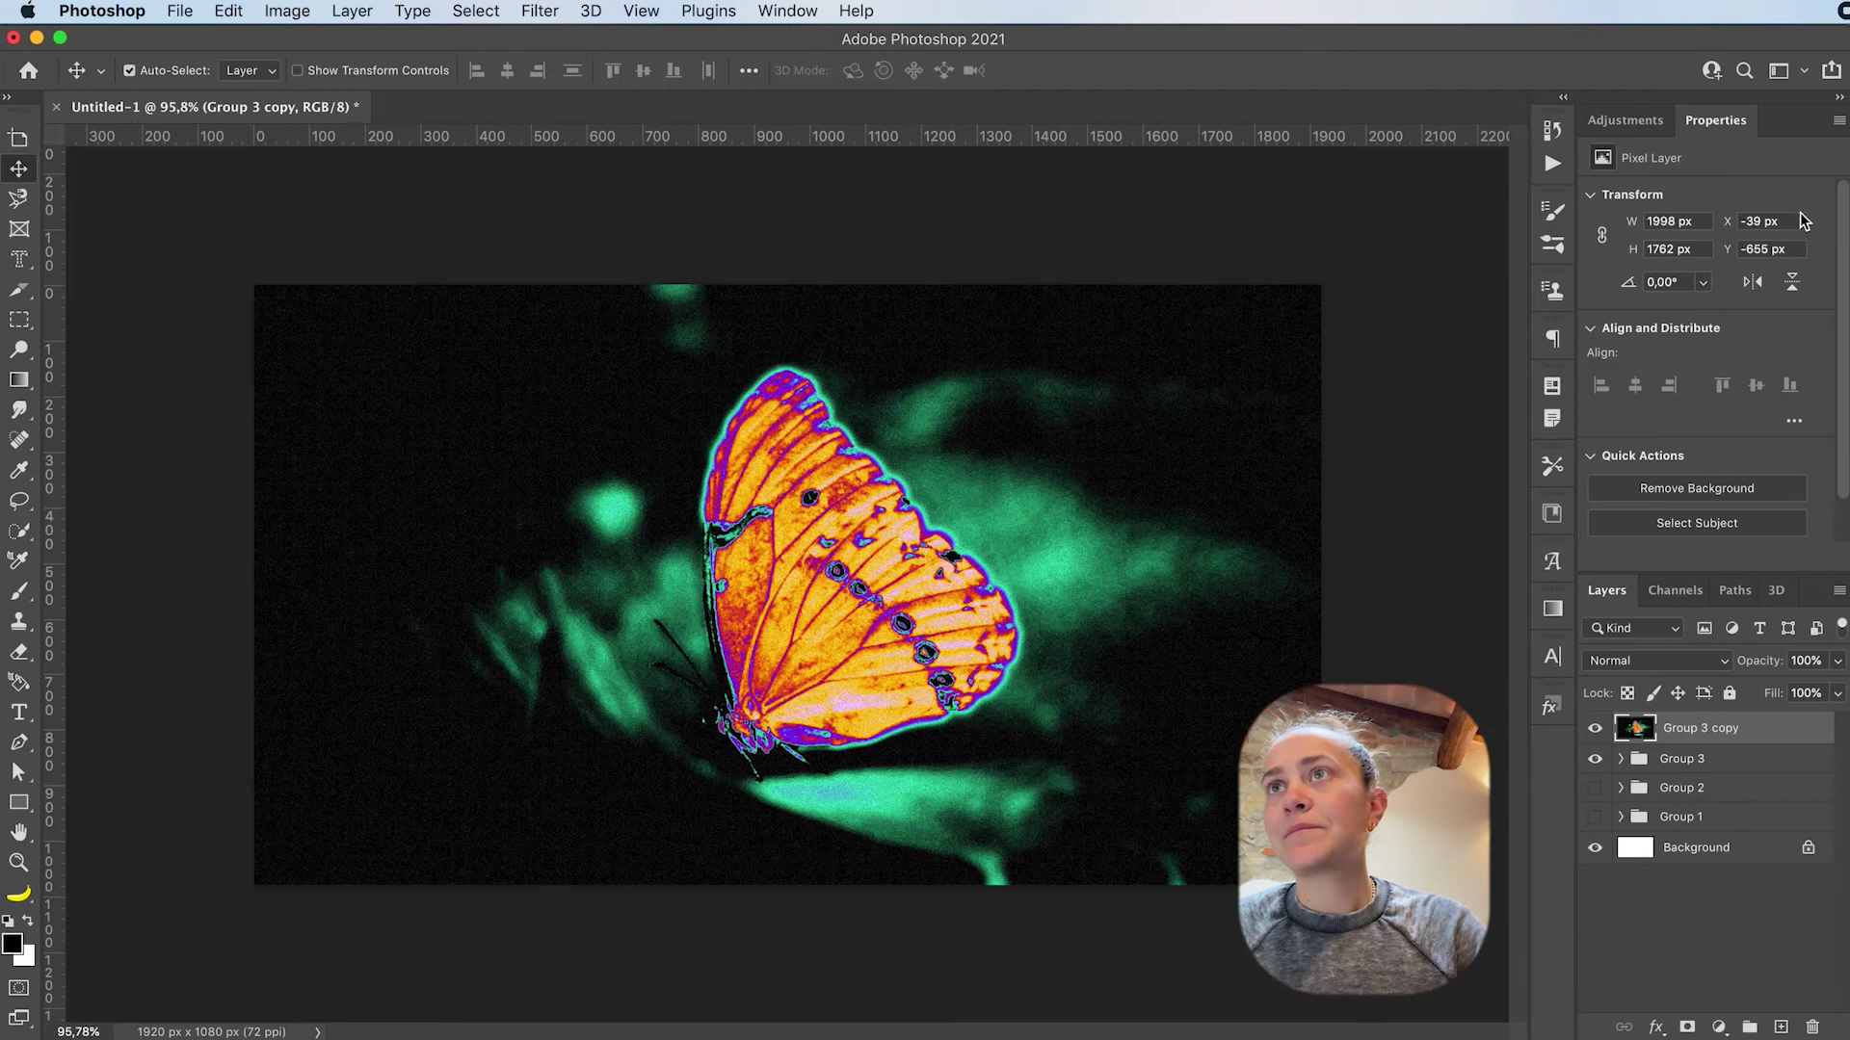
{"action": "key", "text": "super+Tab"}
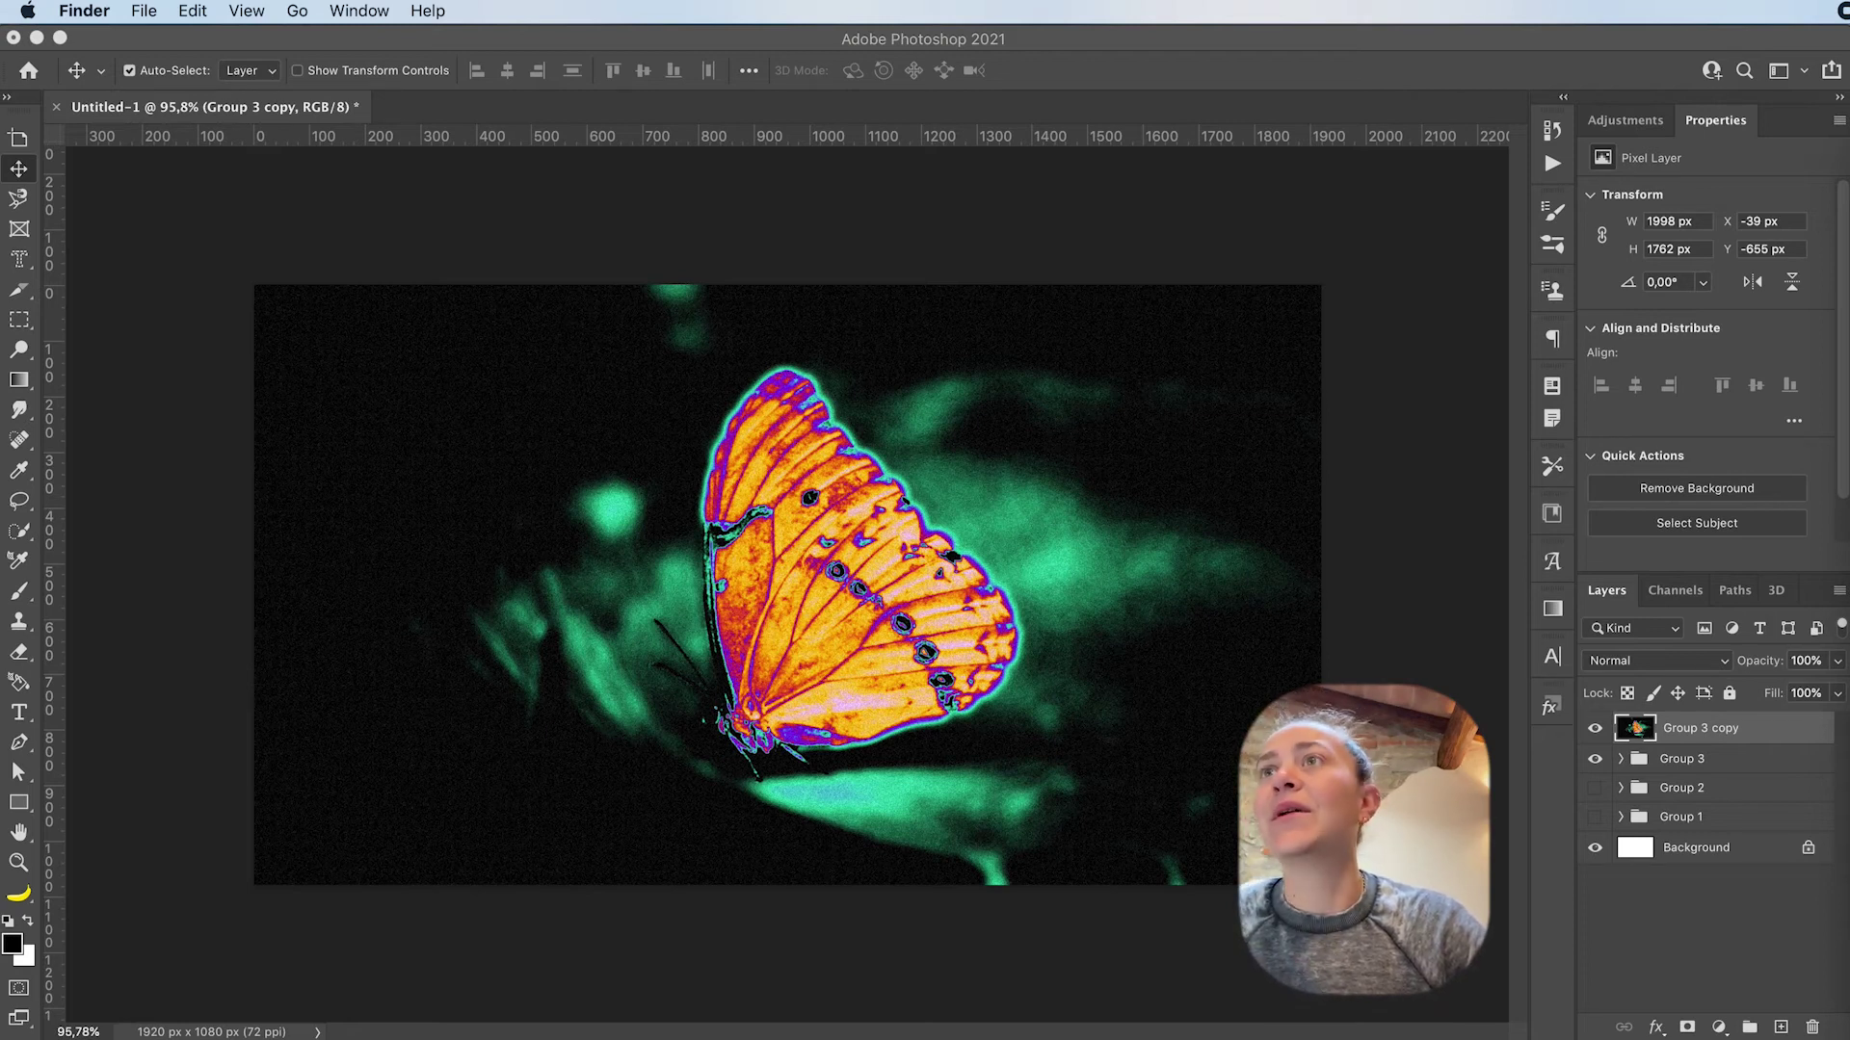
Place the Poster-Creases-02 texture, rotated 90° and scaled to cover the canvas
{"action": "left_click_drag", "start_coordinate": [1849, 372], "coordinate": [1045, 378]}
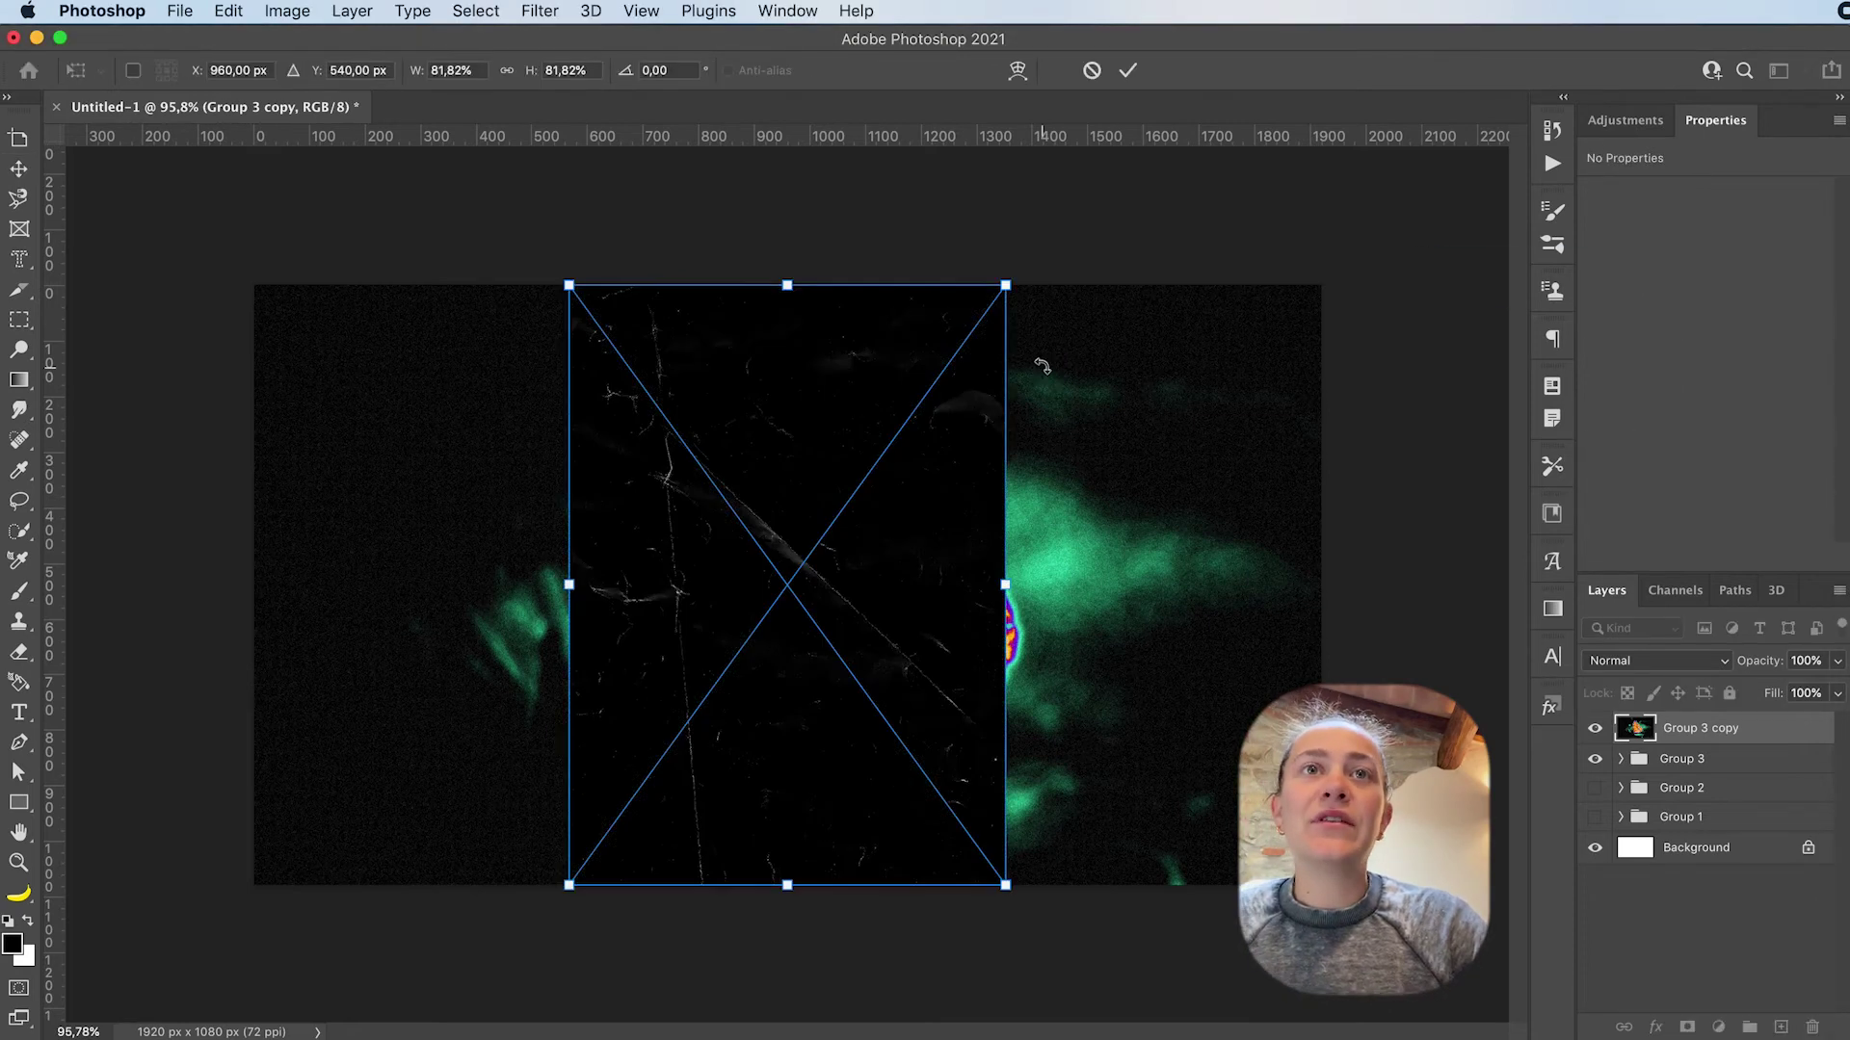
{"action": "left_click_drag", "start_coordinate": [1025, 274], "coordinate": [1069, 723]}
{"action": "left_click_drag", "start_coordinate": [1082, 584], "coordinate": [1320, 584]}
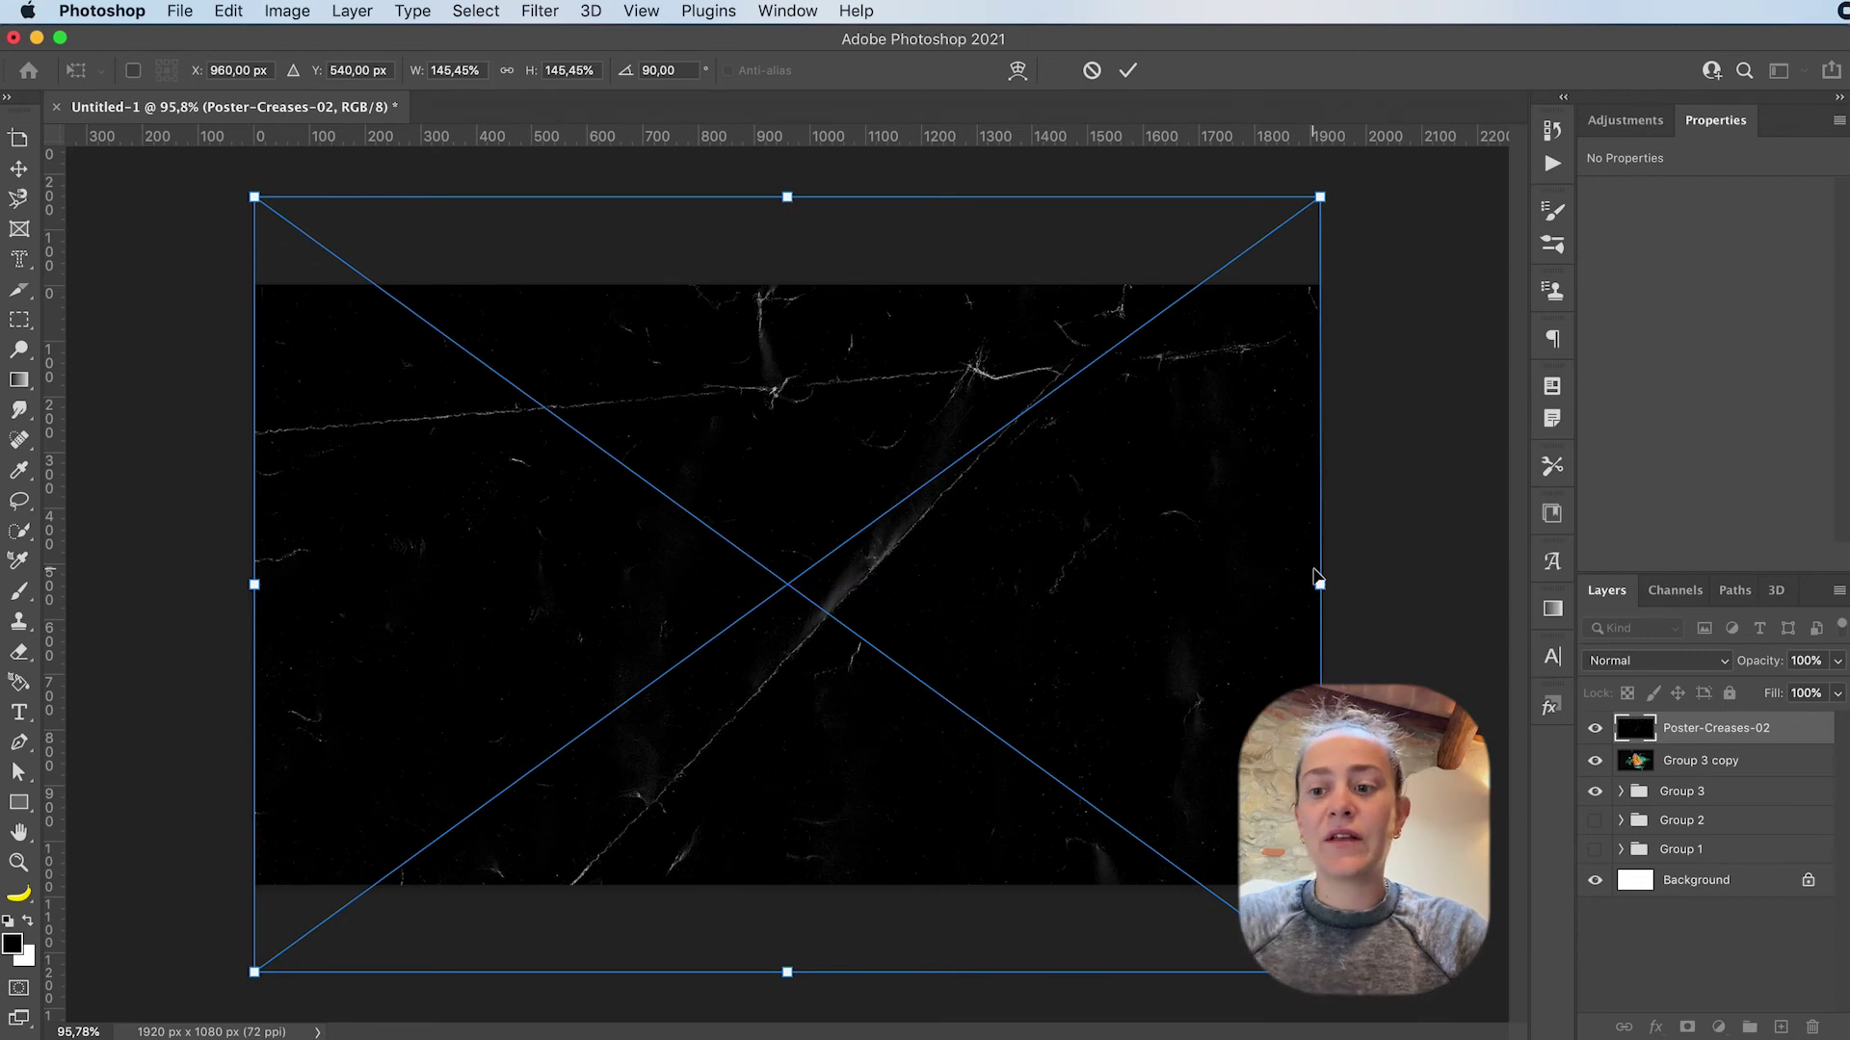
{"action": "key", "text": "Return"}
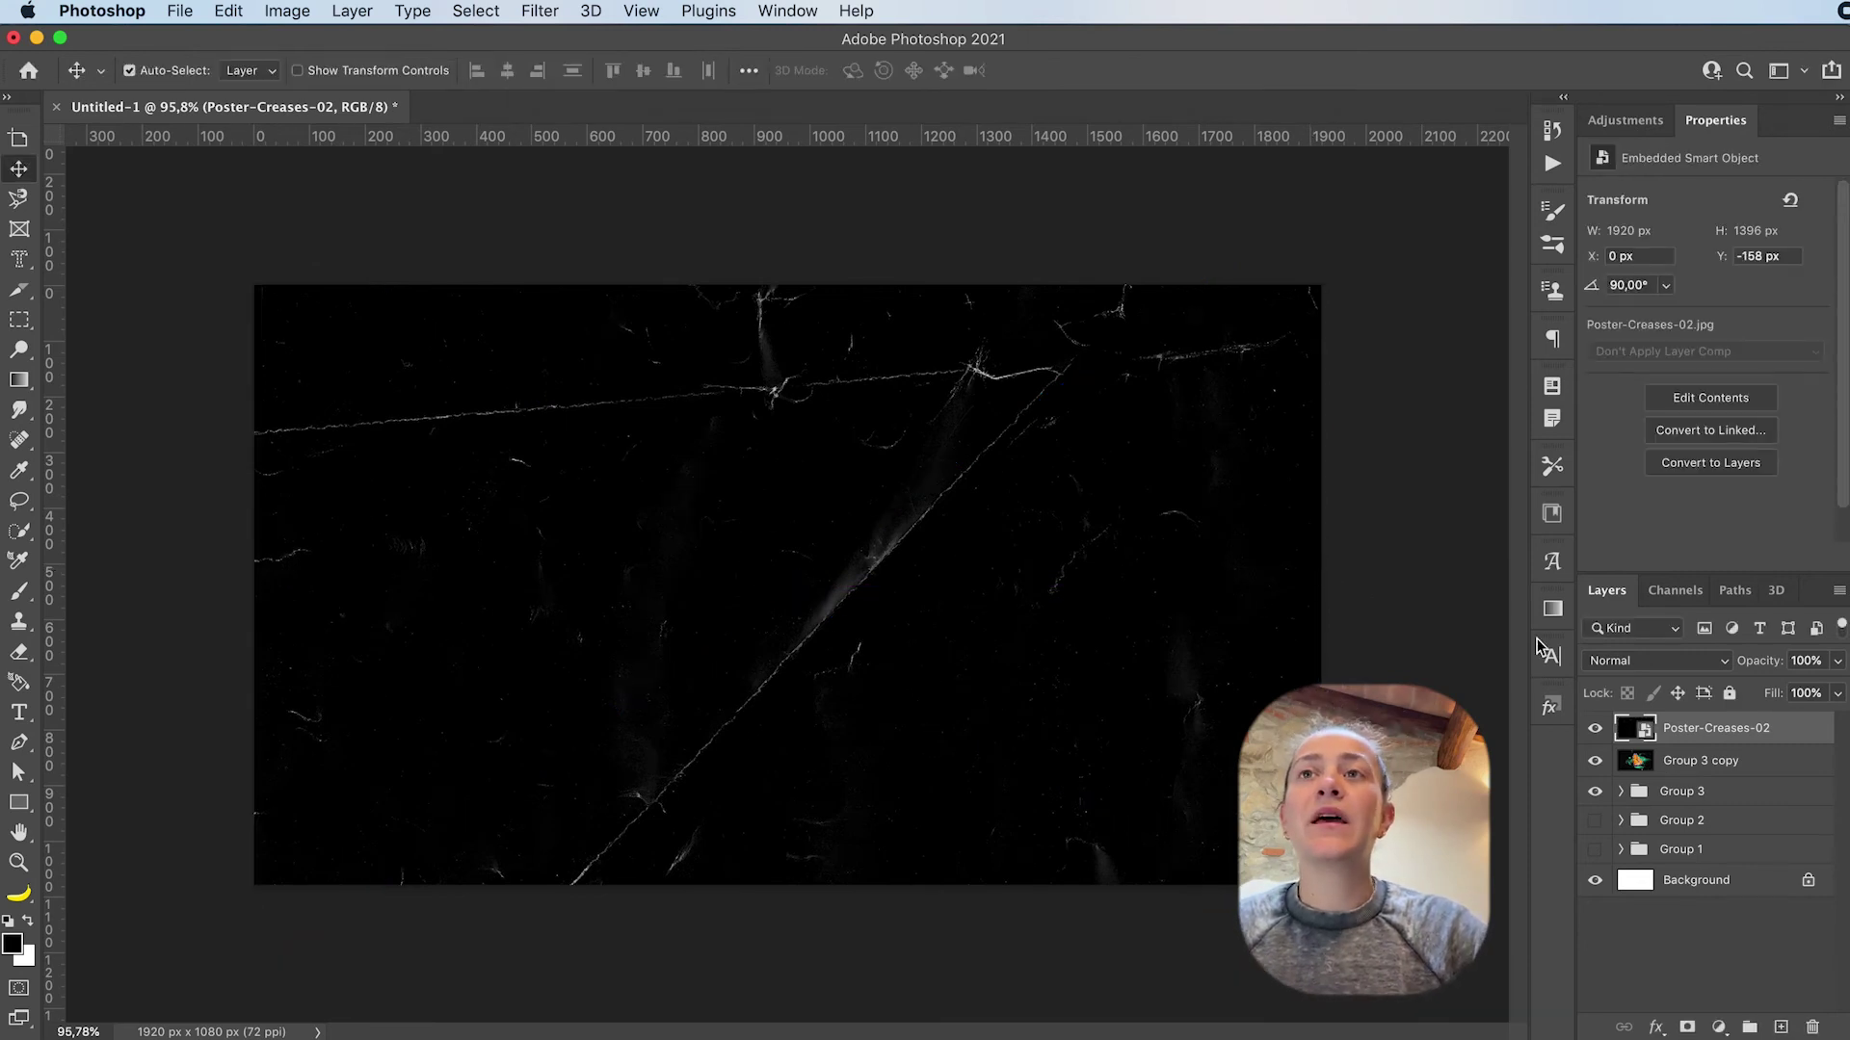
Set the texture layer to Screen blend mode with 70% opacity and 70% fill
{"action": "left_click", "coordinate": [1647, 660]}
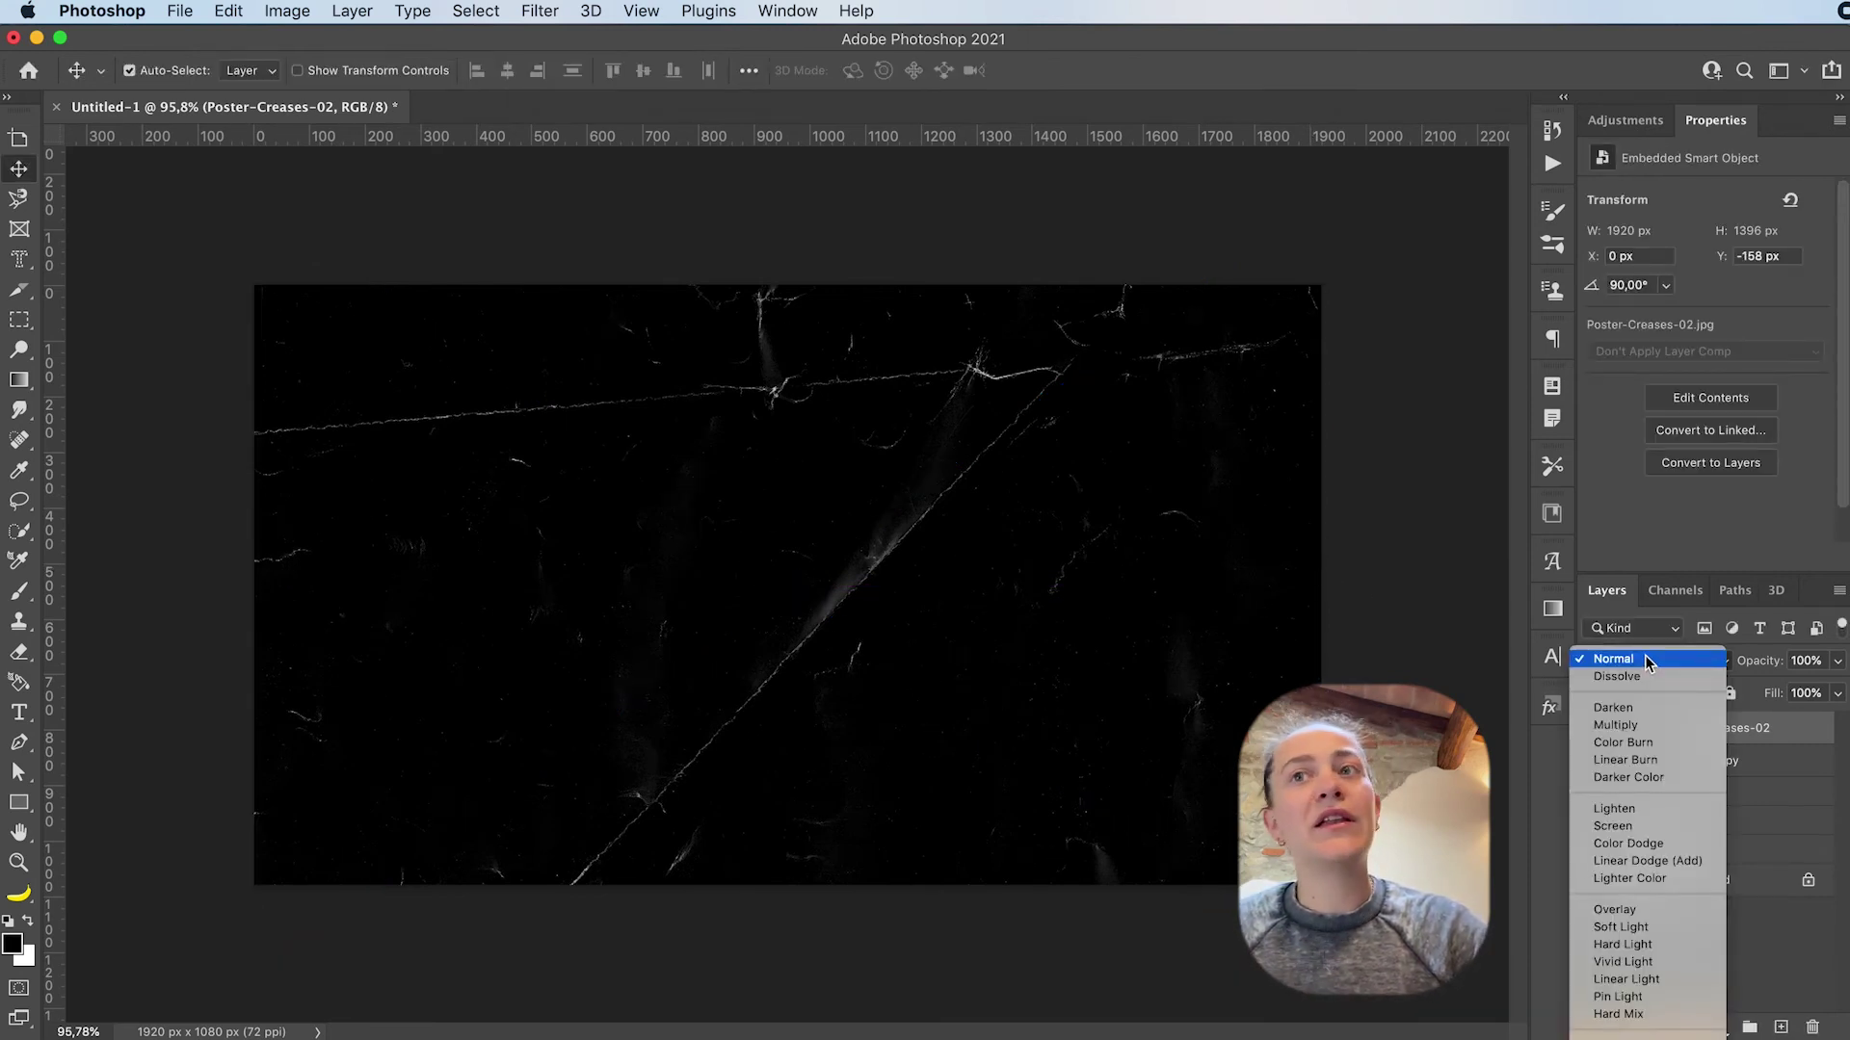
{"action": "left_click", "coordinate": [1647, 835]}
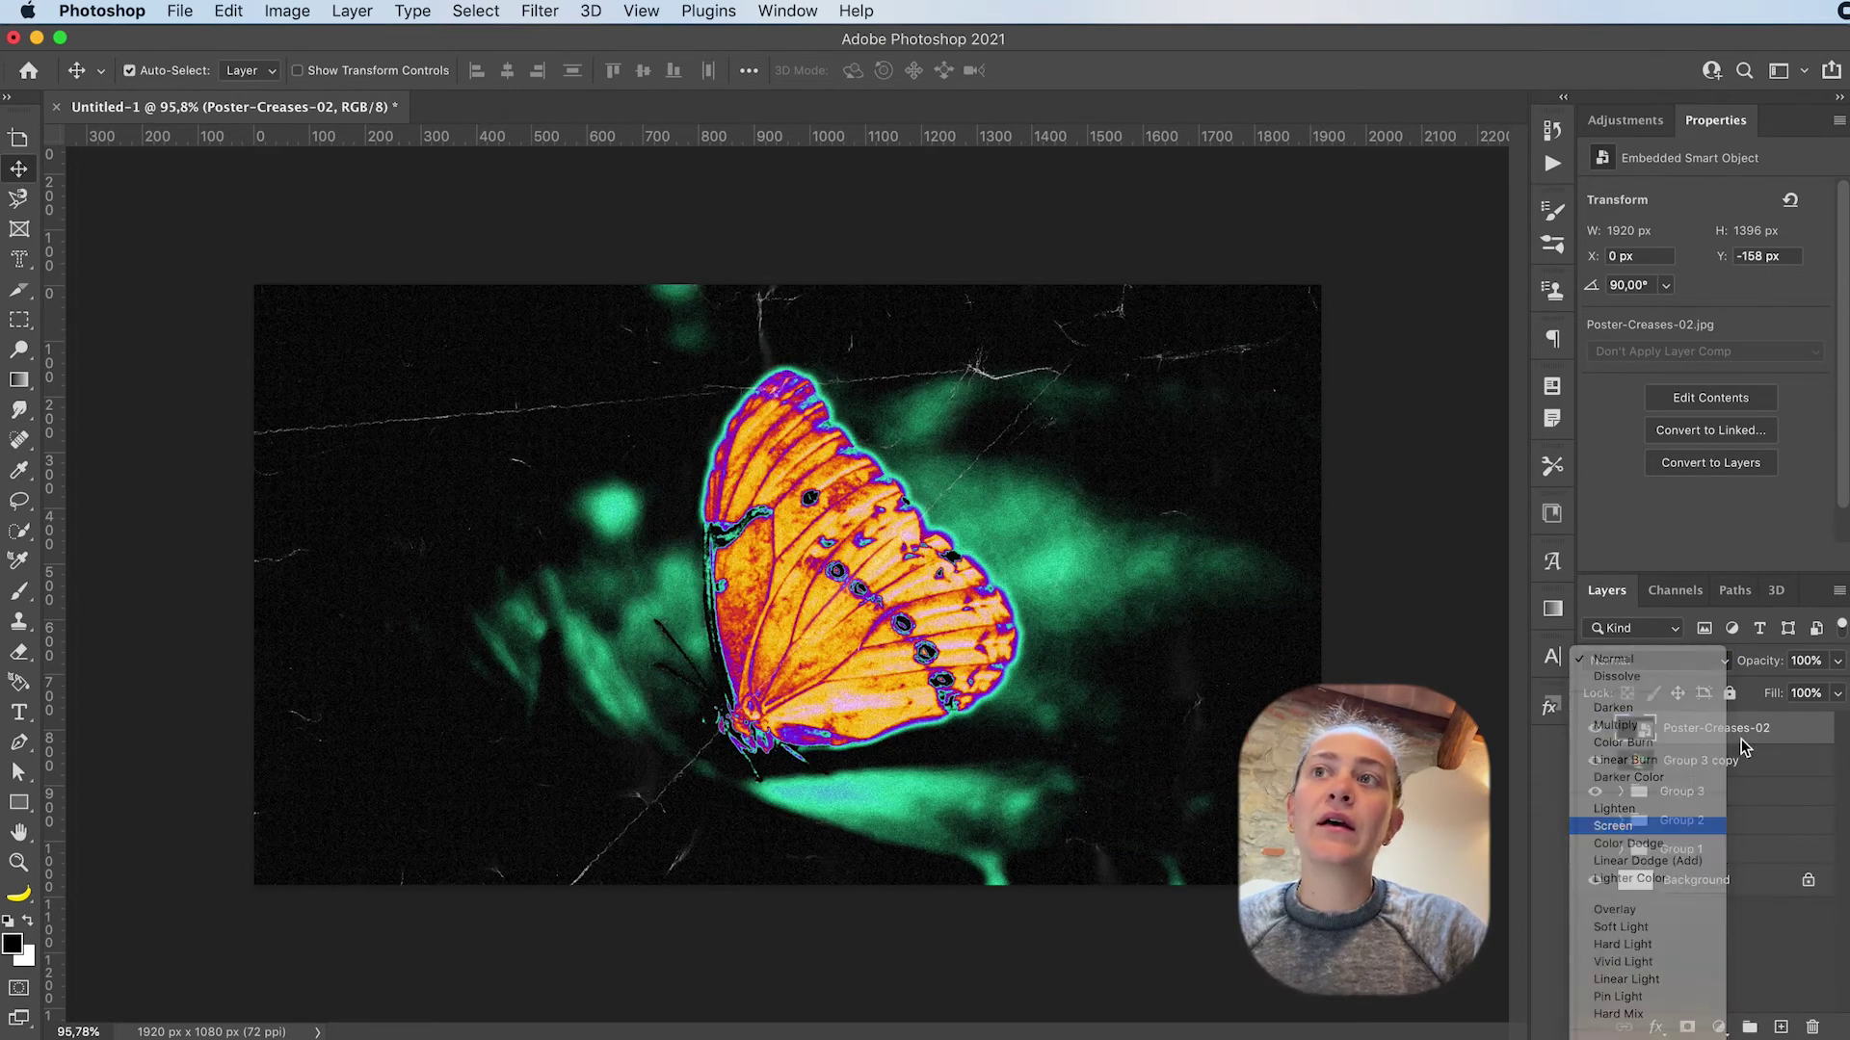
{"action": "left_click", "coordinate": [1805, 661]}
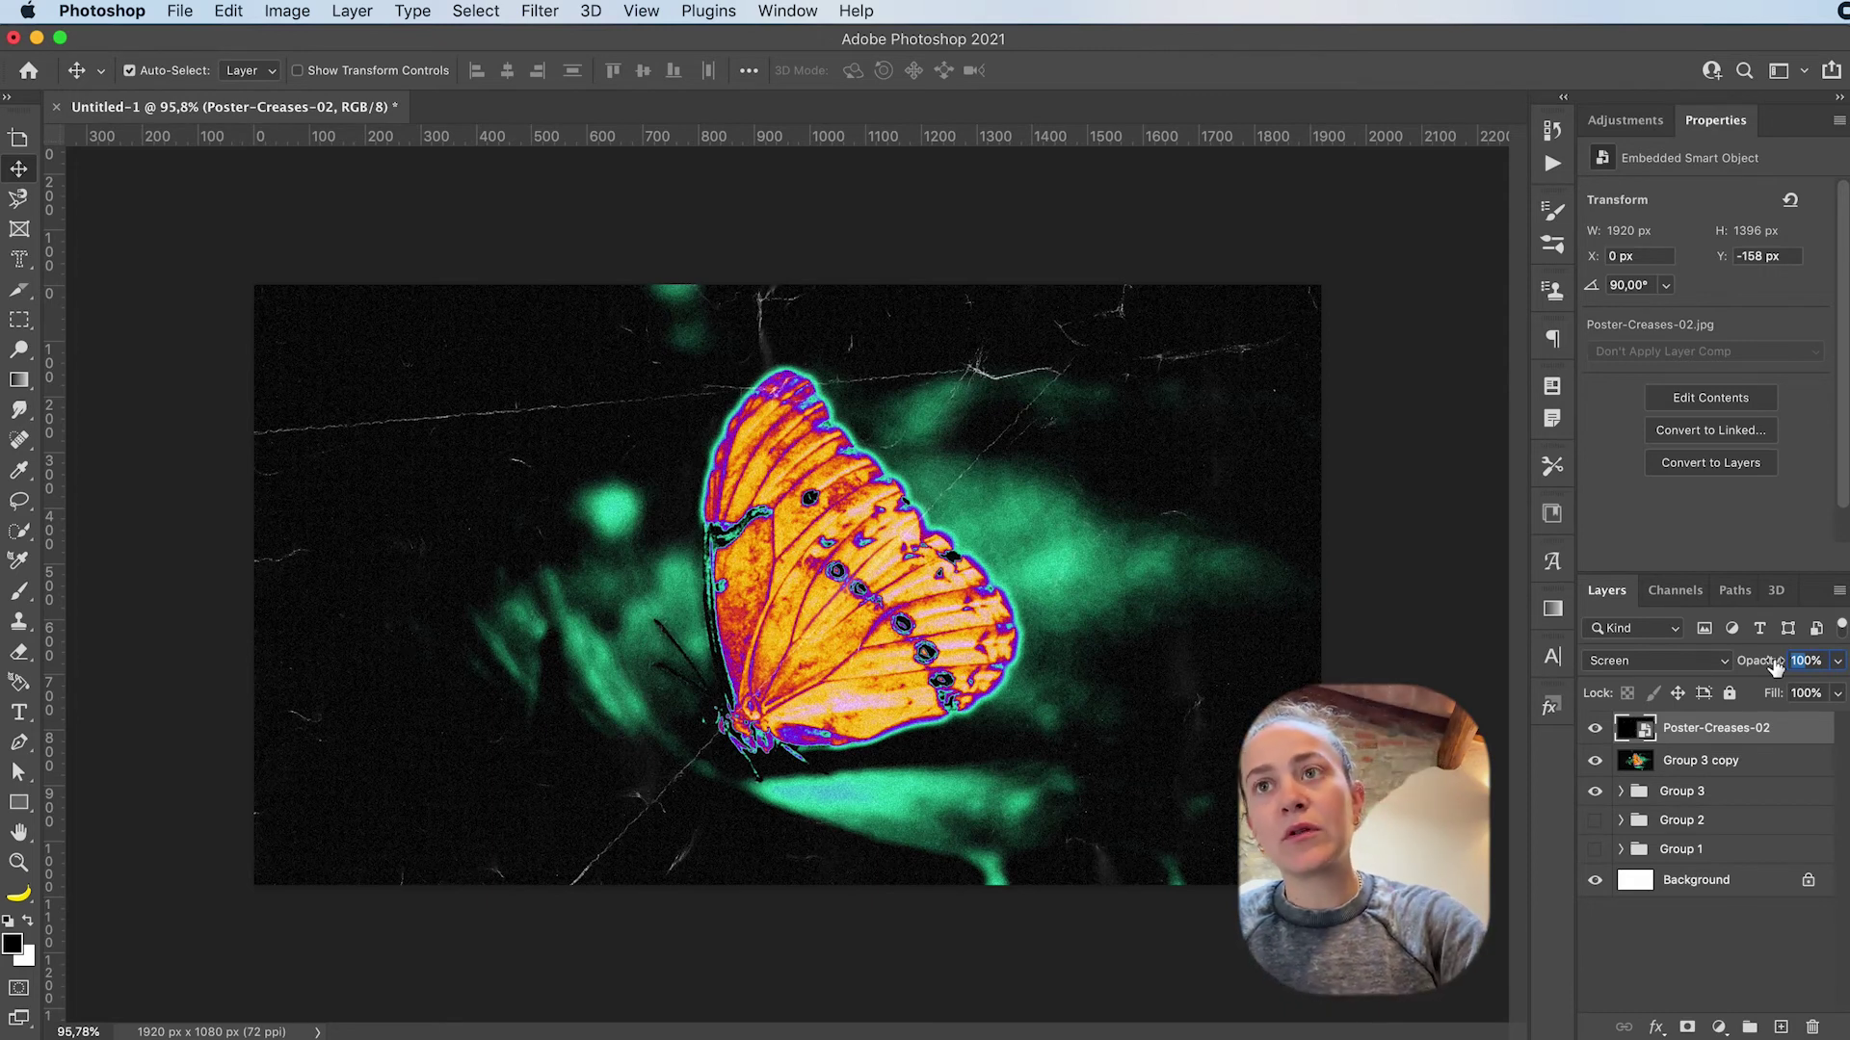
{"action": "type", "text": "70"}
{"action": "left_click", "coordinate": [1802, 693]}
{"action": "type", "text": "70"}
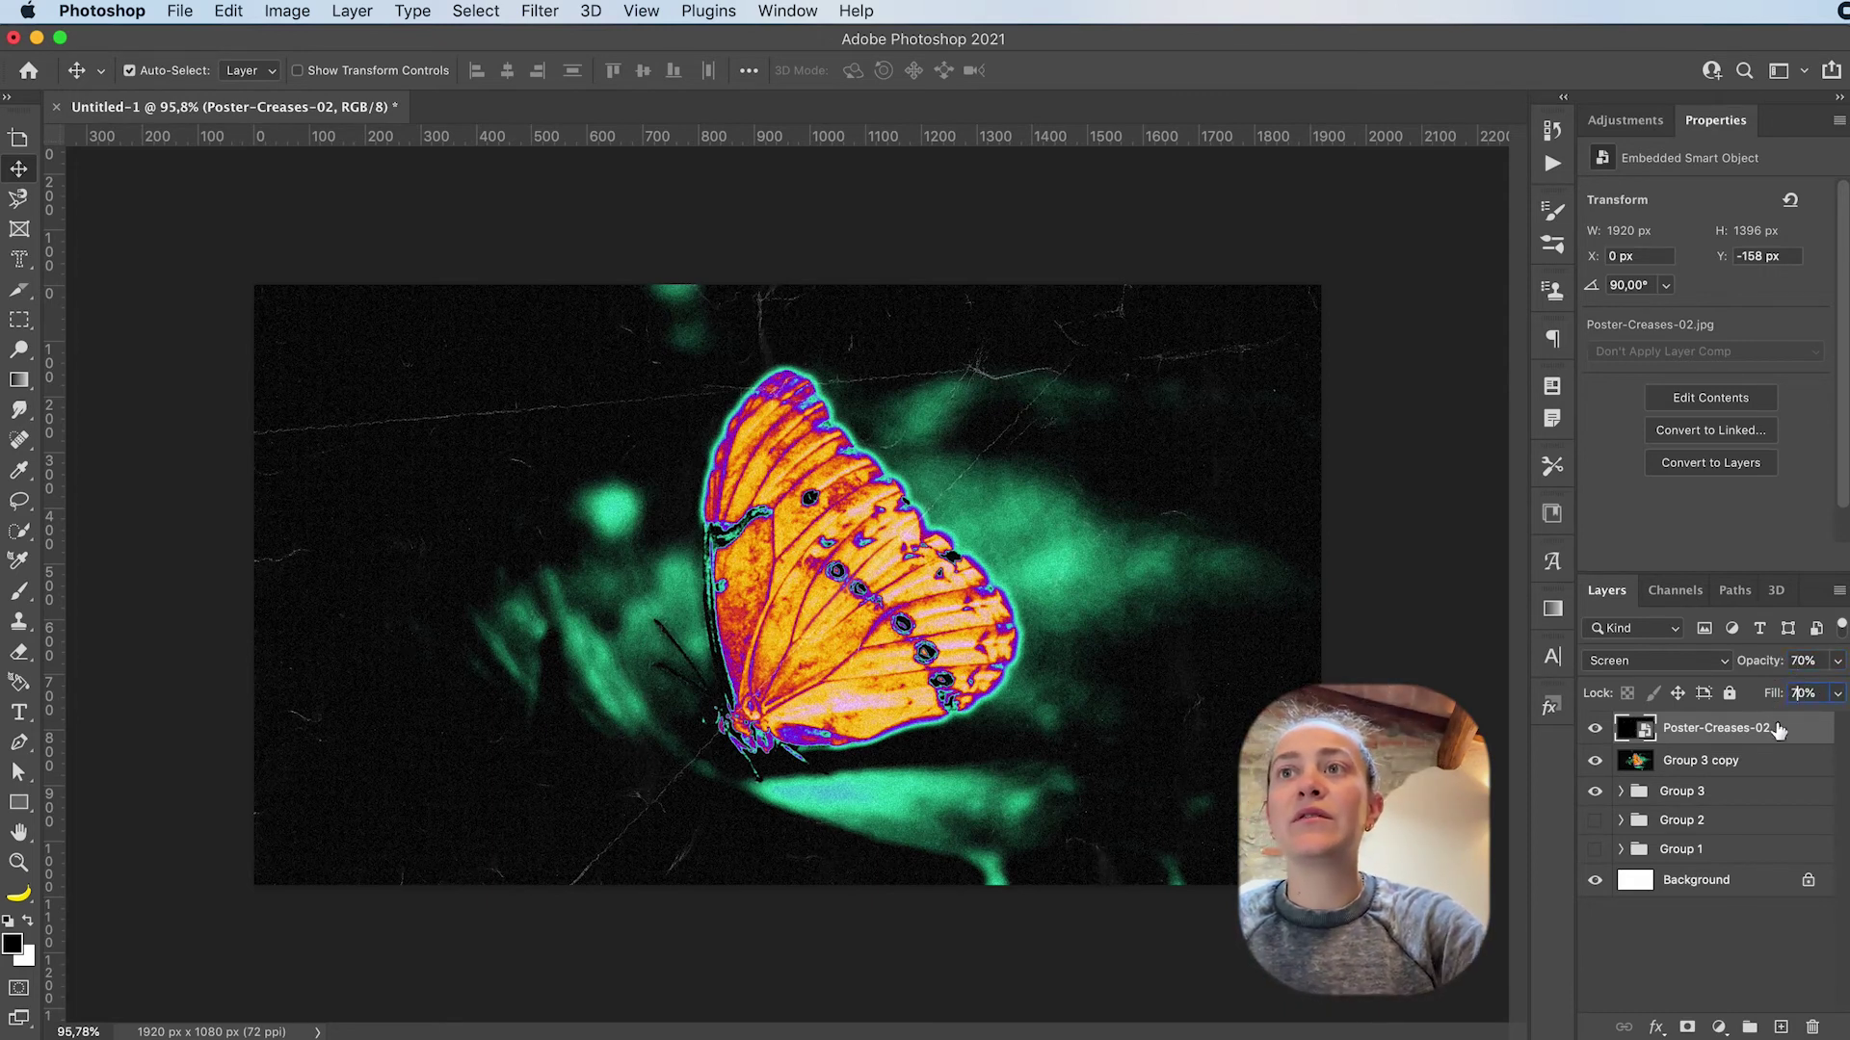
{"action": "key", "text": "Return"}
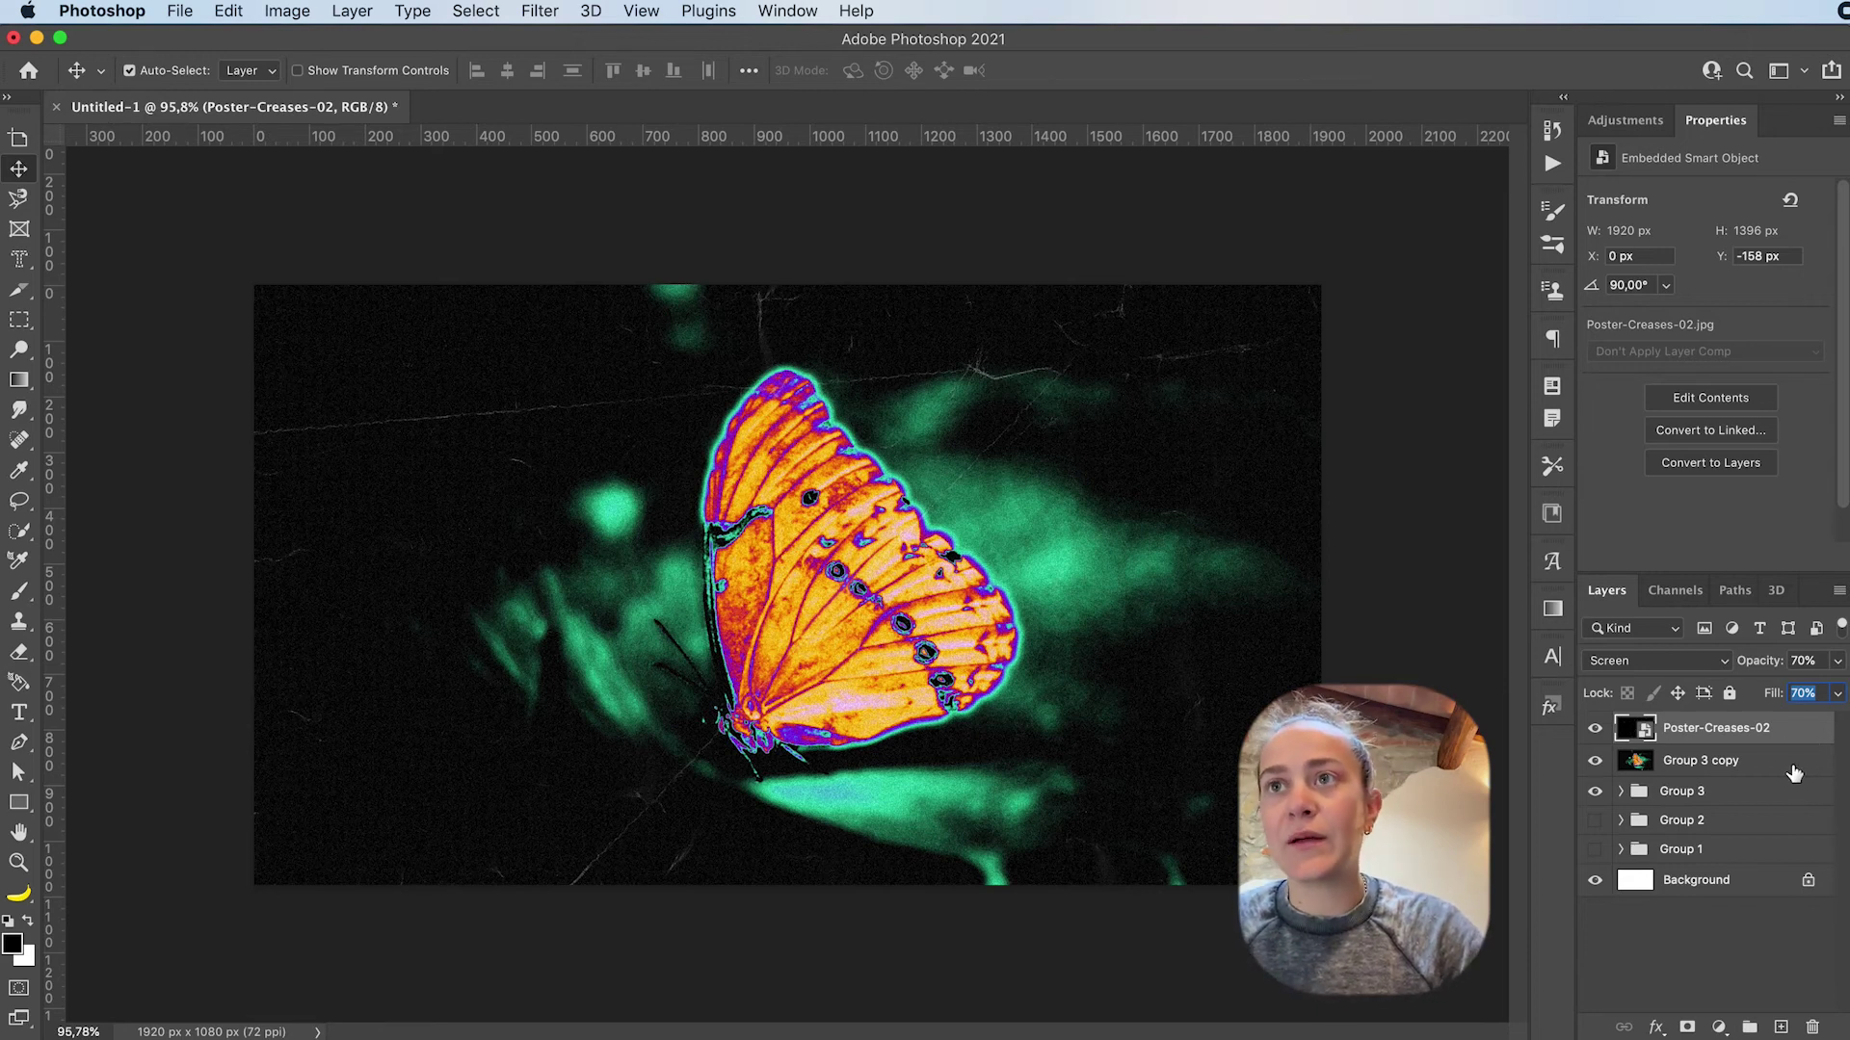
{"action": "left_click", "coordinate": [1794, 769]}
{"action": "left_click", "coordinate": [1805, 731]}
{"action": "key", "text": "super+Tab"}
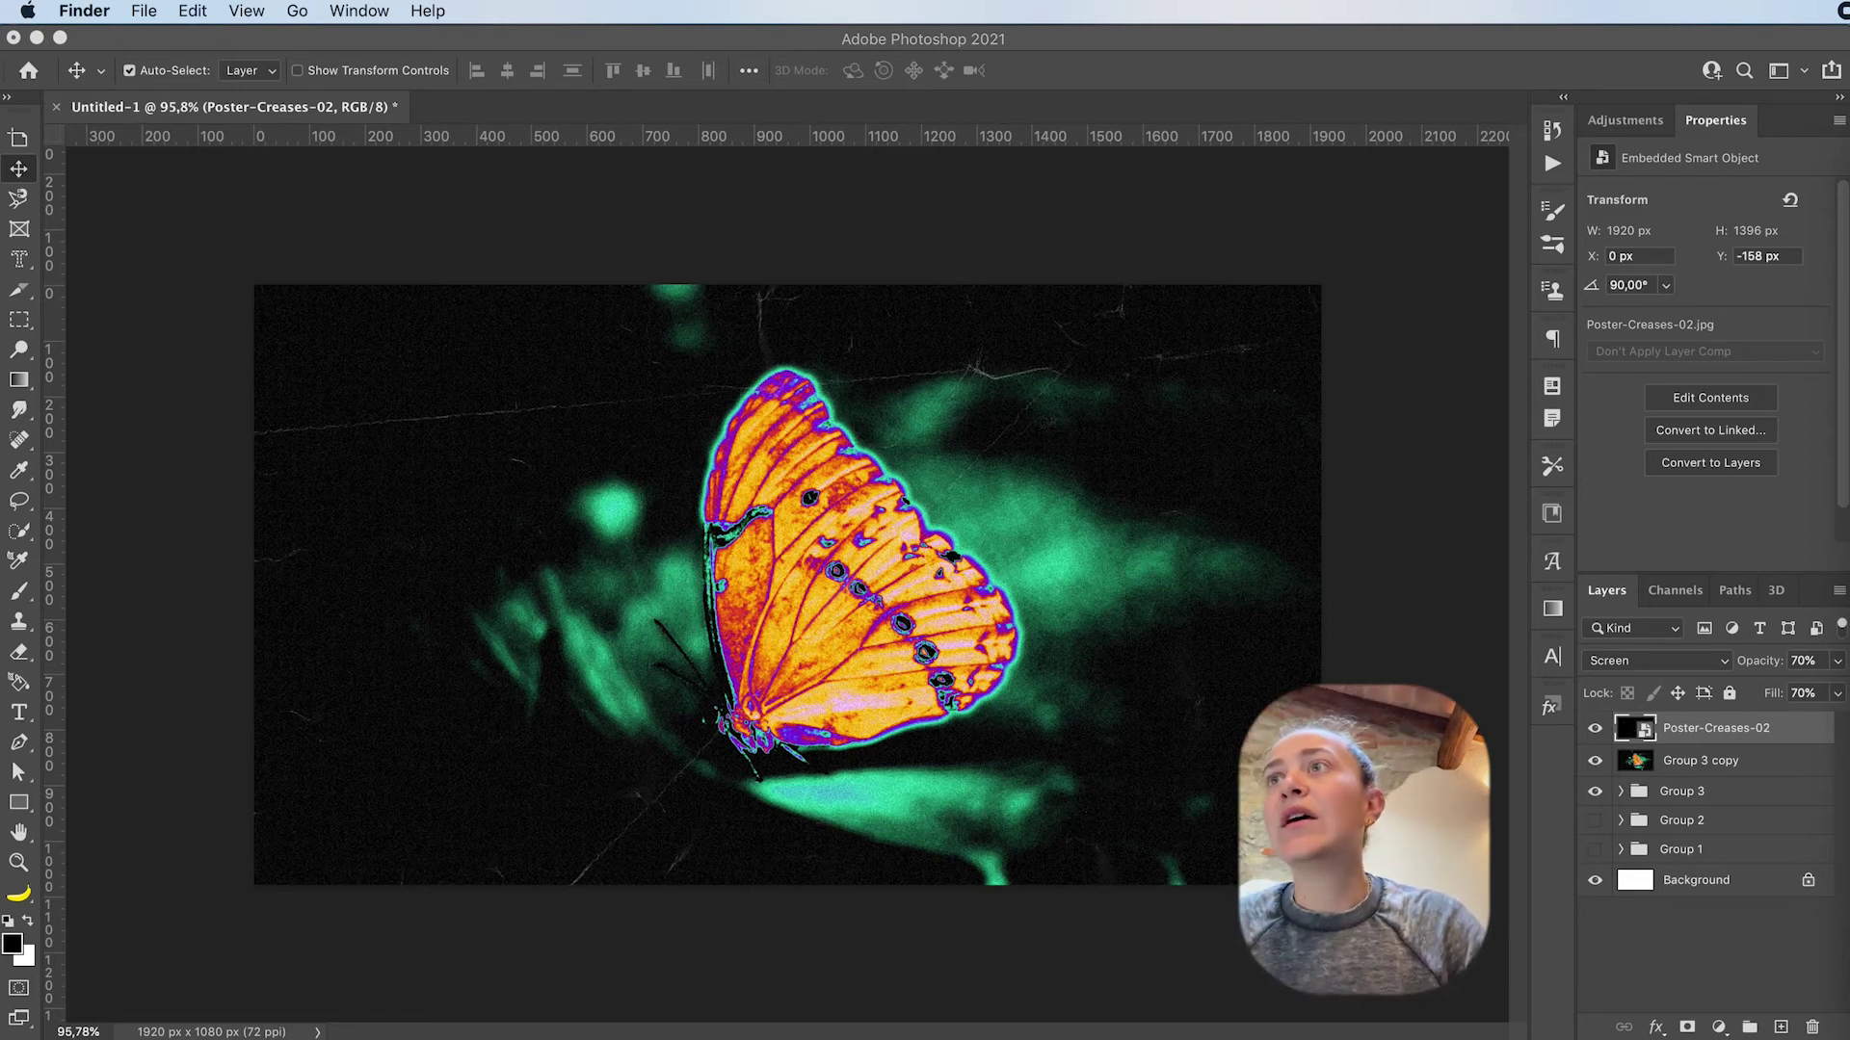
Place the halftone1 texture at the canvas's top-left, scaled to reach the bottom edge
{"action": "left_click_drag", "start_coordinate": [1206, 359], "coordinate": [1196, 352]}
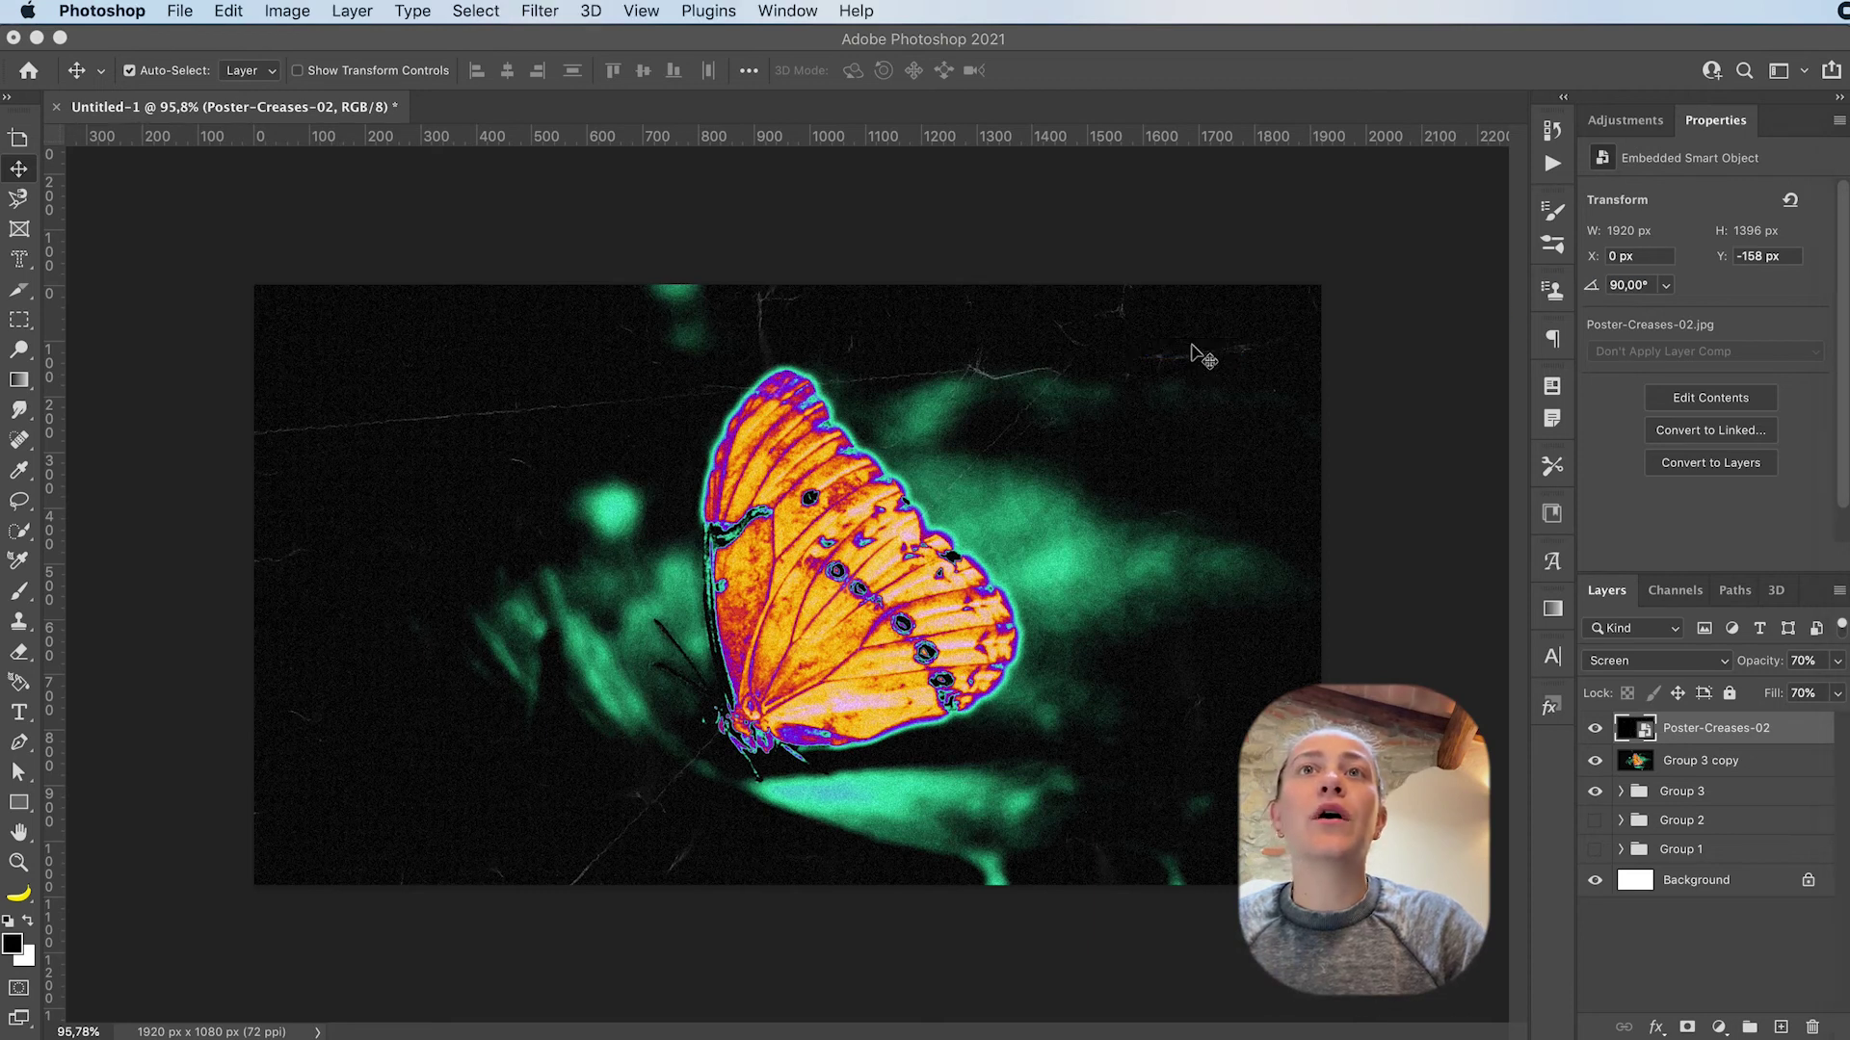
{"action": "left_click_drag", "start_coordinate": [928, 513], "coordinate": [666, 491]}
{"action": "left_click_drag", "start_coordinate": [531, 838], "coordinate": [529, 881]}
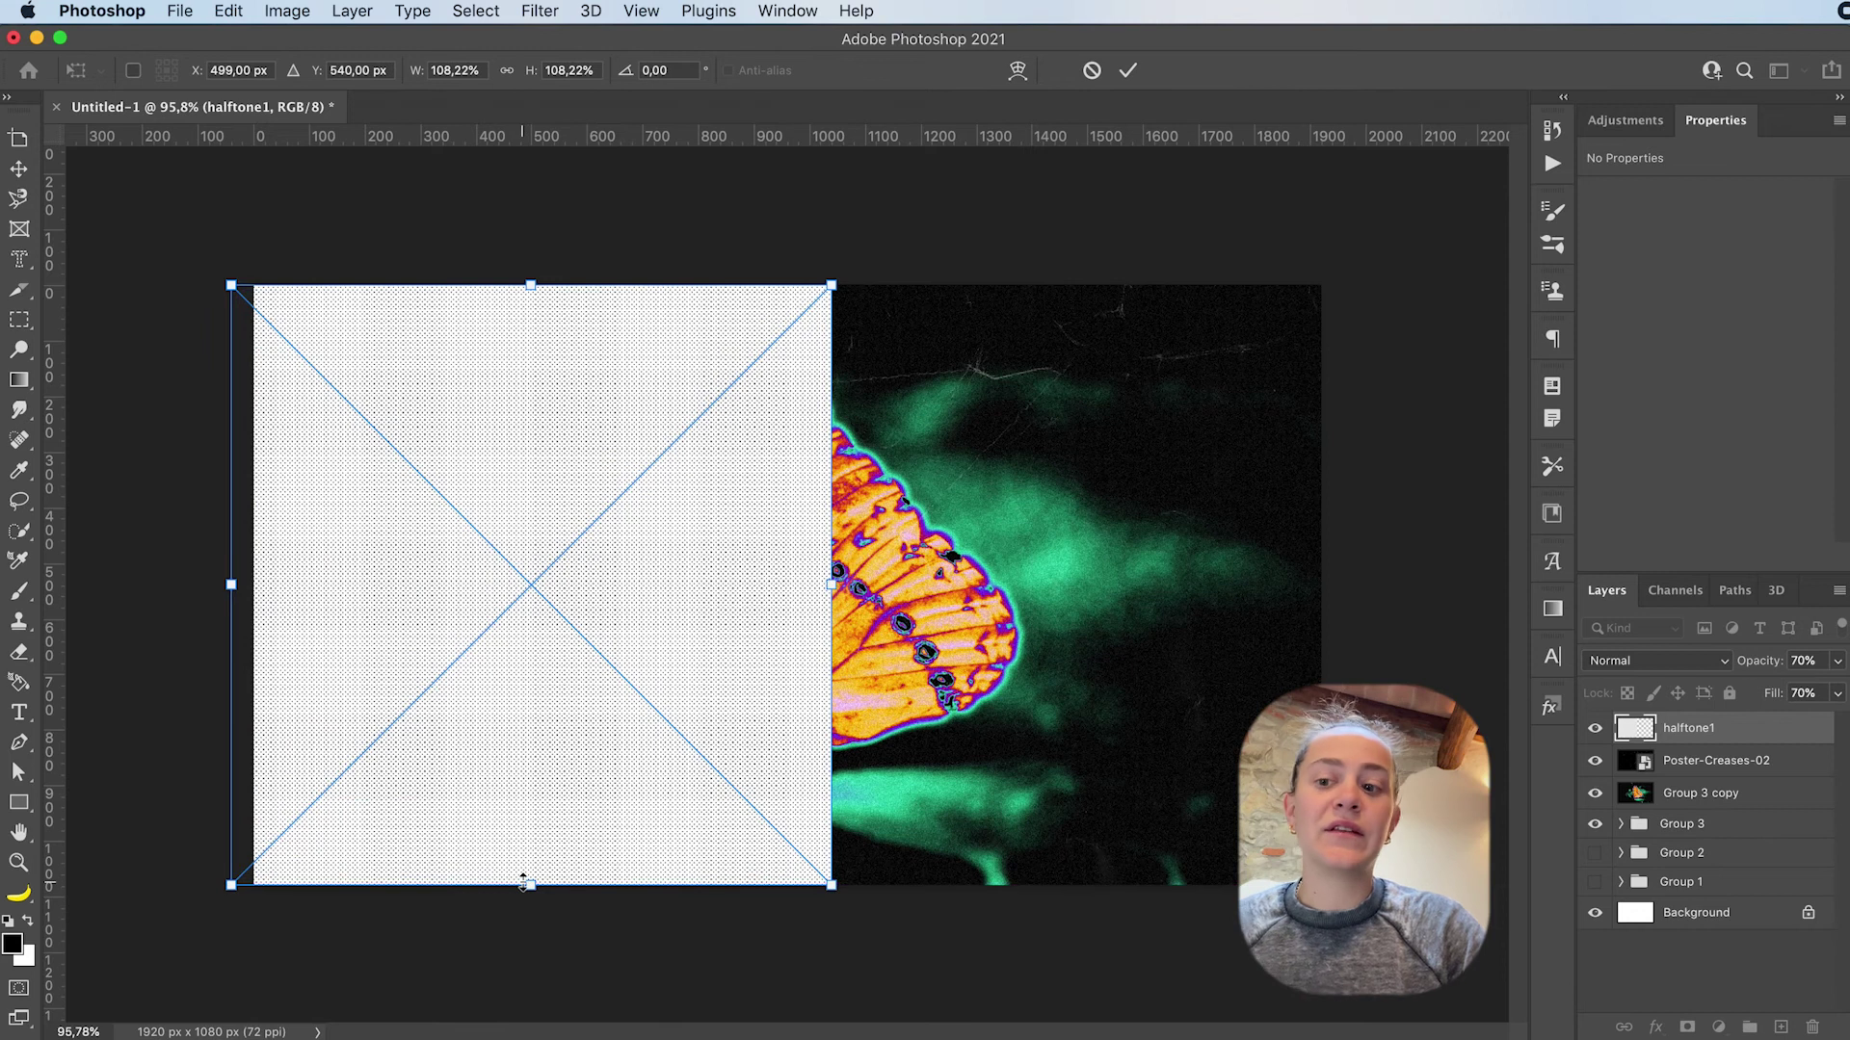
{"action": "key", "text": "Return"}
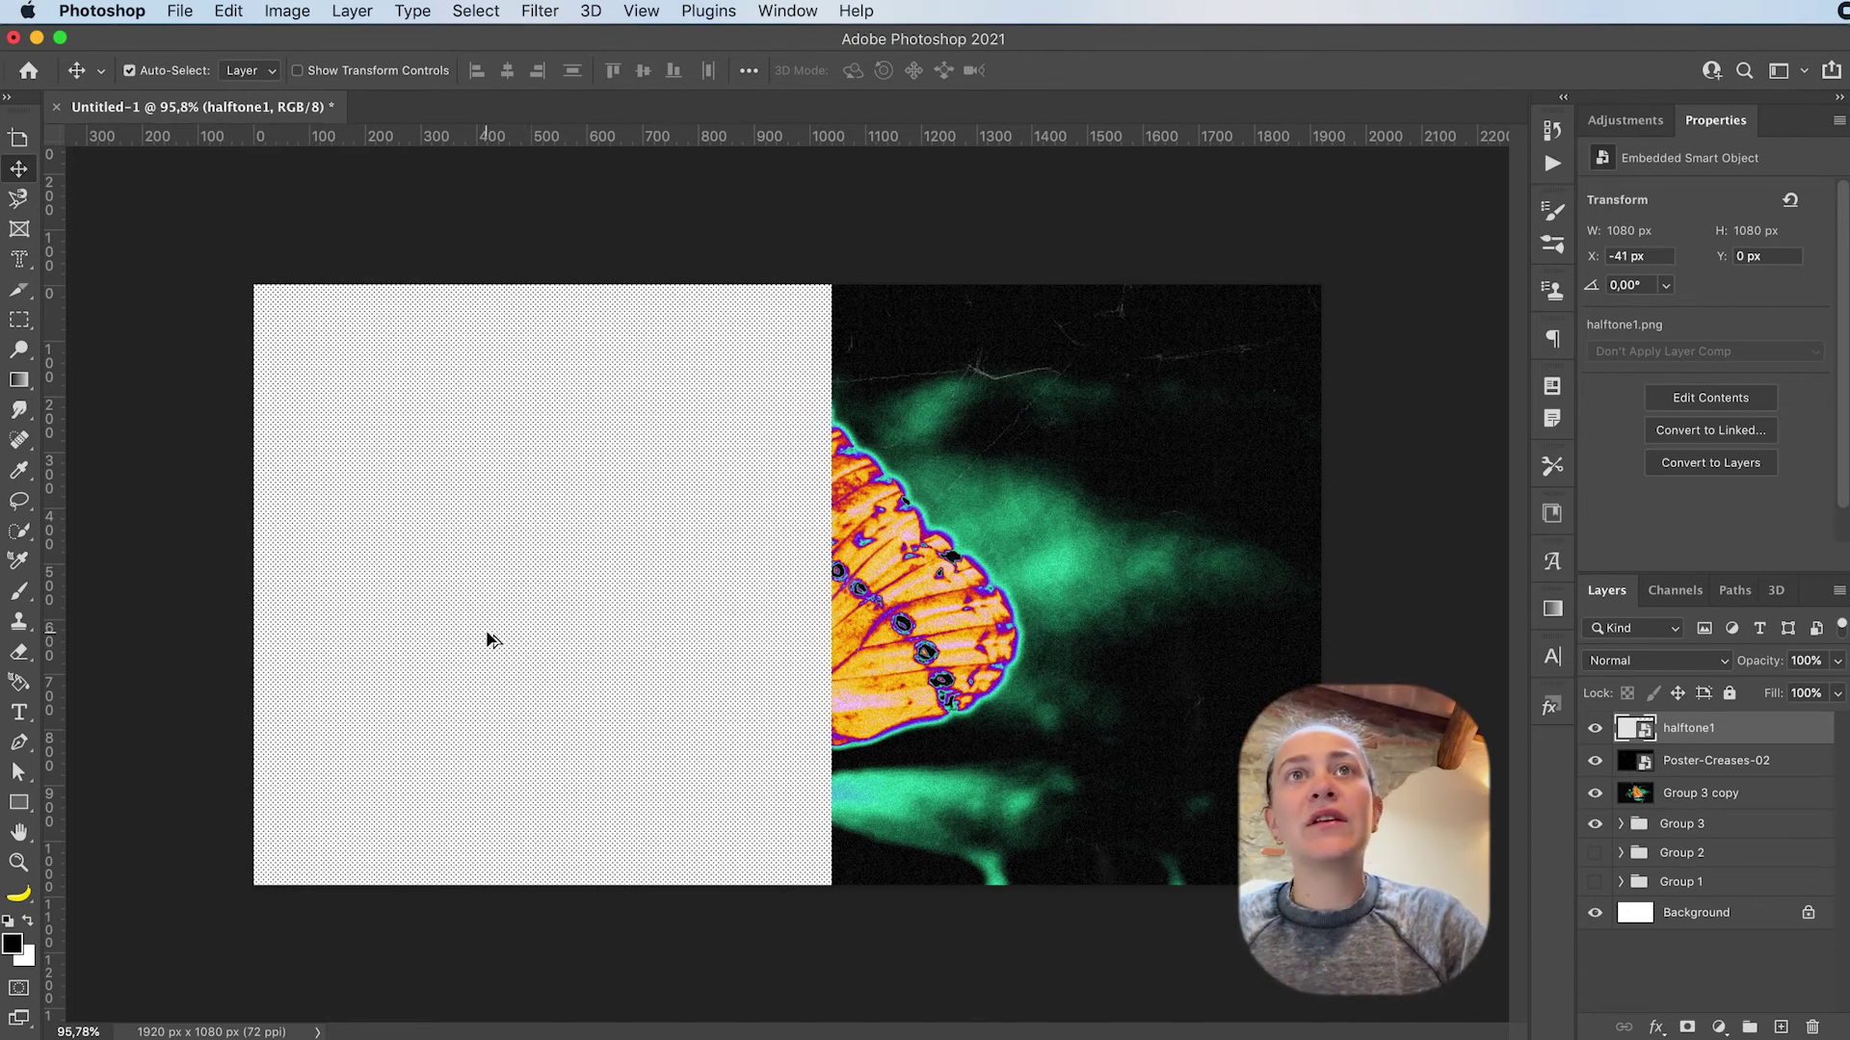
Duplicate halftone1 onto the right half, merge both layers, and invert the result
{"action": "left_click_drag", "start_coordinate": [491, 638], "coordinate": [1048, 631], "text": "alt"}
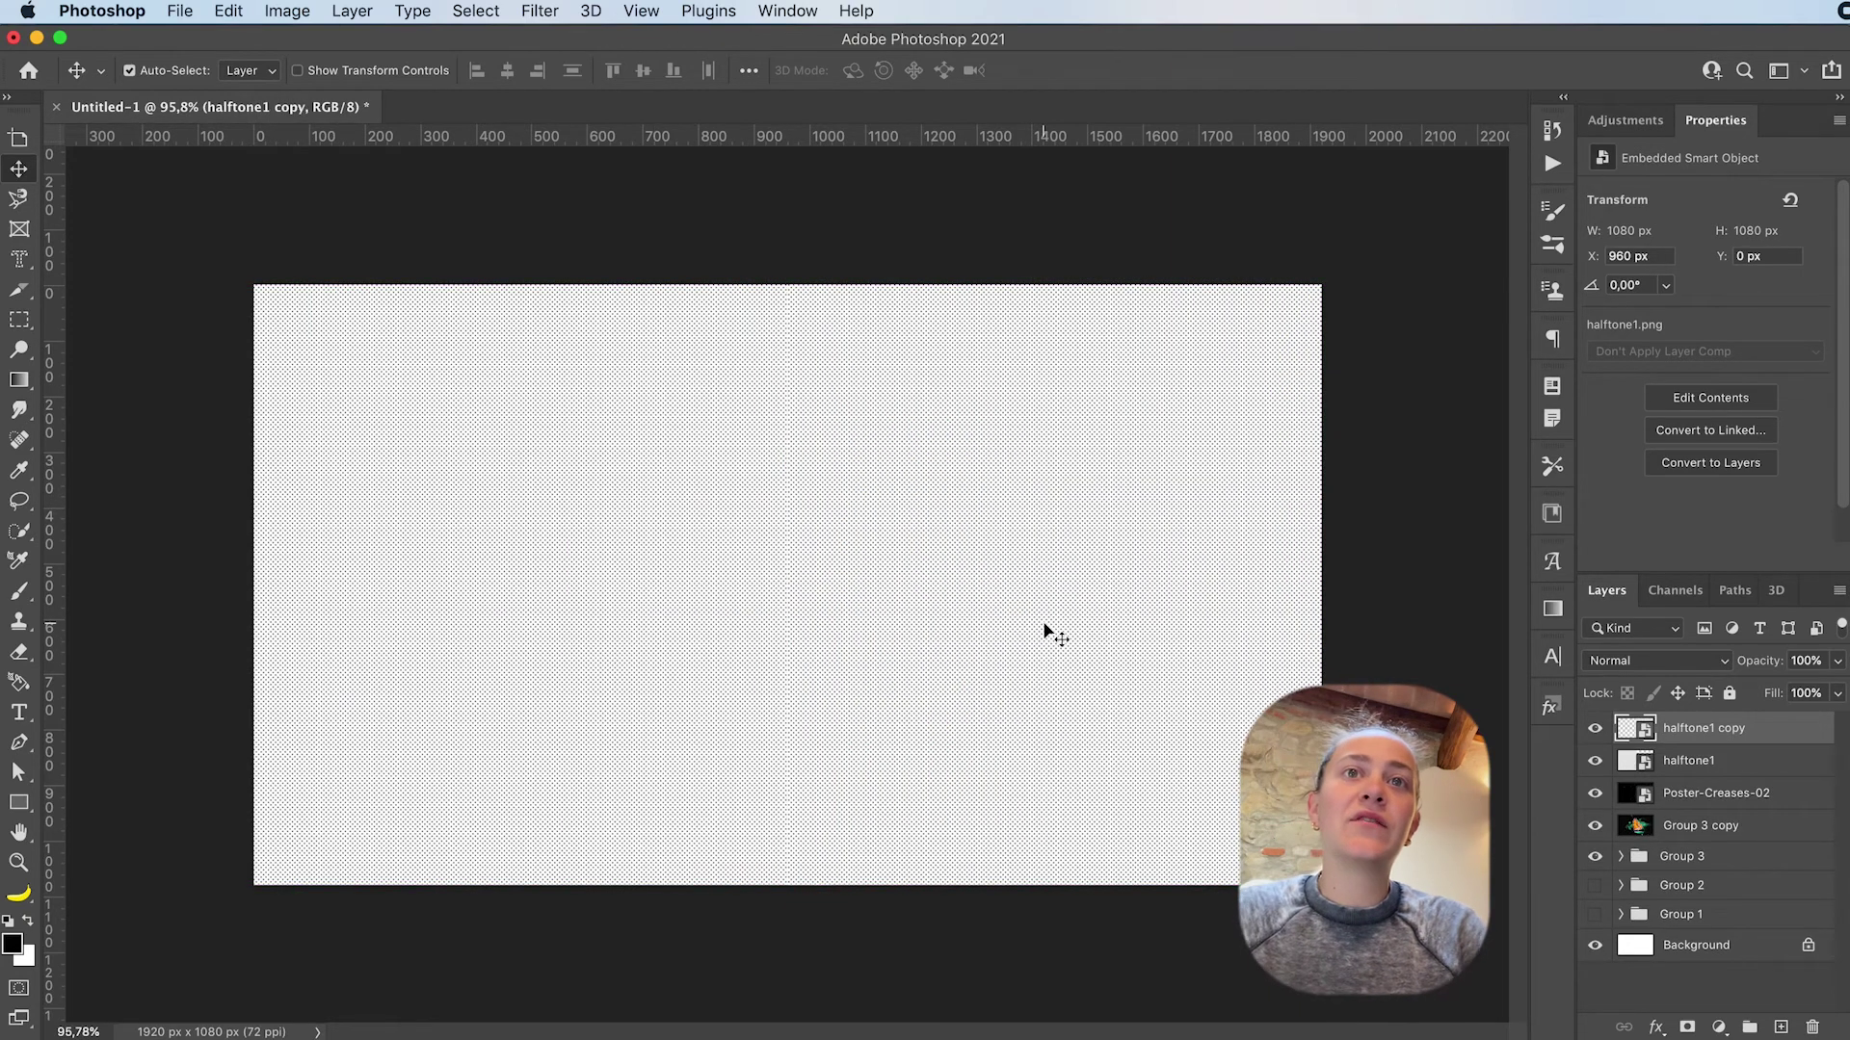
{"action": "key", "text": "Left"}
{"action": "key", "text": "Left"}
{"action": "key", "text": "Left"}
{"action": "key", "text": "Left"}
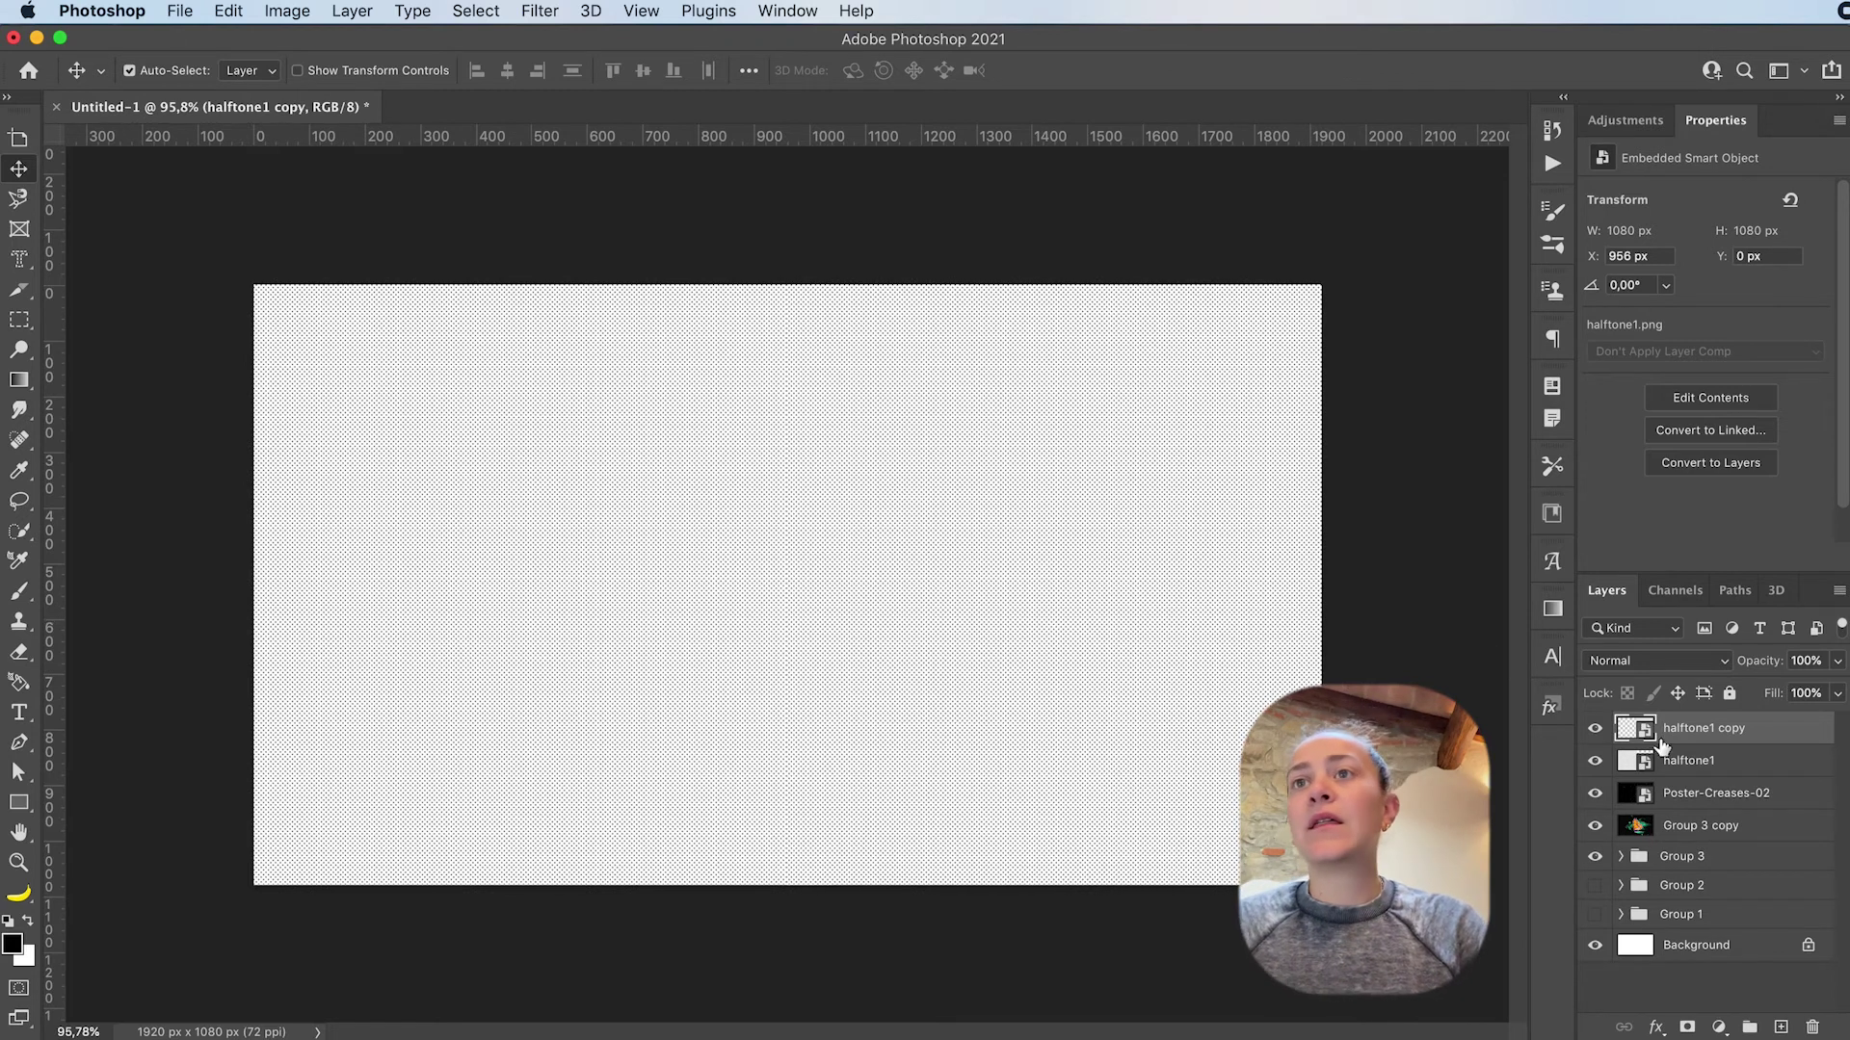
{"action": "left_click", "coordinate": [1717, 761], "text": "shift"}
{"action": "right_click", "coordinate": [1721, 760]}
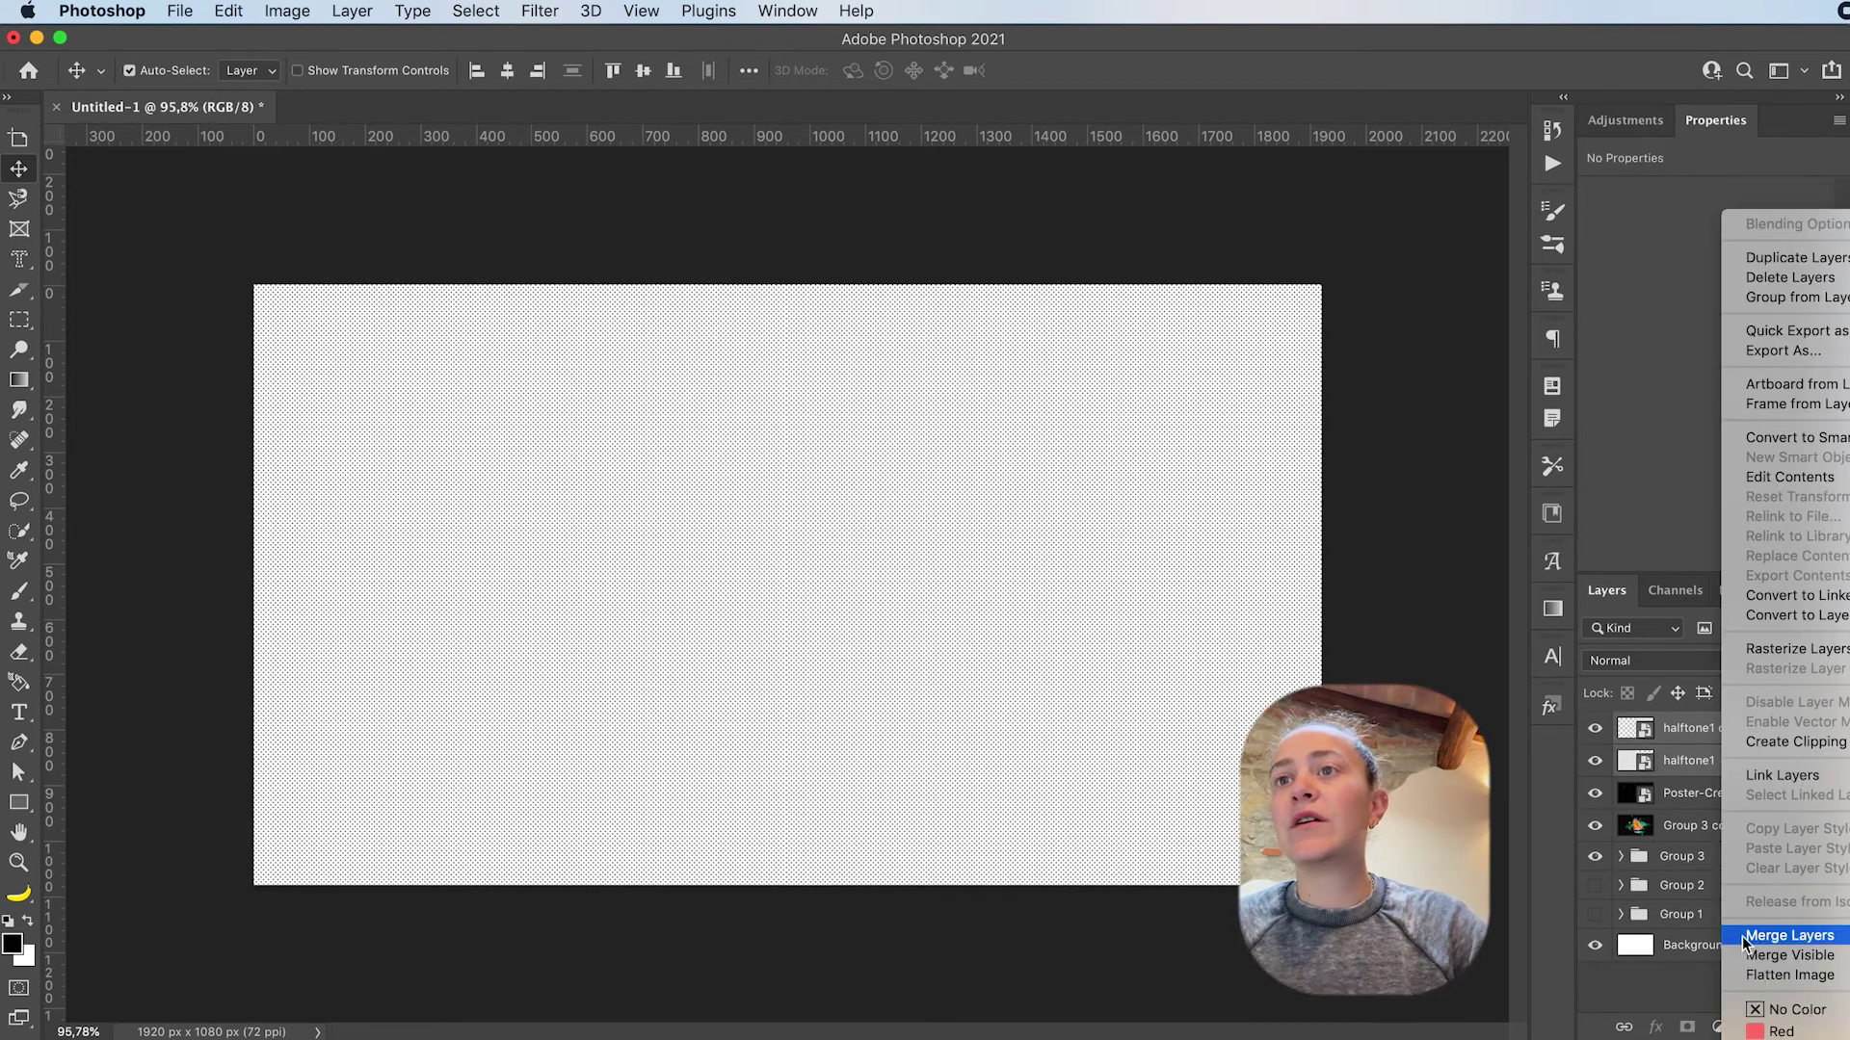
{"action": "left_click", "coordinate": [1778, 935]}
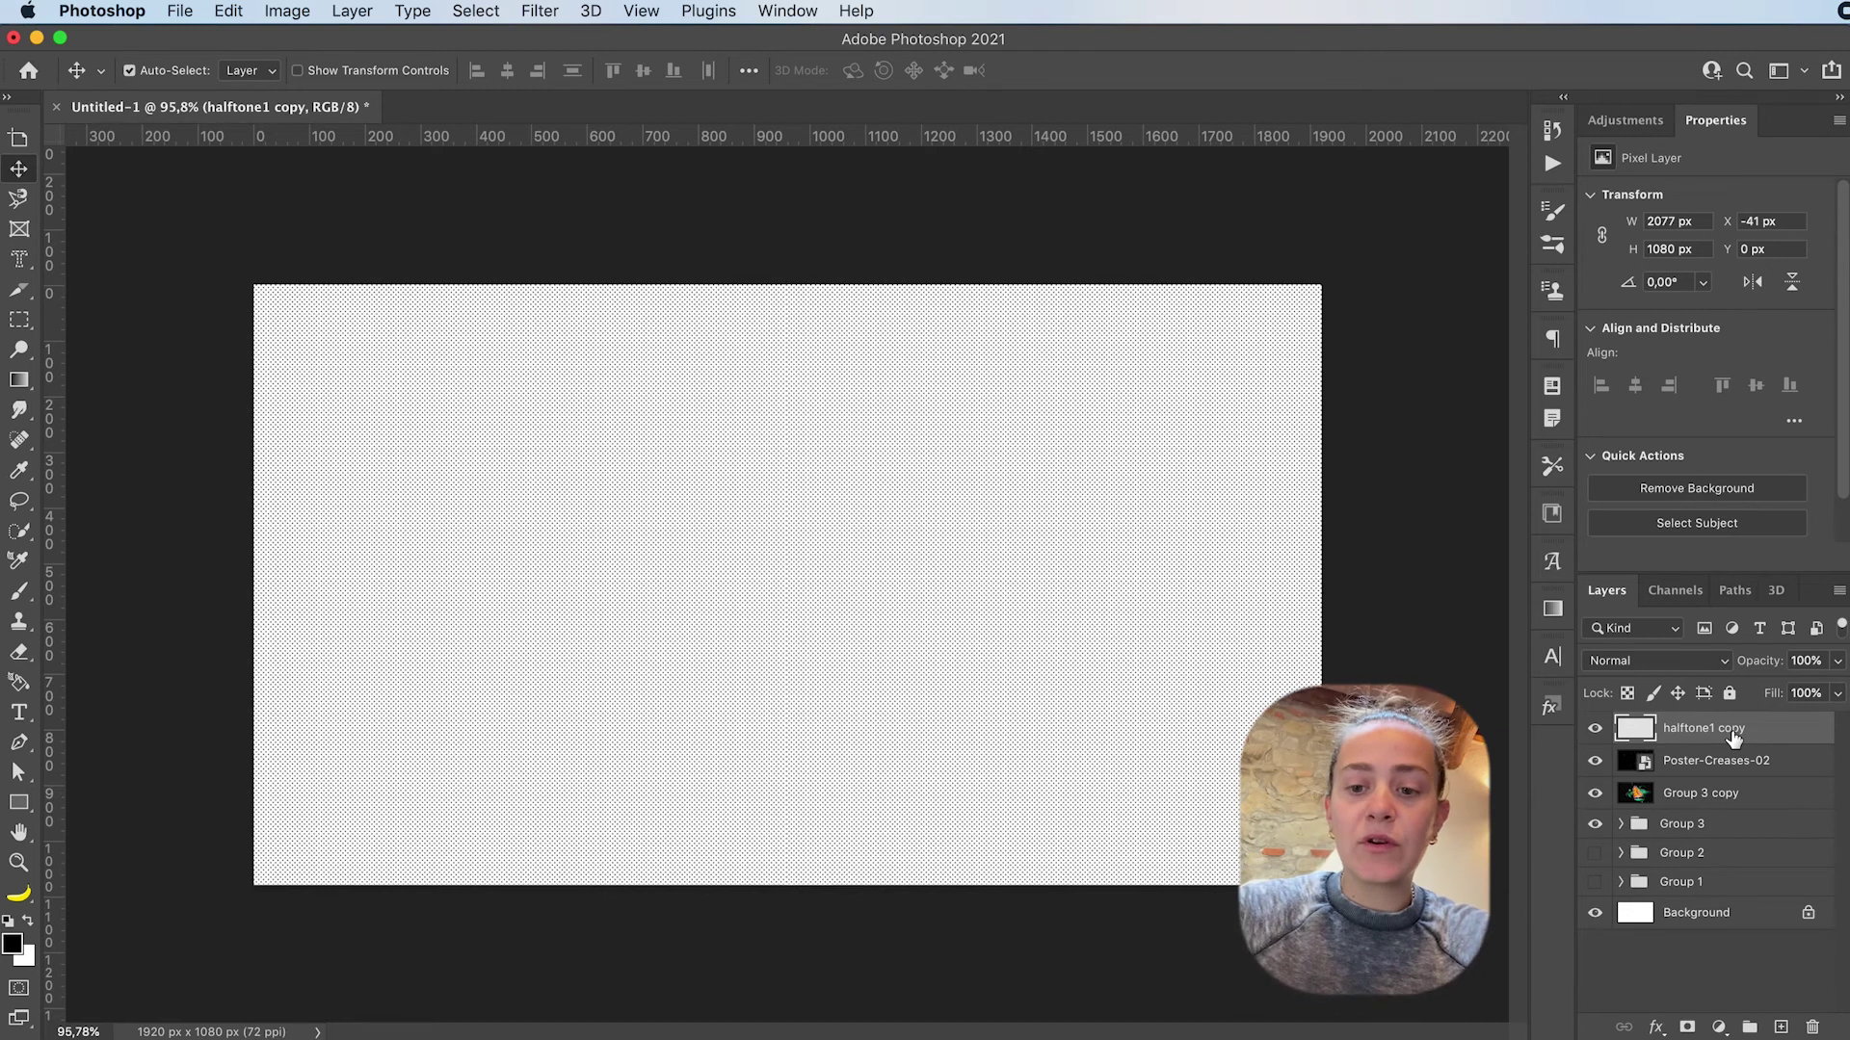
{"action": "key", "text": "super+i"}
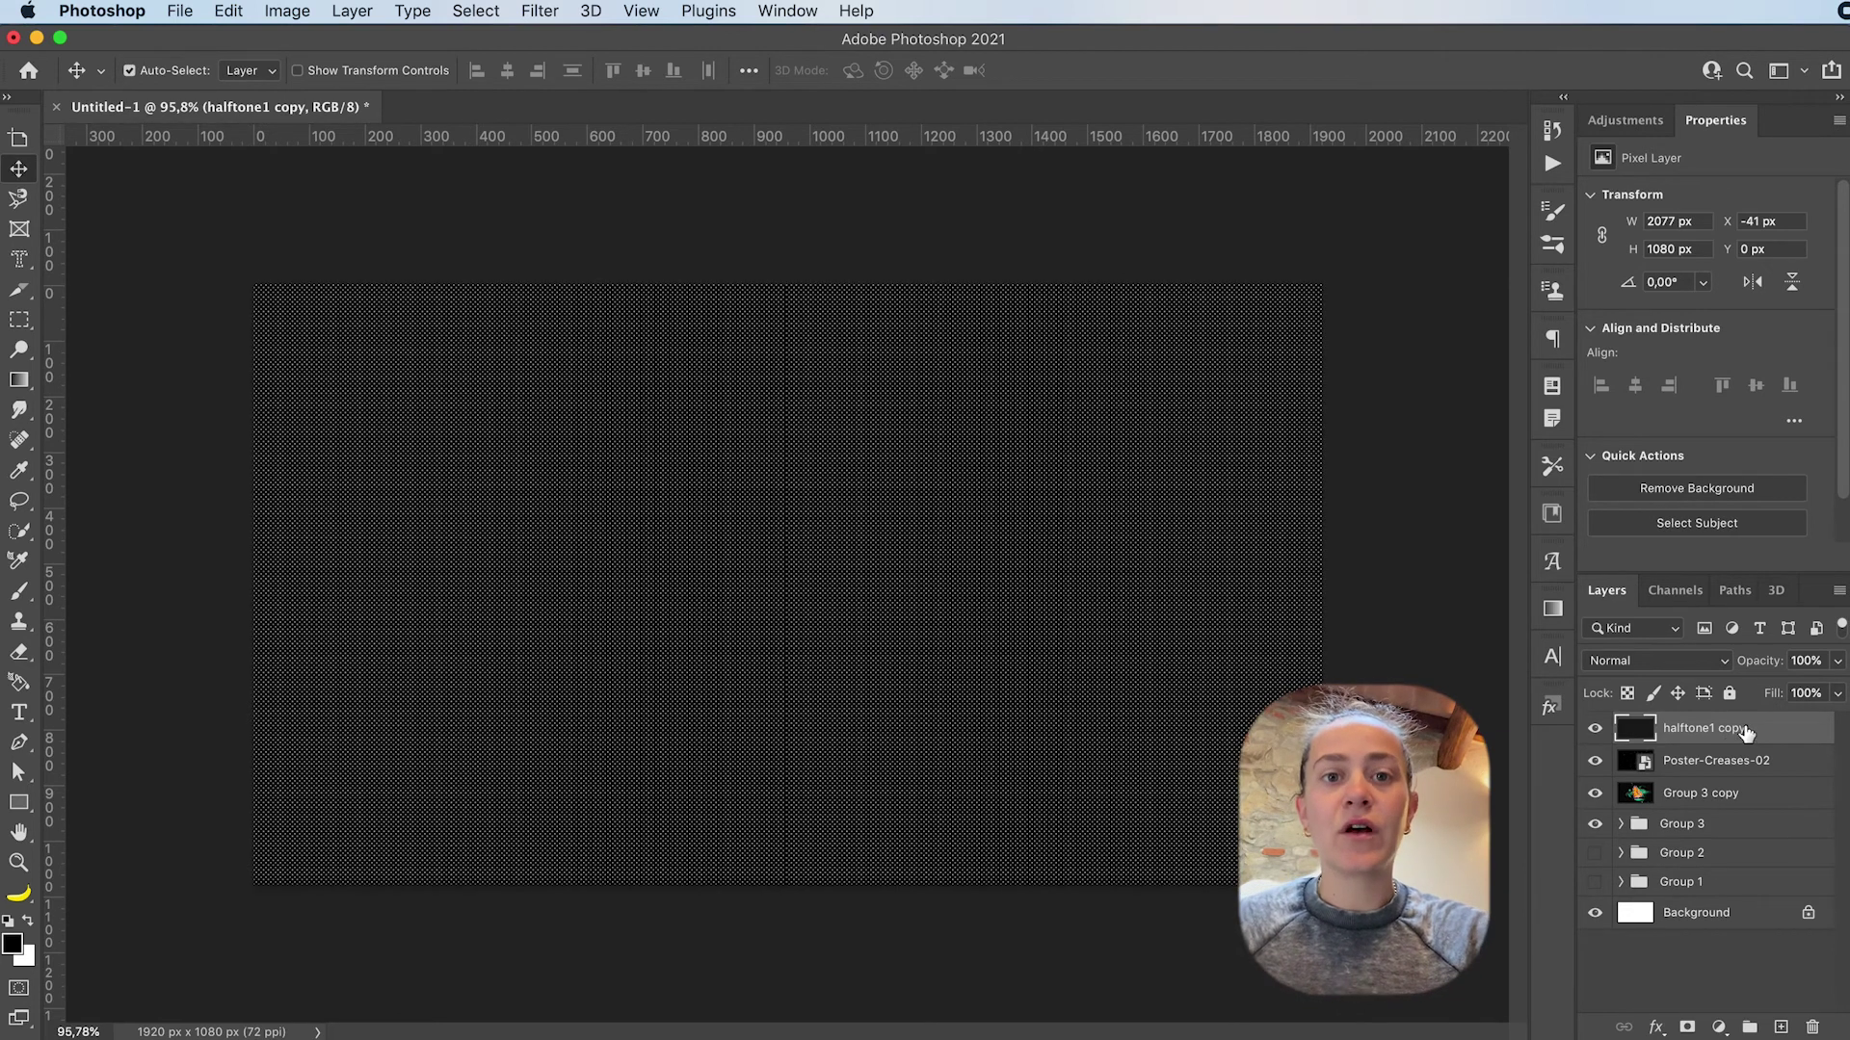
Set the halftone1 copy layer to Soft Light and inspect the dots up close
{"action": "left_click", "coordinate": [1648, 667]}
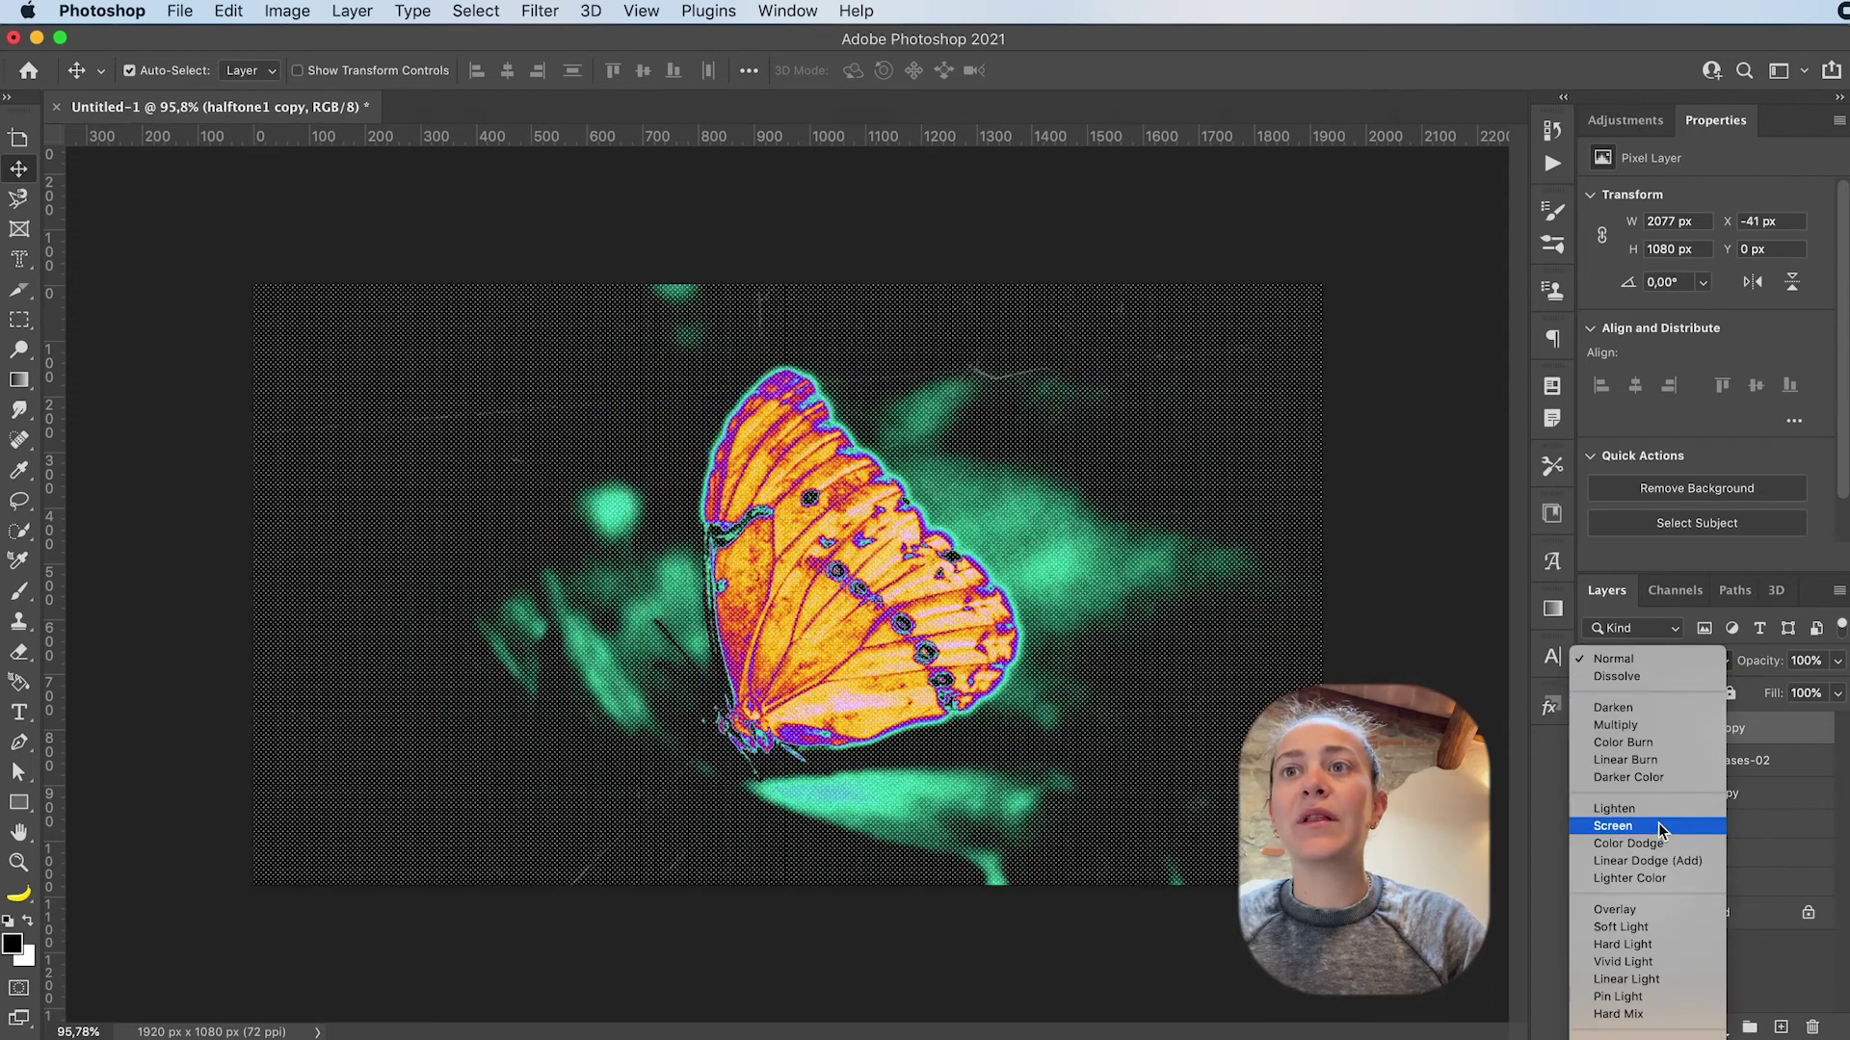
{"action": "left_click", "coordinate": [1628, 927]}
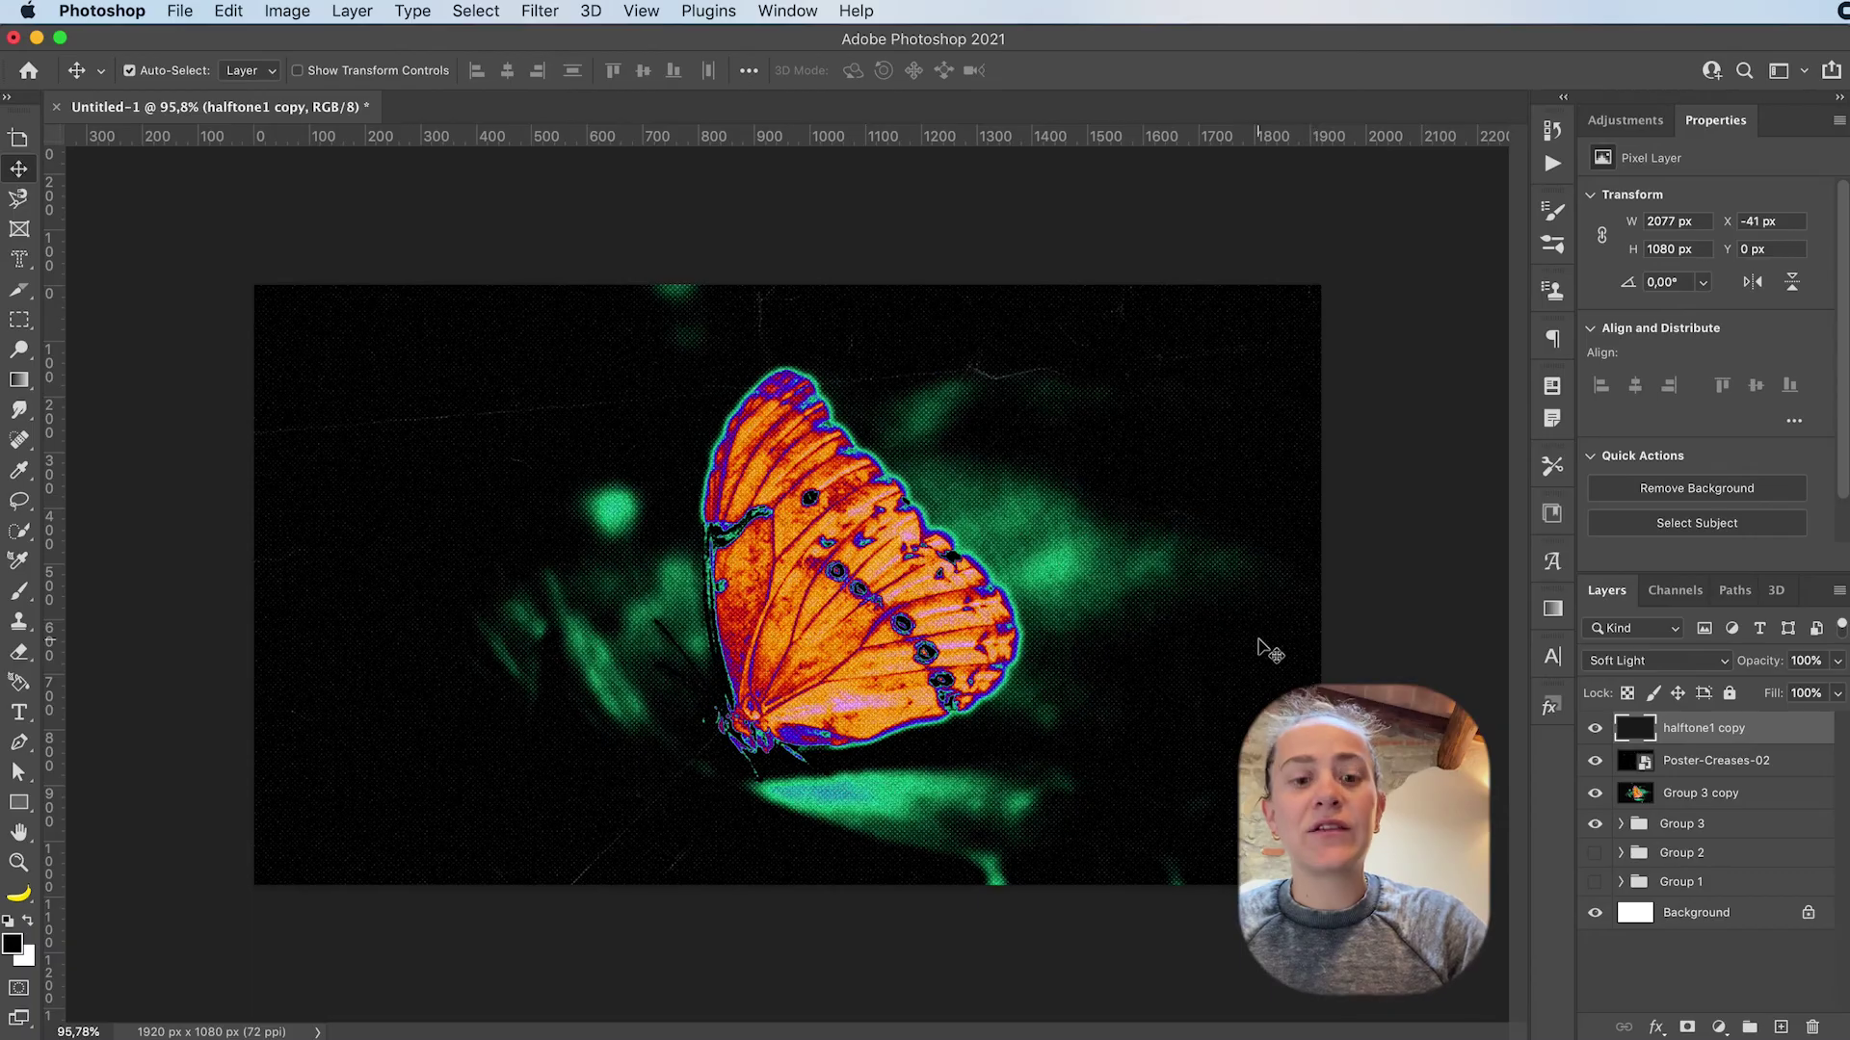
{"action": "key", "text": "z"}
{"action": "left_click_drag", "start_coordinate": [1151, 532], "coordinate": [1326, 520]}
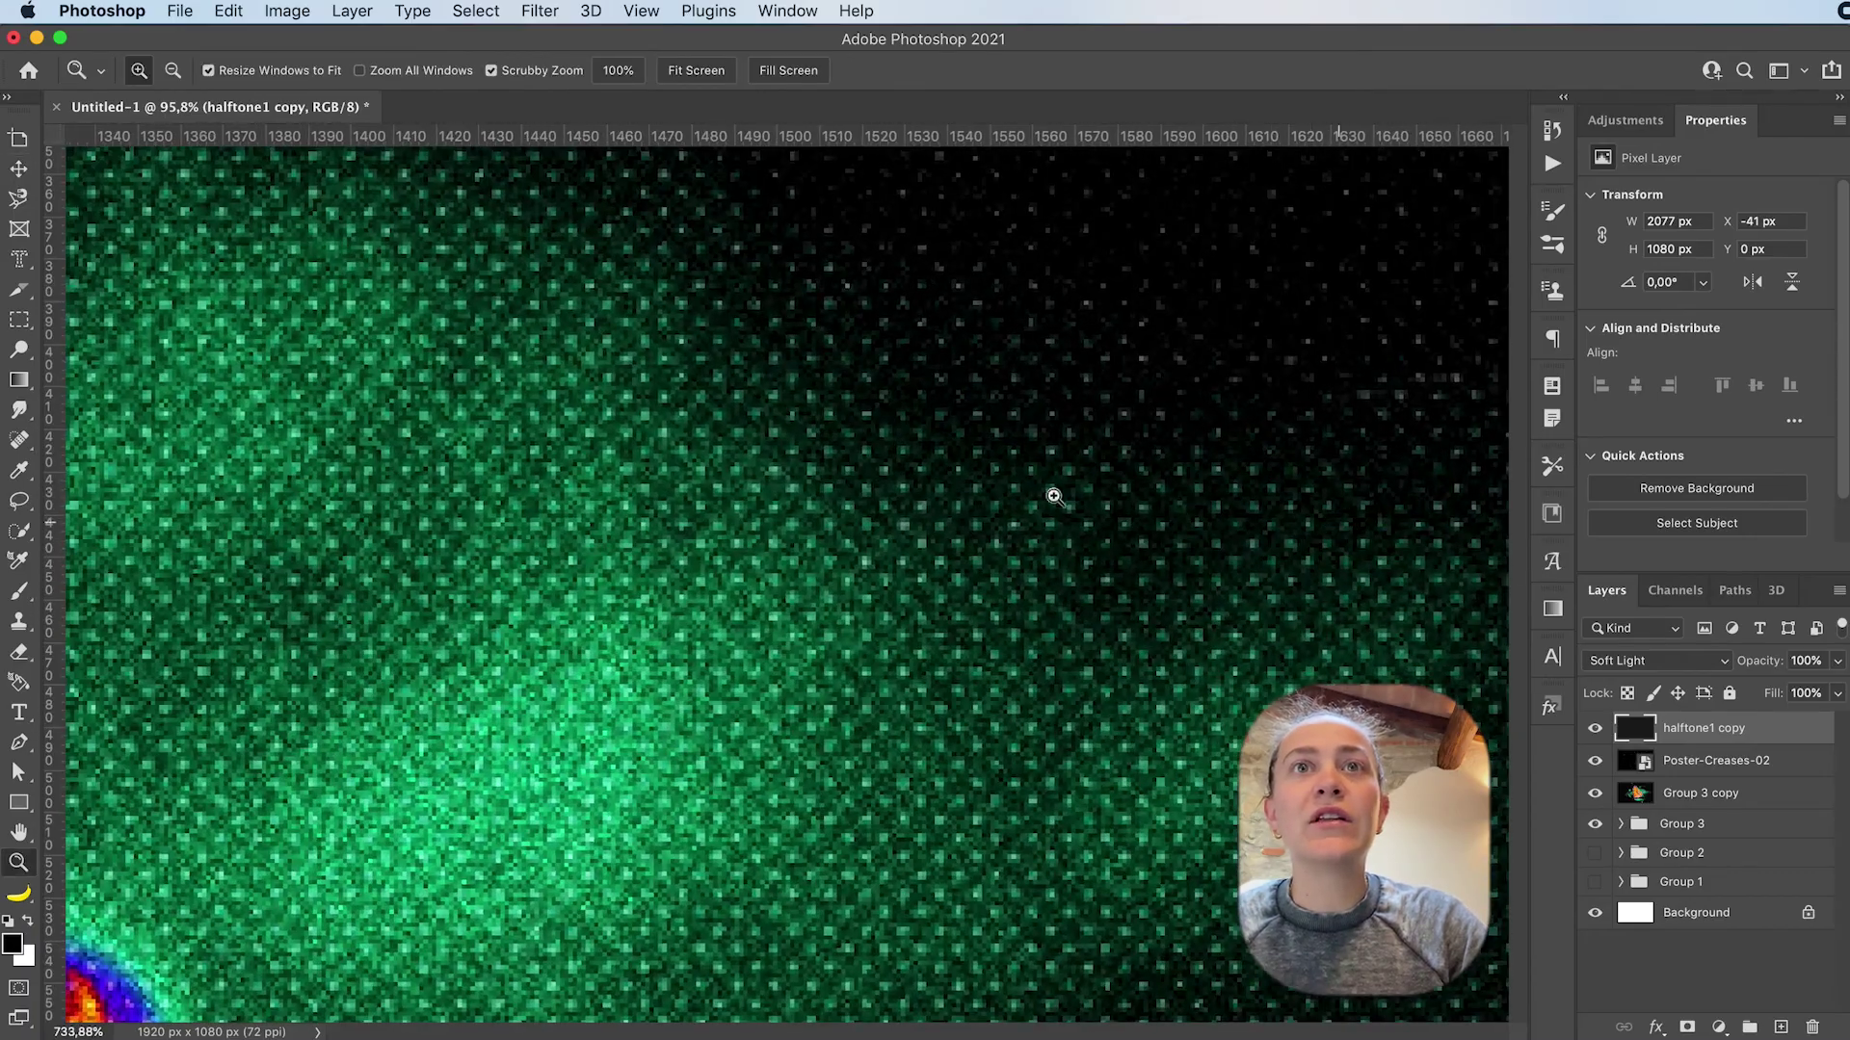
{"action": "left_click_drag", "start_coordinate": [1064, 495], "coordinate": [978, 503]}
{"action": "key", "text": "v"}
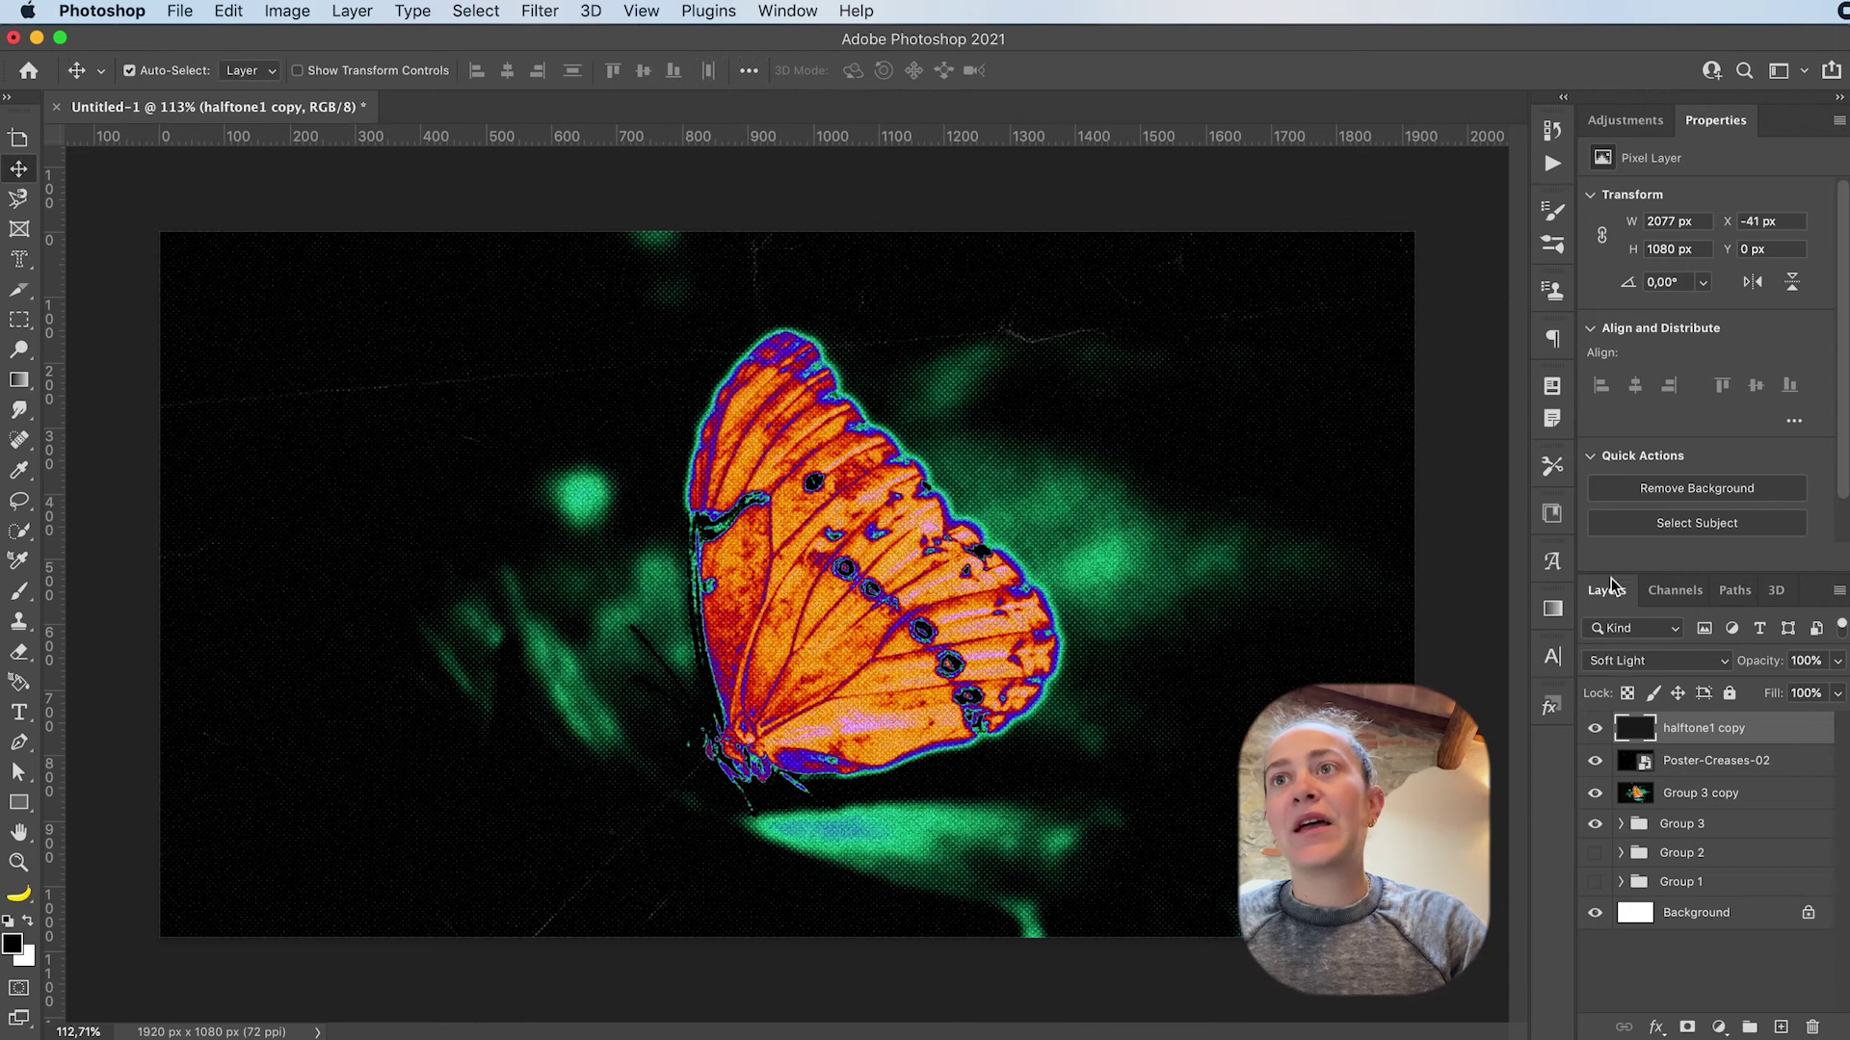
Set the halftone layer's opacity to 70% and fill to 70%
{"action": "left_click", "coordinate": [1806, 661]}
{"action": "type", "text": "70"}
{"action": "key", "text": "Return"}
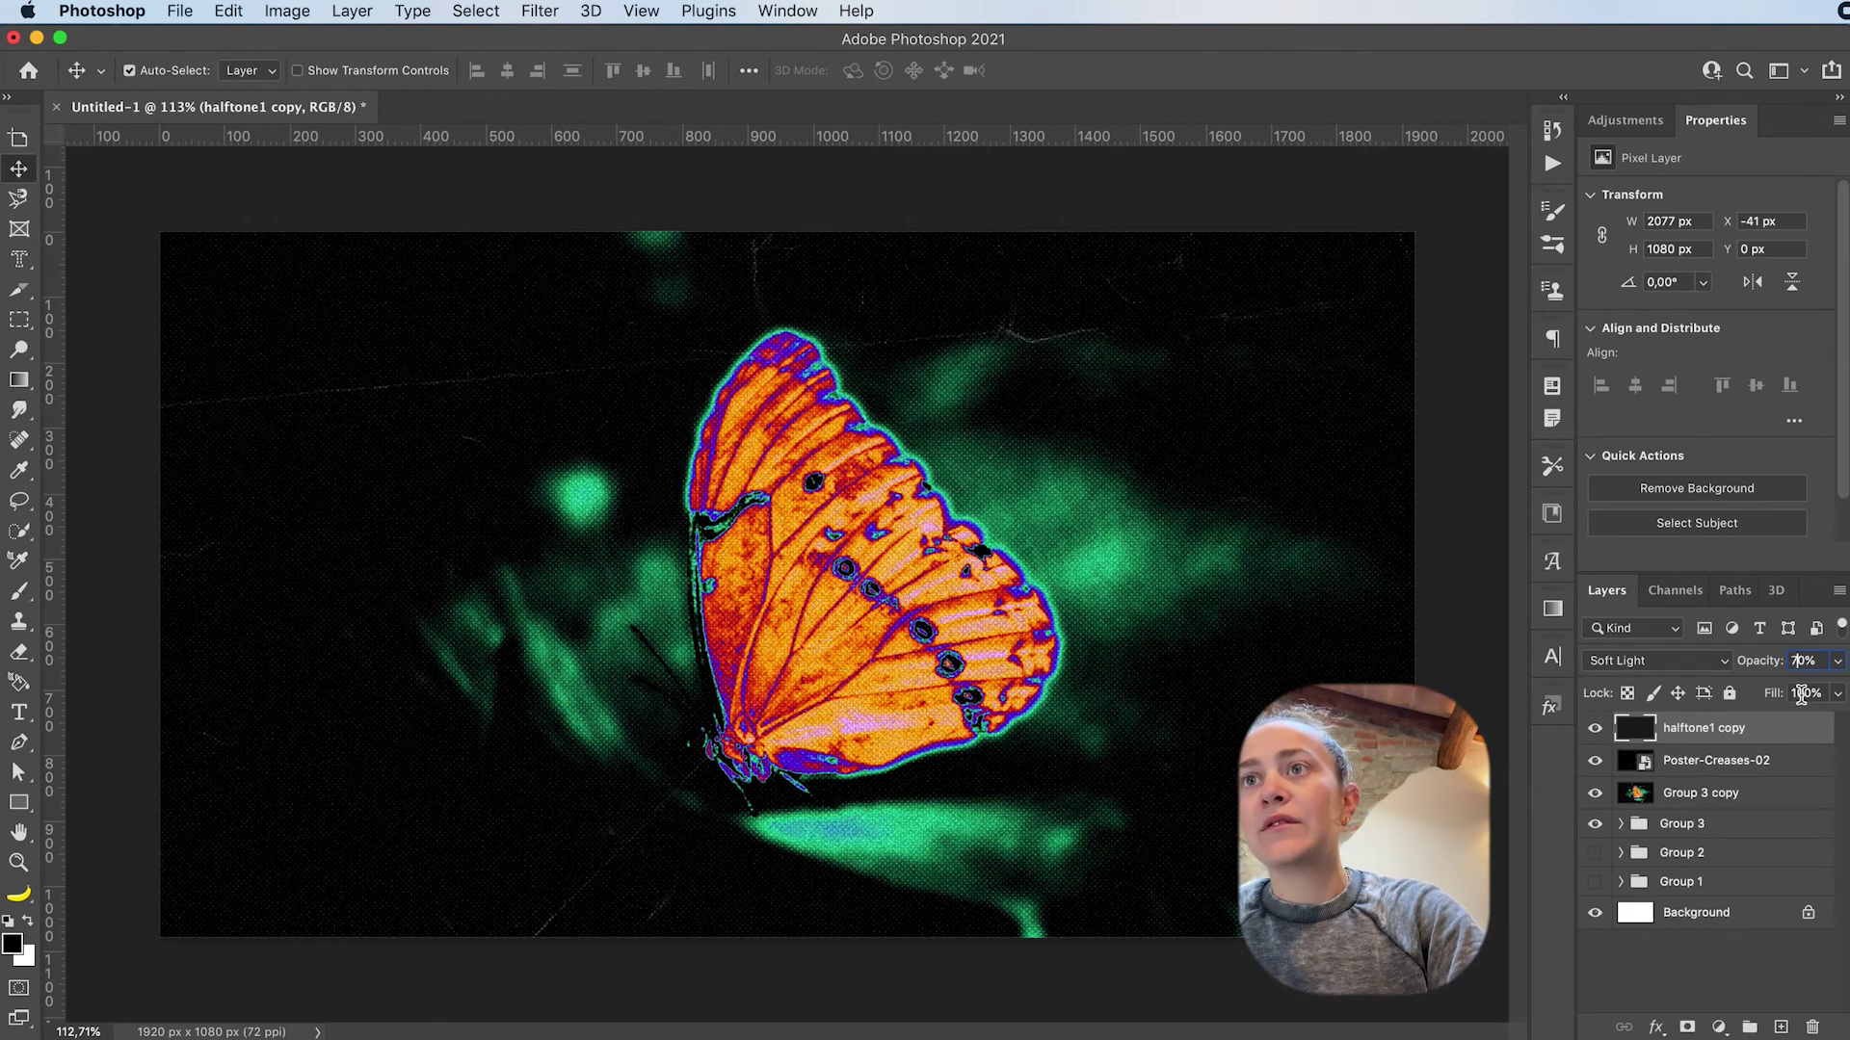
{"action": "left_click", "coordinate": [1801, 693]}
{"action": "type", "text": "70"}
{"action": "key", "text": "Return"}
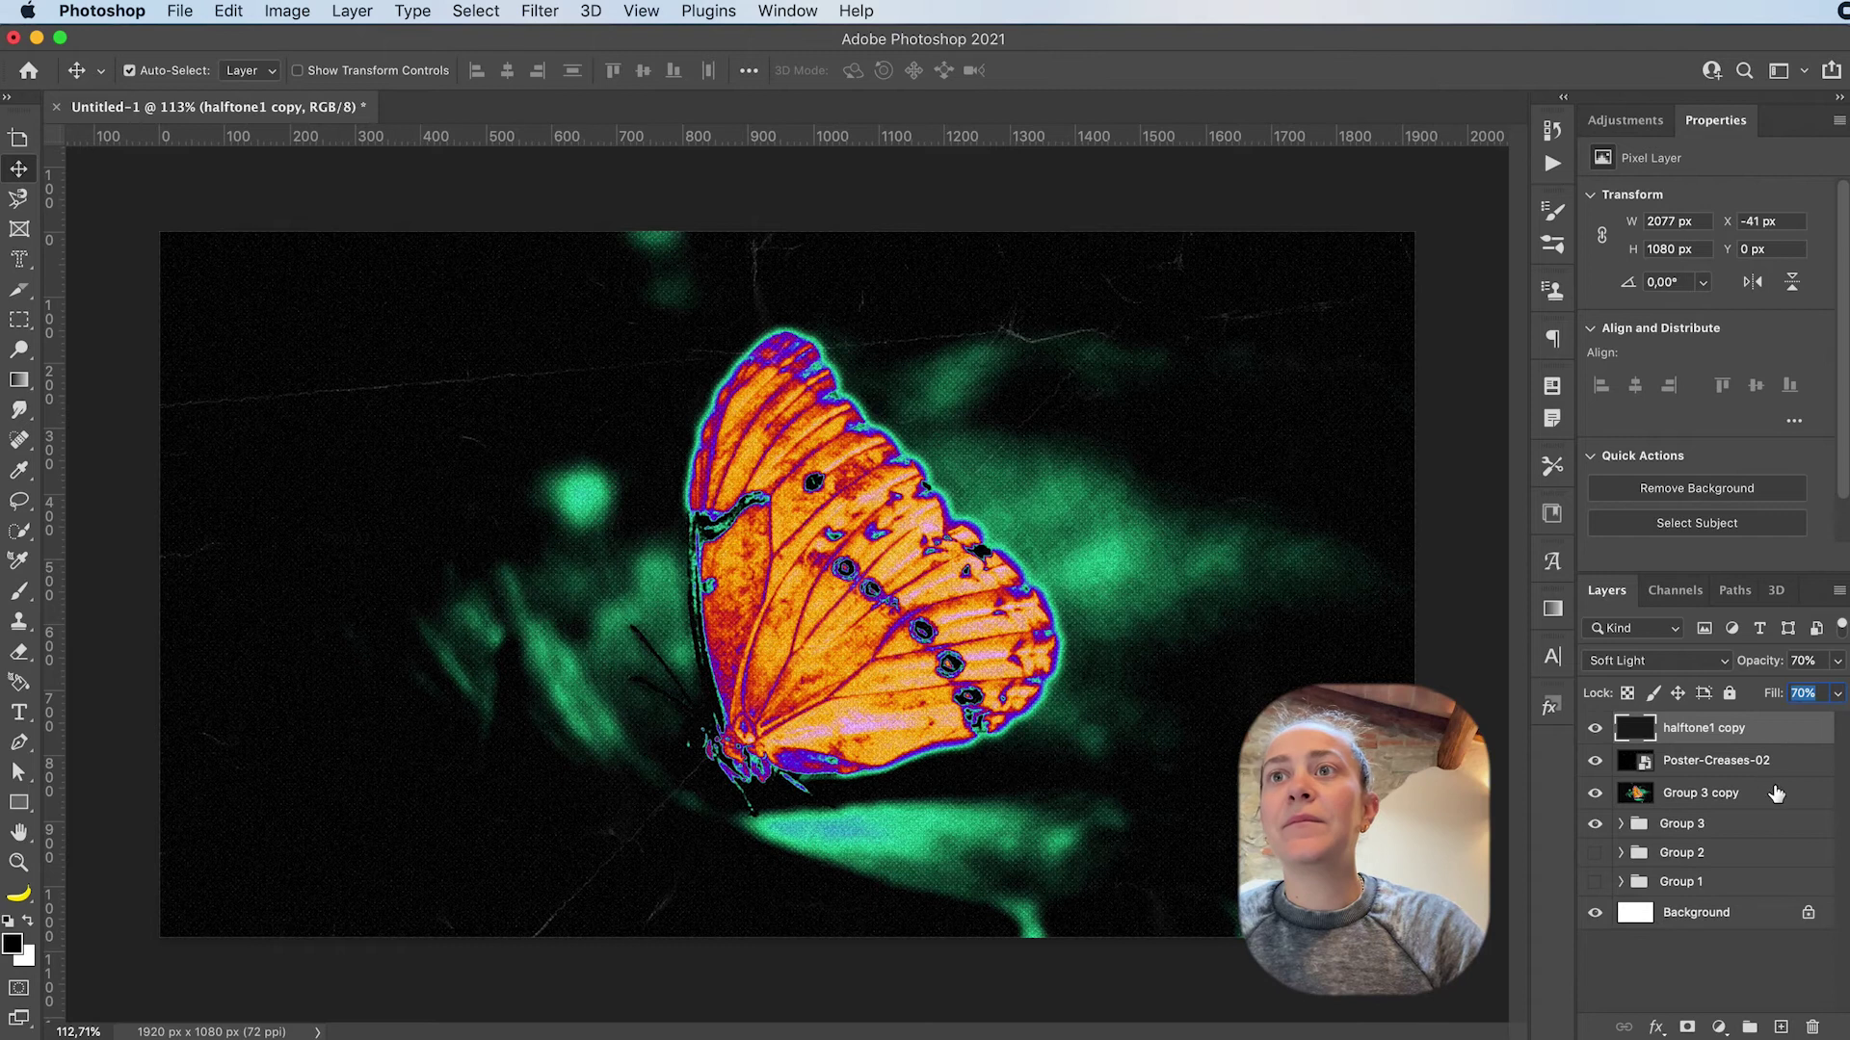
{"action": "left_click", "coordinate": [1775, 792]}
{"action": "left_click", "coordinate": [1769, 734]}
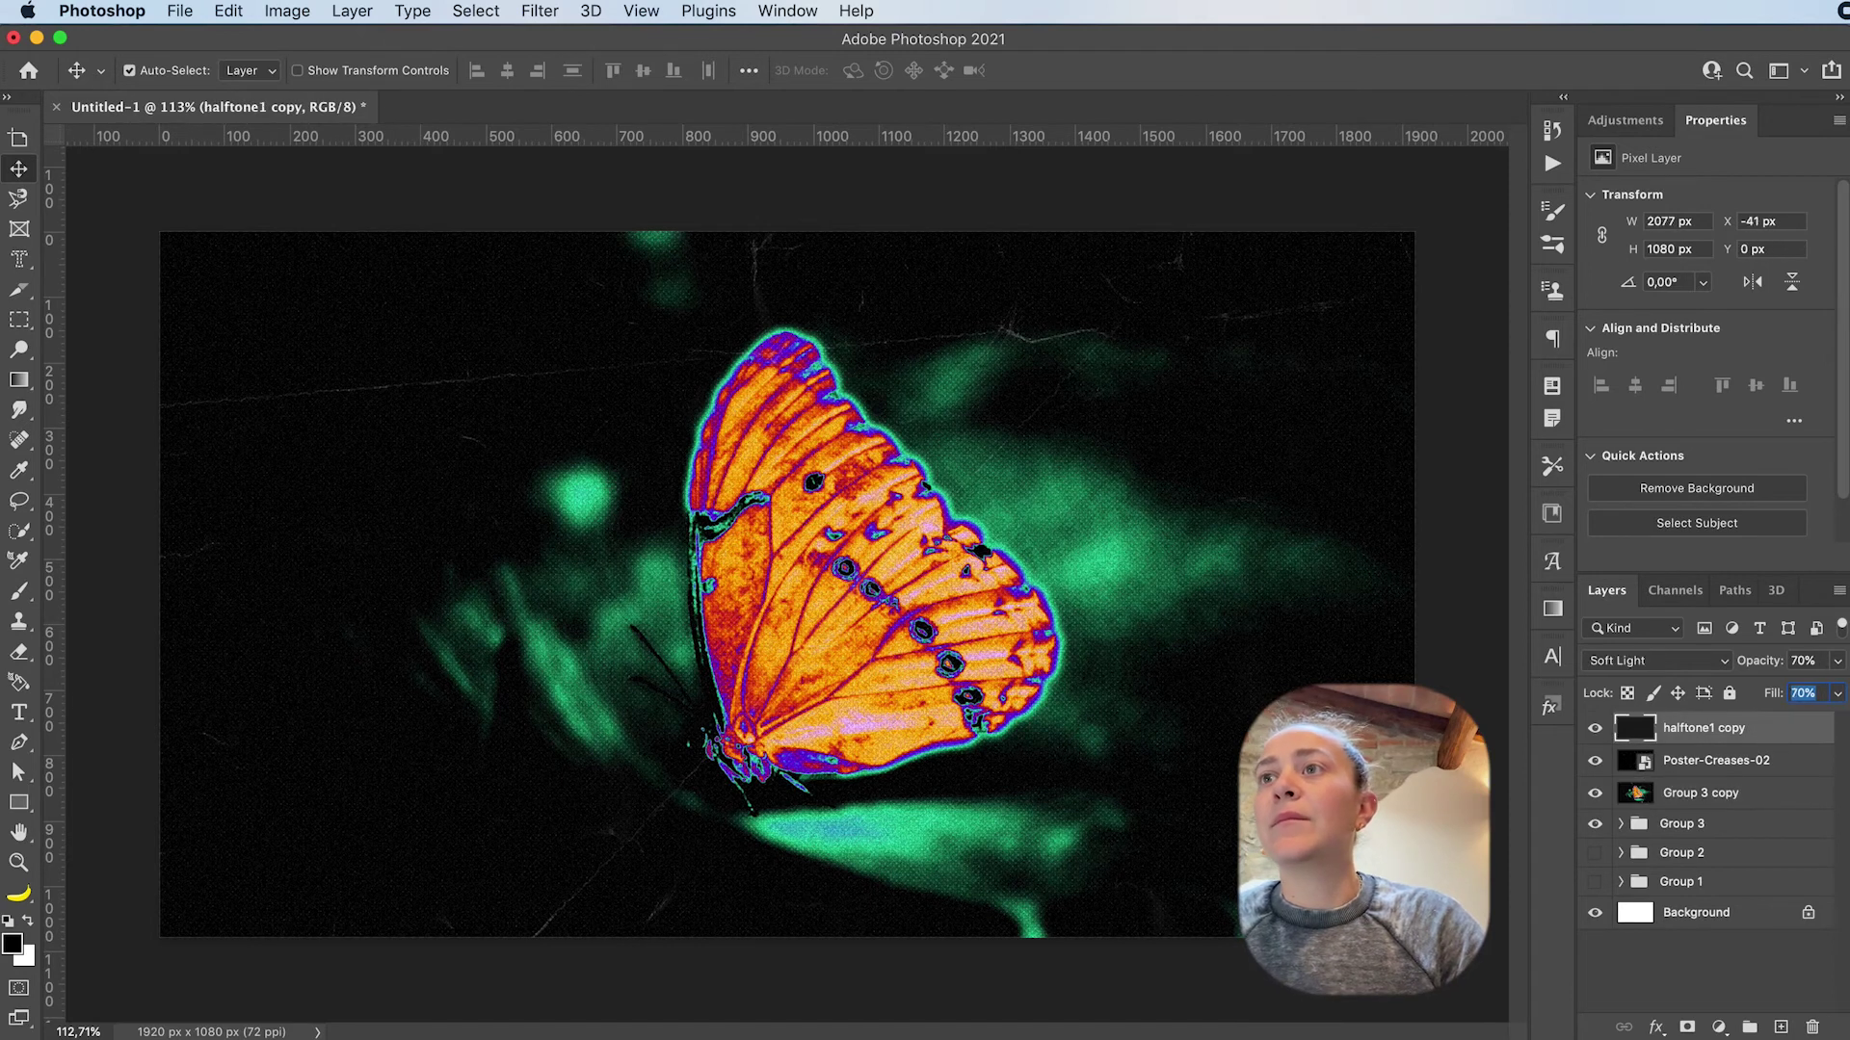
{"action": "key", "text": "super+Tab"}
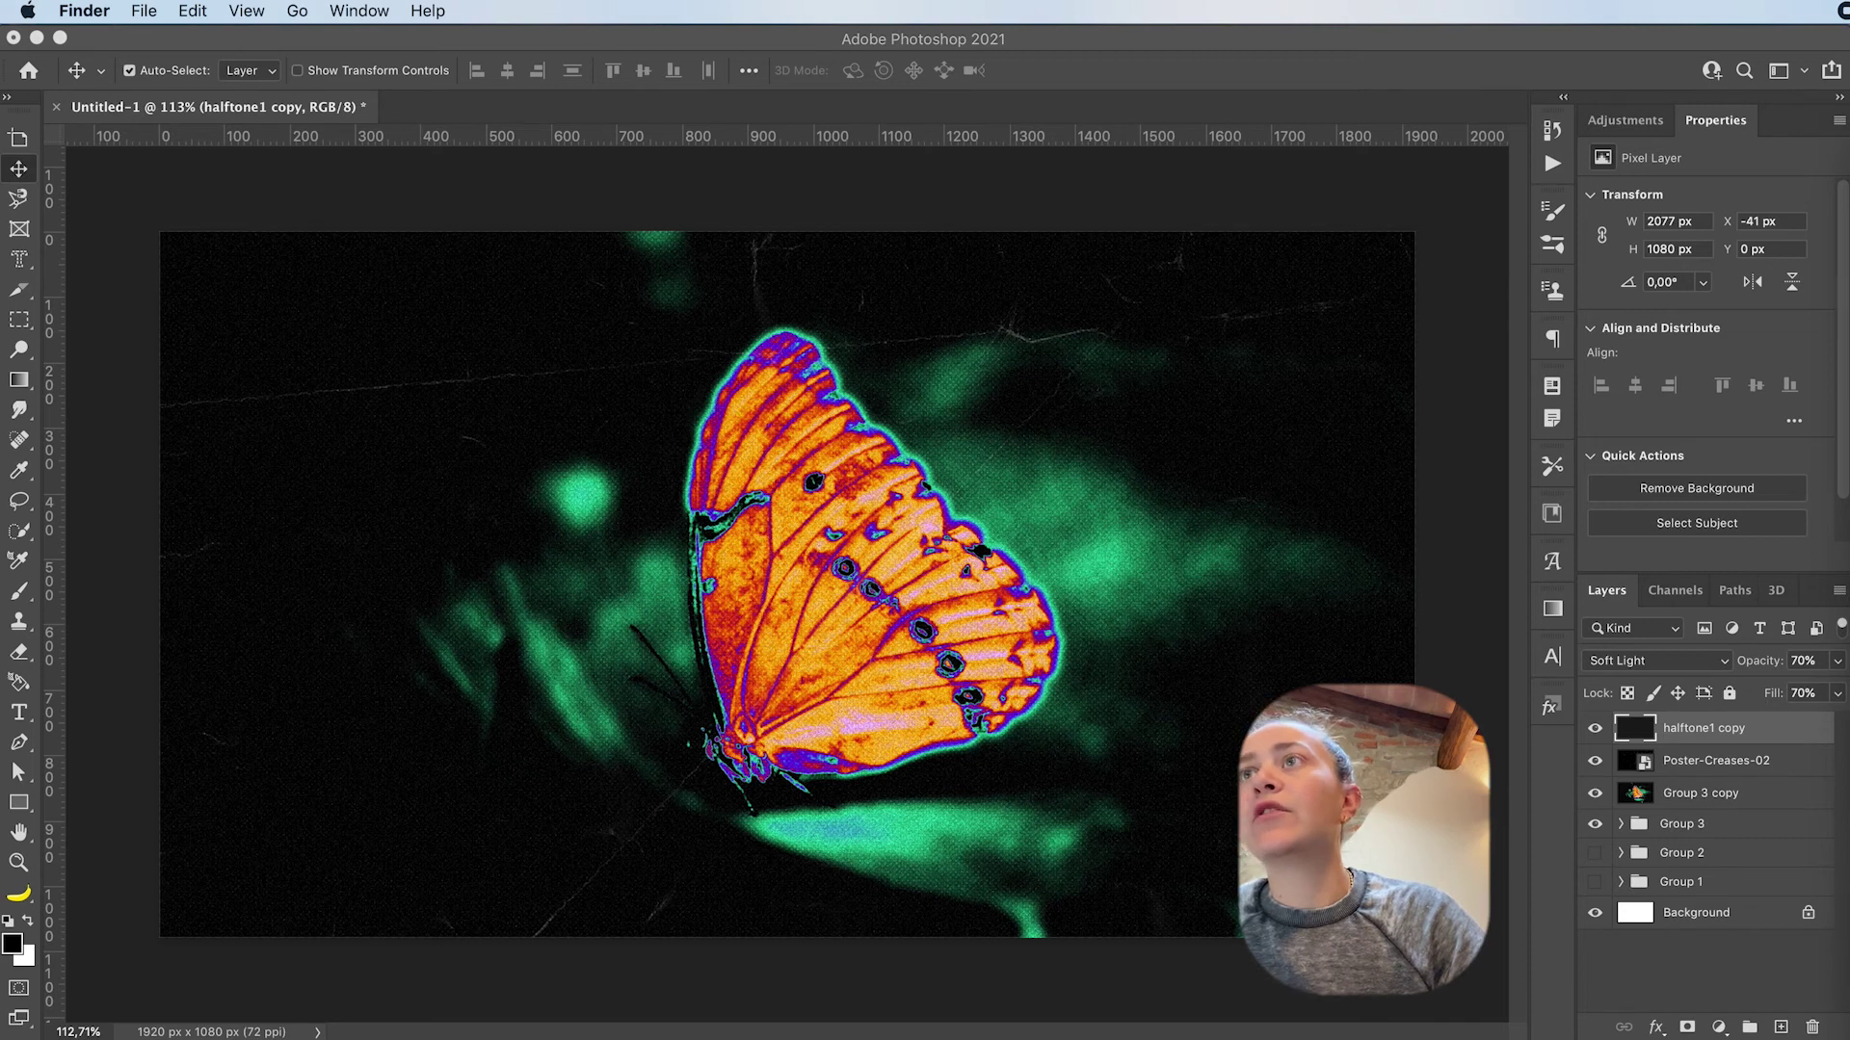
Place the dust-and-scratches texture as a new layer, stretched to cover the canvas
{"action": "left_click_drag", "start_coordinate": [1849, 433], "coordinate": [1239, 425]}
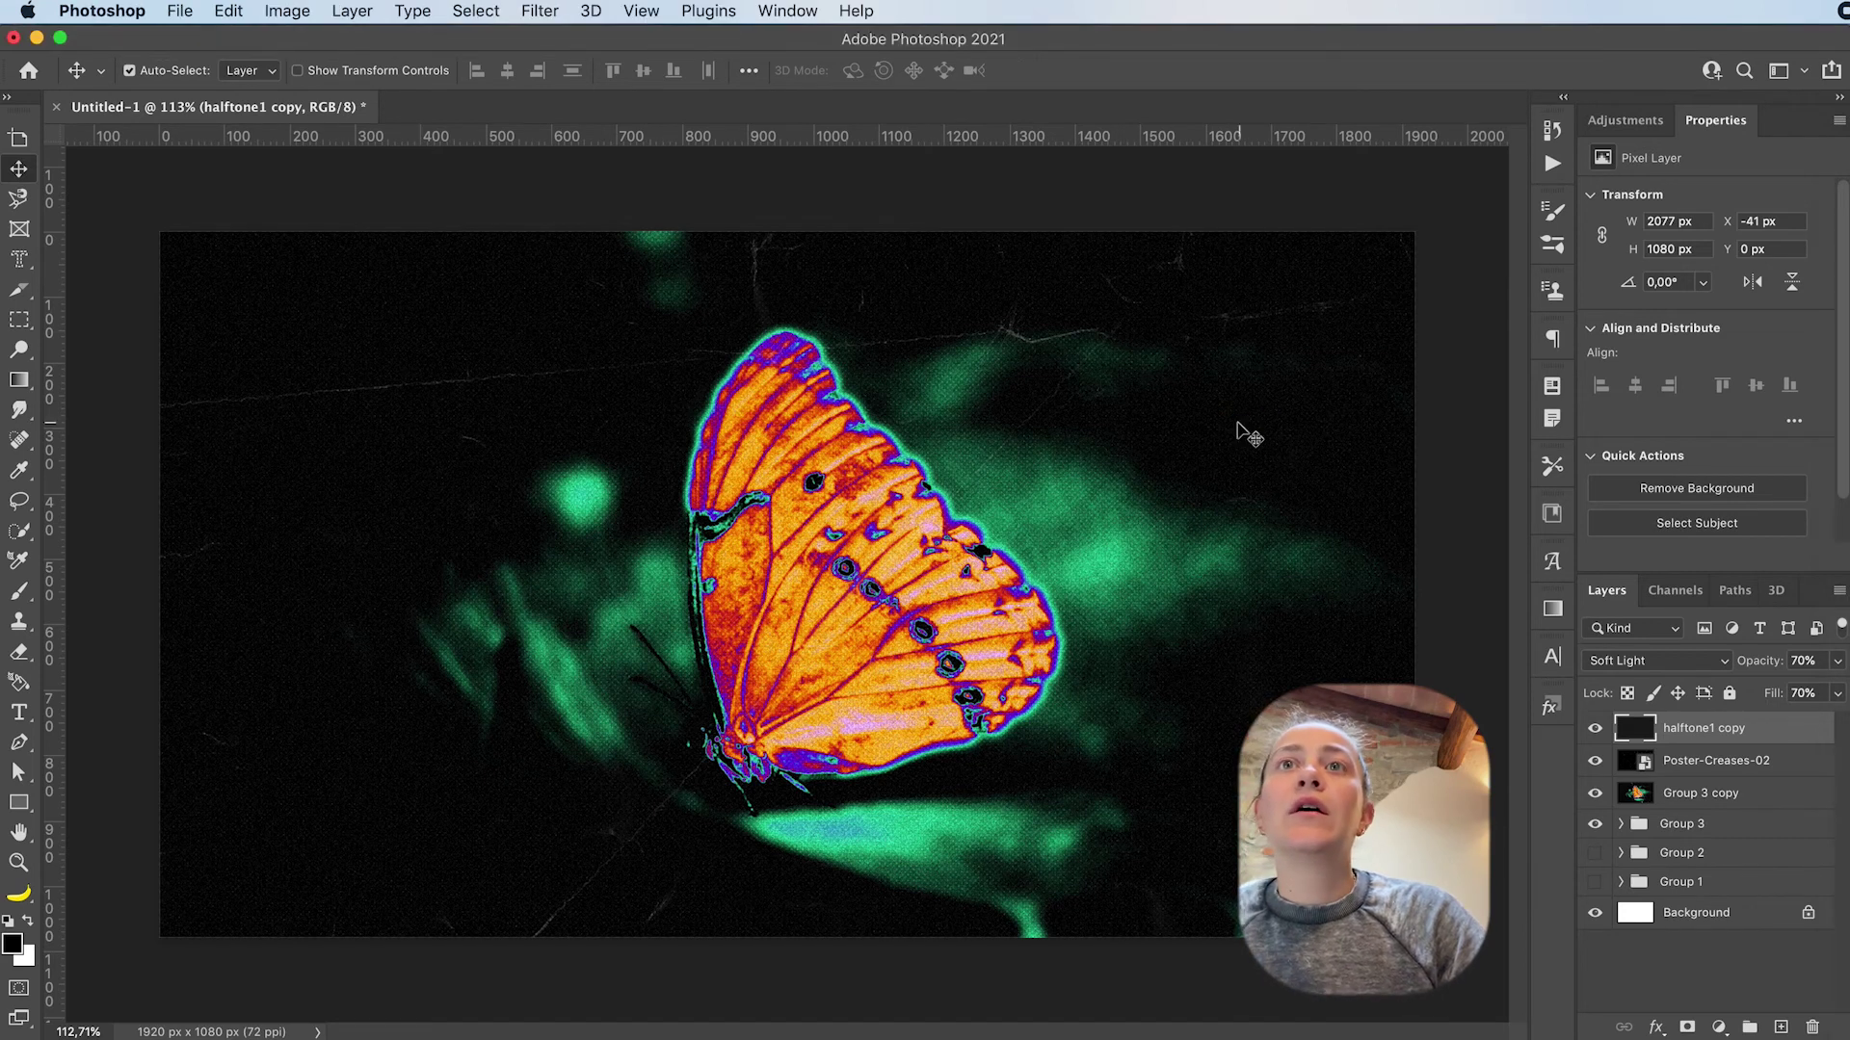
{"action": "left_click_drag", "start_coordinate": [1073, 585], "coordinate": [1546, 571]}
{"action": "key", "text": "Return"}
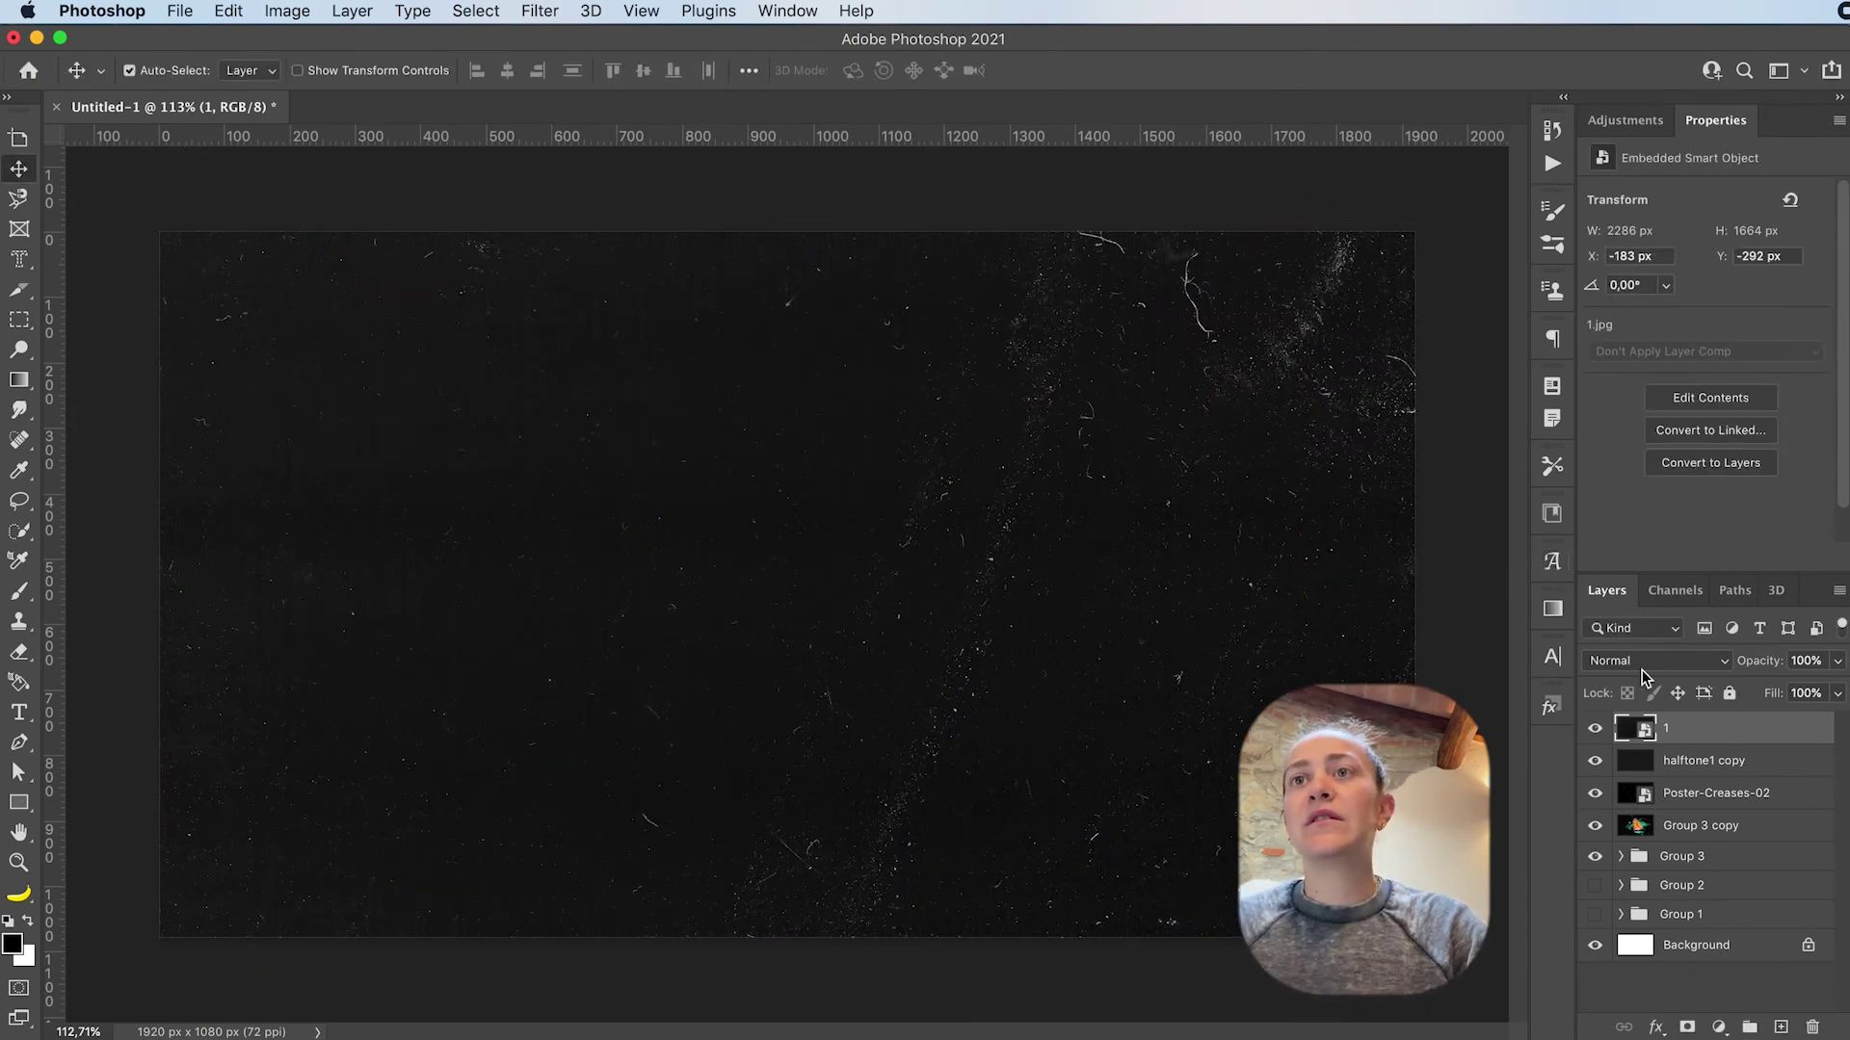
Blend the texture layer in Lighten with 60% opacity and 60% fill
{"action": "left_click", "coordinate": [1644, 663]}
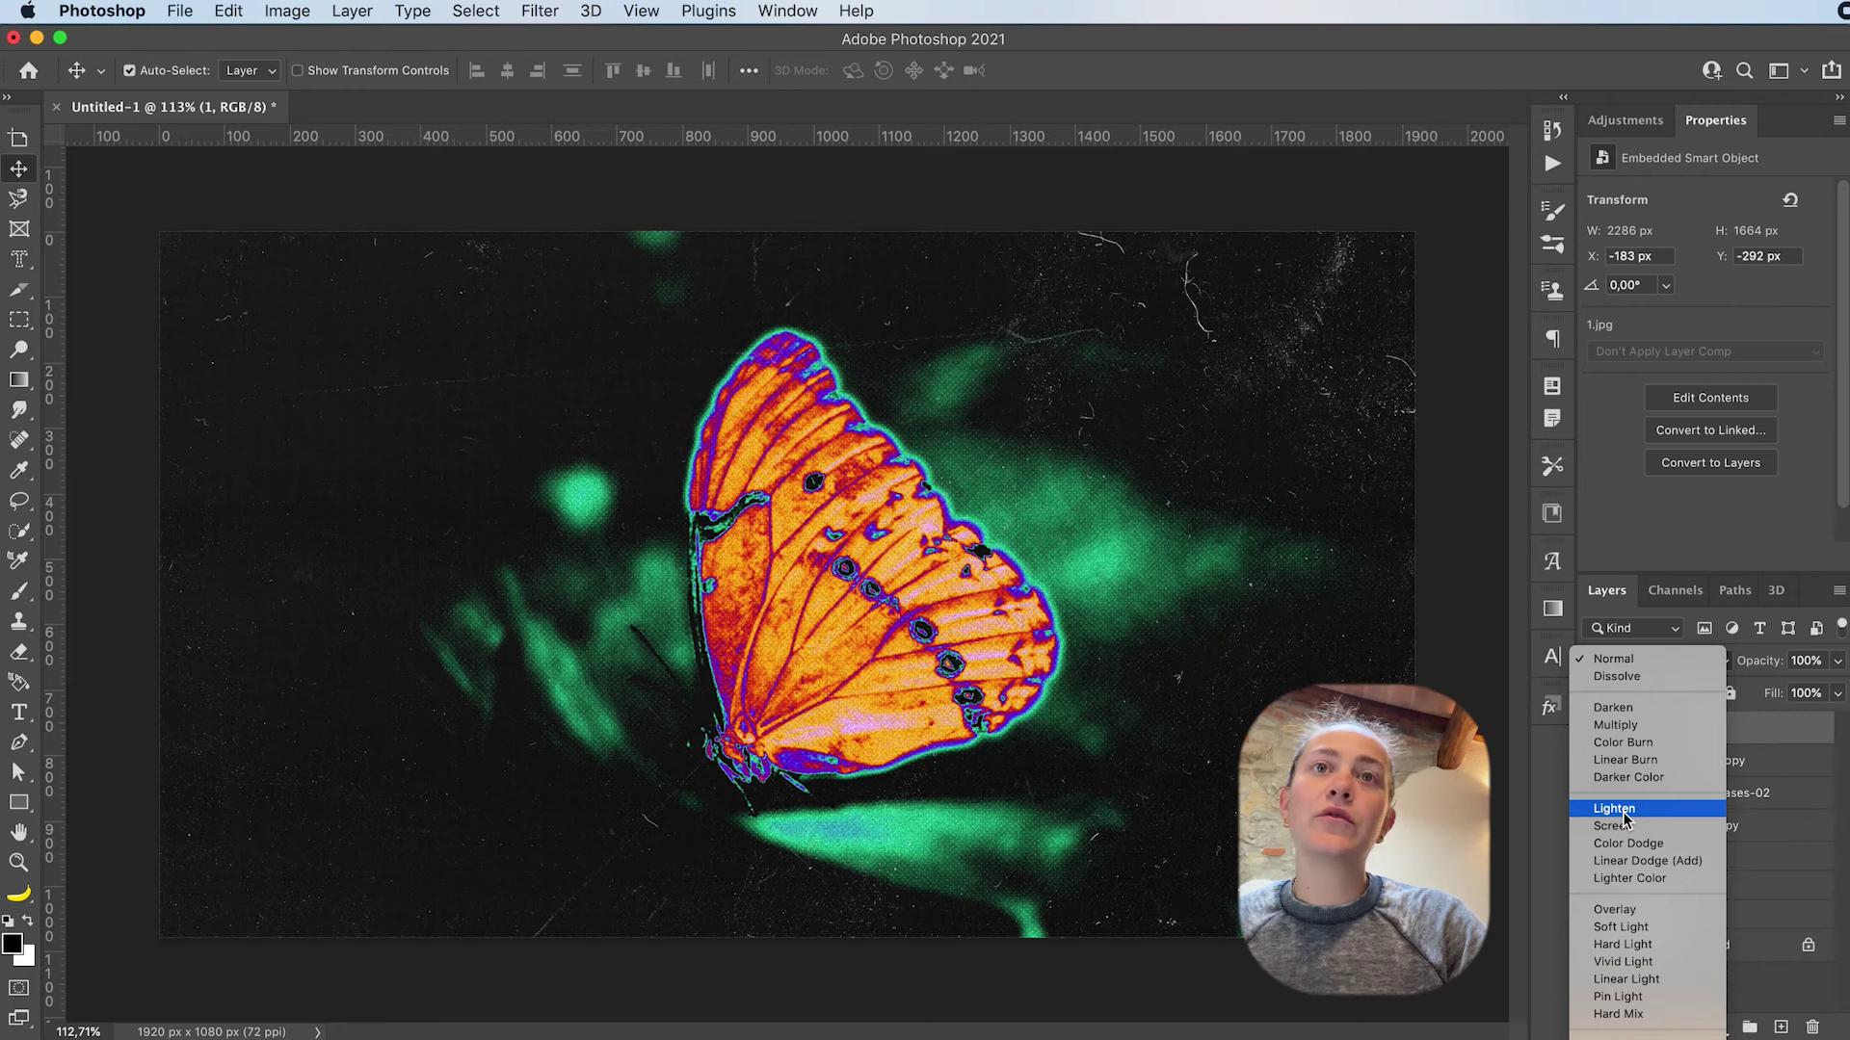
{"action": "left_click", "coordinate": [1624, 814]}
{"action": "left_click", "coordinate": [1804, 660]}
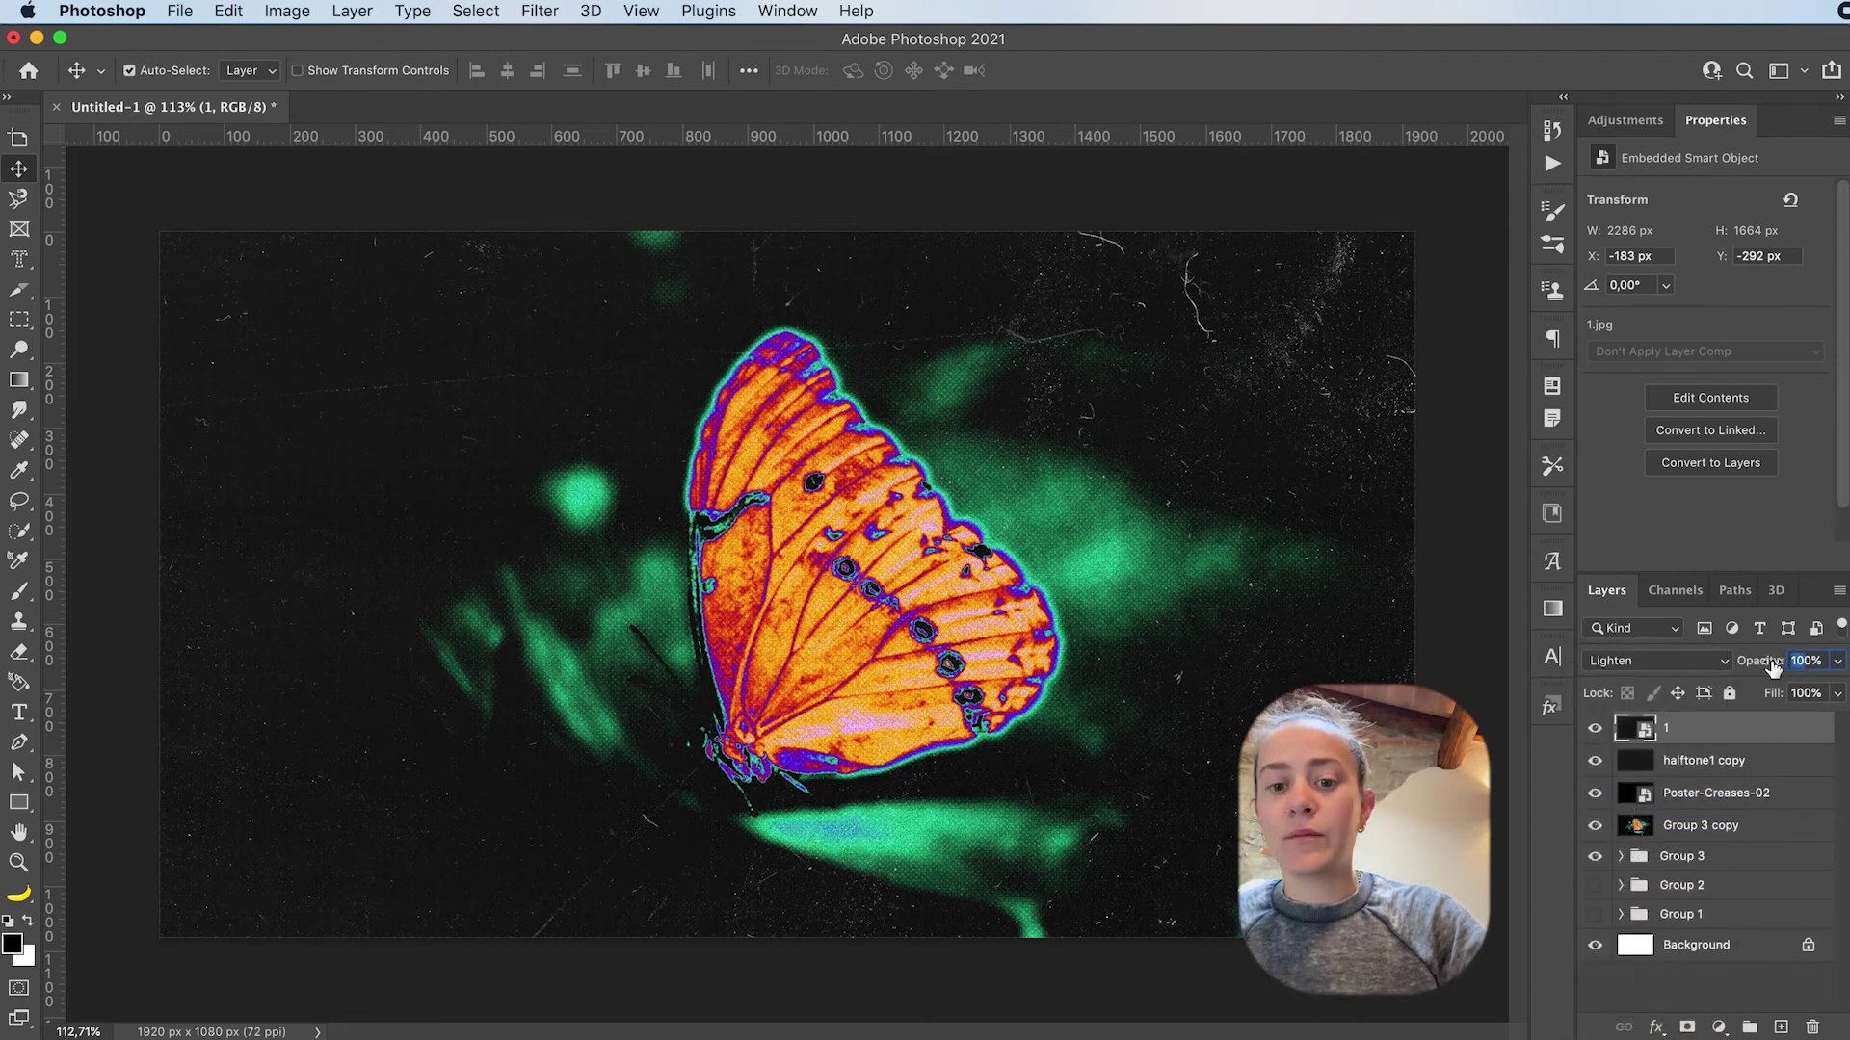
{"action": "type", "text": "60"}
{"action": "key", "text": "Tab"}
{"action": "type", "text": "60"}
{"action": "key", "text": "Return"}
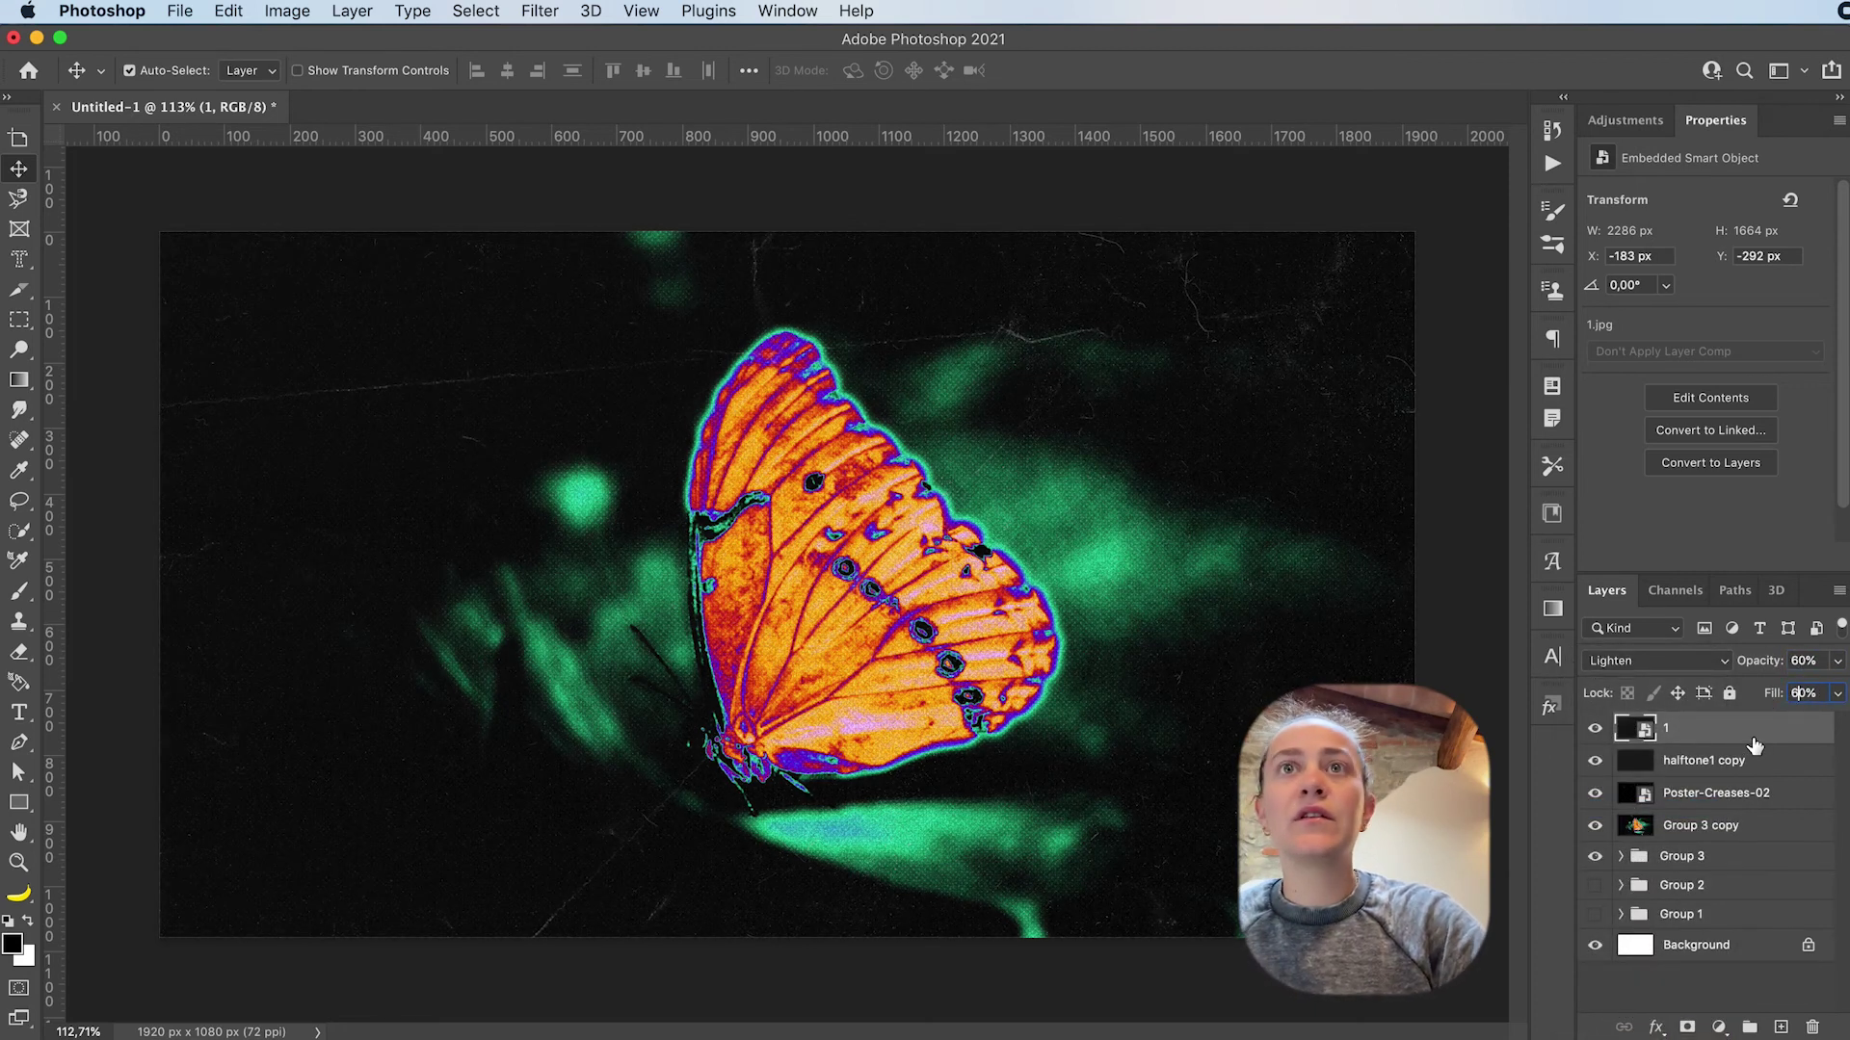
{"action": "left_click", "coordinate": [1768, 835], "text": "shift"}
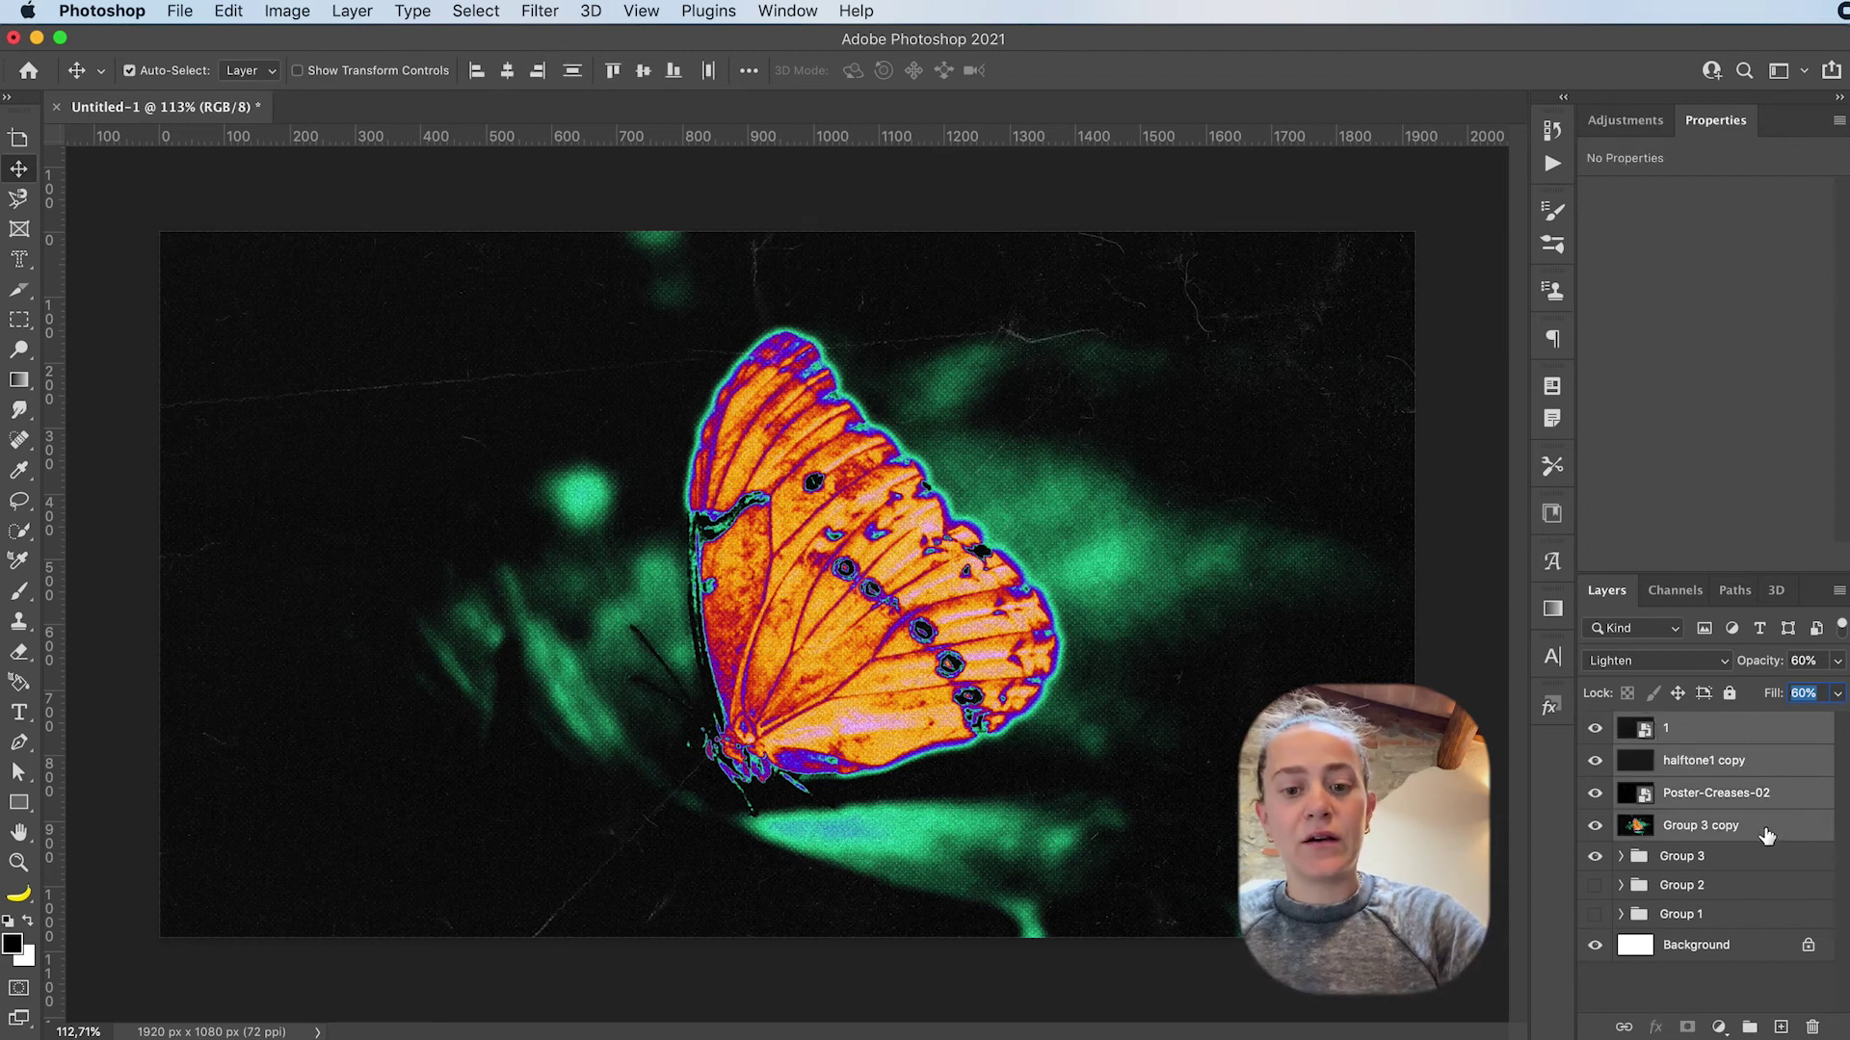
Group the layers into Group 4, merge a duplicate into Group 4 copy, and hide the originals
{"action": "key", "text": "super+g"}
{"action": "key", "text": "super+j"}
{"action": "right_click", "coordinate": [1681, 737]}
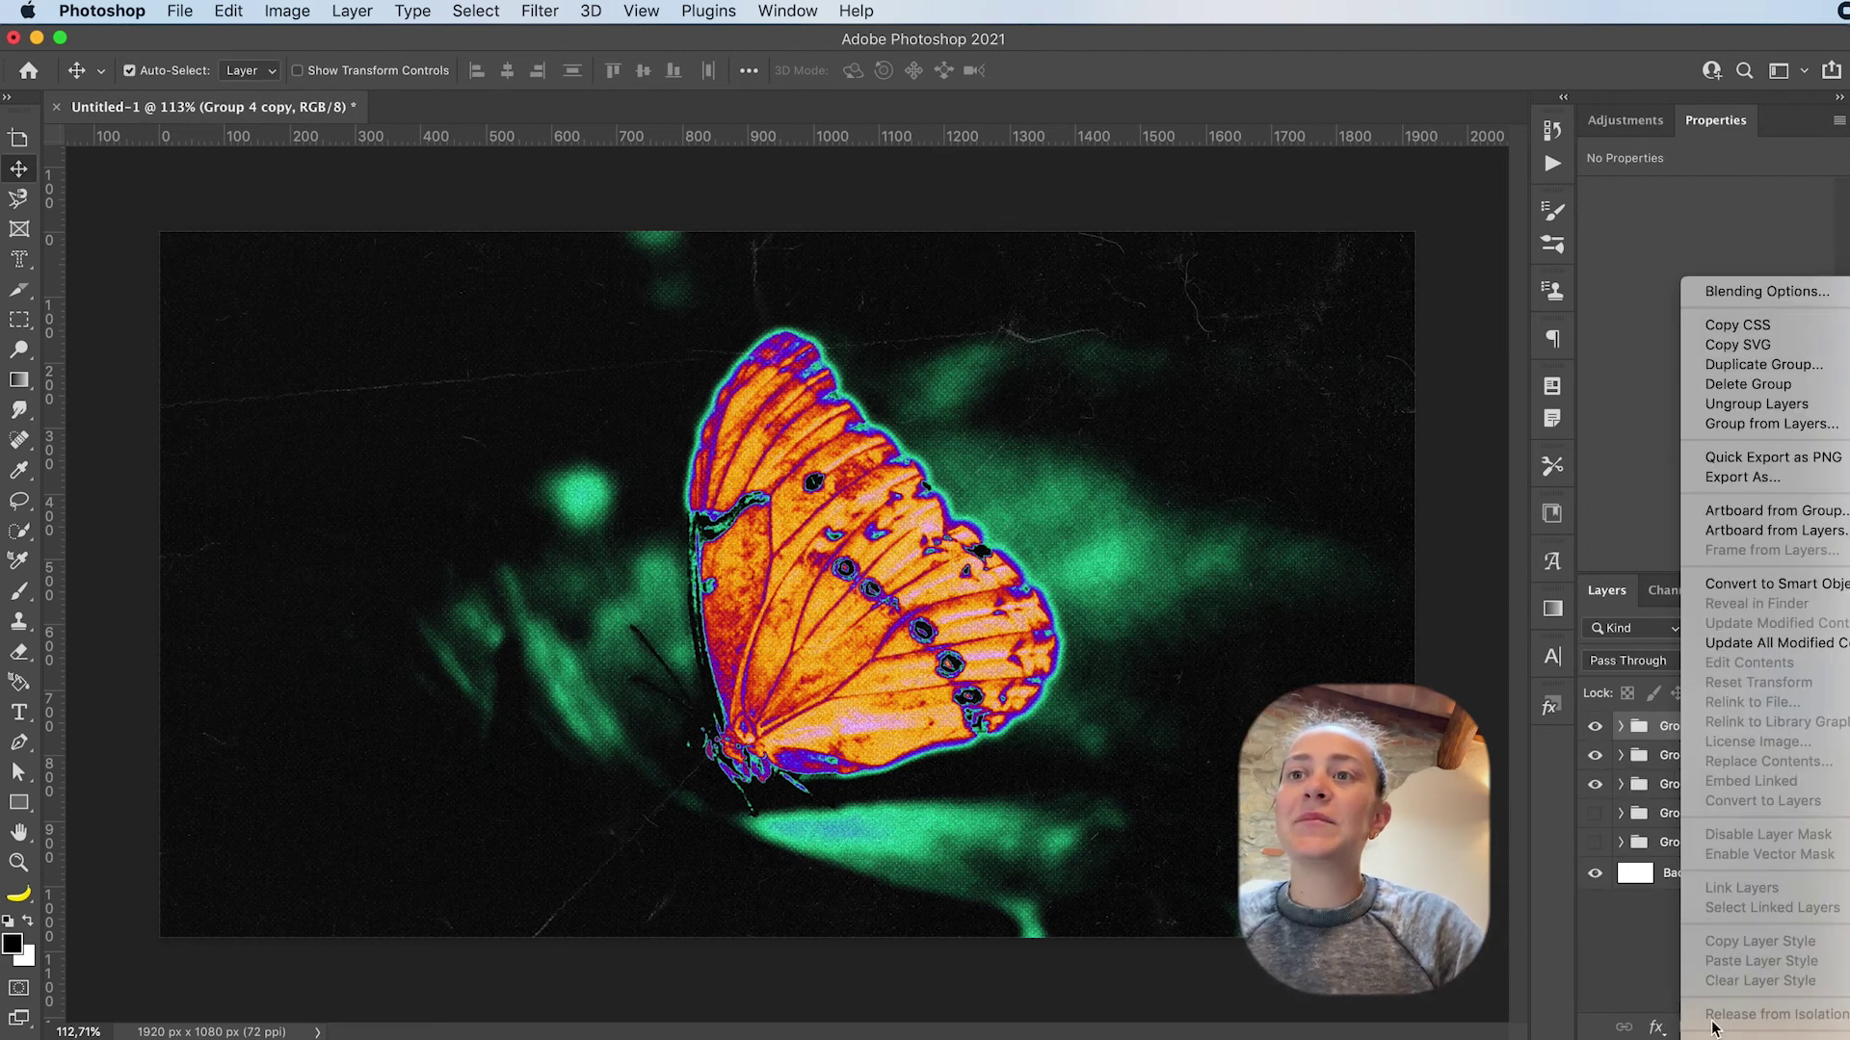
{"action": "left_click", "coordinate": [1715, 1023]}
{"action": "left_click_drag", "start_coordinate": [1594, 787], "coordinate": [1594, 759]}
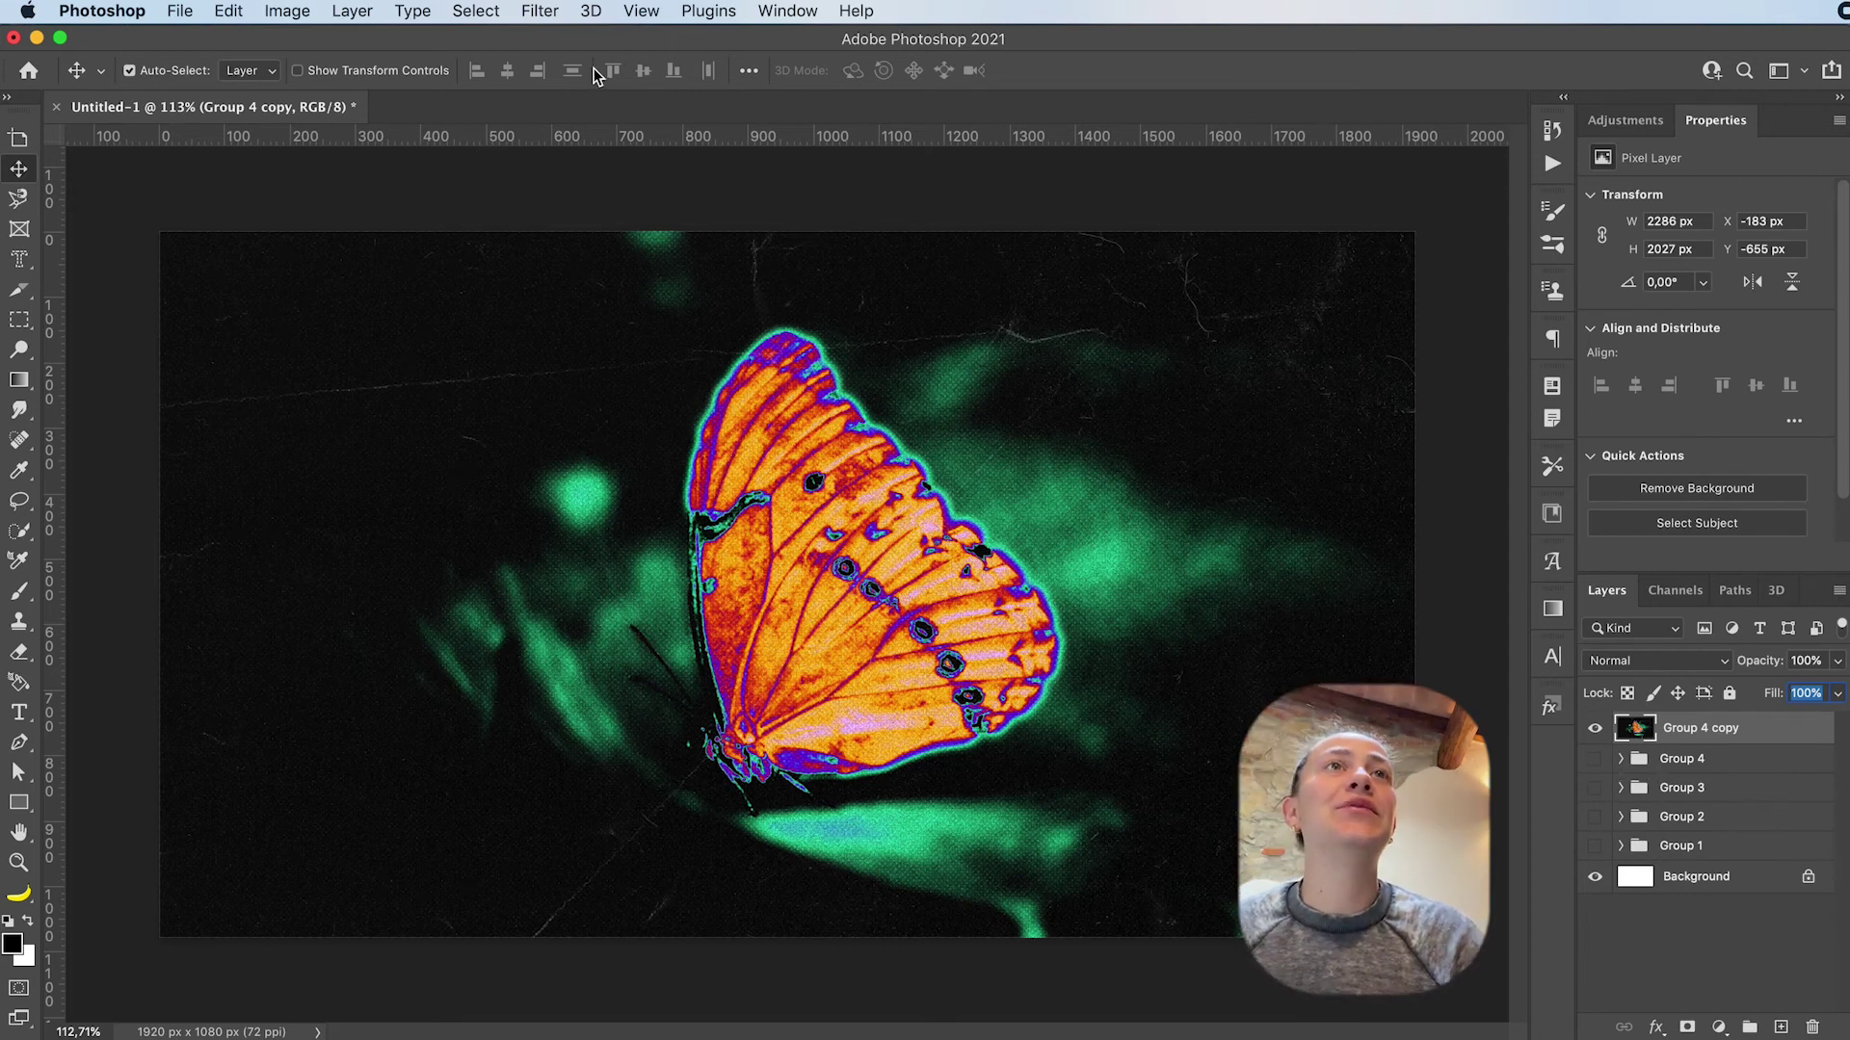
{"action": "left_click", "coordinate": [540, 10]}
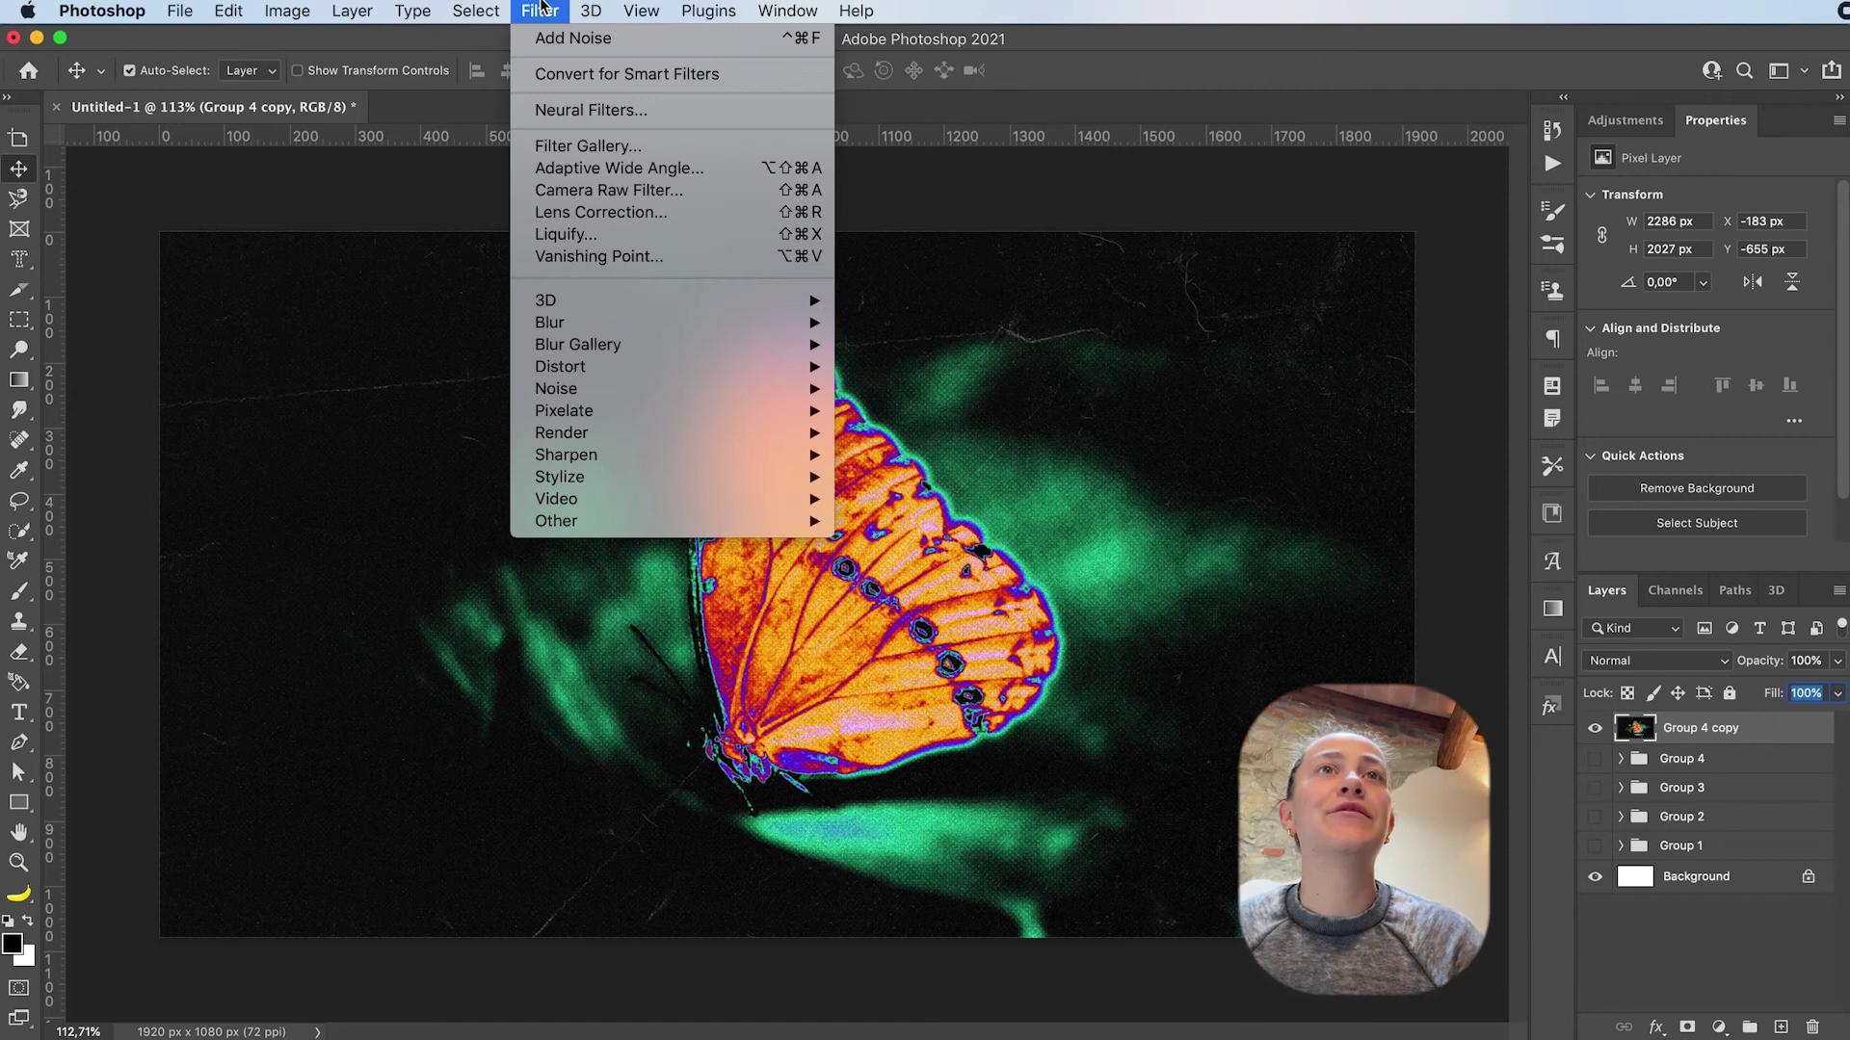
Open the Camera Raw Filter on the merged layer, full screen and zoomed on the butterfly
{"action": "left_click", "coordinate": [618, 192]}
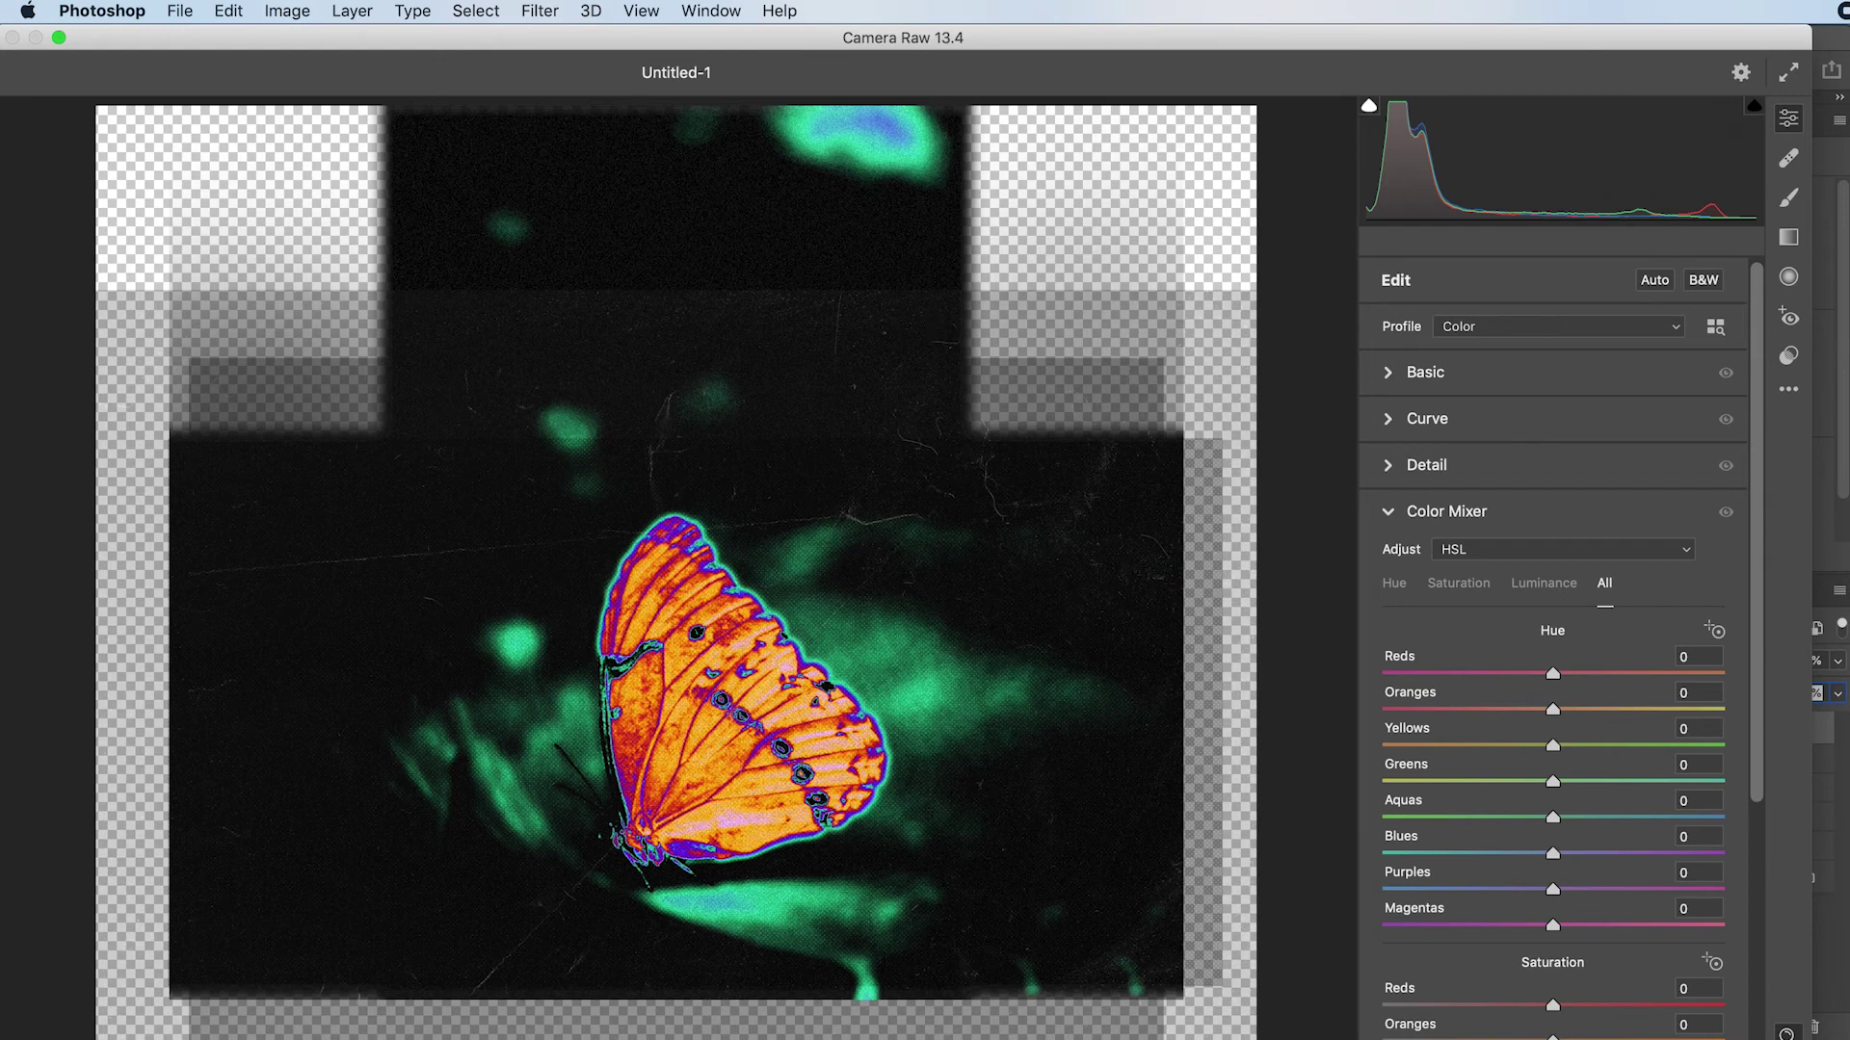
{"action": "left_click_drag", "start_coordinate": [1811, 1037], "coordinate": [1842, 1036]}
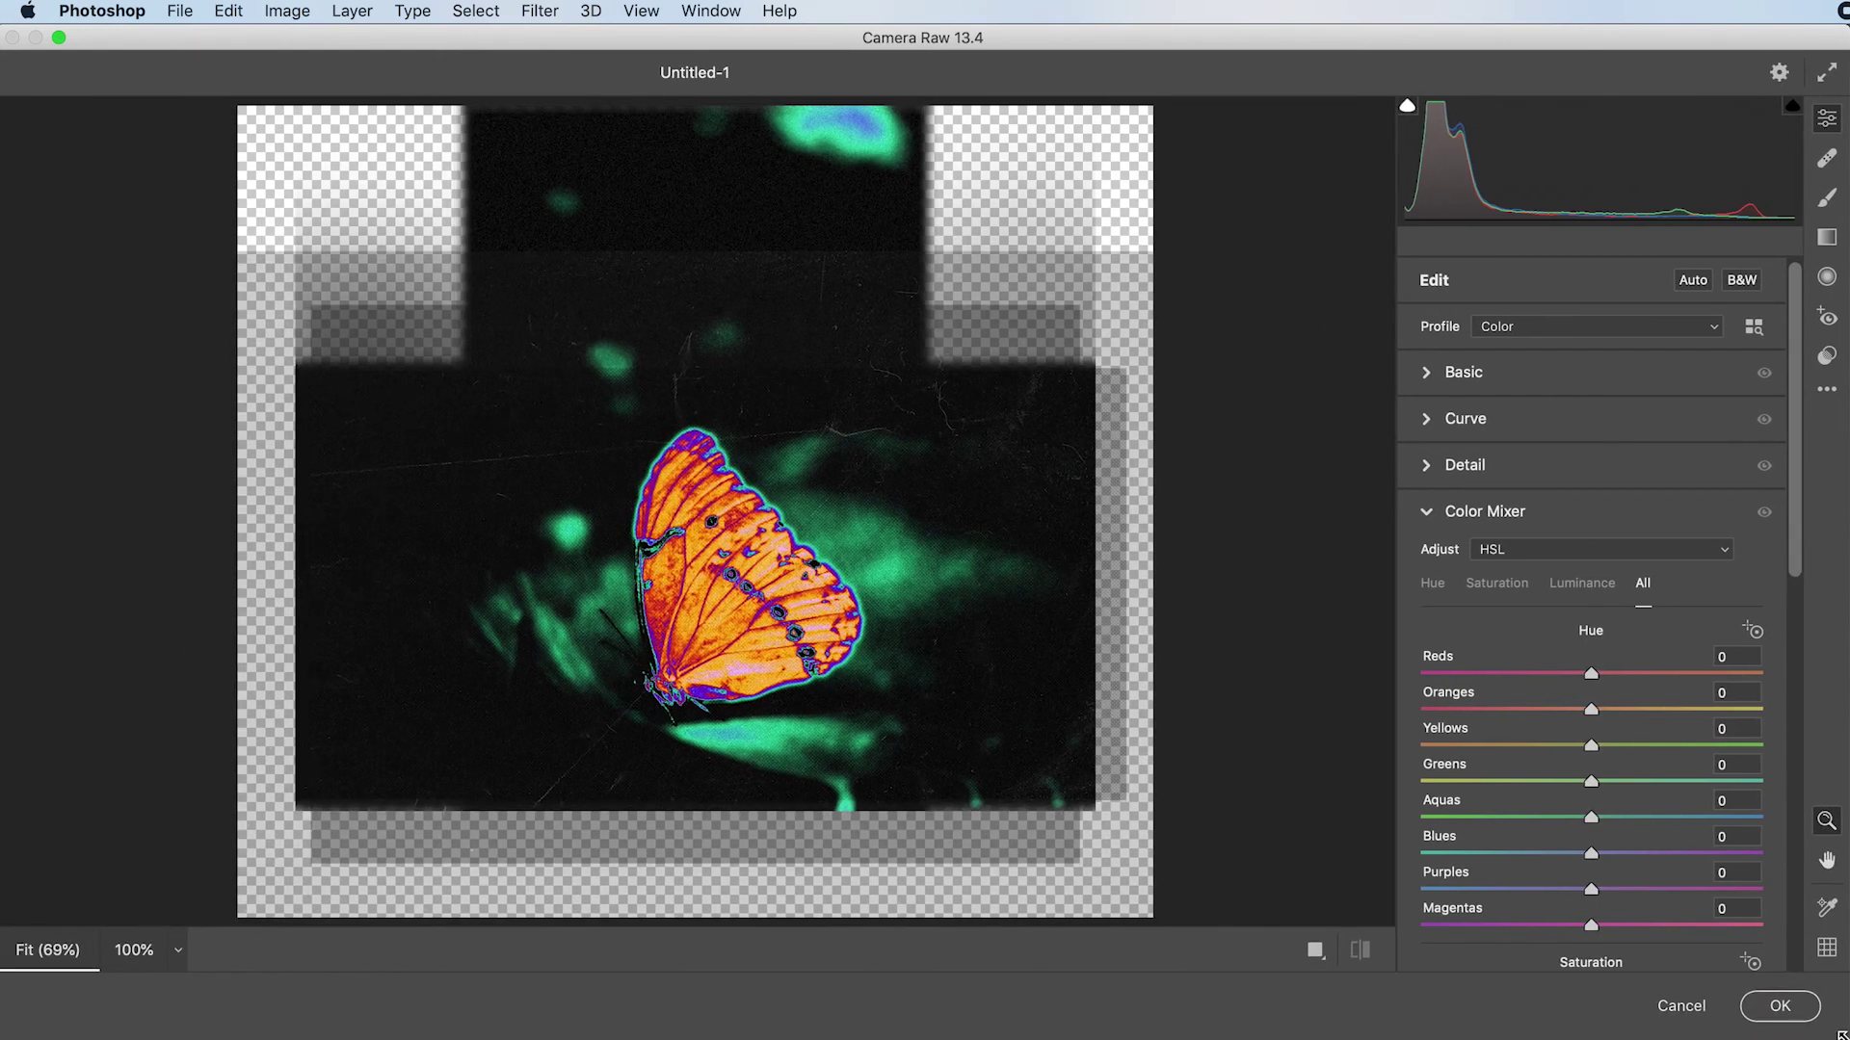
{"action": "left_click_drag", "start_coordinate": [662, 529], "coordinate": [933, 528]}
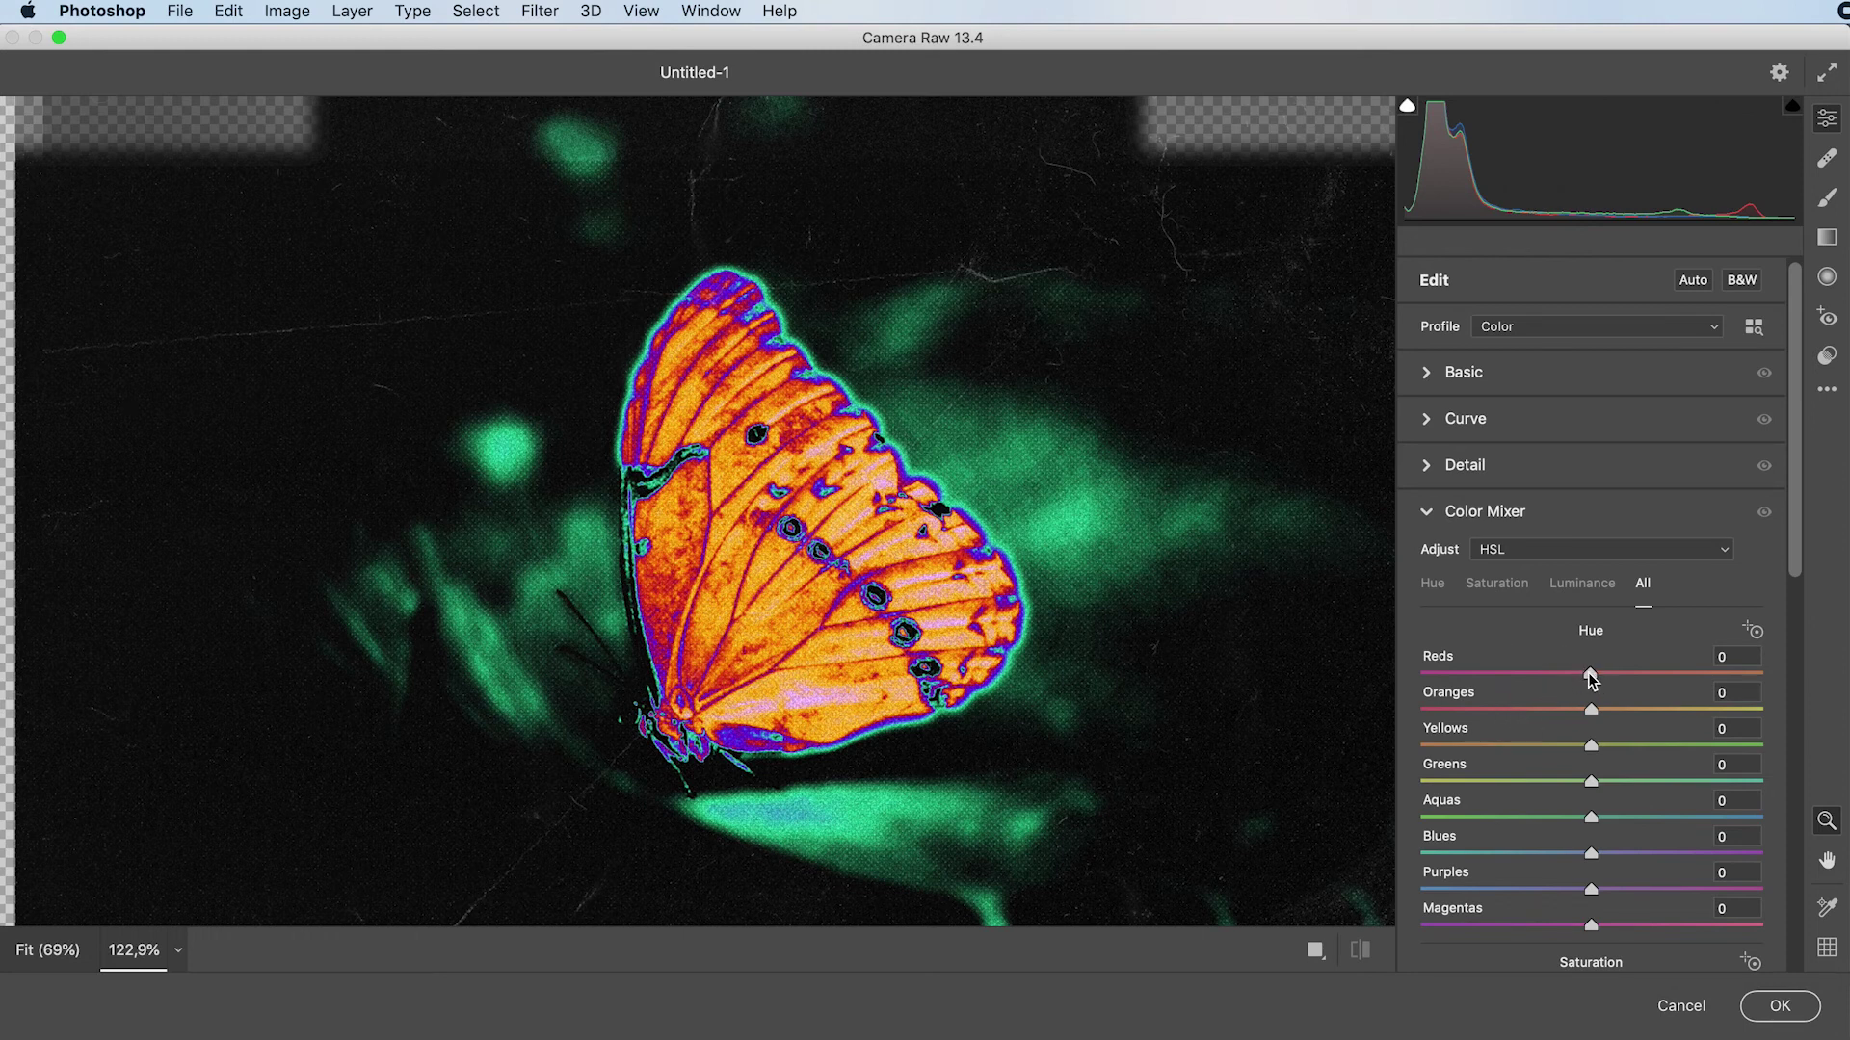
Shift Color Mixer hues: Reds -34, Yellows +42, Greens +44, Aquas +70, Purples -47, Magentas +78
{"action": "left_click_drag", "start_coordinate": [1590, 674], "coordinate": [1665, 781]}
{"action": "scroll", "coordinate": [1638, 710], "scroll_direction": "down", "scroll_amount": 5}
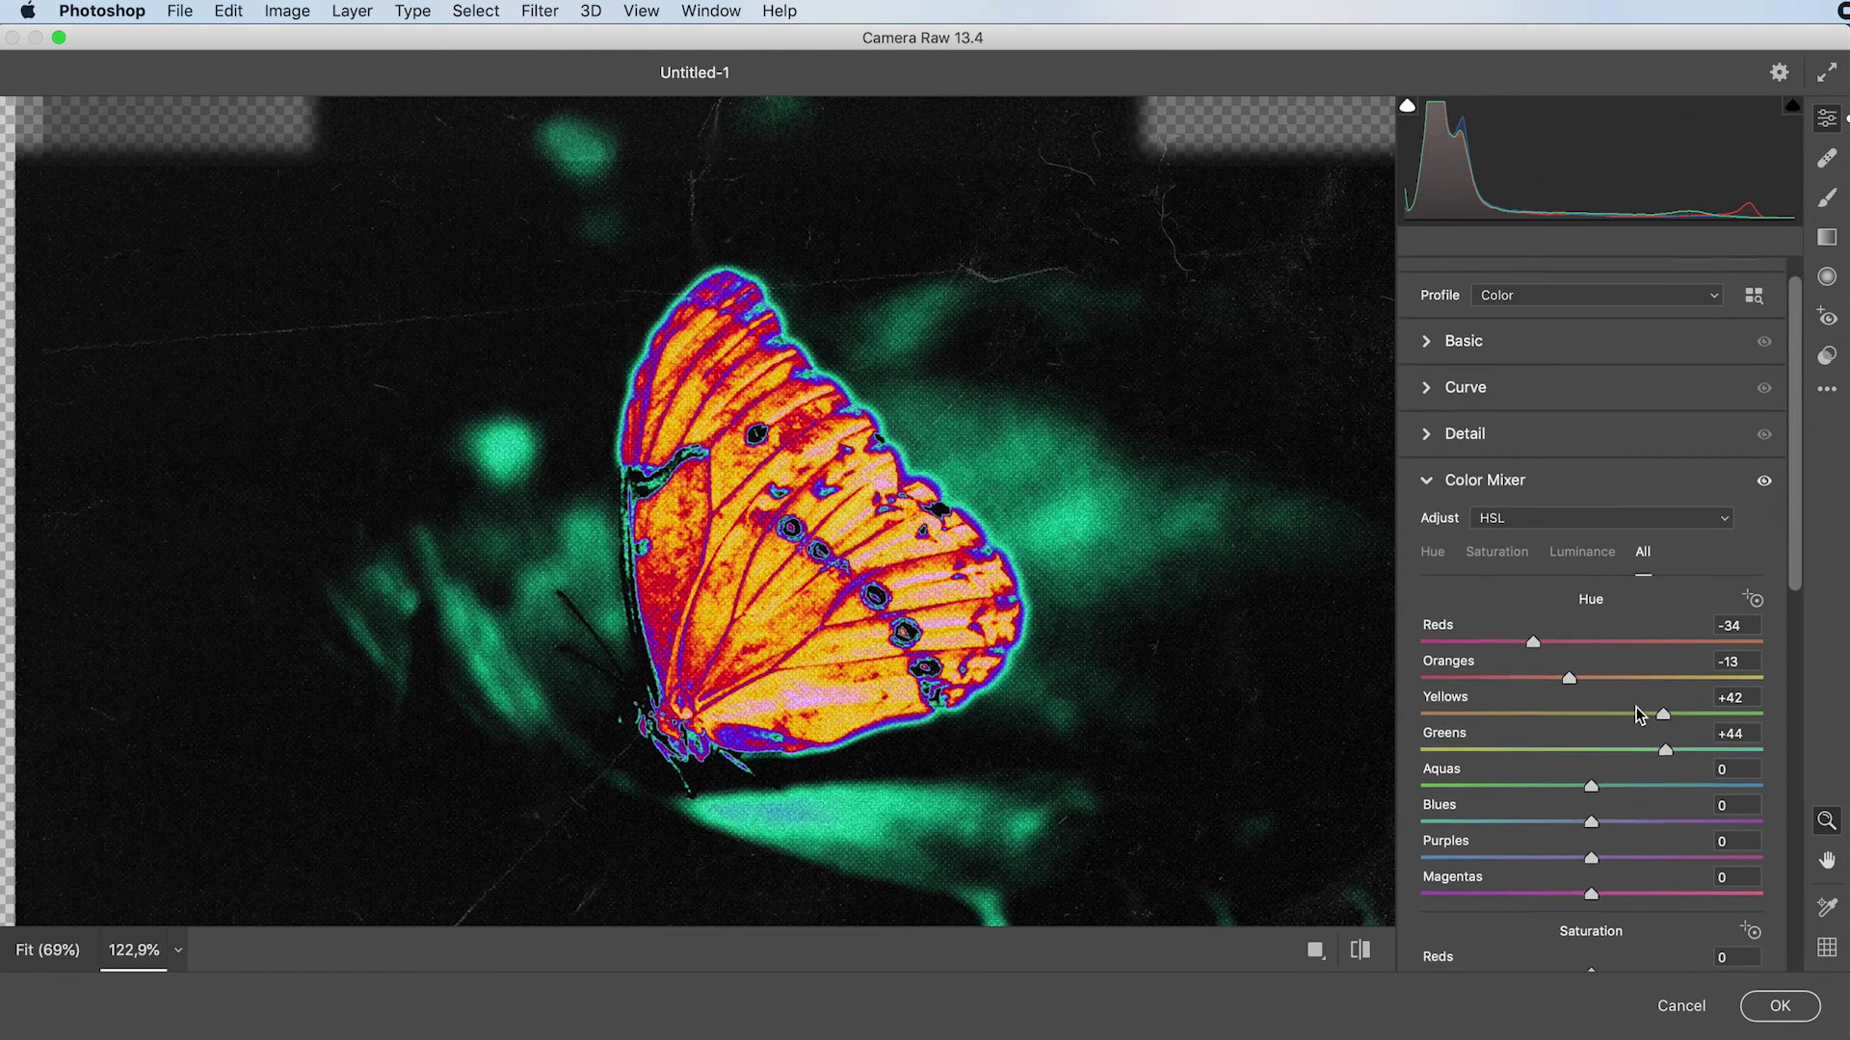
{"action": "left_click_drag", "start_coordinate": [1590, 578], "coordinate": [1701, 580]}
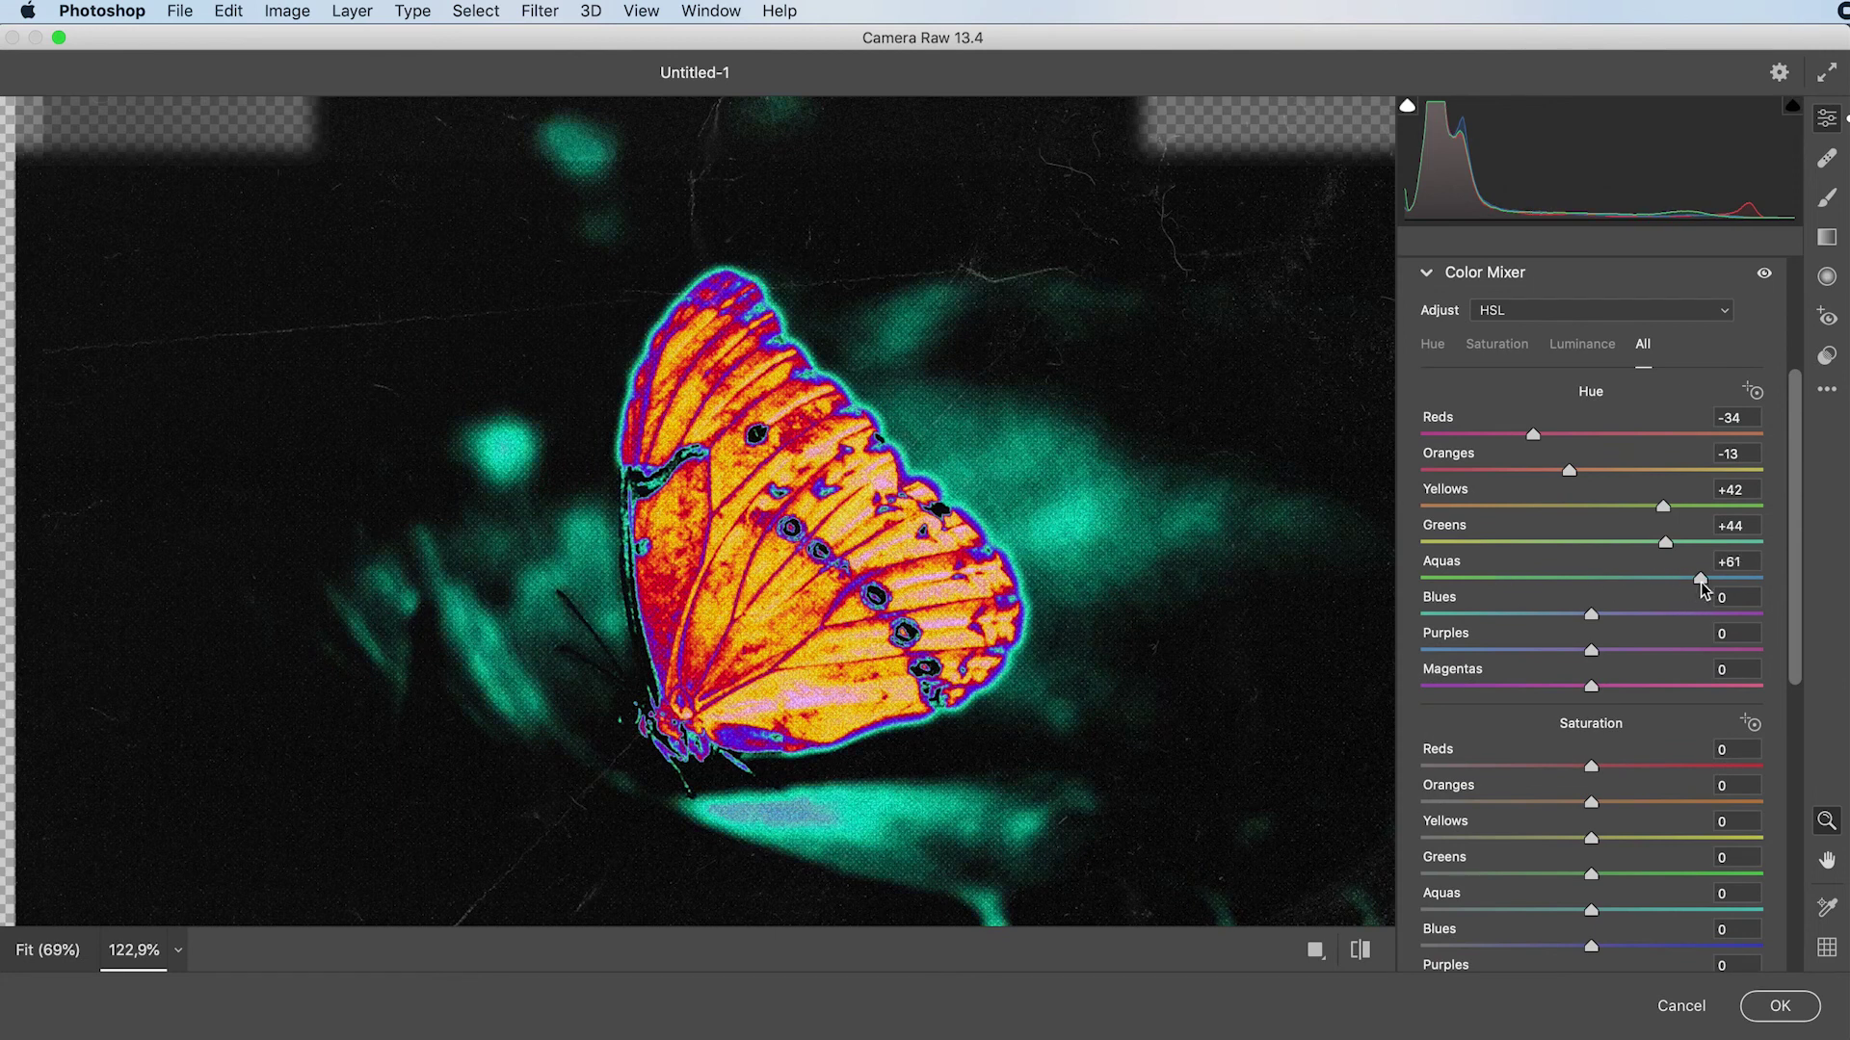
{"action": "left_click_drag", "start_coordinate": [1593, 621], "coordinate": [1725, 686]}
{"action": "left_click", "coordinate": [1572, 649]}
{"action": "scroll", "coordinate": [1644, 735], "scroll_direction": "down", "scroll_amount": 4}
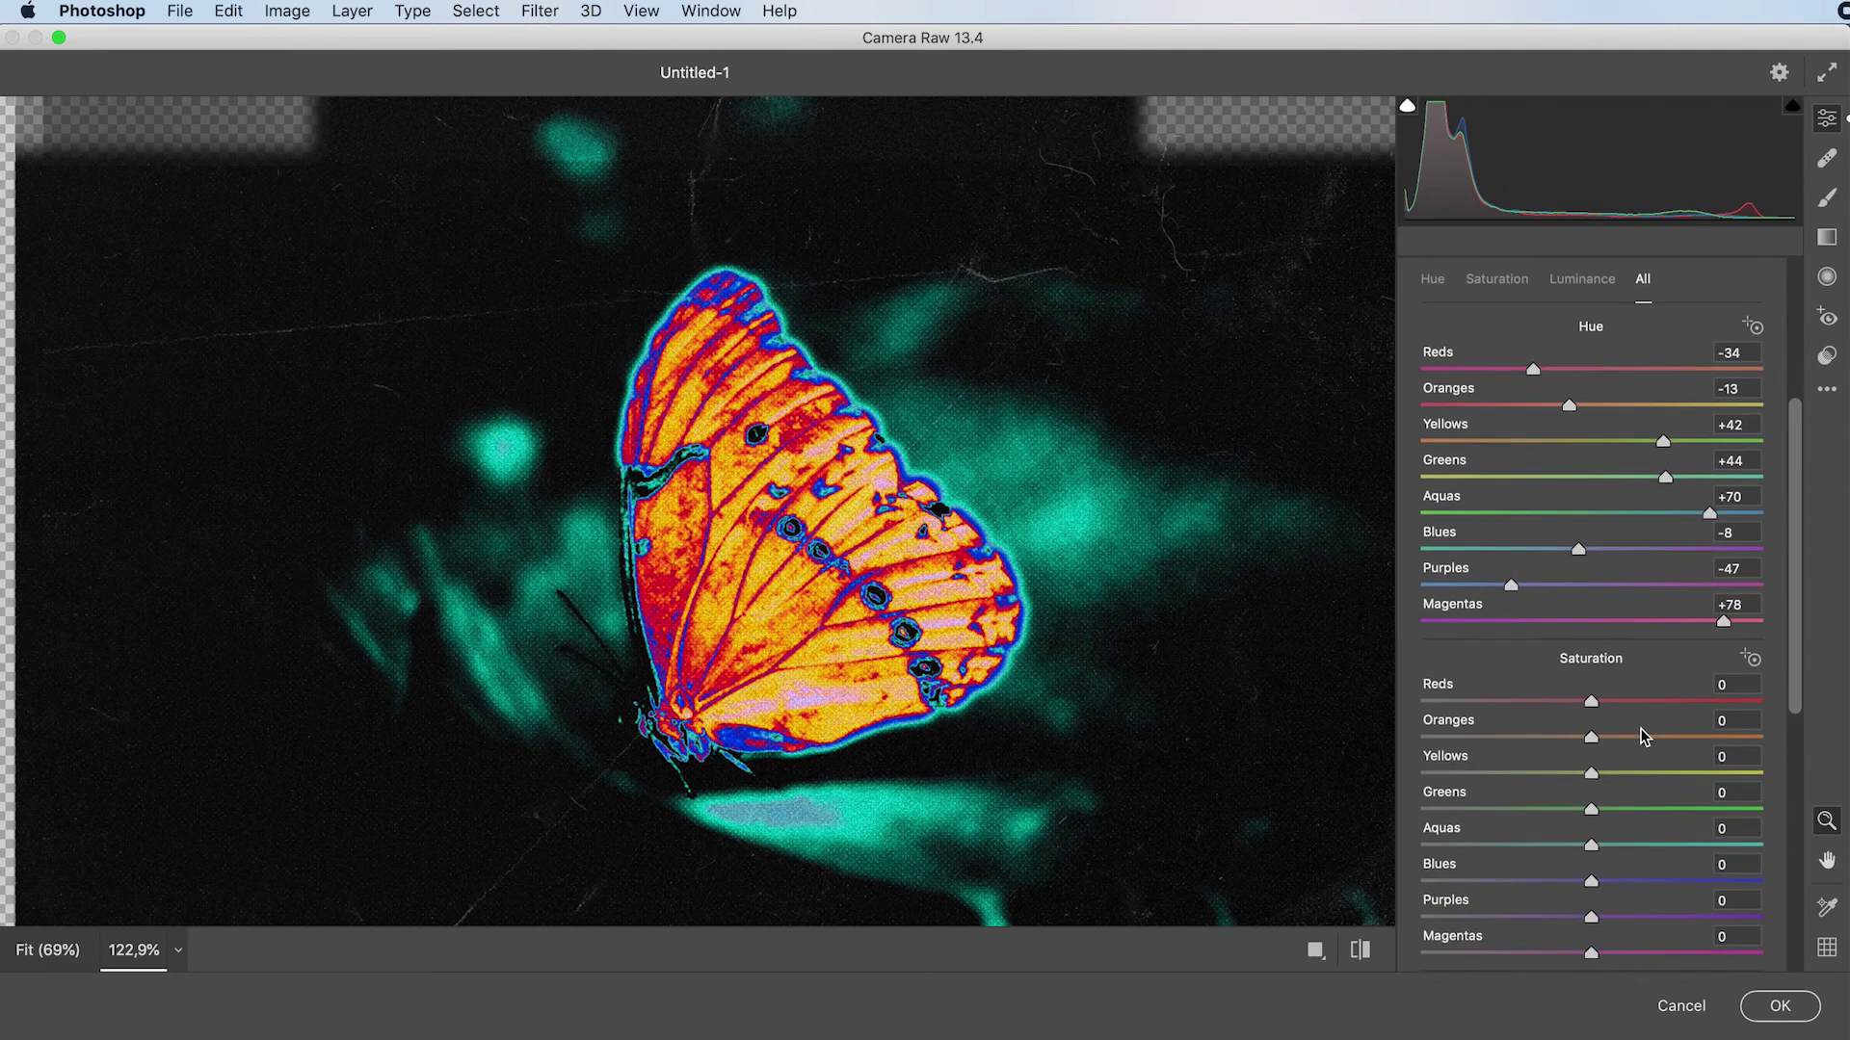
Lower Color Mixer saturation for the reds and bring the purples to -50
{"action": "left_click_drag", "start_coordinate": [1593, 598], "coordinate": [1442, 790]}
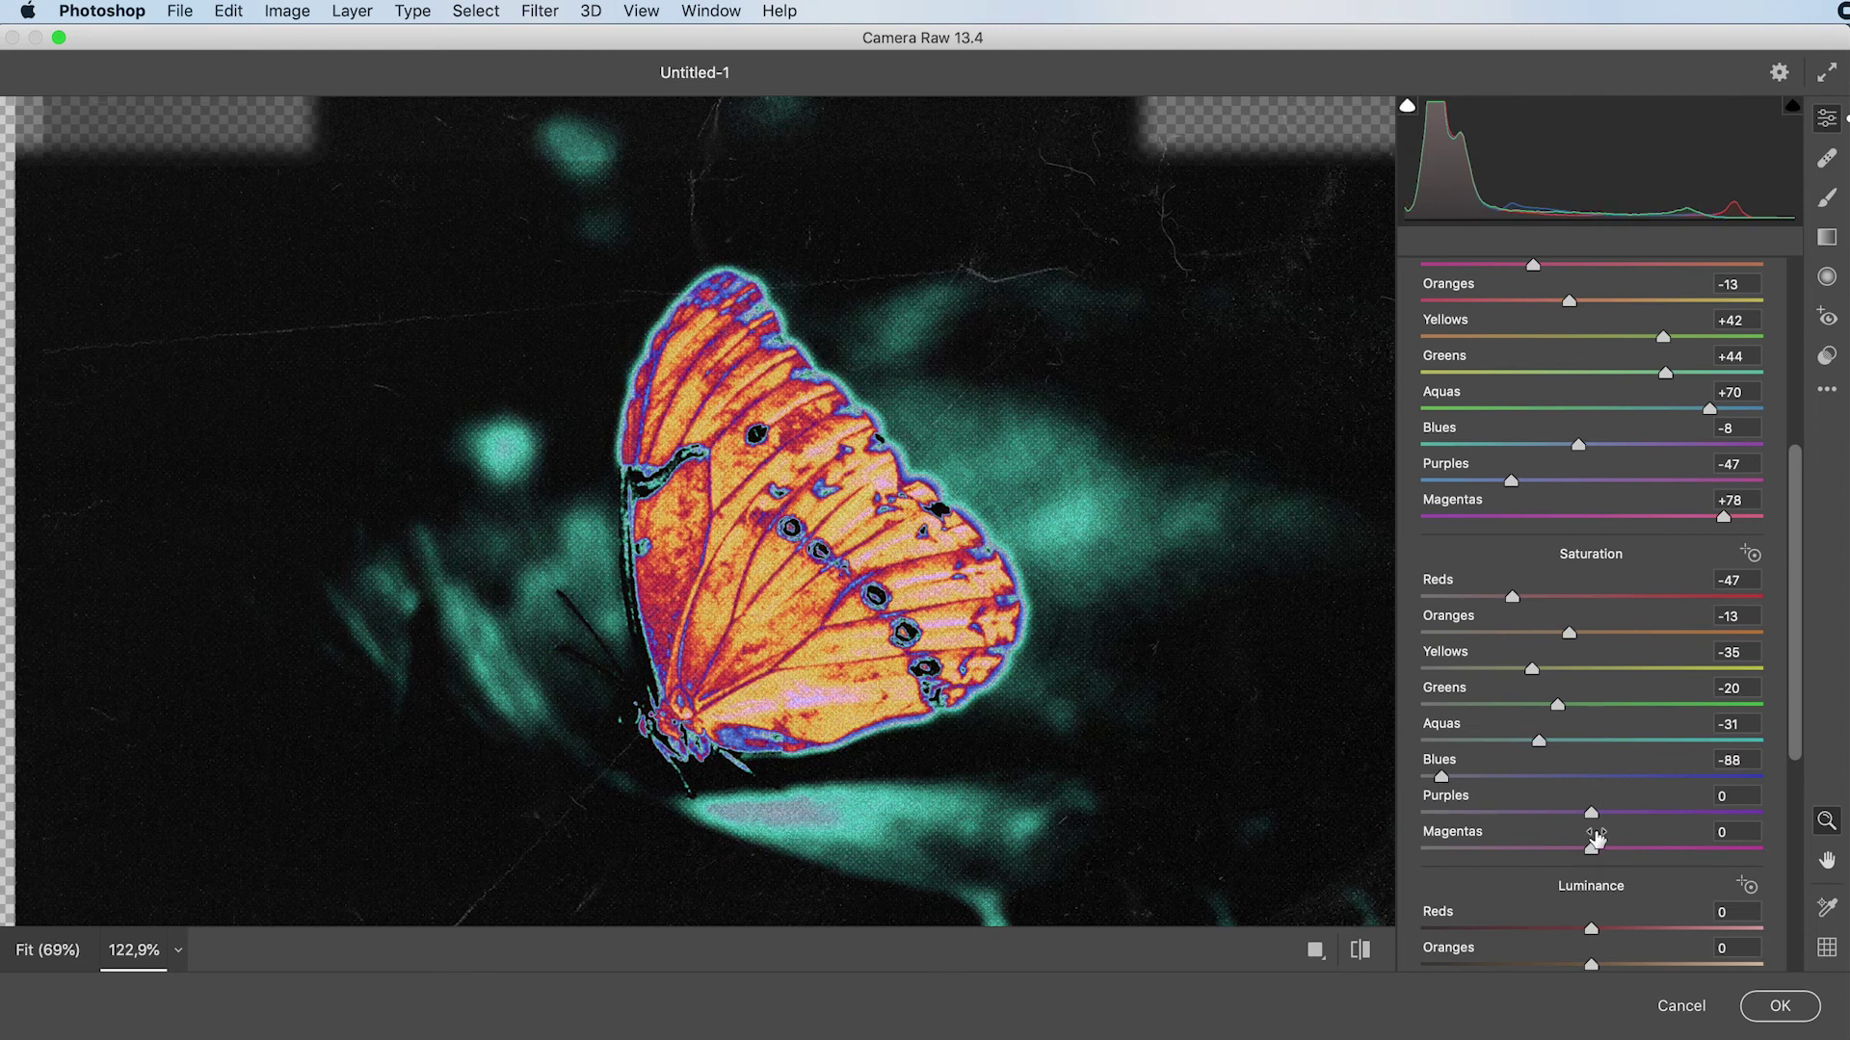
{"action": "left_click_drag", "start_coordinate": [1592, 817], "coordinate": [1697, 852]}
{"action": "scroll", "coordinate": [1639, 792], "scroll_direction": "down", "scroll_amount": 5}
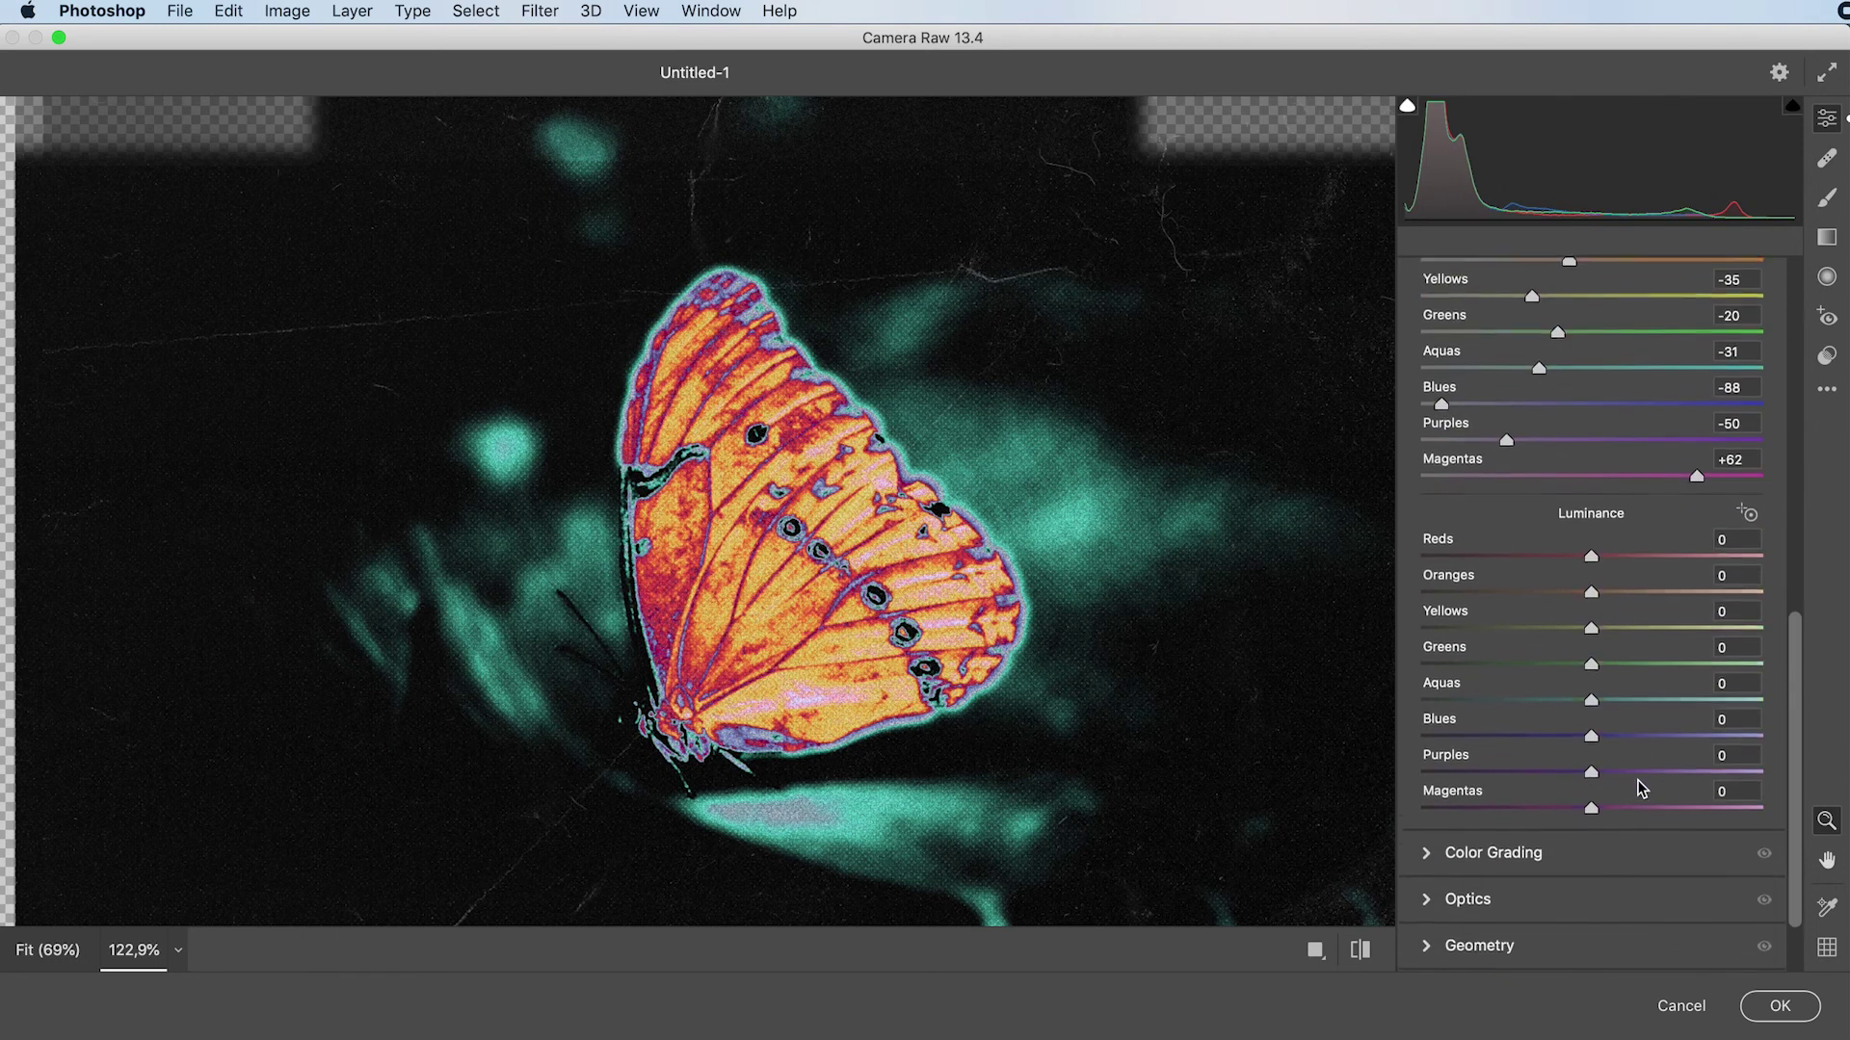
Rebalance luminance (Greens +76, Aquas +74, Magentas -90) and apply the Camera Raw grade
{"action": "left_click_drag", "start_coordinate": [1593, 543], "coordinate": [1725, 653]}
{"action": "left_click_drag", "start_coordinate": [1615, 688], "coordinate": [1459, 690]}
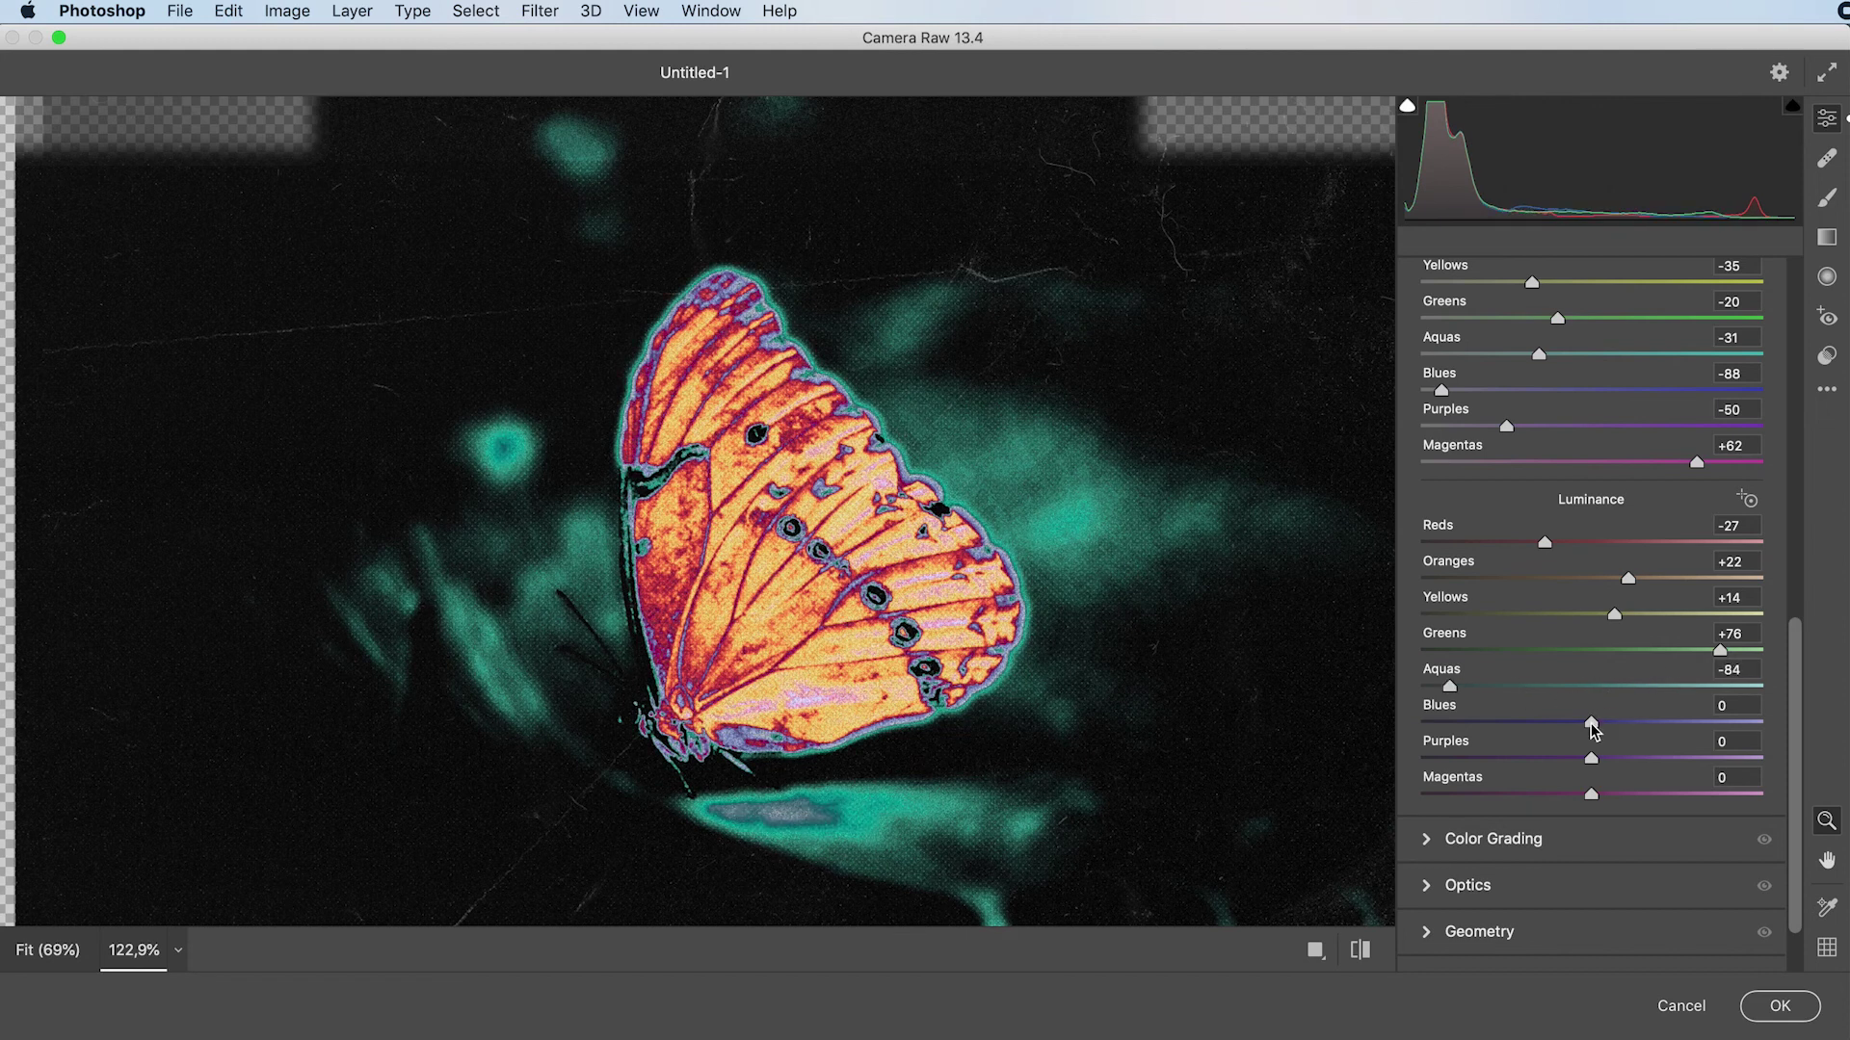
{"action": "left_click_drag", "start_coordinate": [1592, 722], "coordinate": [1638, 722]}
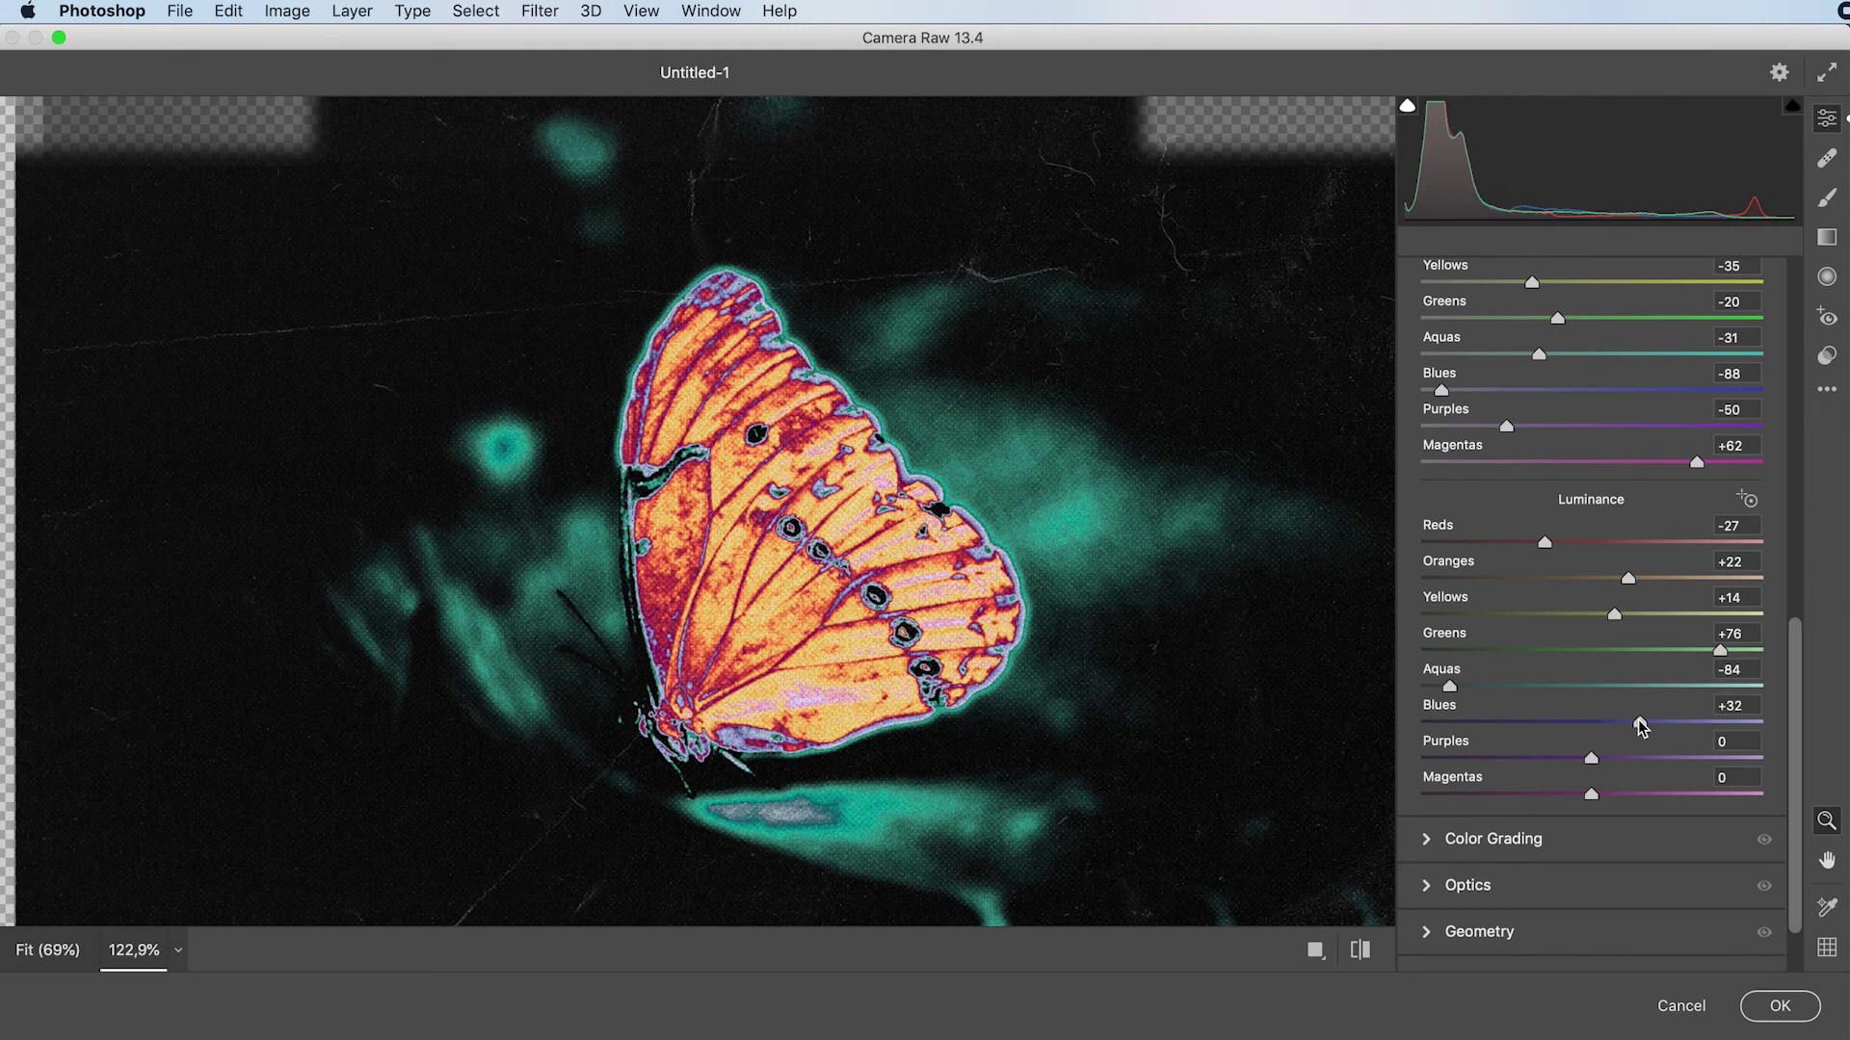
{"action": "left_click_drag", "start_coordinate": [1450, 686], "coordinate": [1721, 686]}
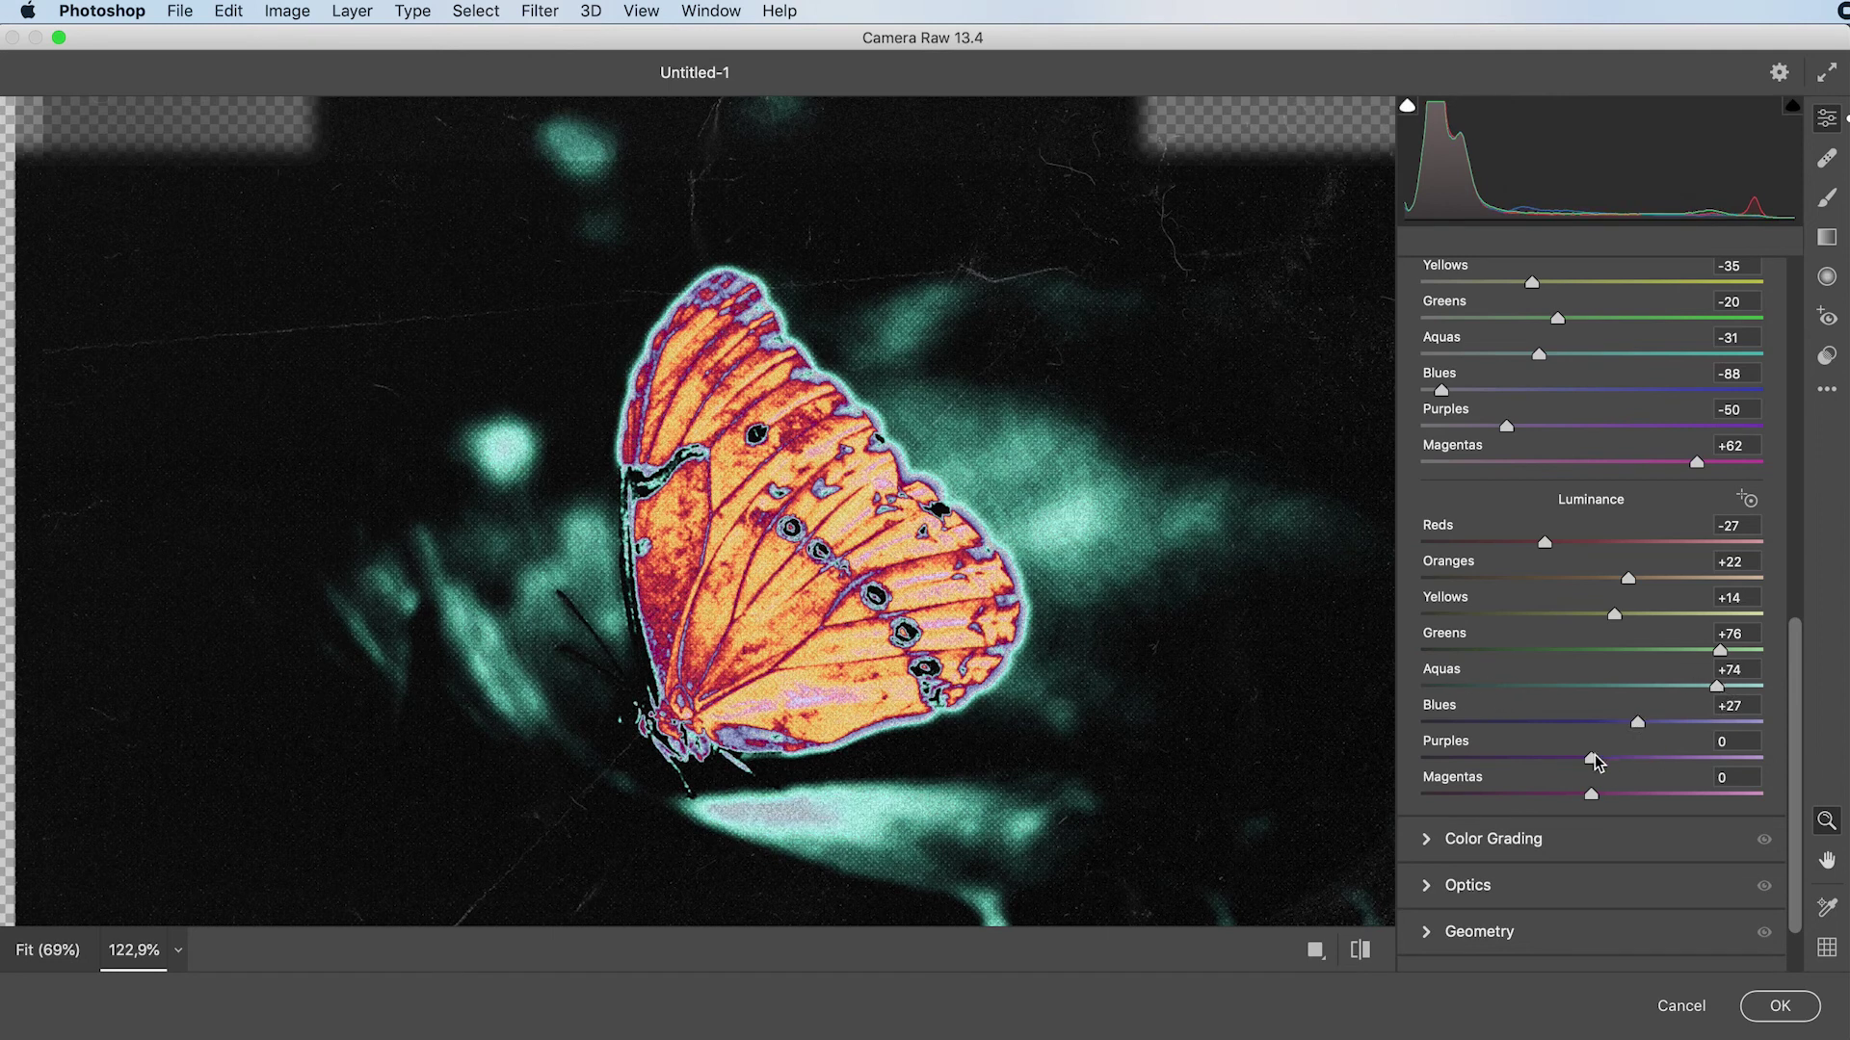
{"action": "left_click_drag", "start_coordinate": [1592, 760], "coordinate": [1667, 797]}
{"action": "left_click", "coordinate": [1775, 1010]}
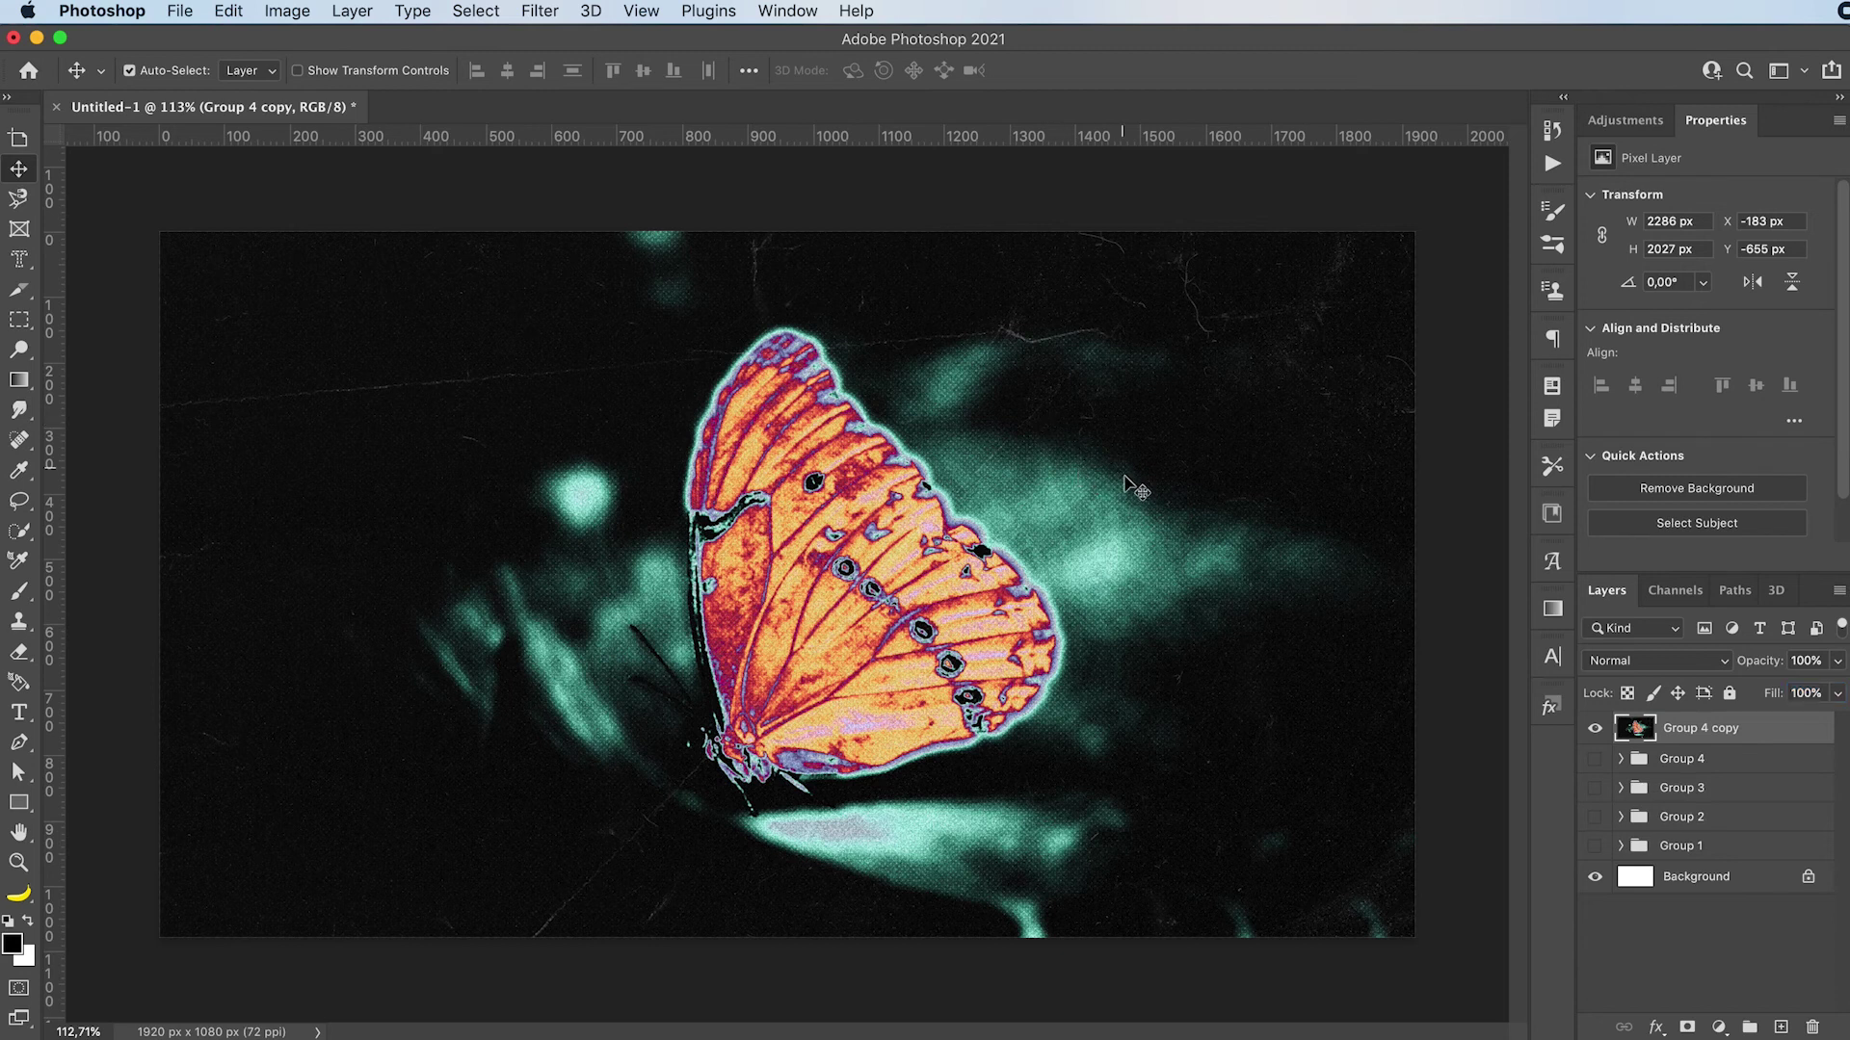
Create a white bold 'FLY AWAY' text layer beside the butterfly
{"action": "key", "text": "t"}
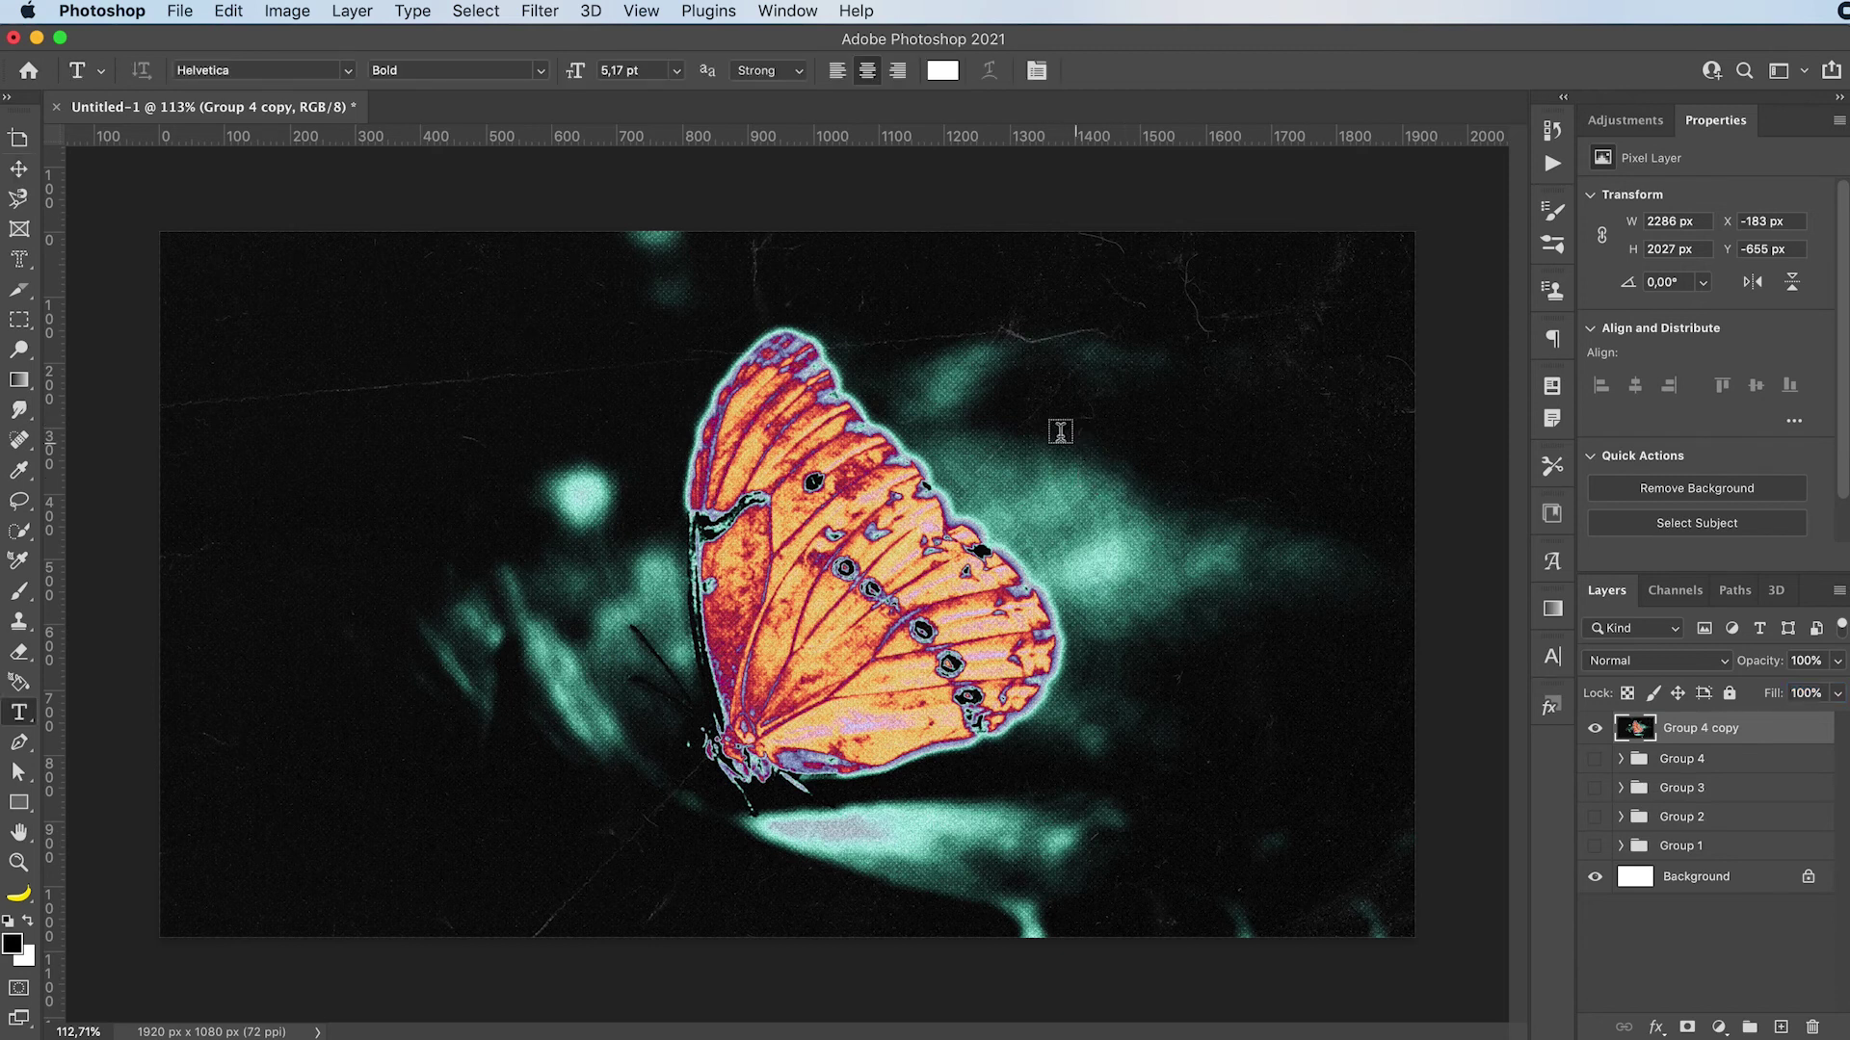
{"action": "left_click", "coordinate": [981, 404]}
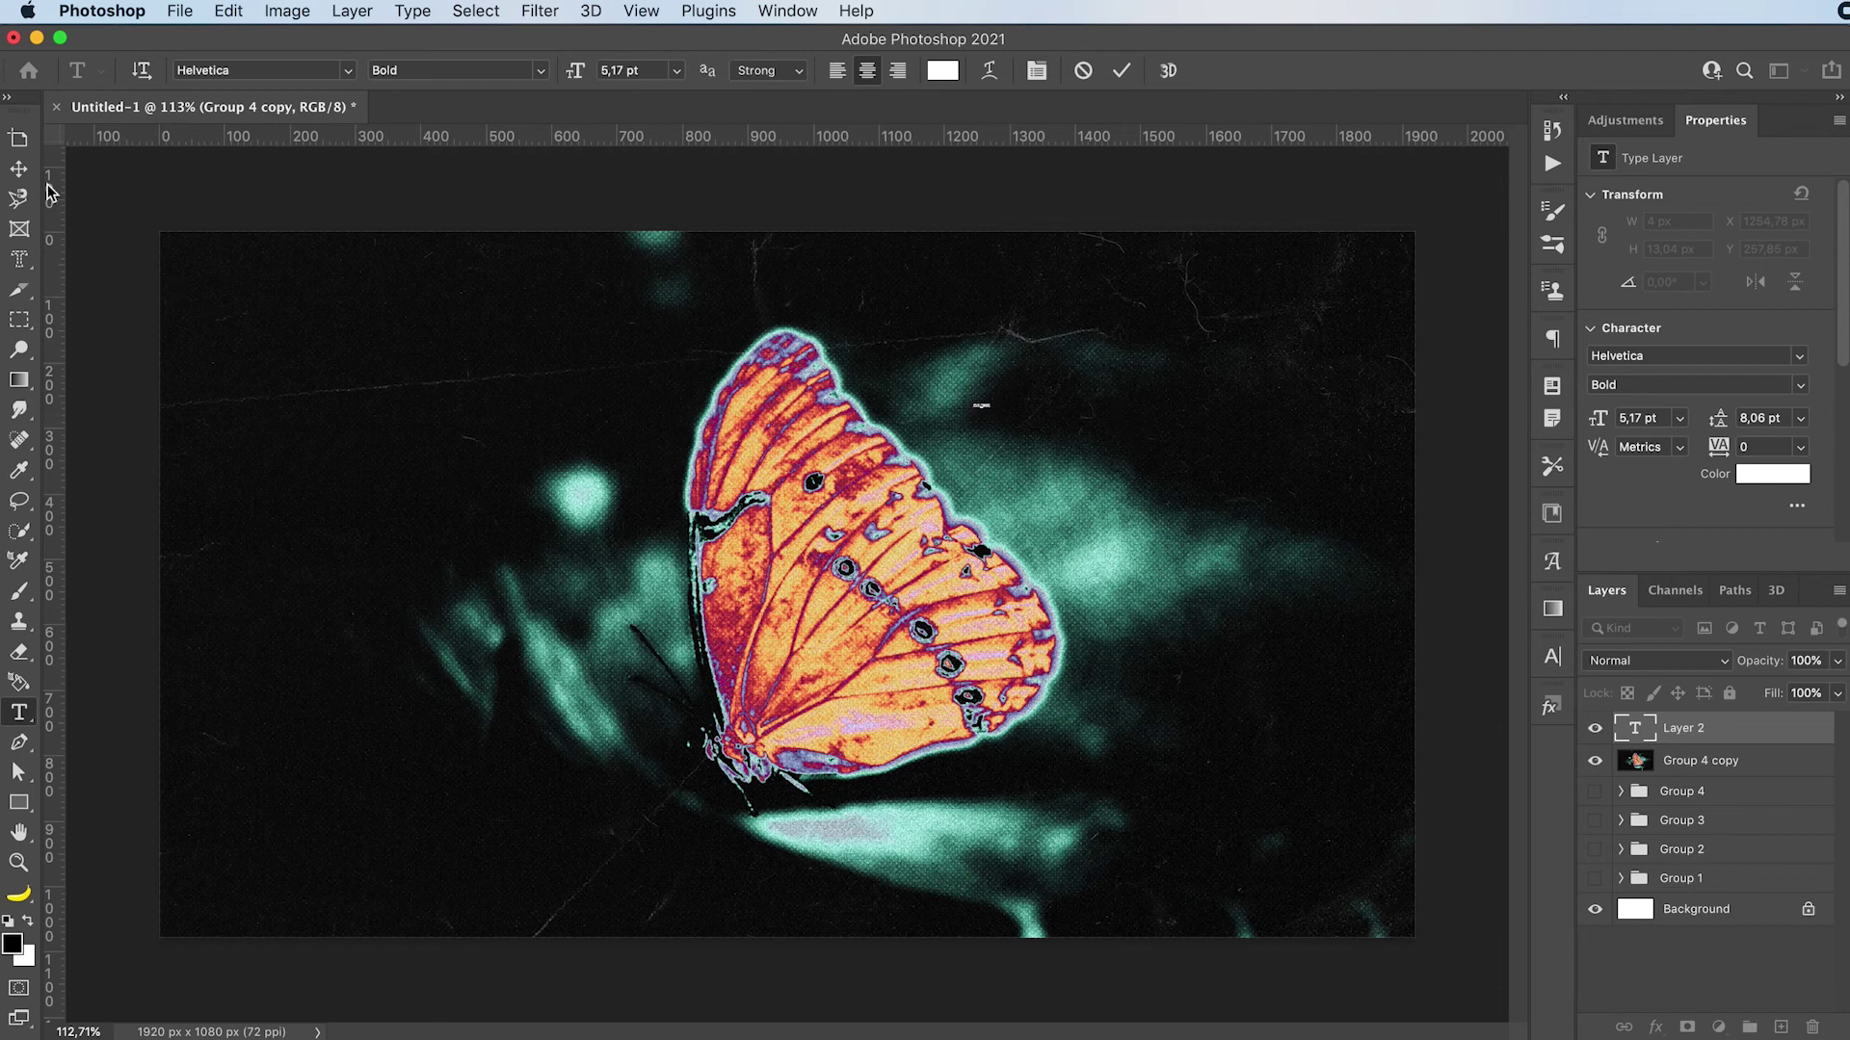
{"action": "left_click", "coordinate": [19, 171]}
Enlarge the FLY AWAY text to 86.21 pt and move it to the butterfly's upper right
{"action": "key", "text": "ctrl+t"}
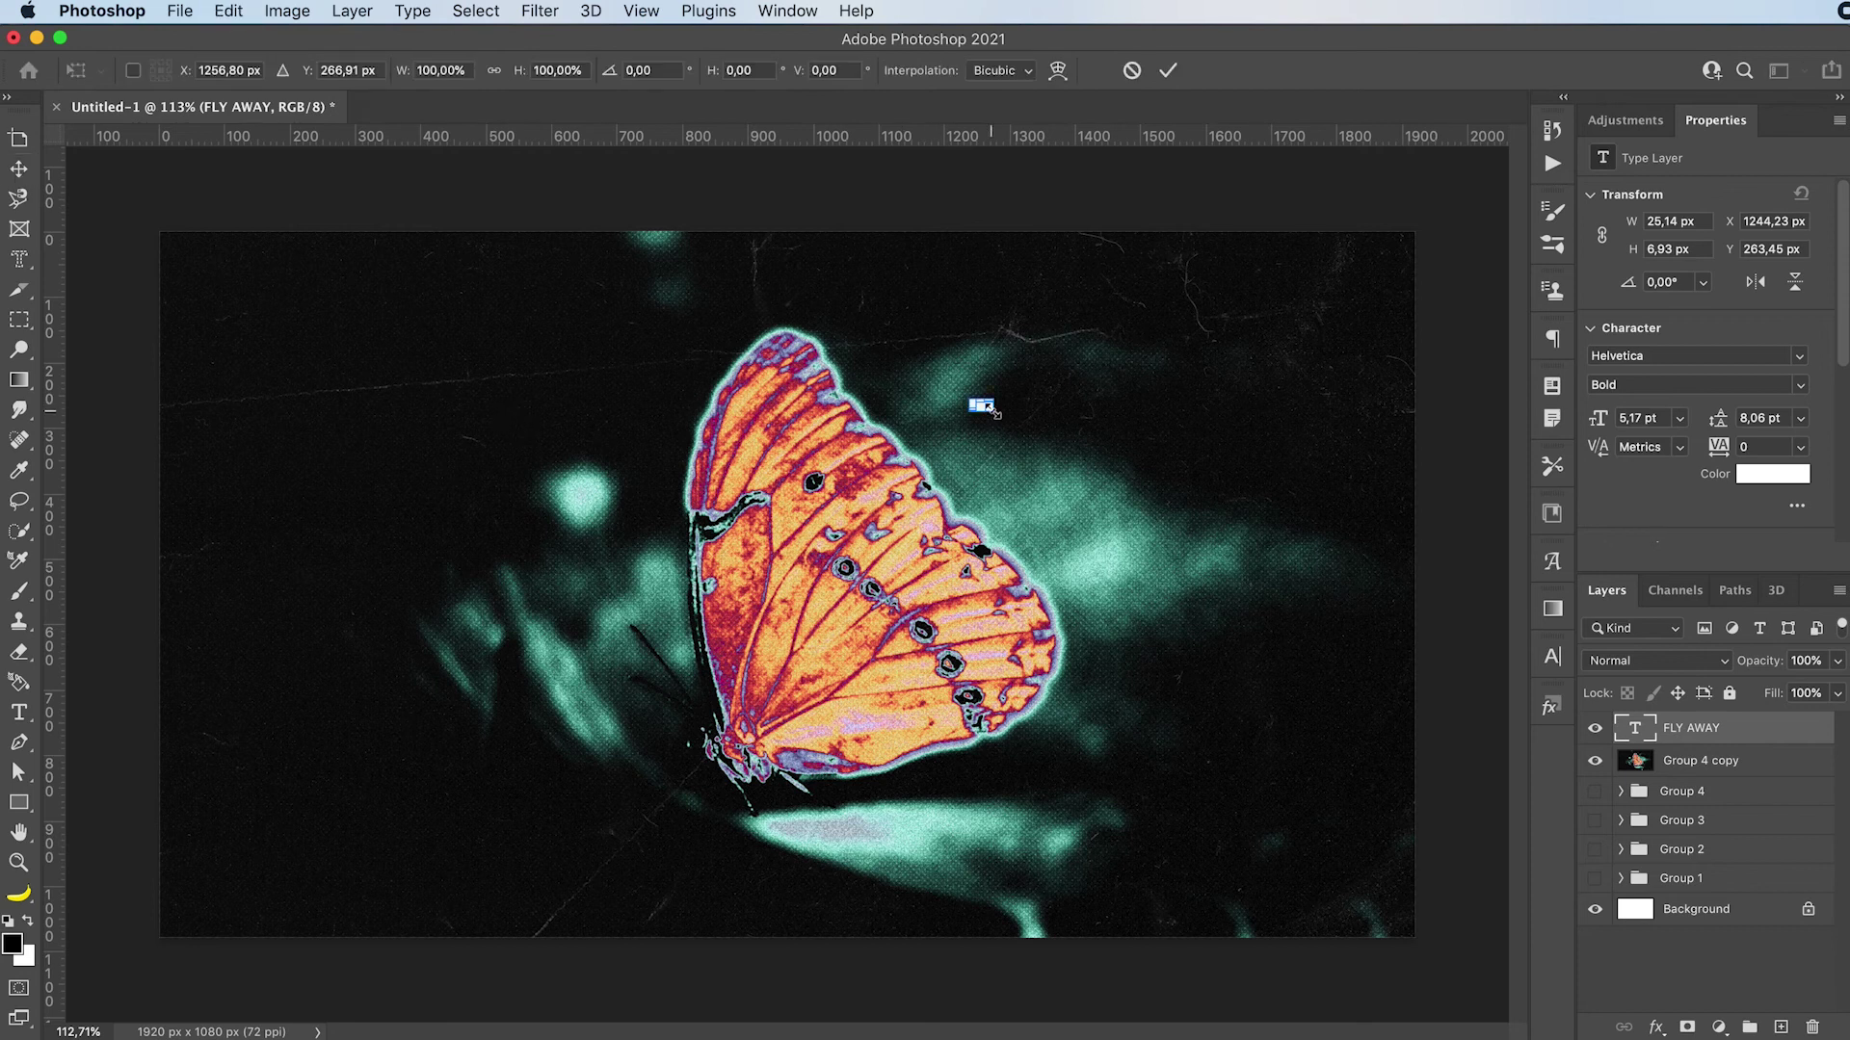
{"action": "left_click_drag", "start_coordinate": [986, 409], "coordinate": [1243, 505]}
{"action": "left_click_drag", "start_coordinate": [1189, 449], "coordinate": [1192, 384]}
{"action": "key", "text": "Return"}
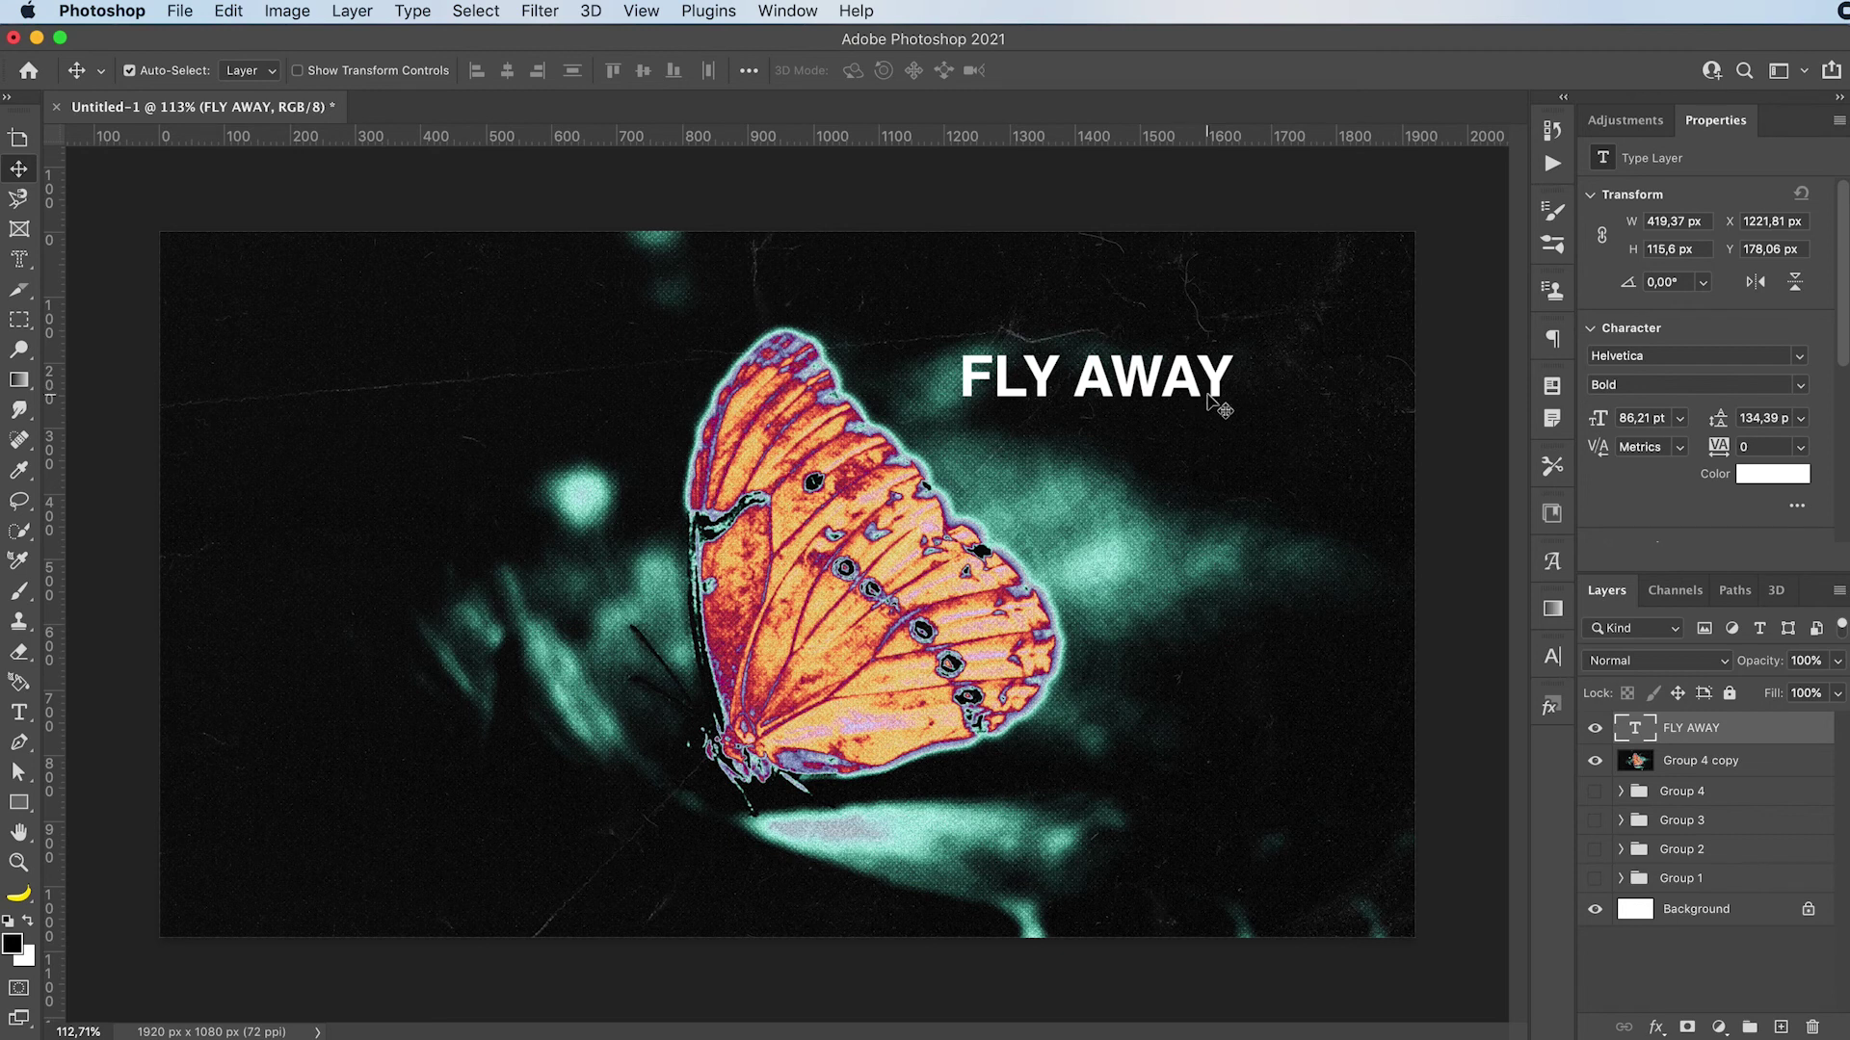
{"action": "left_click", "coordinate": [541, 10]}
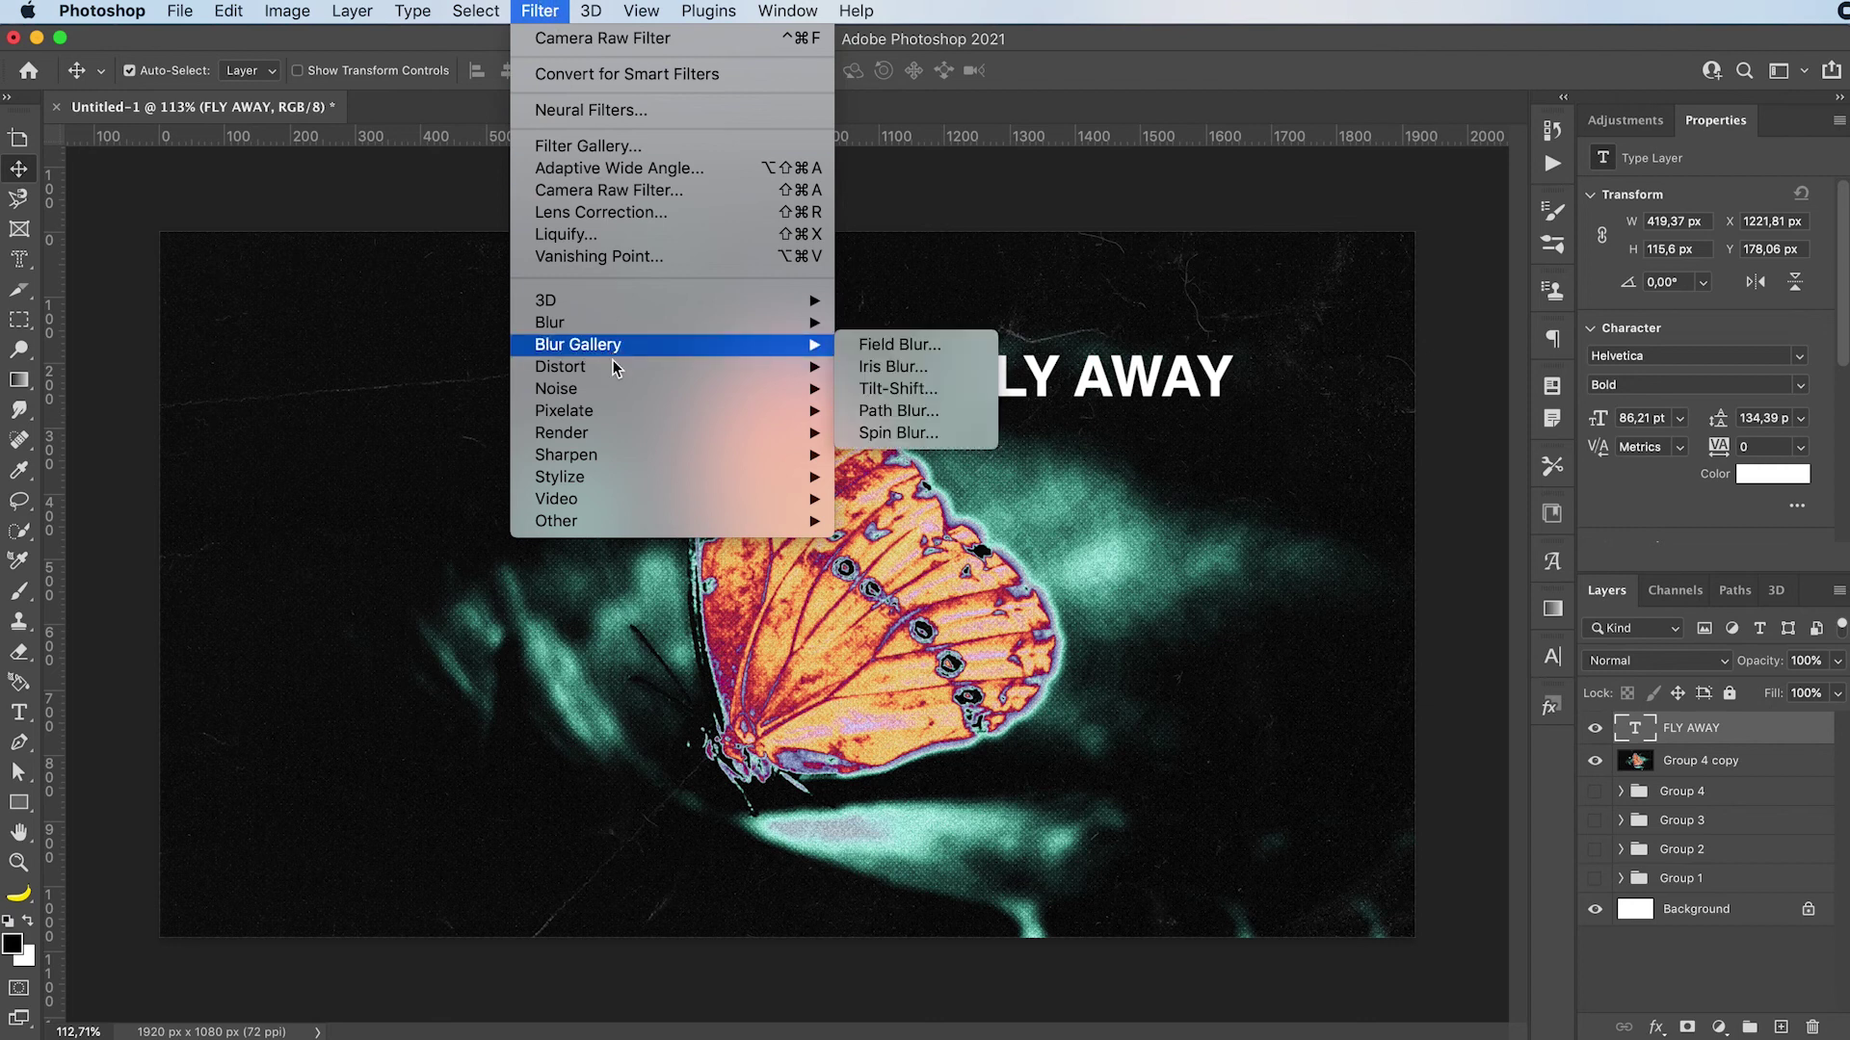
{"action": "left_click", "coordinate": [932, 368]}
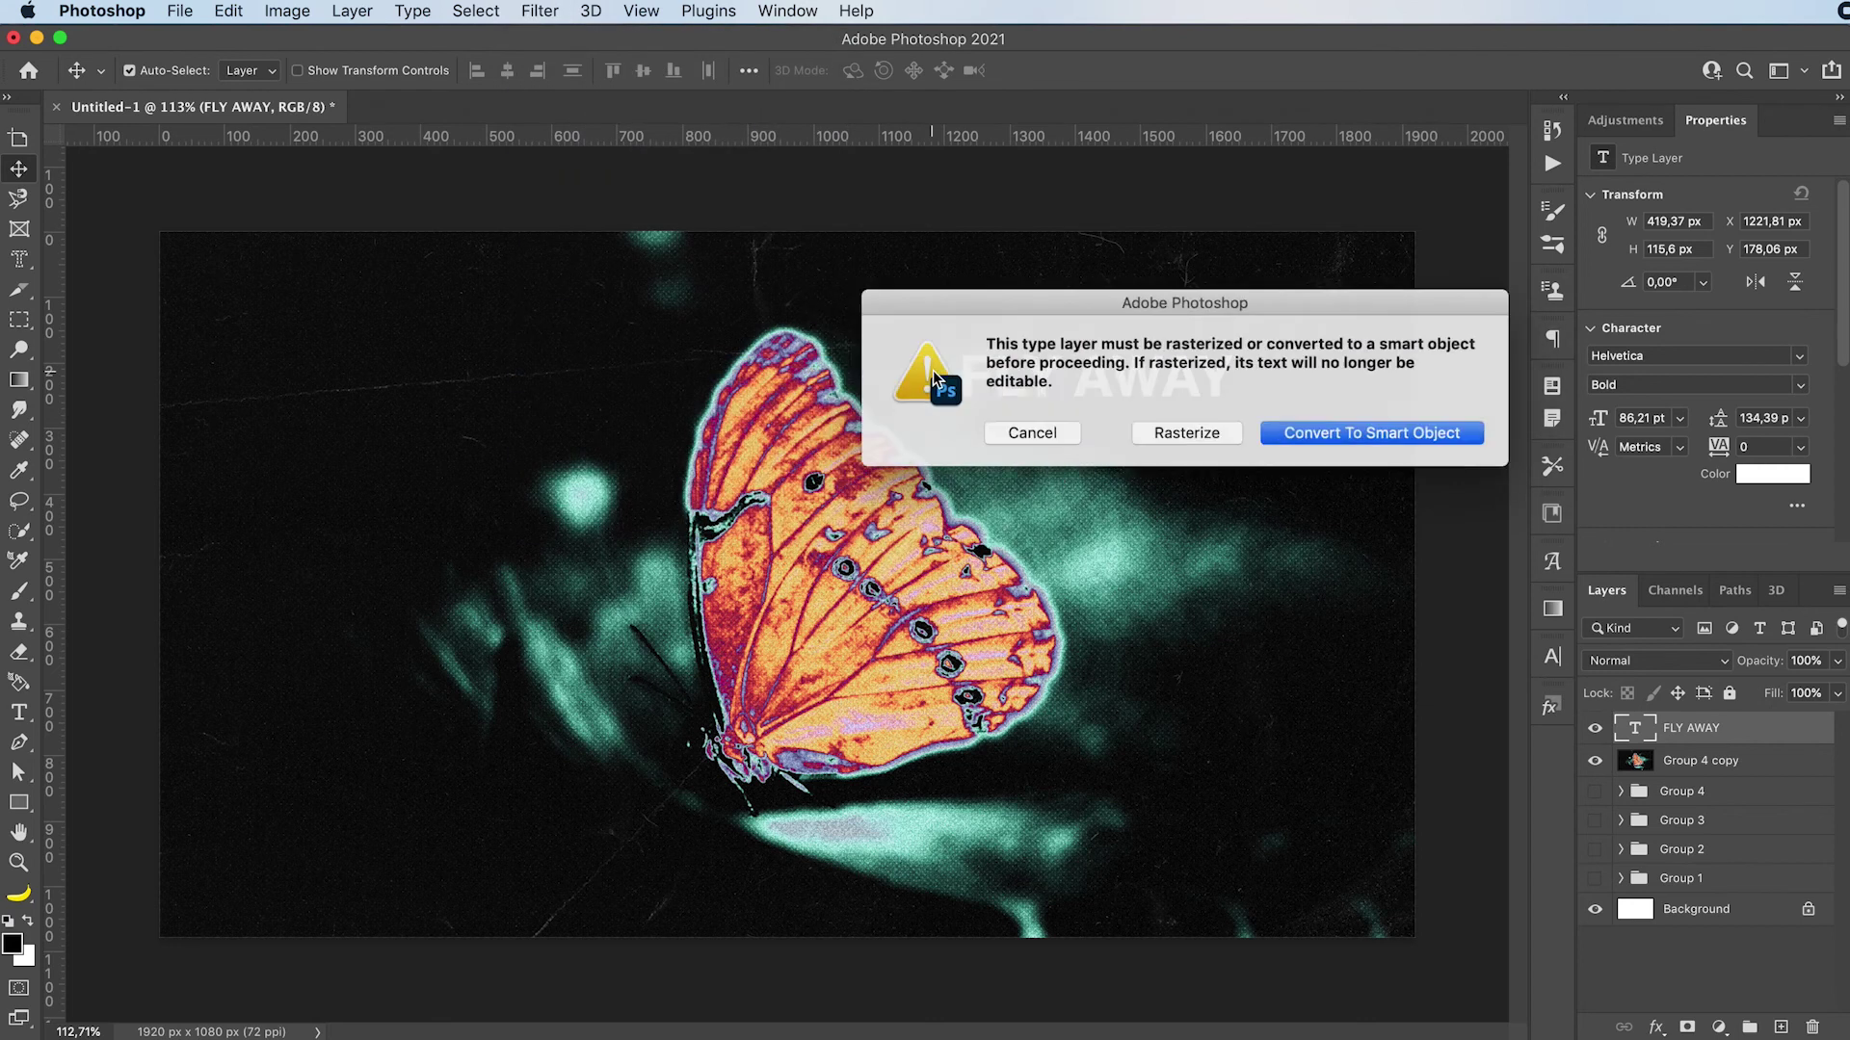
{"action": "left_click_drag", "start_coordinate": [1182, 302], "coordinate": [815, 483]}
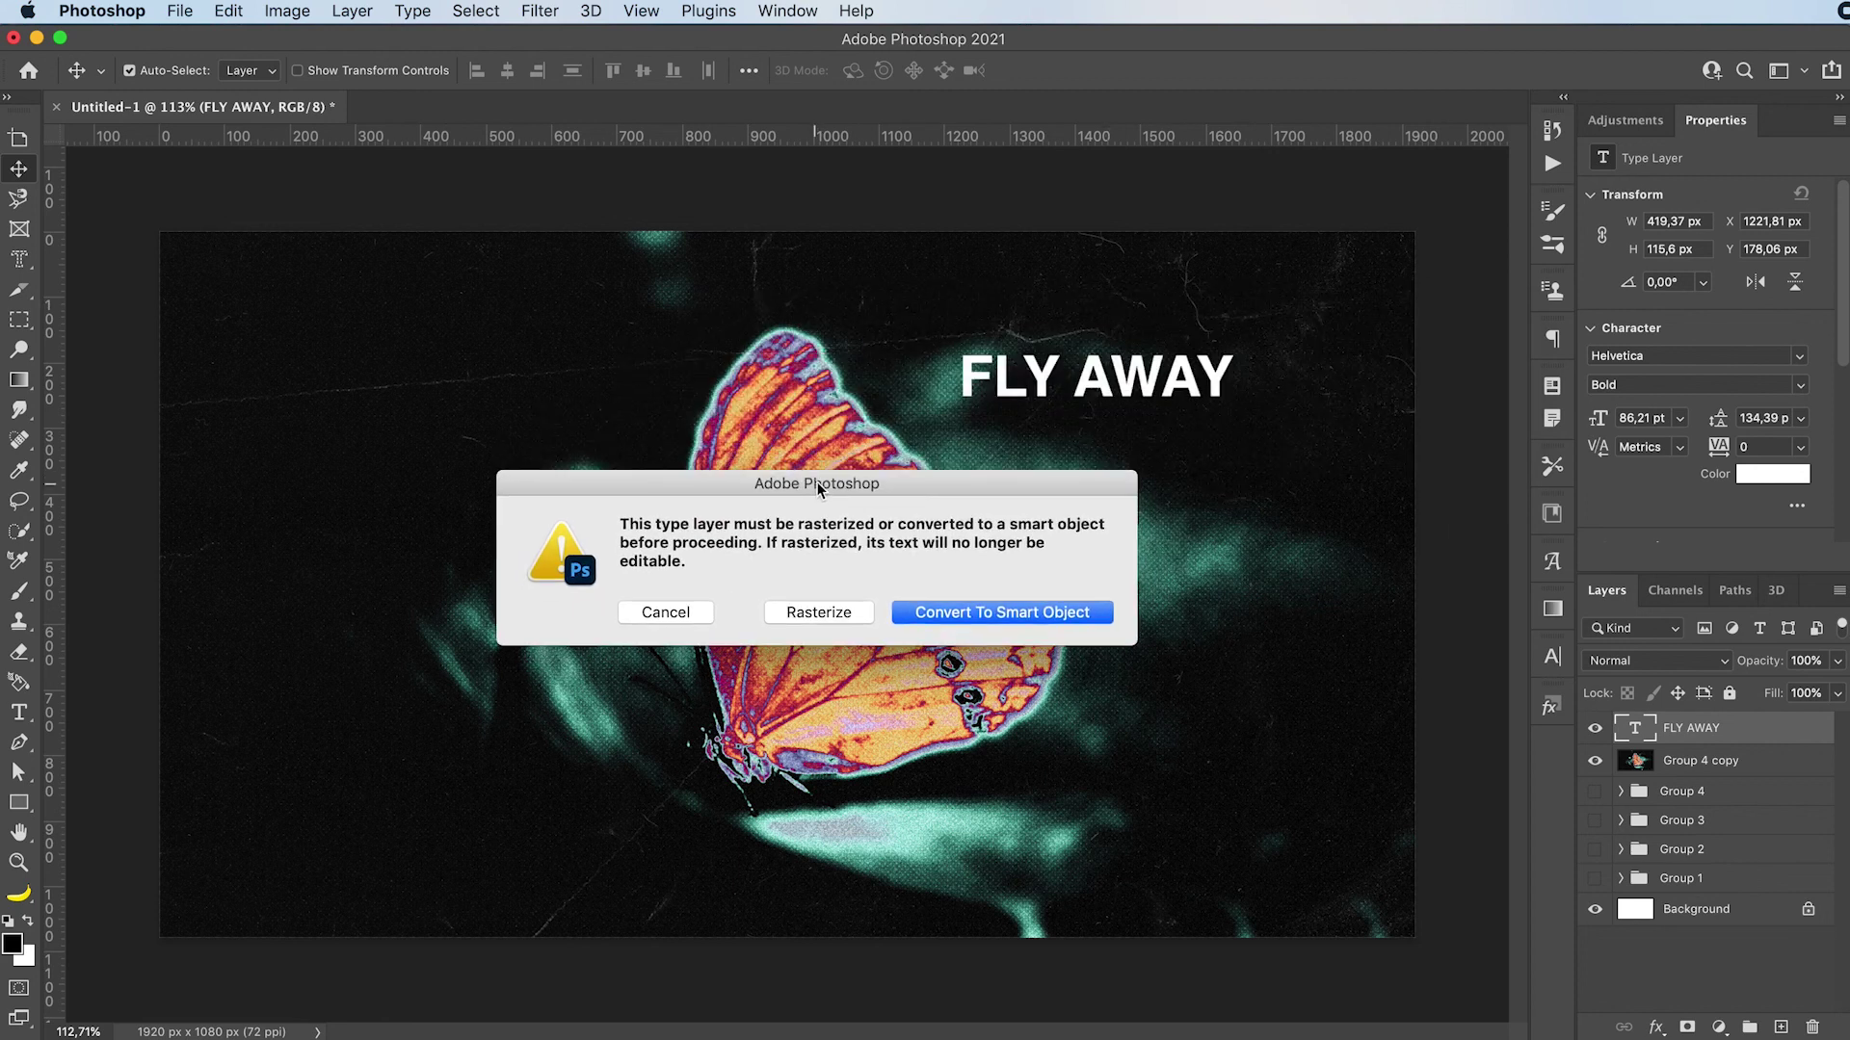
{"action": "left_click", "coordinate": [975, 614]}
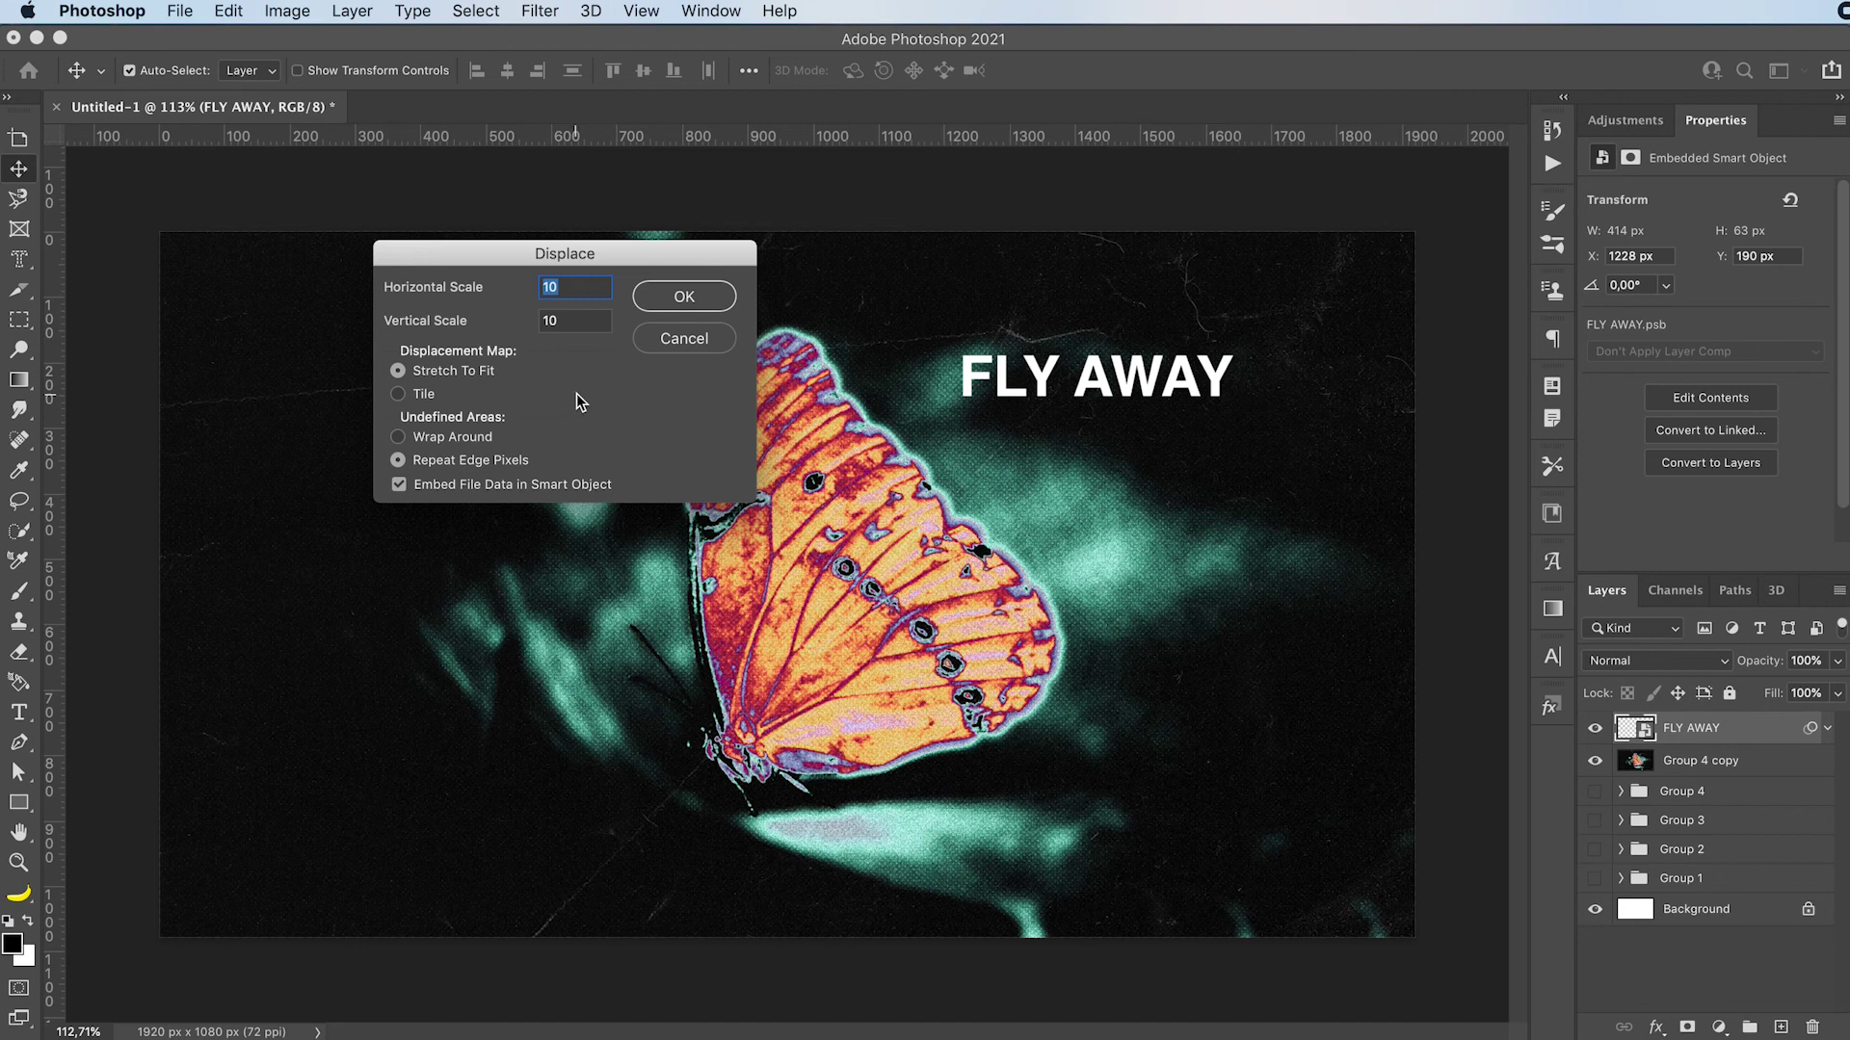
{"action": "type", "text": "7"}
{"action": "key", "text": "Tab"}
{"action": "type", "text": "7"}
{"action": "key", "text": "Return"}
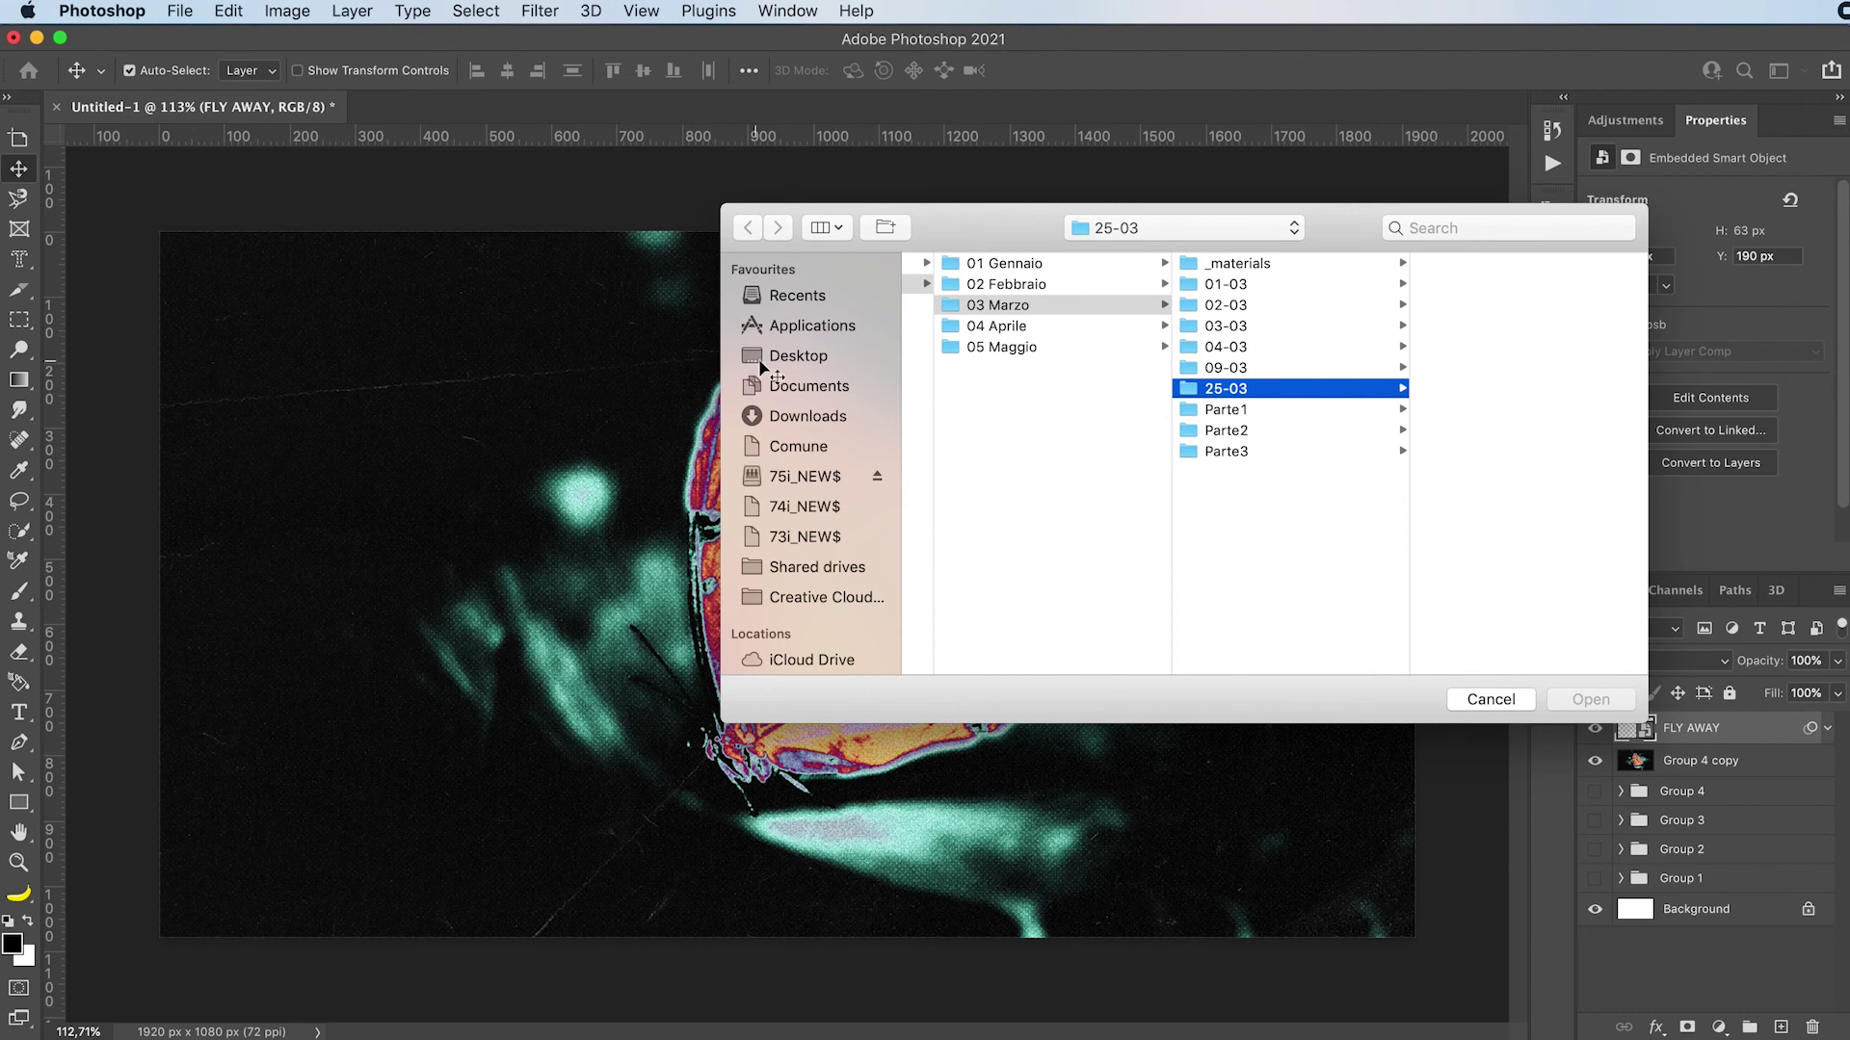
{"action": "left_click", "coordinate": [779, 357]}
{"action": "left_click", "coordinate": [1035, 428]}
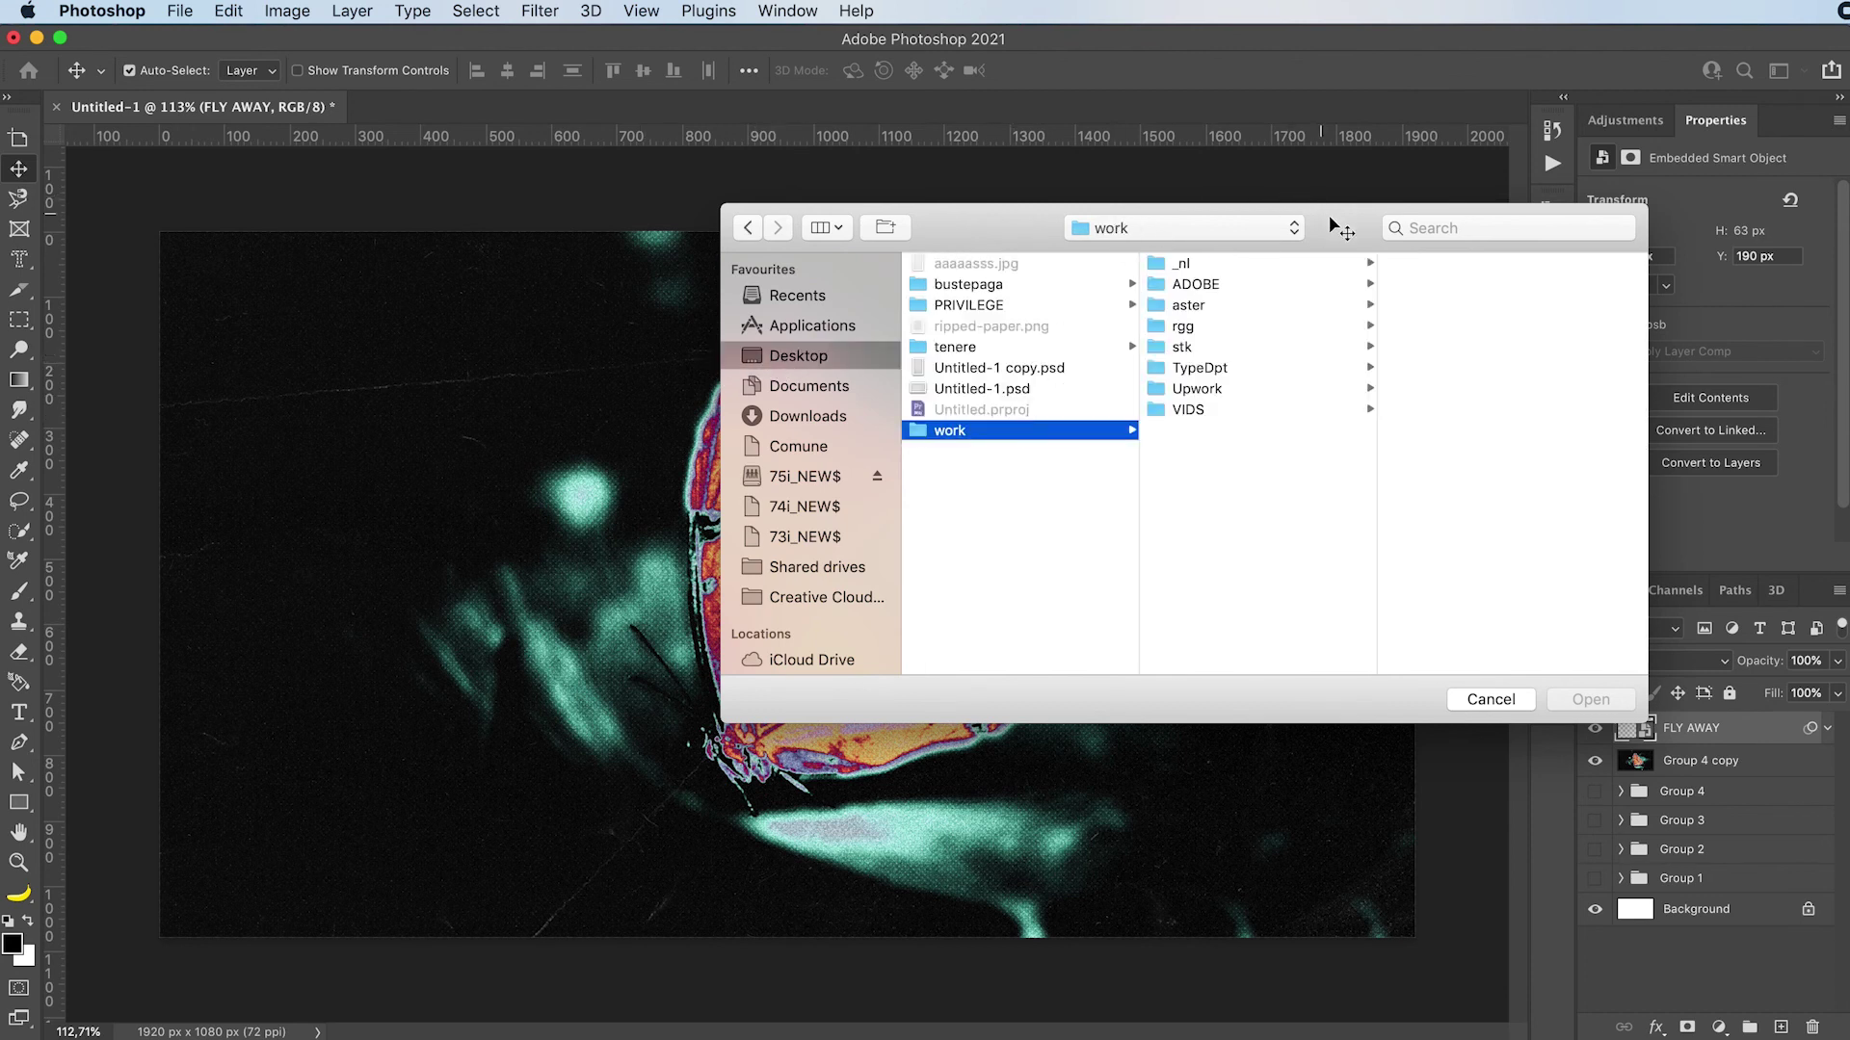
{"action": "left_click_drag", "start_coordinate": [1328, 215], "coordinate": [1144, 210]}
{"action": "left_click", "coordinate": [799, 342]}
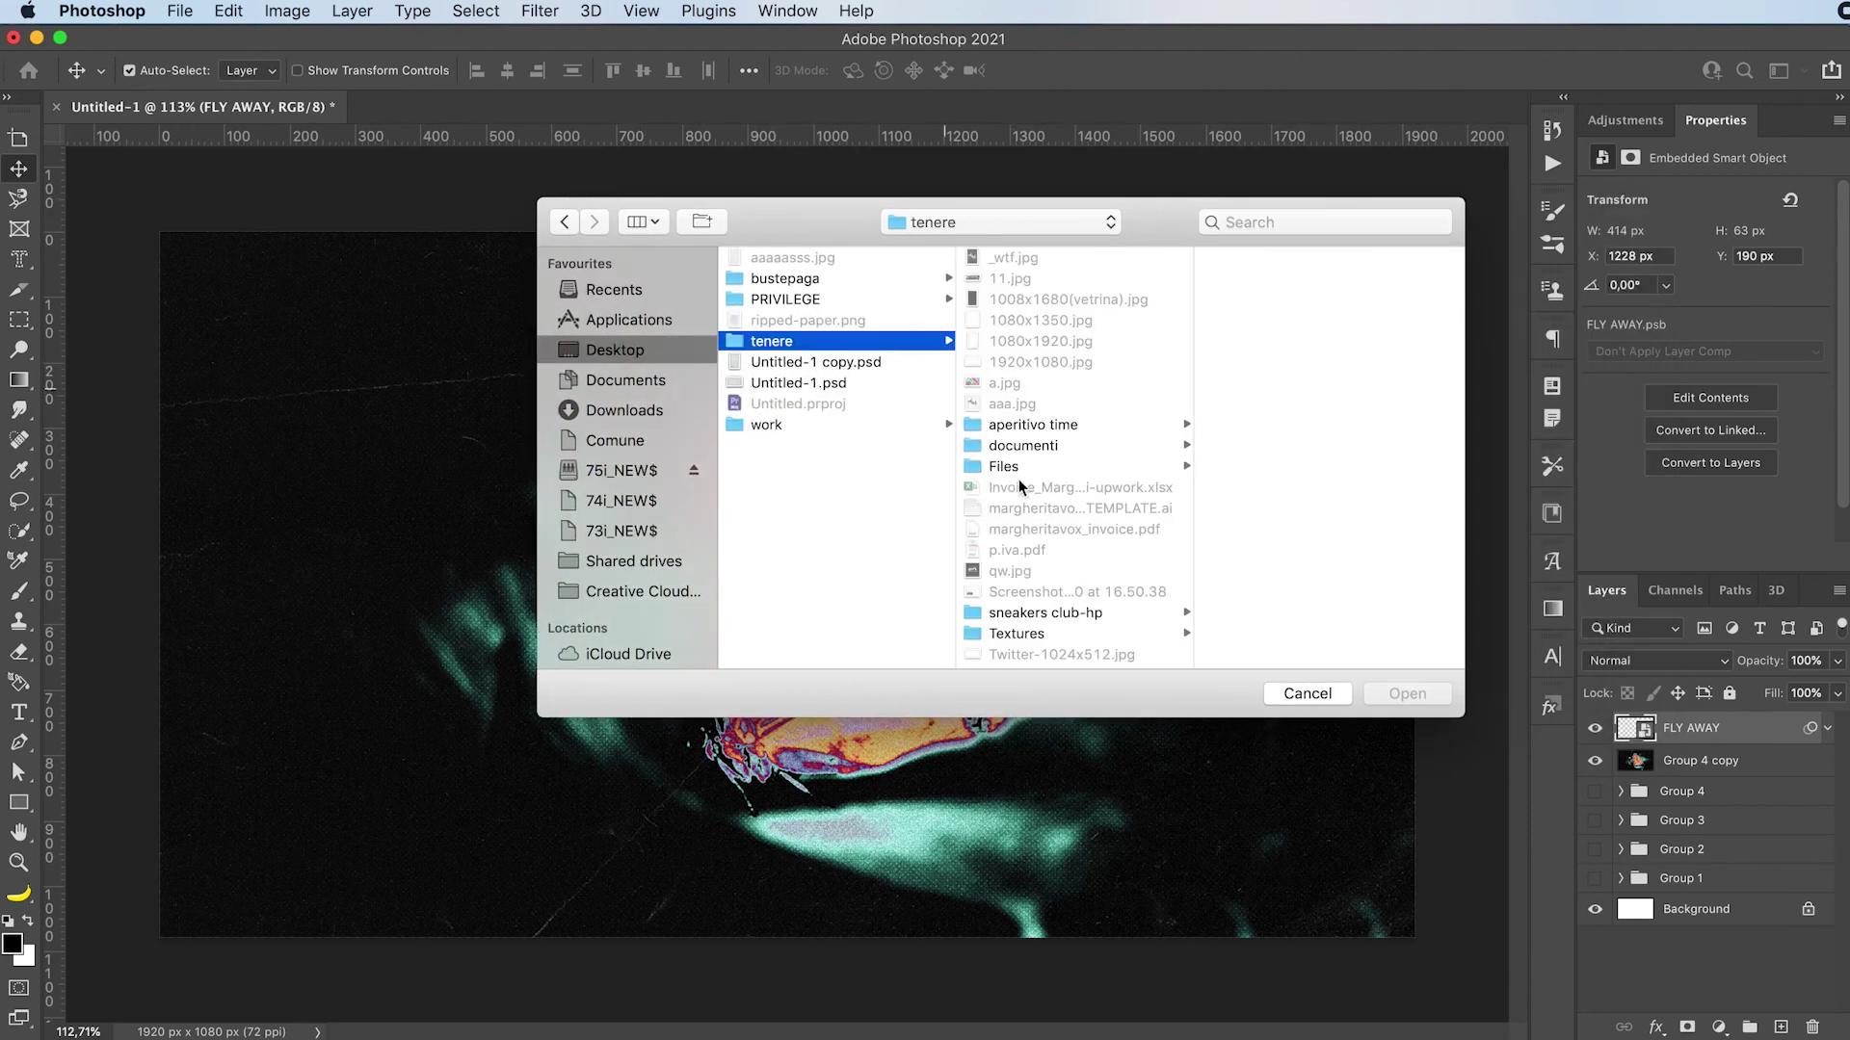
{"action": "left_click", "coordinate": [1070, 632]}
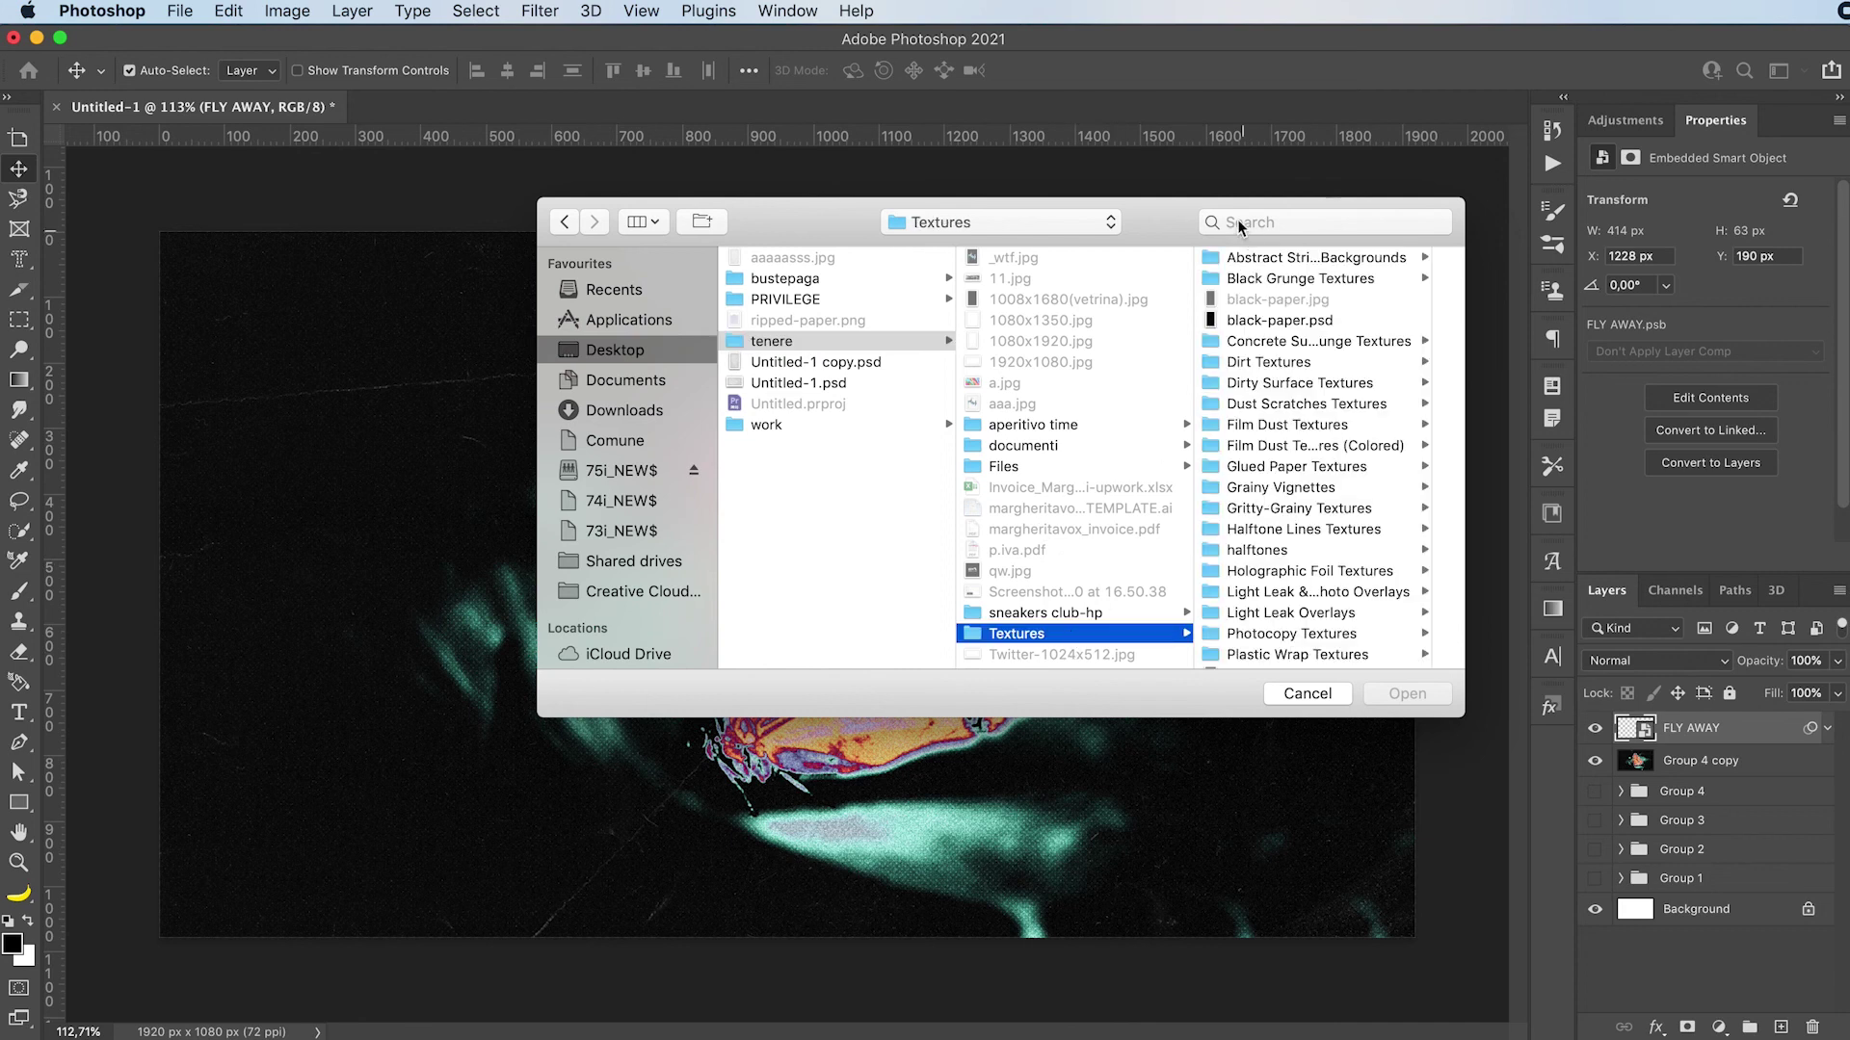
{"action": "left_click_drag", "start_coordinate": [1189, 221], "coordinate": [872, 318]}
{"action": "left_click_drag", "start_coordinate": [771, 348], "coordinate": [19, 424]}
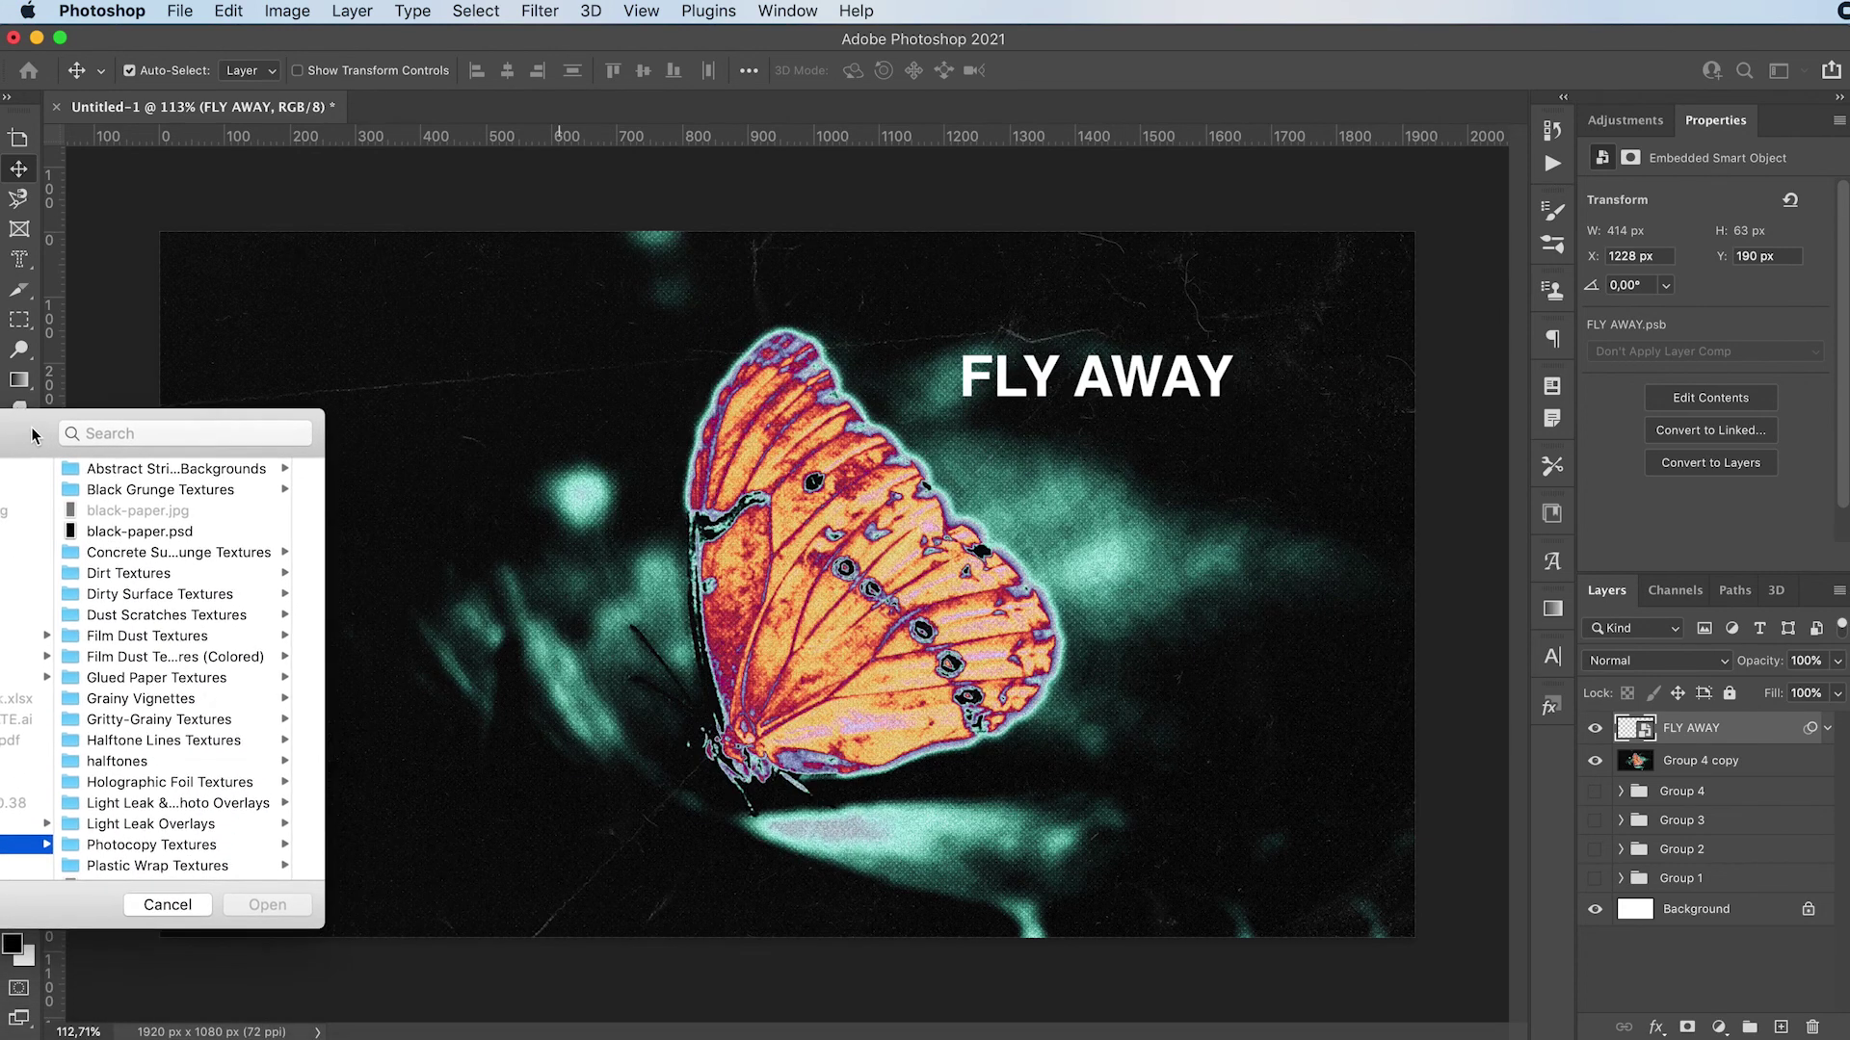
{"action": "left_click", "coordinate": [139, 517]}
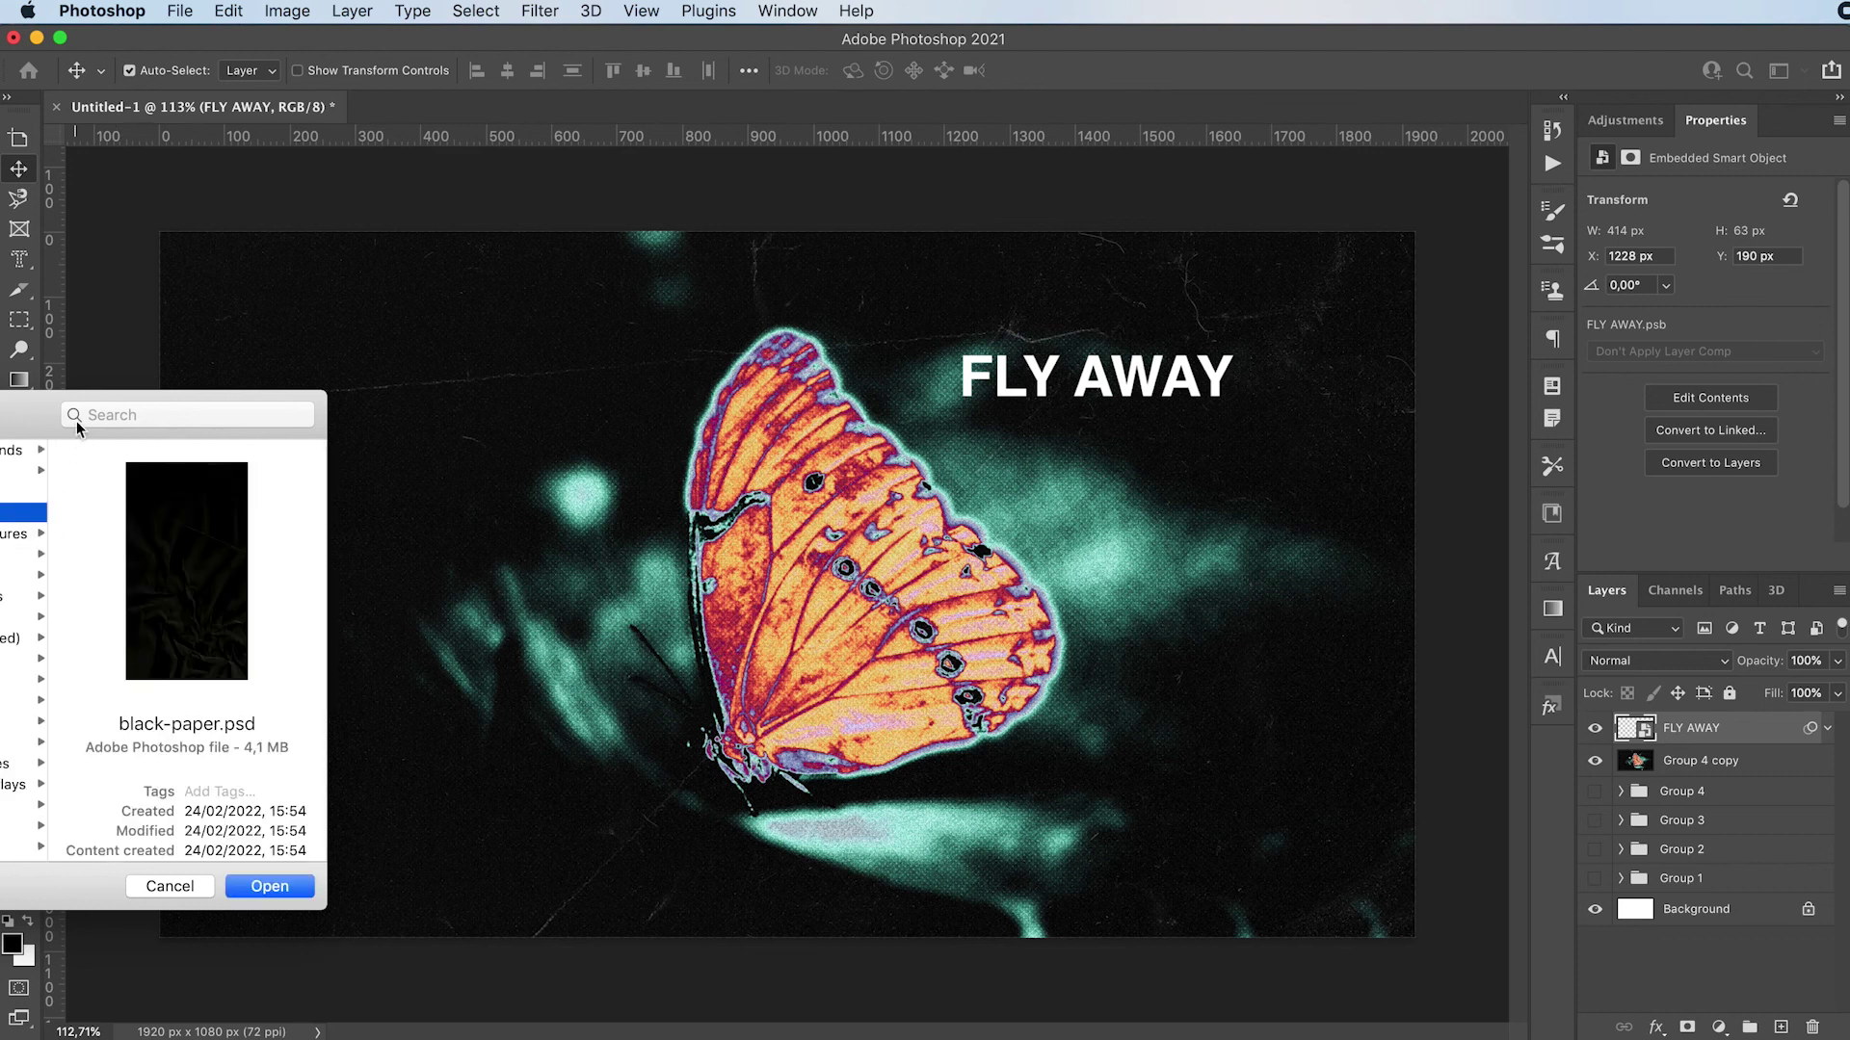
{"action": "left_click_drag", "start_coordinate": [42, 415], "coordinate": [184, 385]}
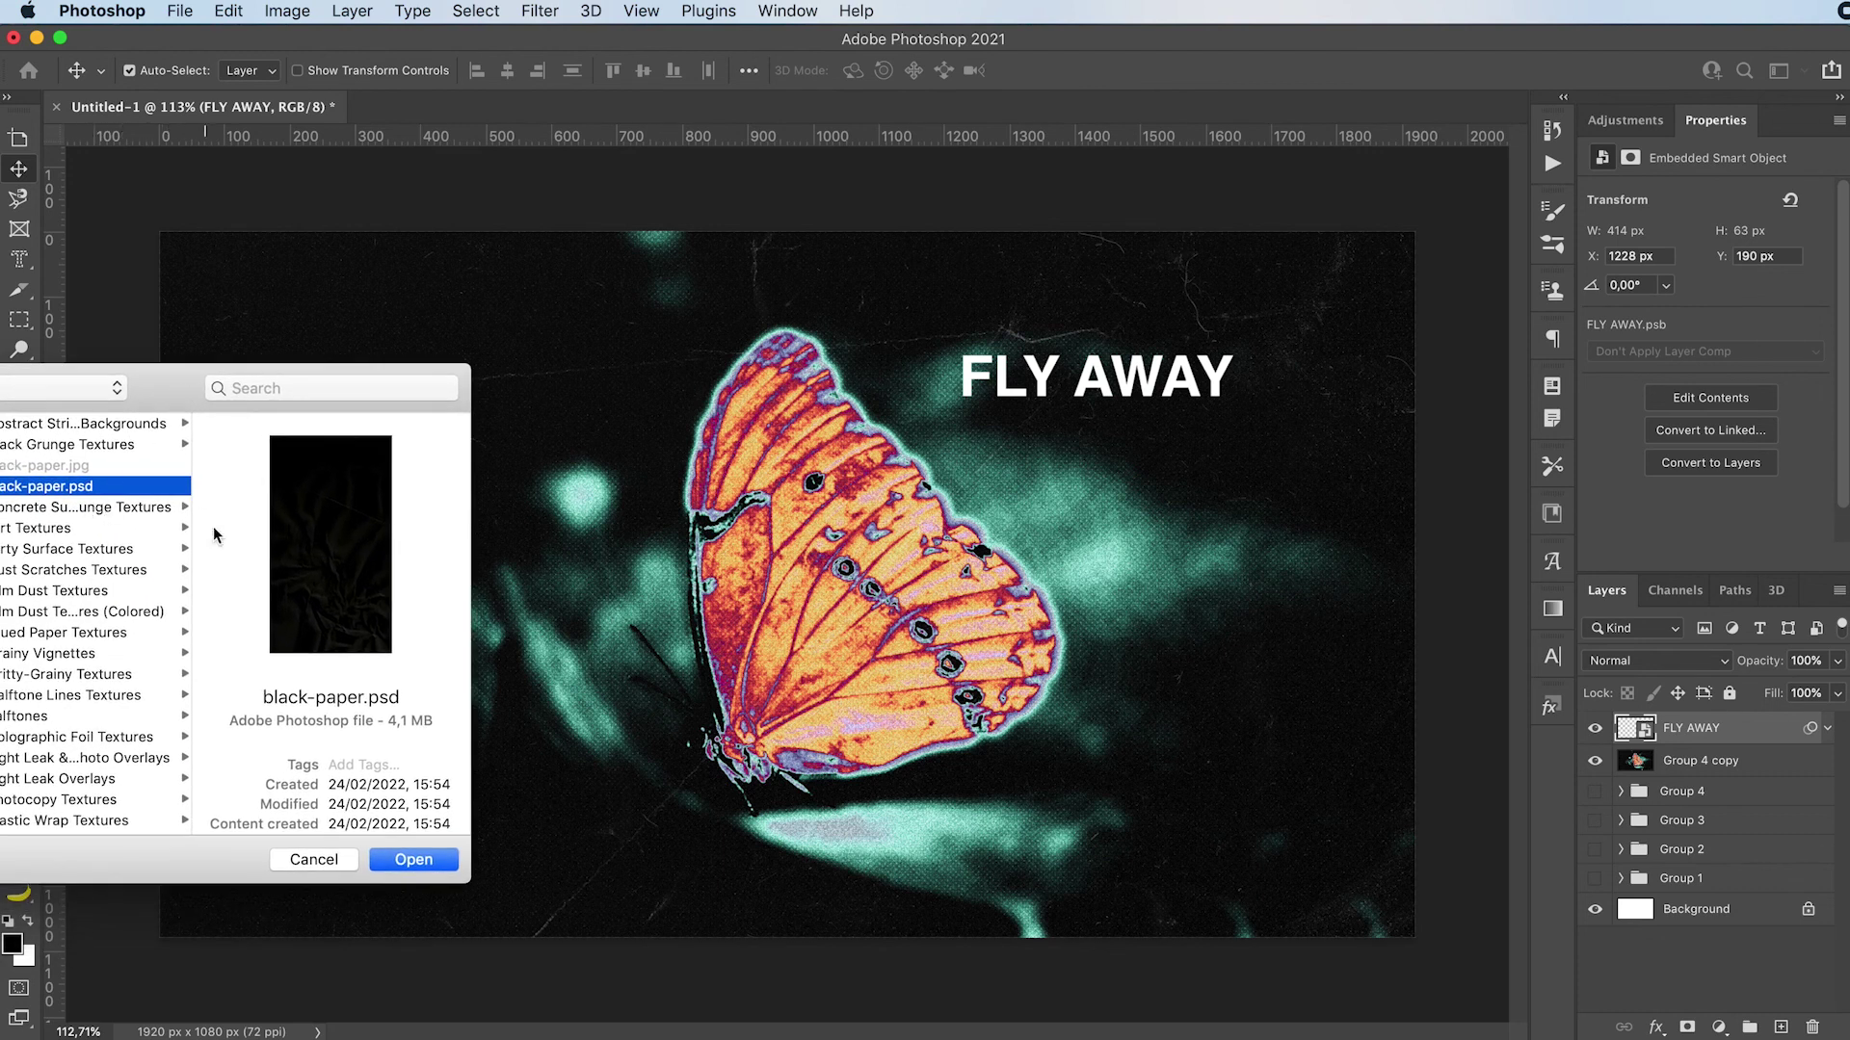
{"action": "left_click", "coordinate": [414, 860]}
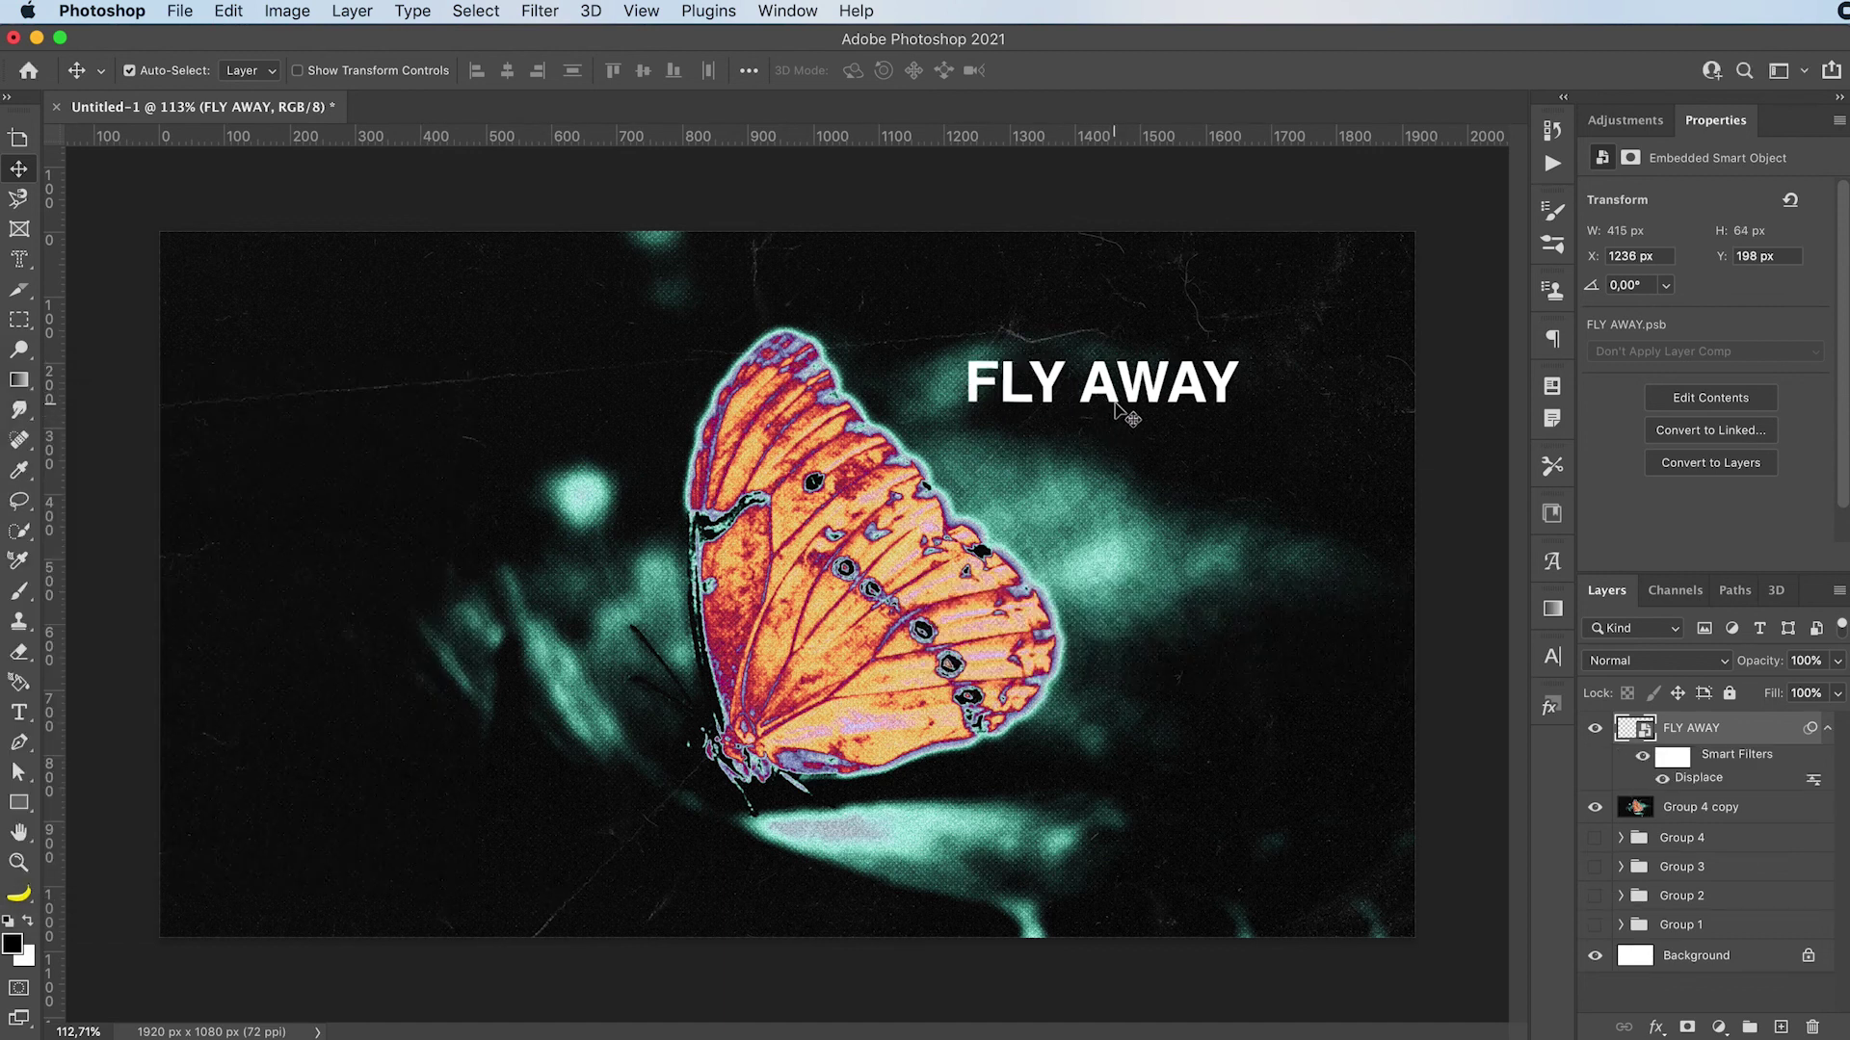
{"action": "key", "text": "super+z"}
{"action": "key", "text": "super+z"}
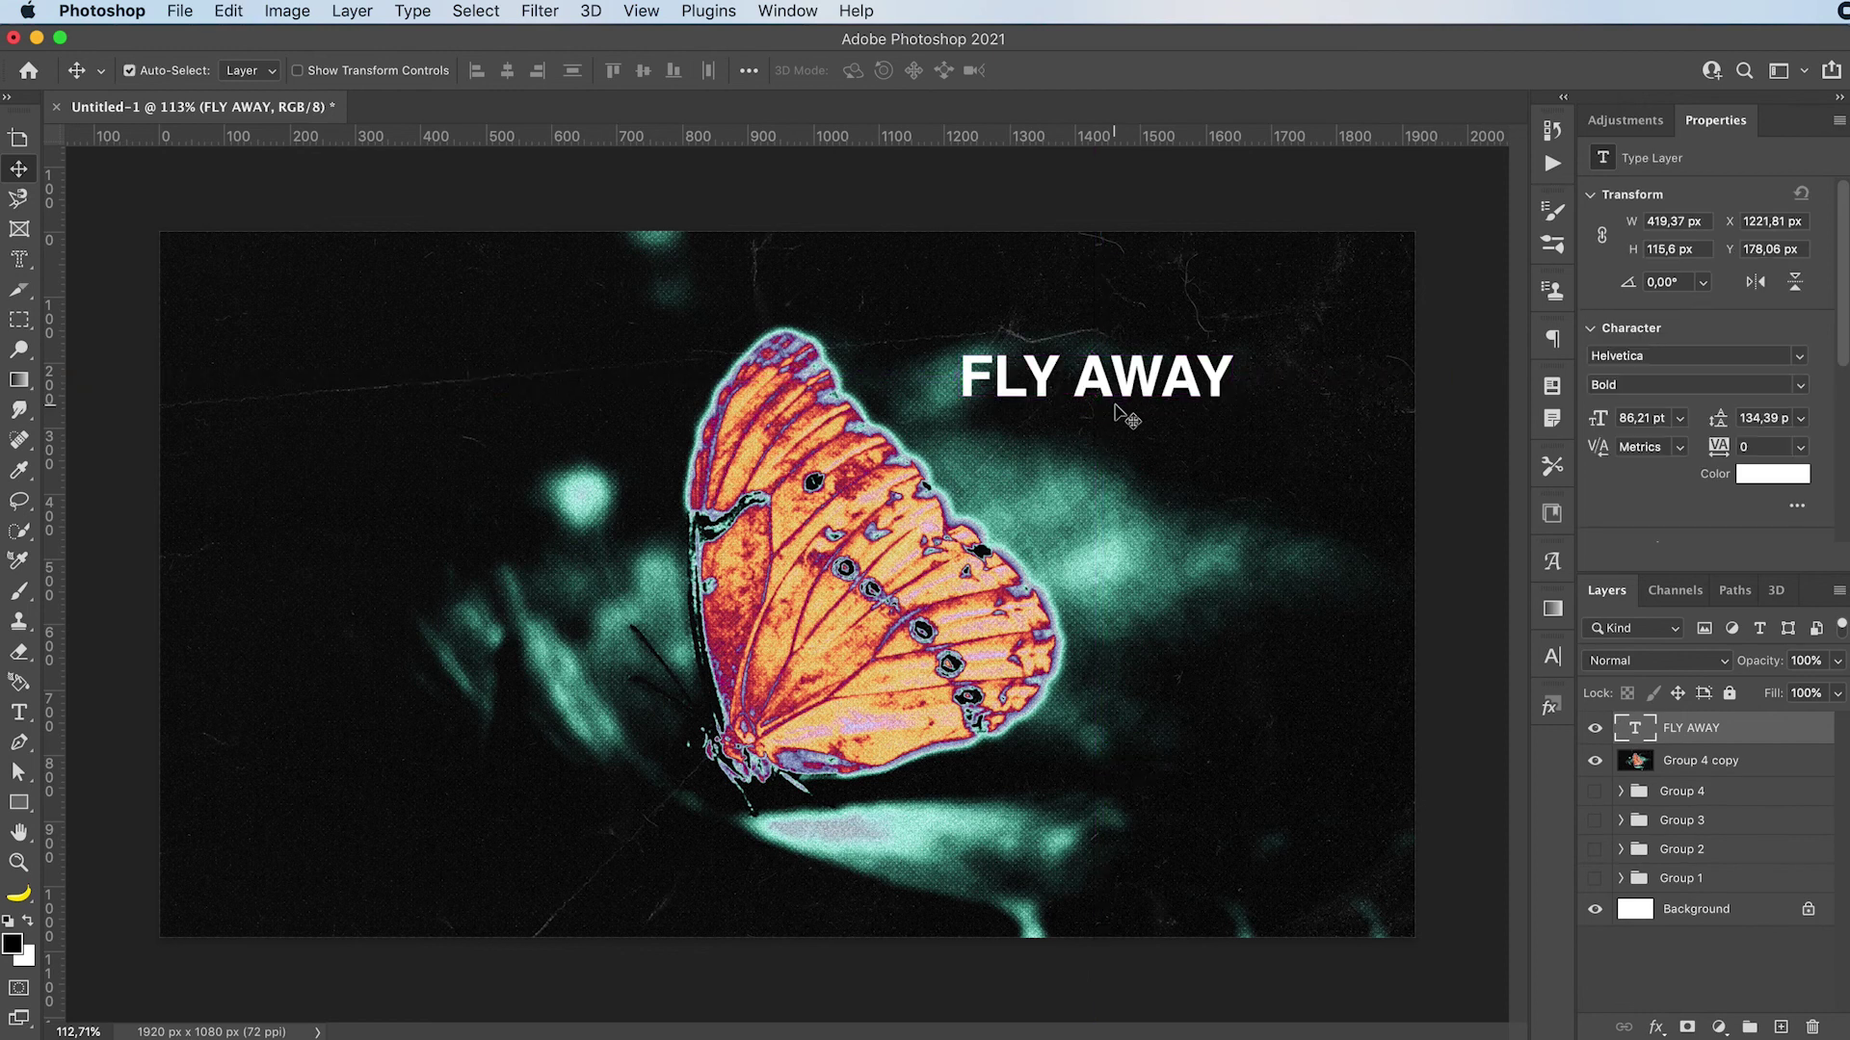
Convert the FLY AWAY text to a smart object and apply Displace with horizontal scale 10
{"action": "left_click", "coordinate": [540, 11]}
{"action": "mouse_move", "coordinate": [765, 370]}
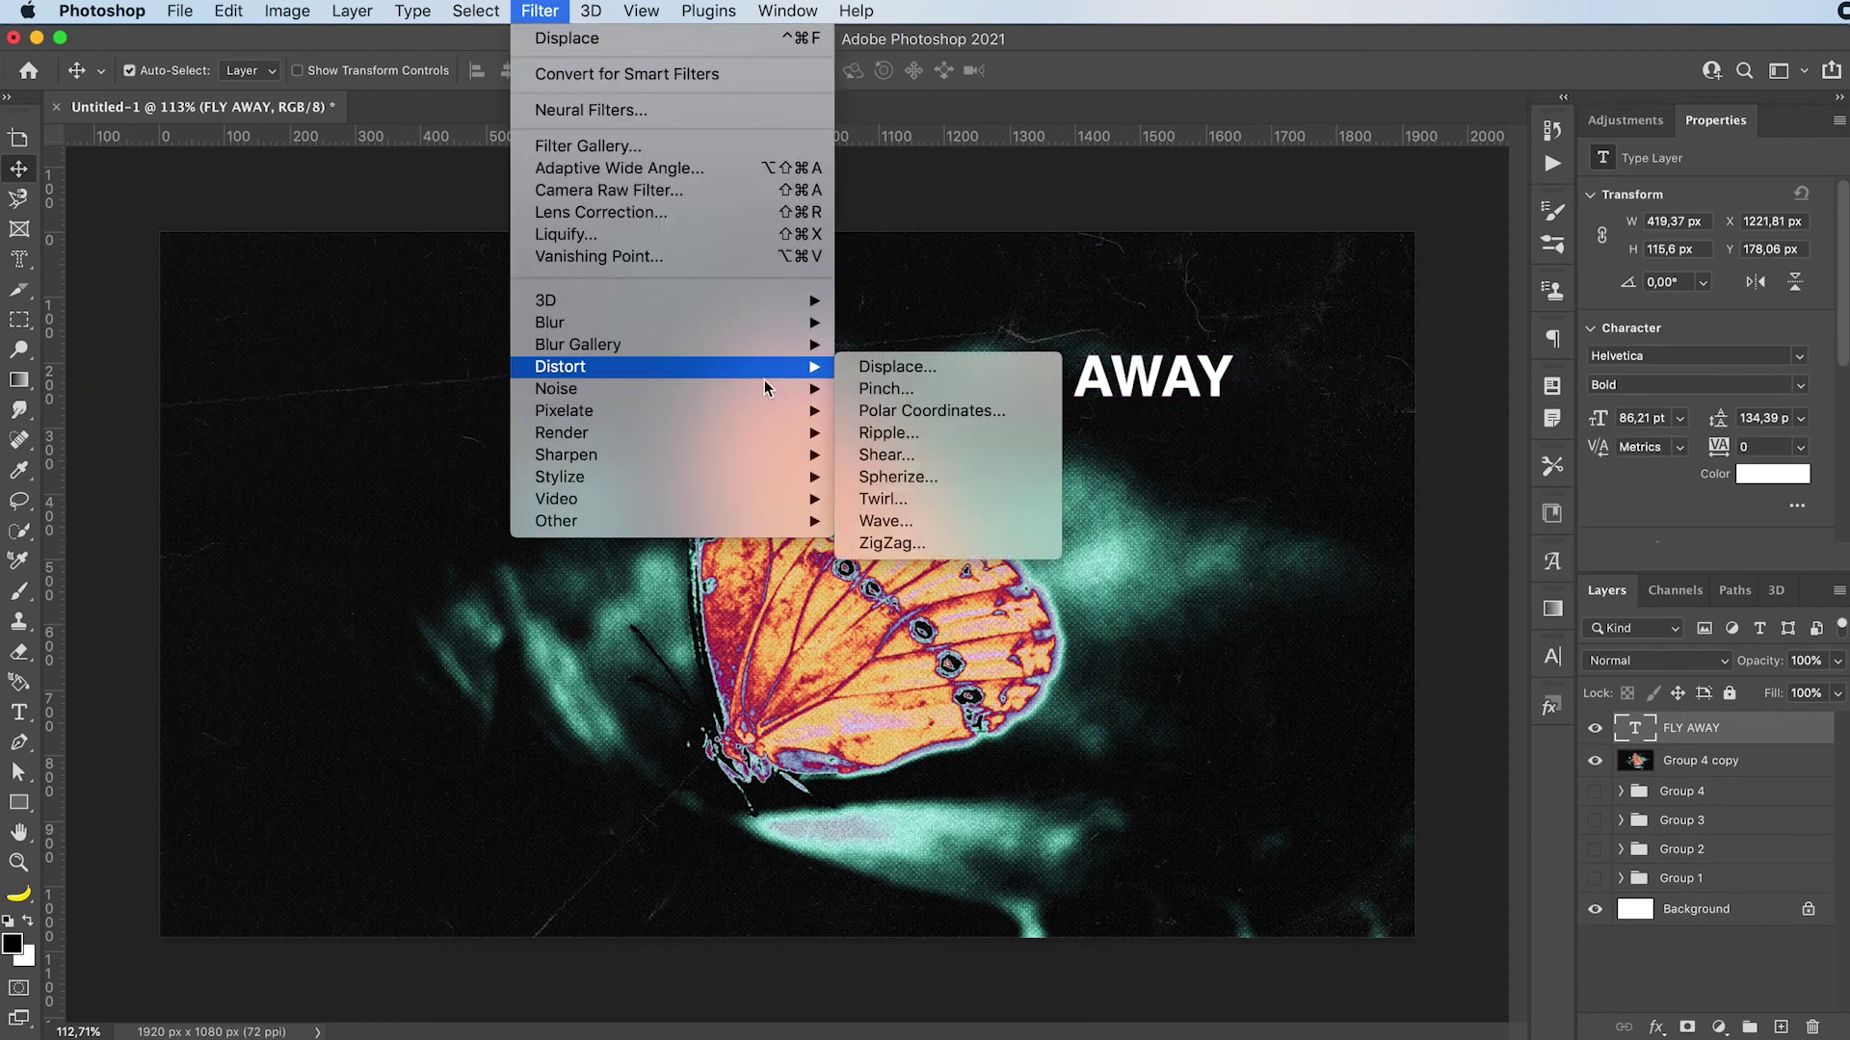
{"action": "left_click", "coordinate": [928, 372]}
{"action": "left_click", "coordinate": [1334, 434]}
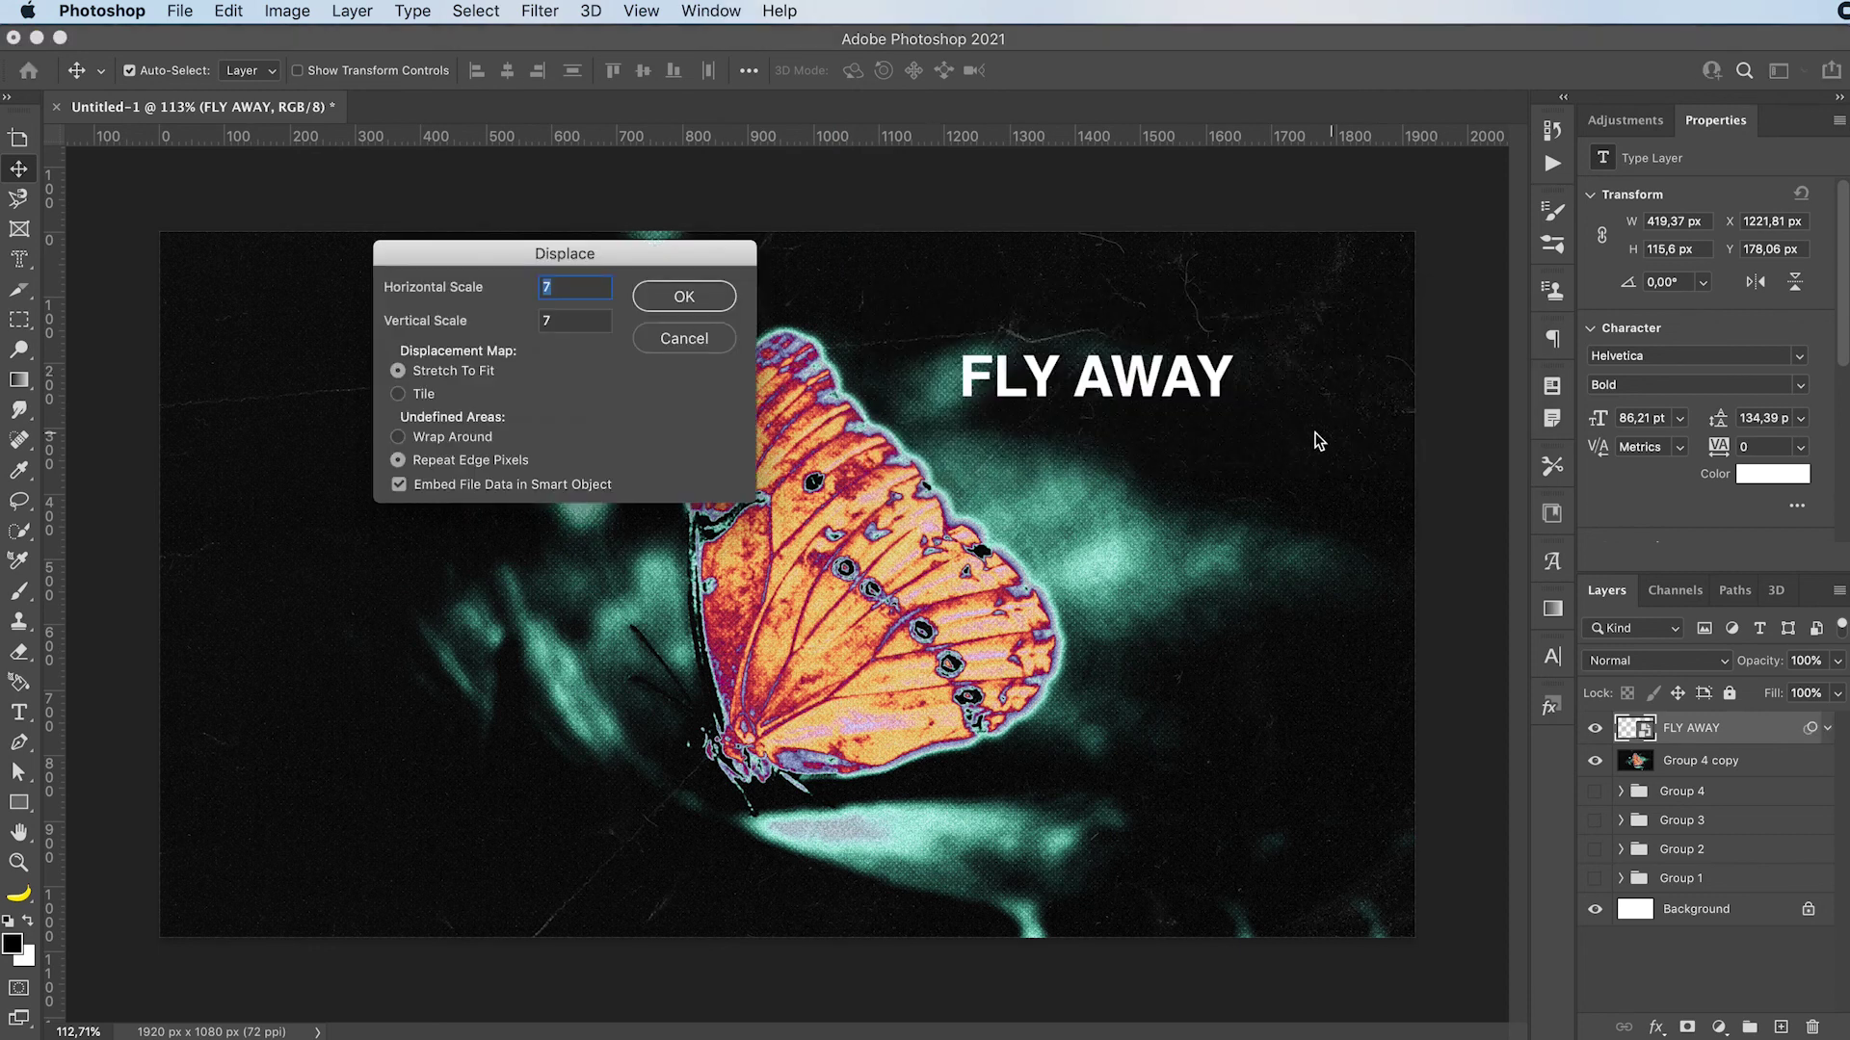
{"action": "type", "text": "10"}
{"action": "key", "text": "Tab"}
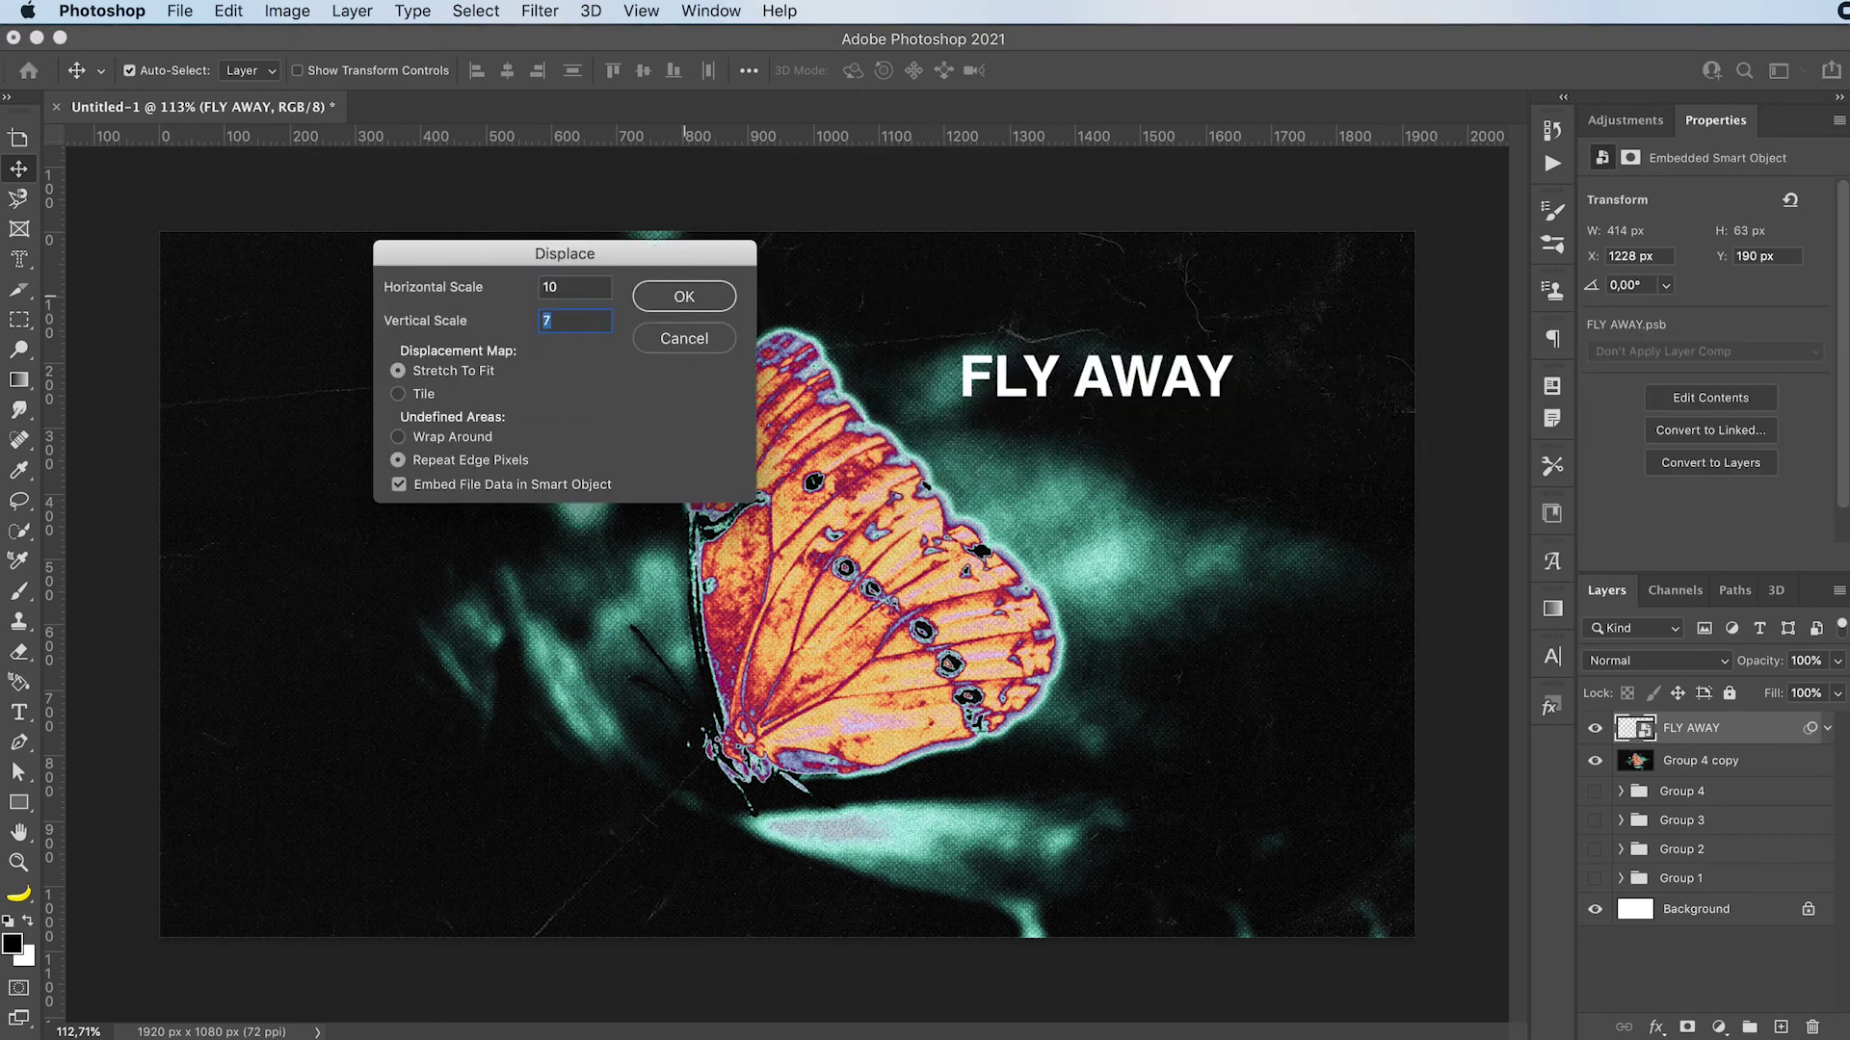
{"action": "key", "text": "Return"}
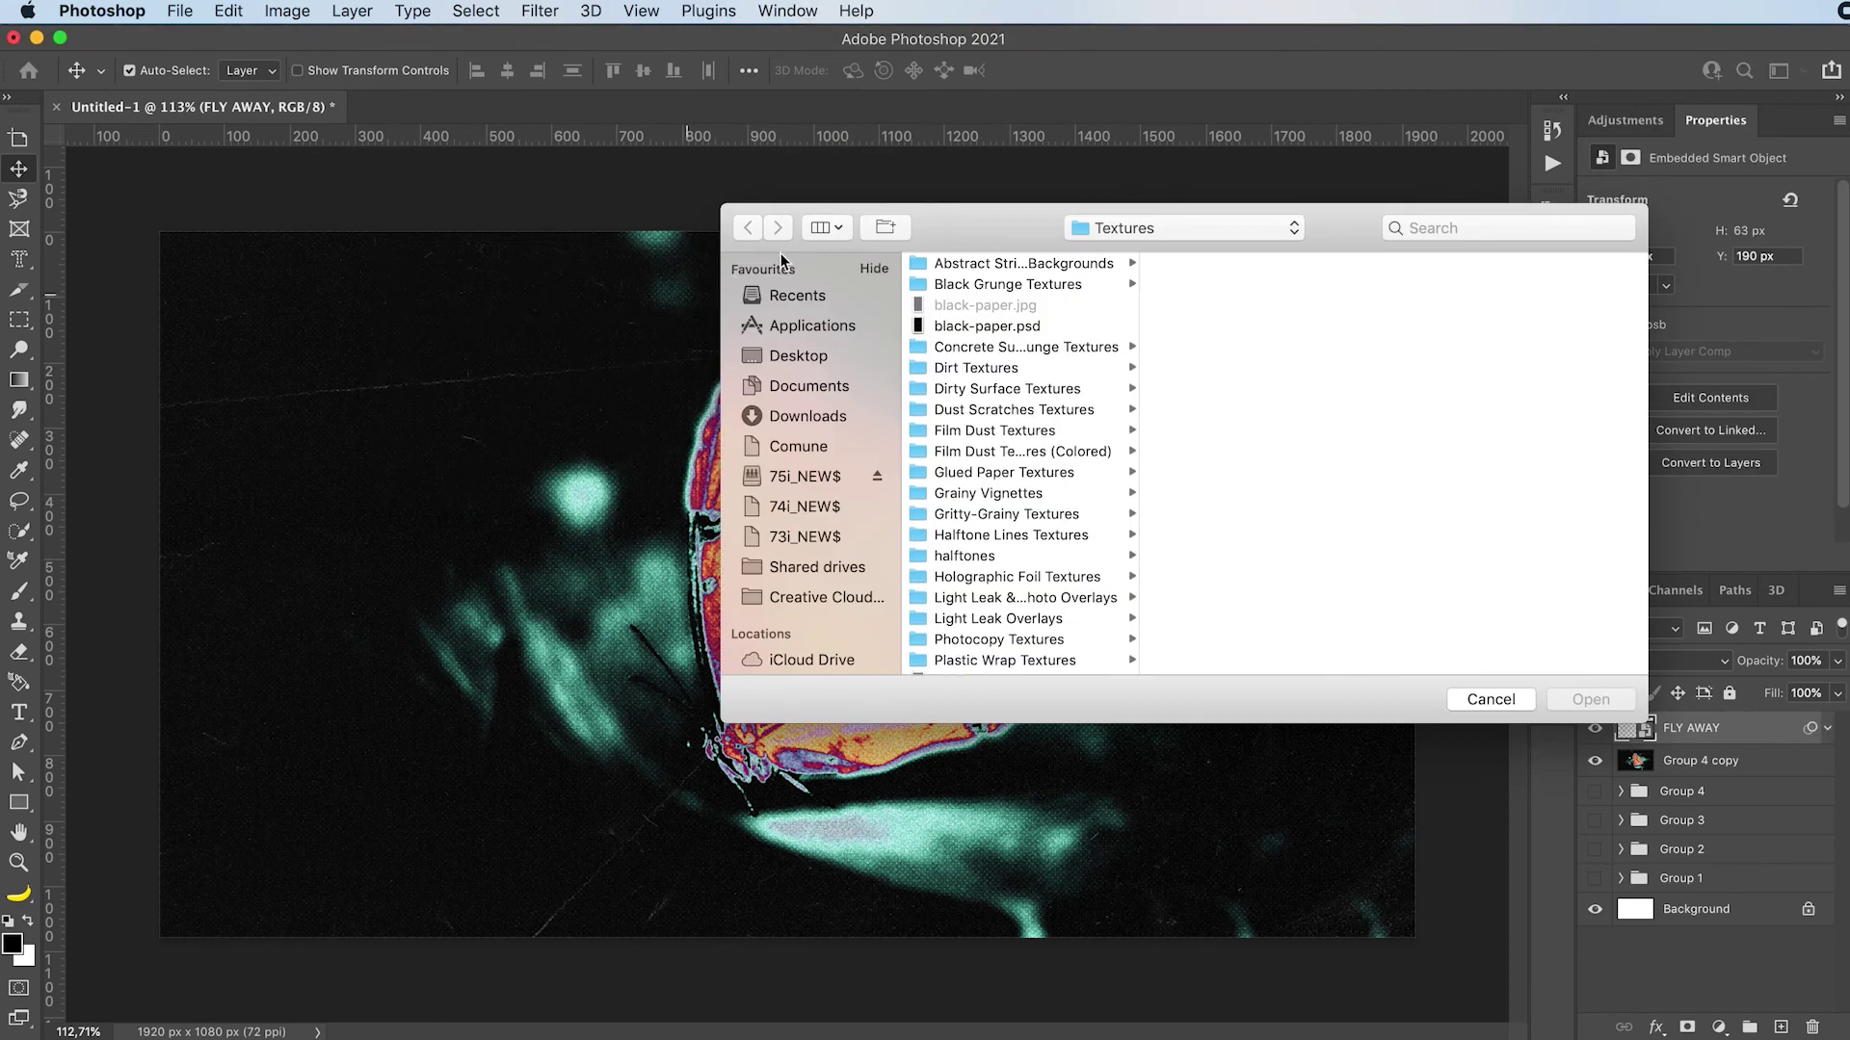
Choose the texture file as the Displace map to distort the lettering
{"action": "key", "text": "Escape"}
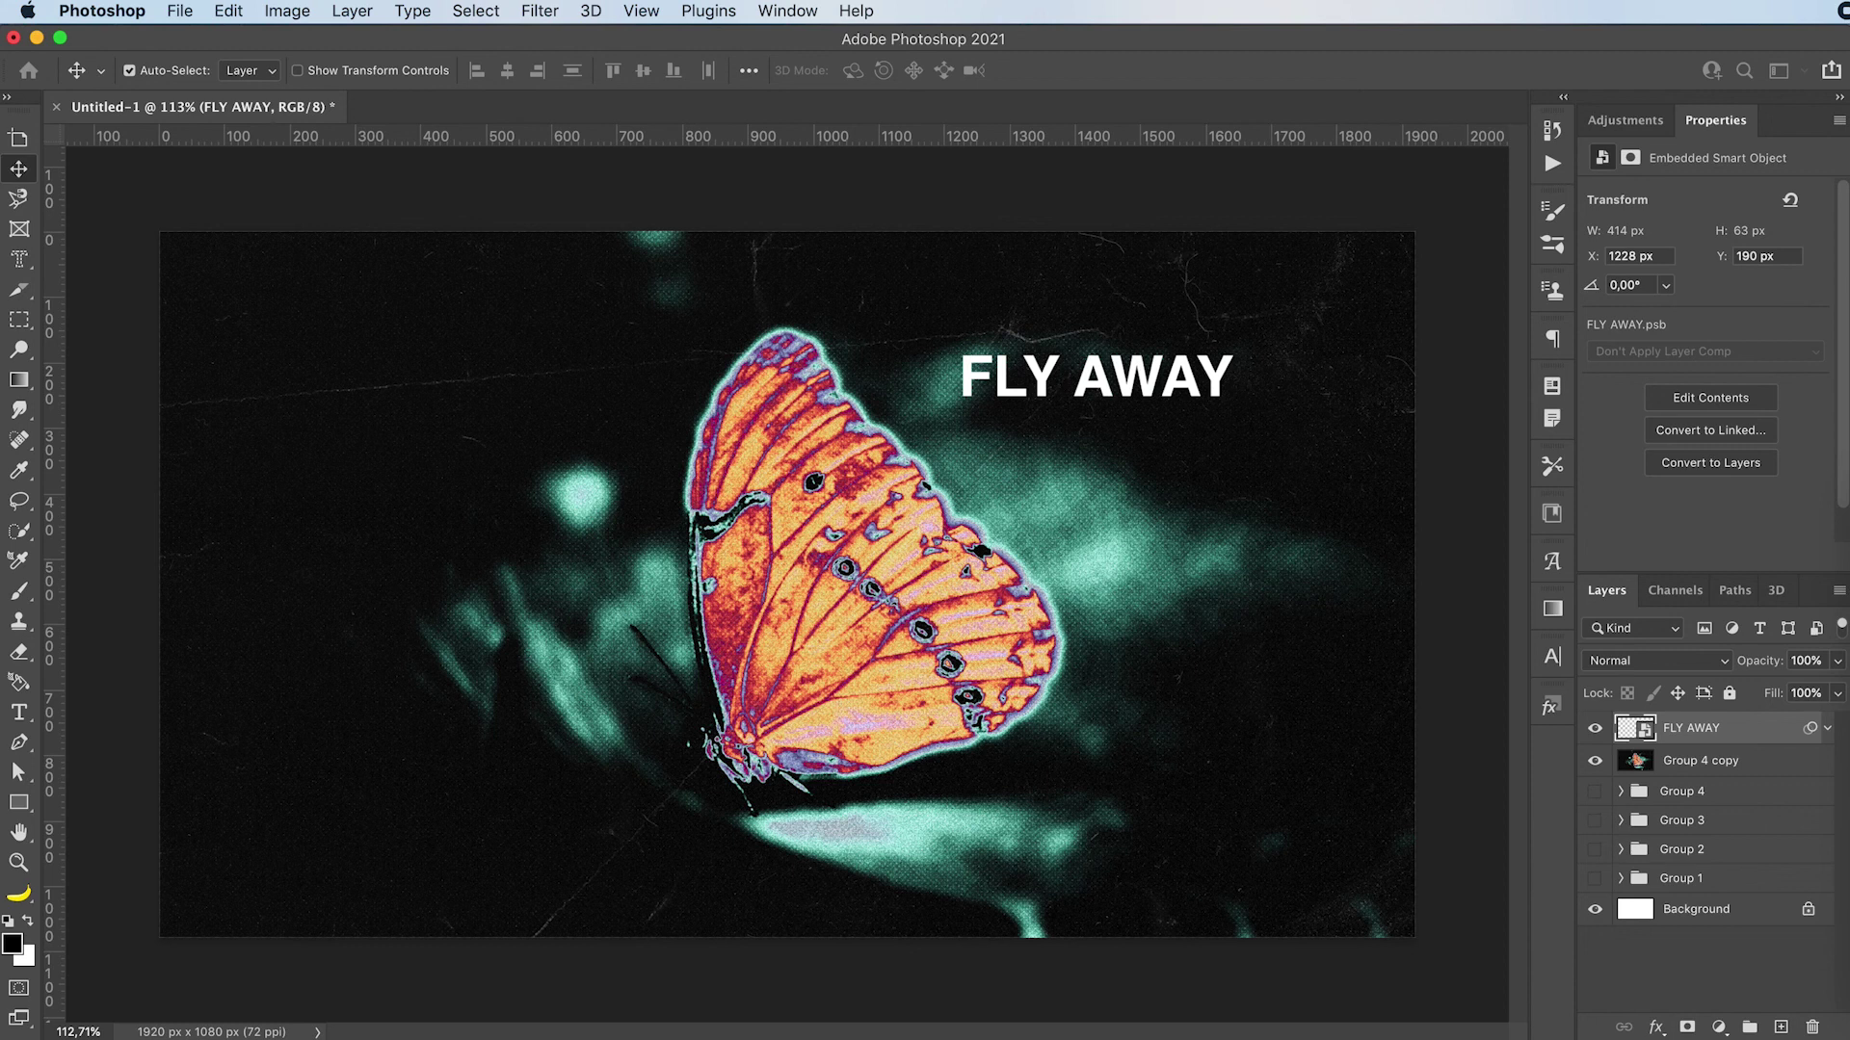
{"action": "key", "text": "super+o"}
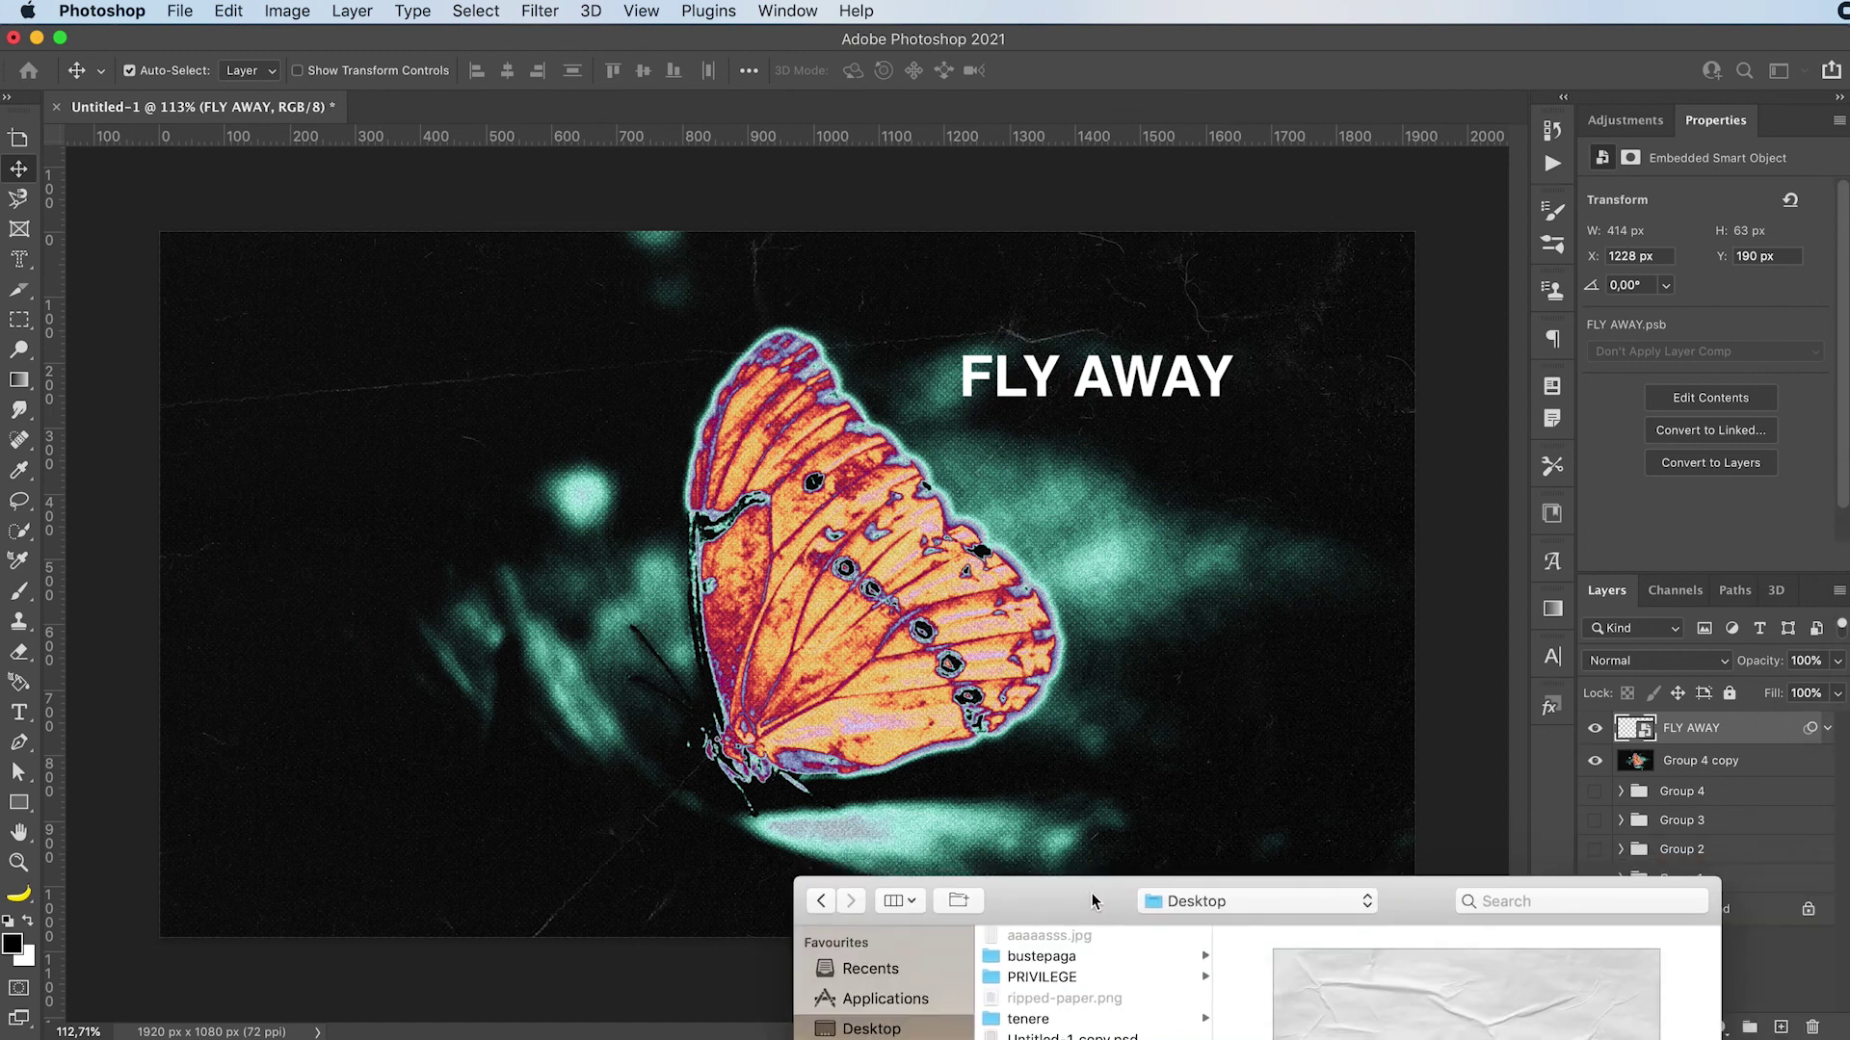
{"action": "left_click", "coordinate": [982, 961]}
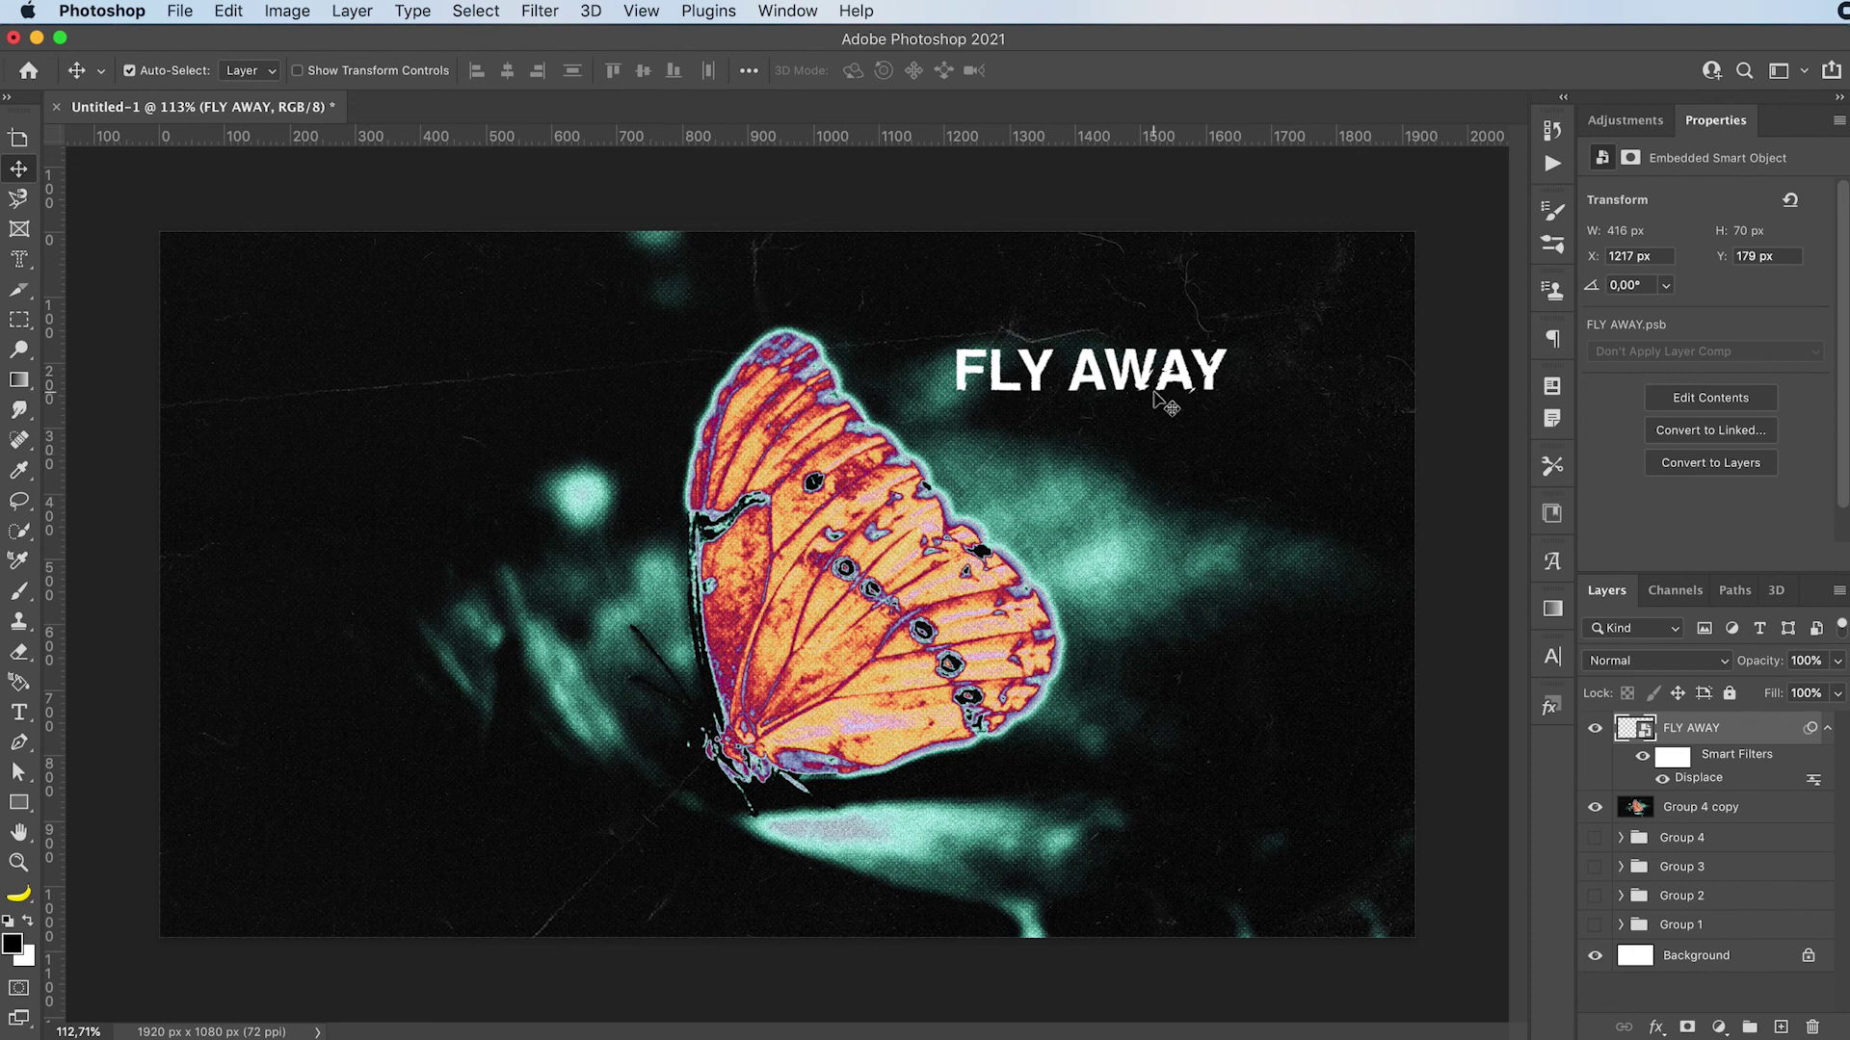
Scale the displaced FLY AWAY smart object down to 235 × 38 px at X 1387, Y 284
{"action": "left_click", "coordinate": [1828, 732]}
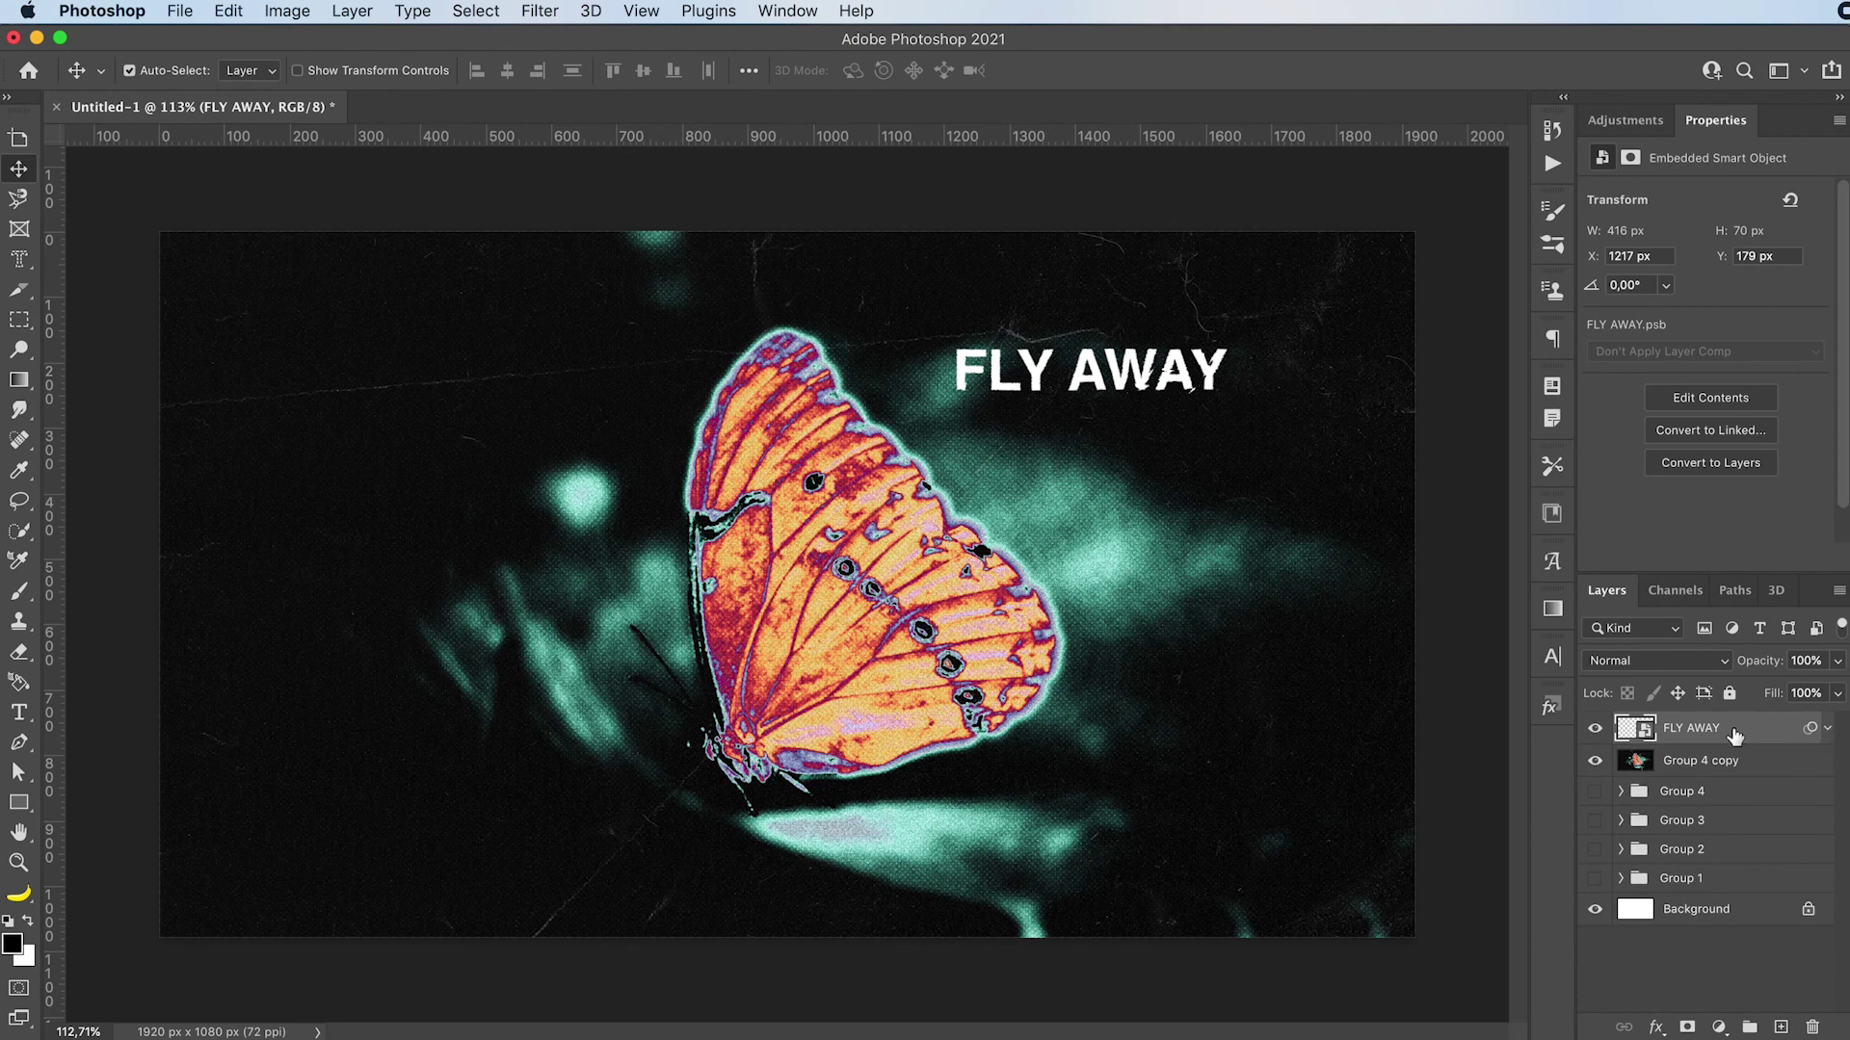
{"action": "key", "text": "super+t"}
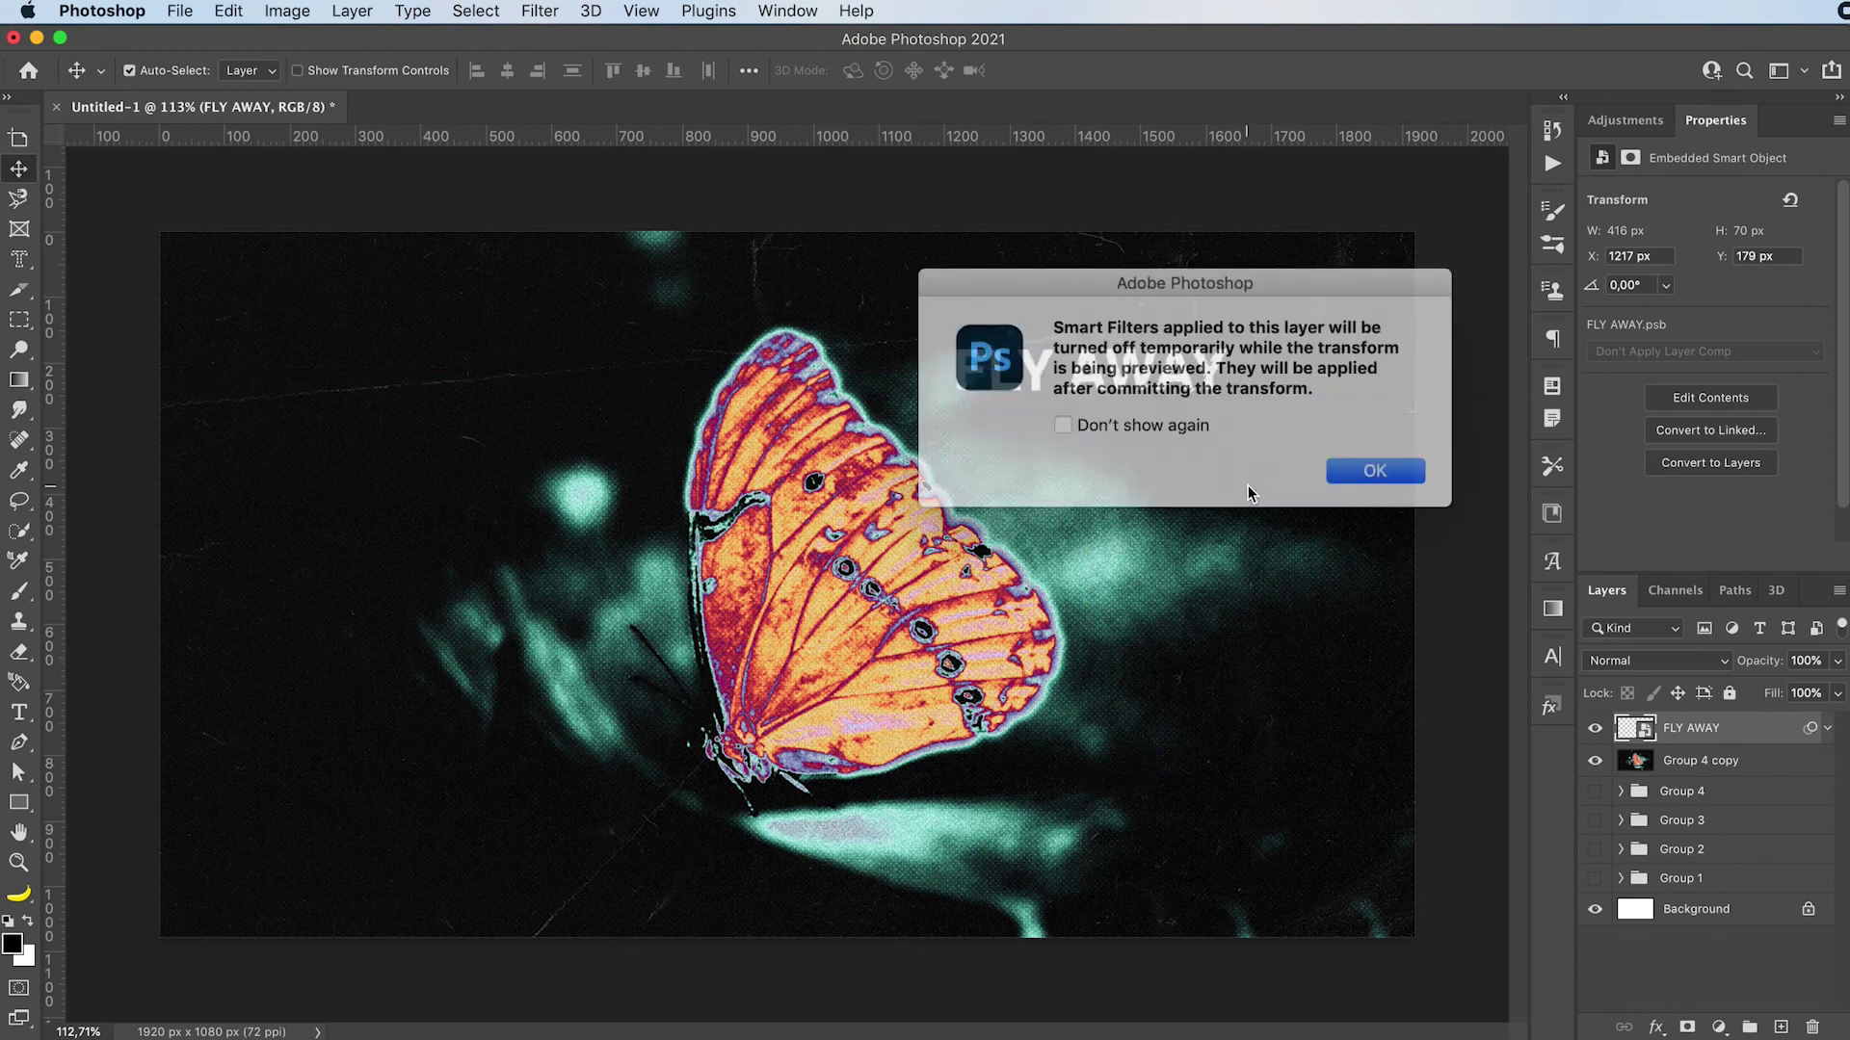
{"action": "key", "text": "Return"}
{"action": "left_click_drag", "start_coordinate": [1240, 377], "coordinate": [1152, 436]}
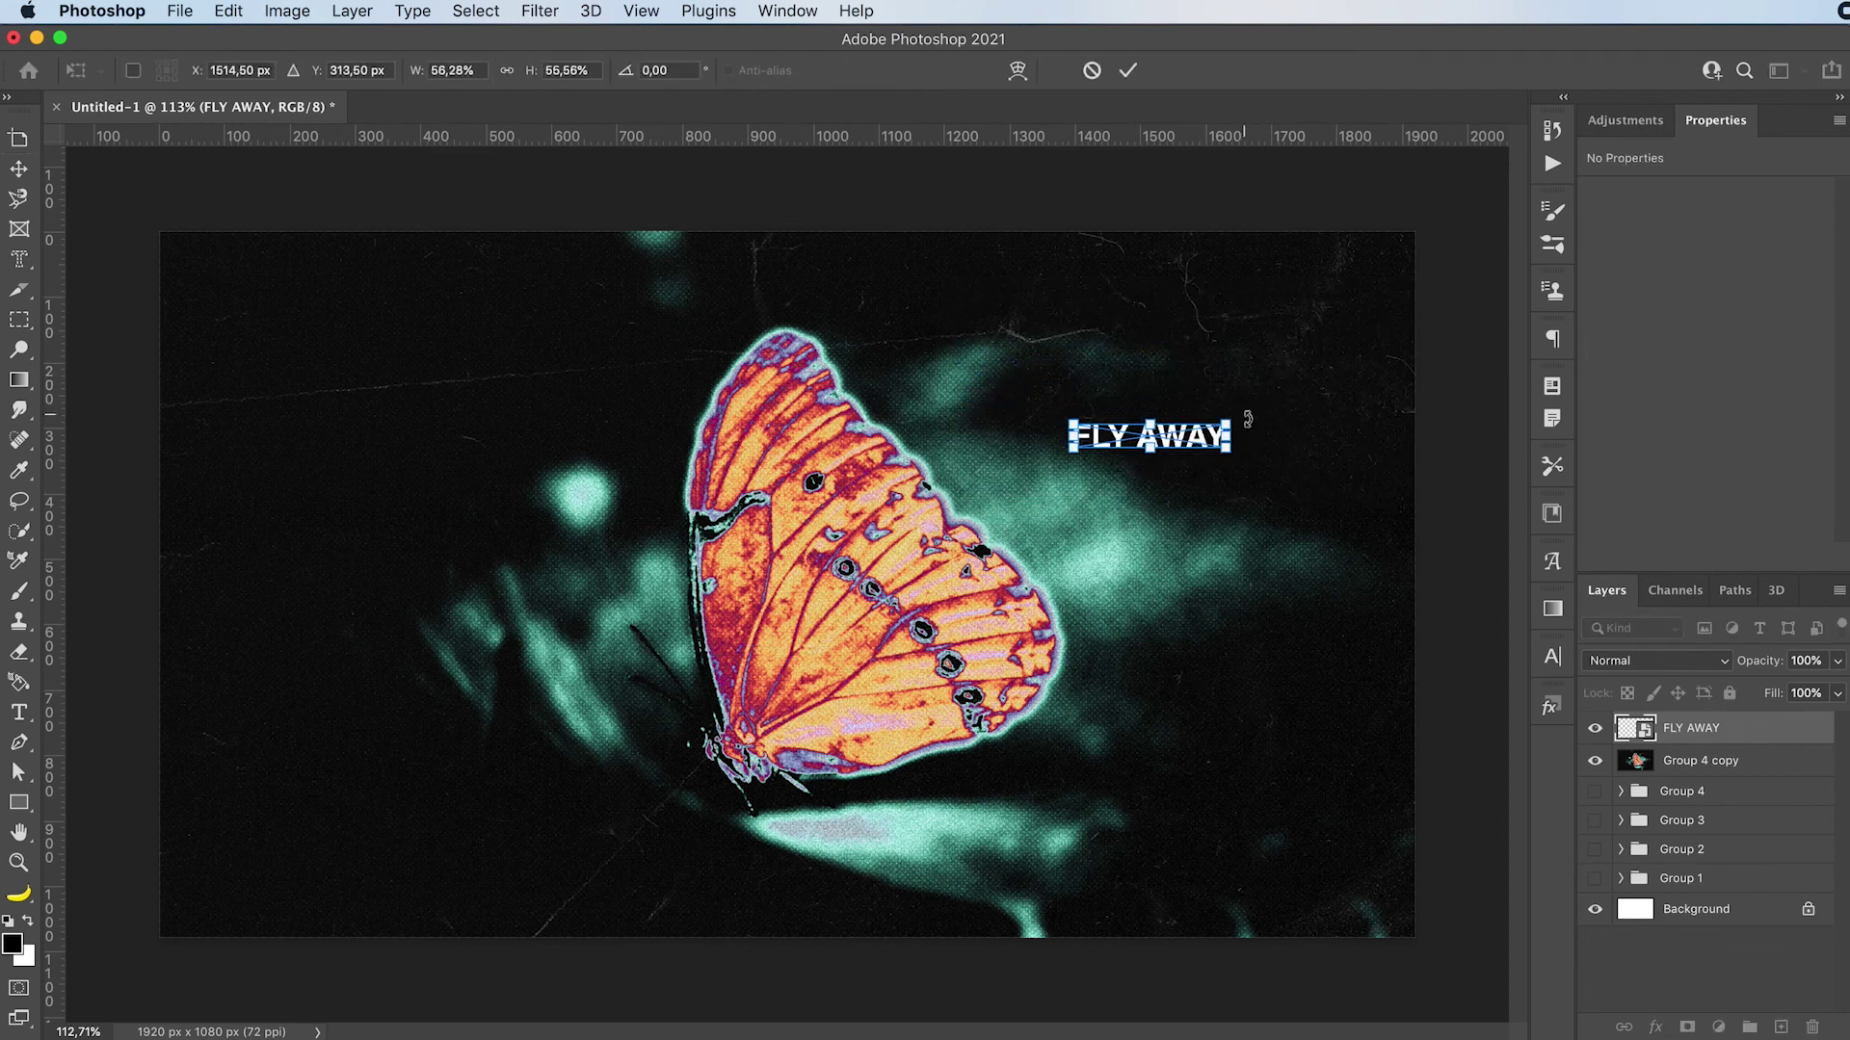
{"action": "key", "text": "Return"}
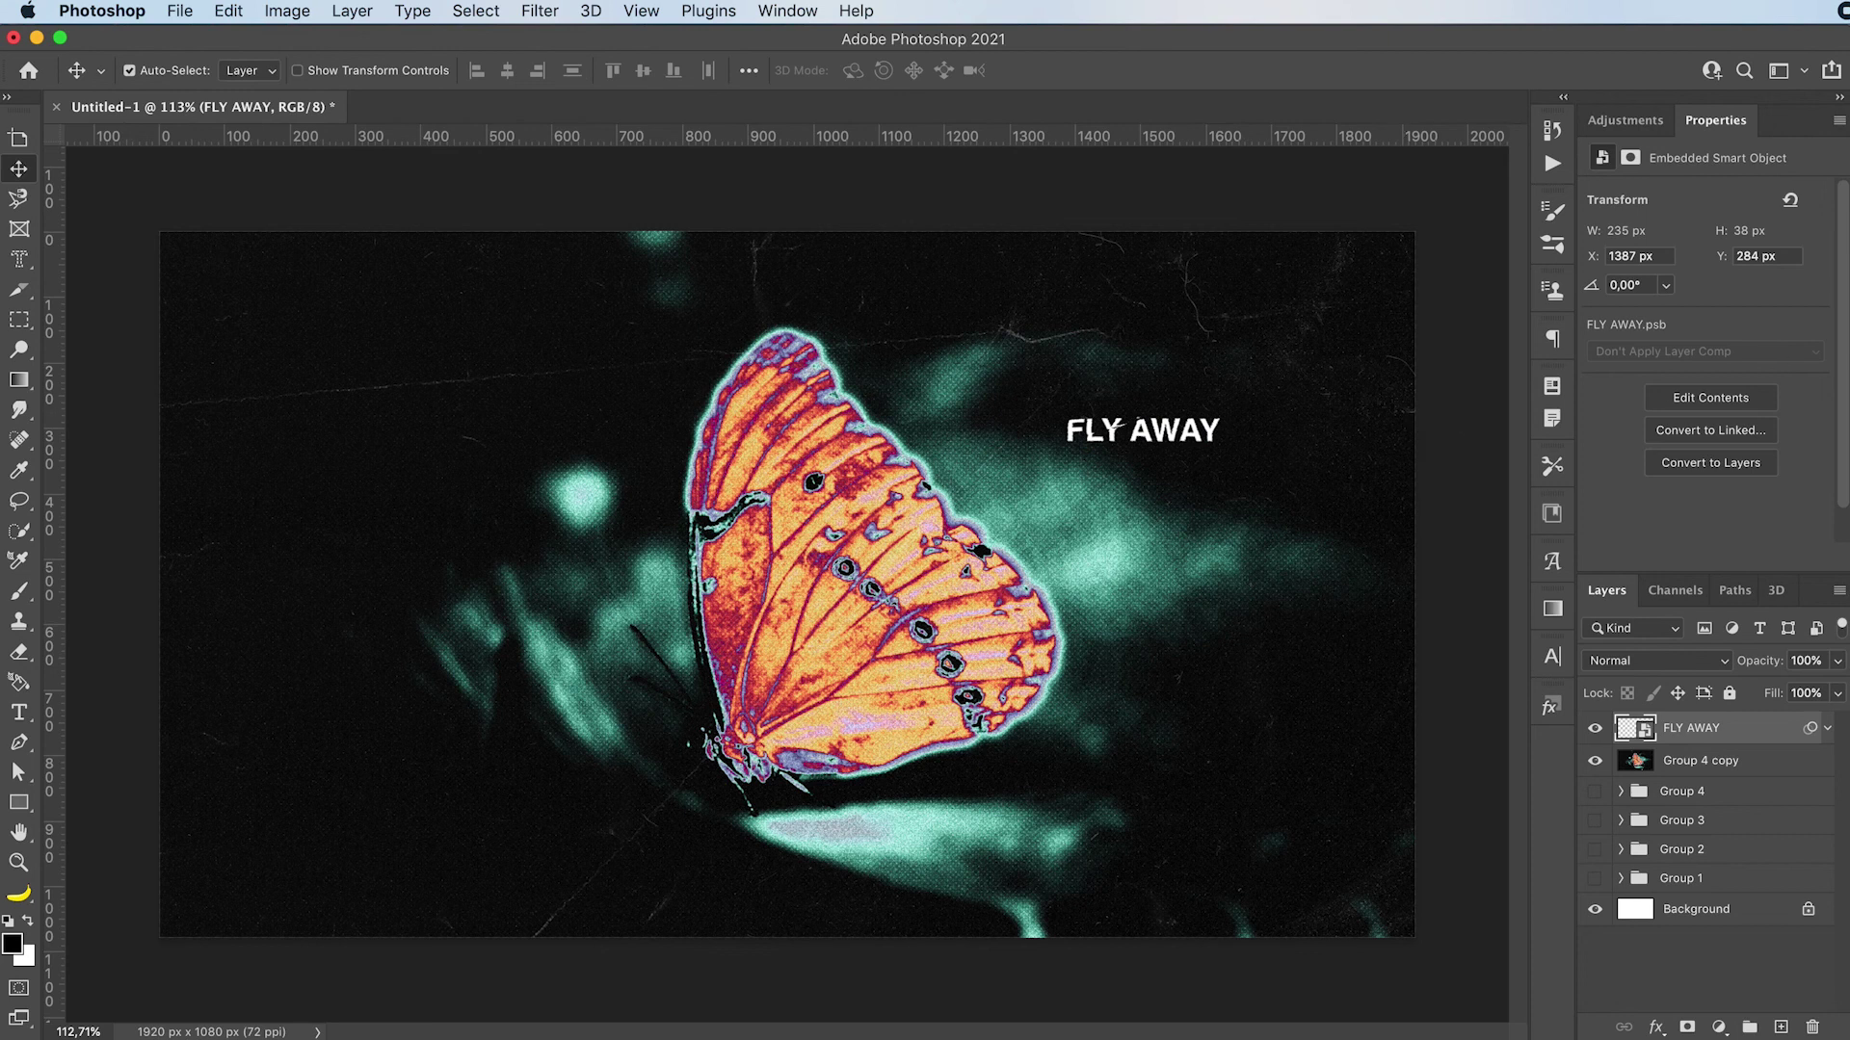